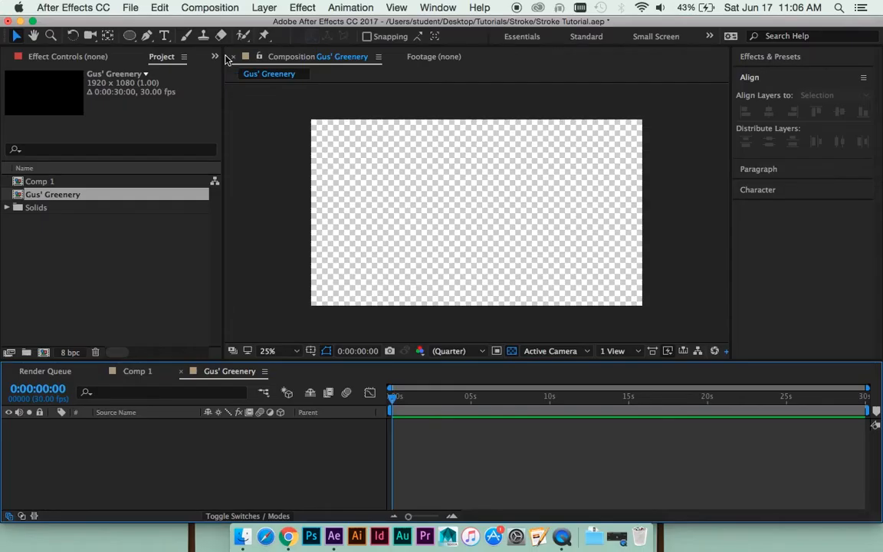
# - Add a light green solid layer with the colour BFDD8F and lock it as the background
pyautogui.click(210, 7)
pyautogui.moveTo(282, 7)
pyautogui.moveTo(266, 25)
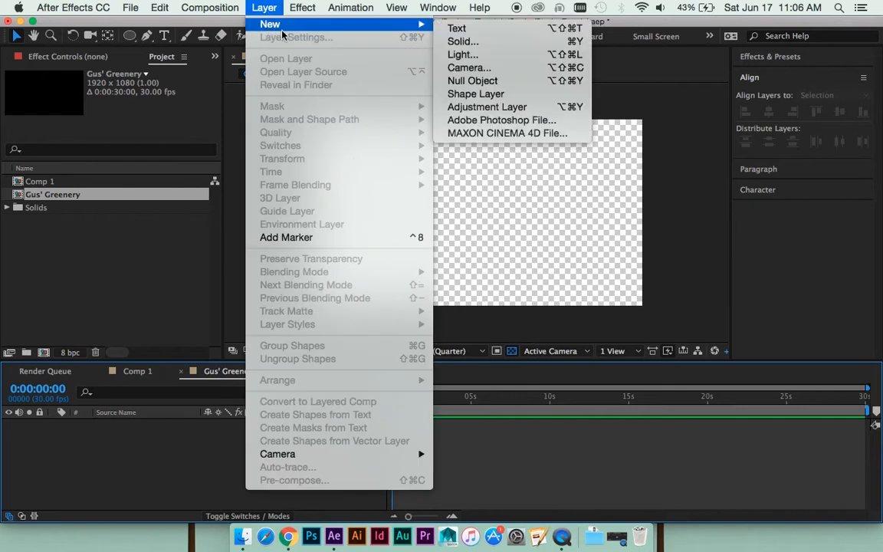
pyautogui.click(463, 38)
pyautogui.click(216, 331)
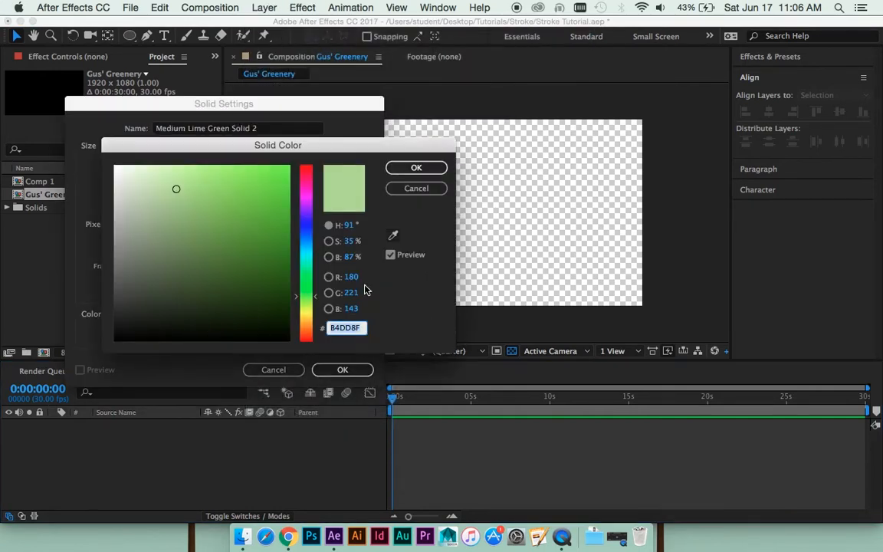
pyautogui.click(308, 300)
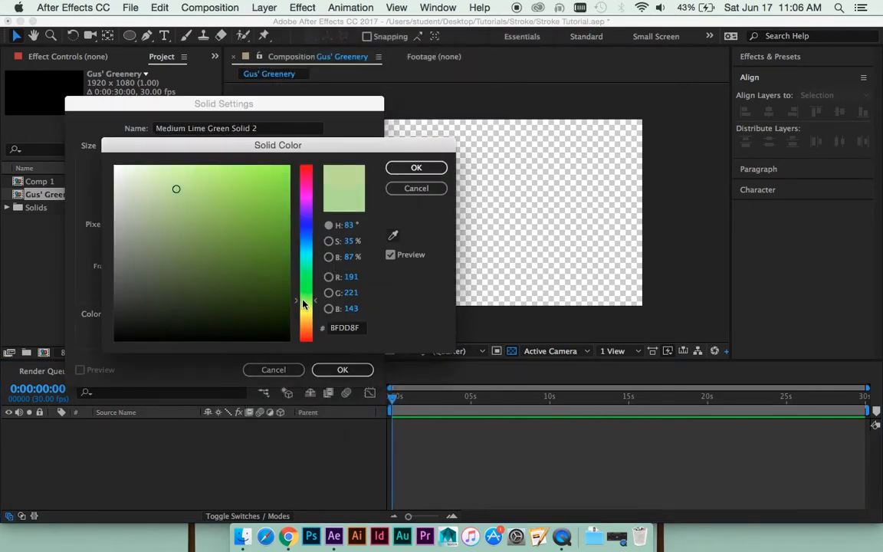
pyautogui.click(399, 172)
pyautogui.click(344, 368)
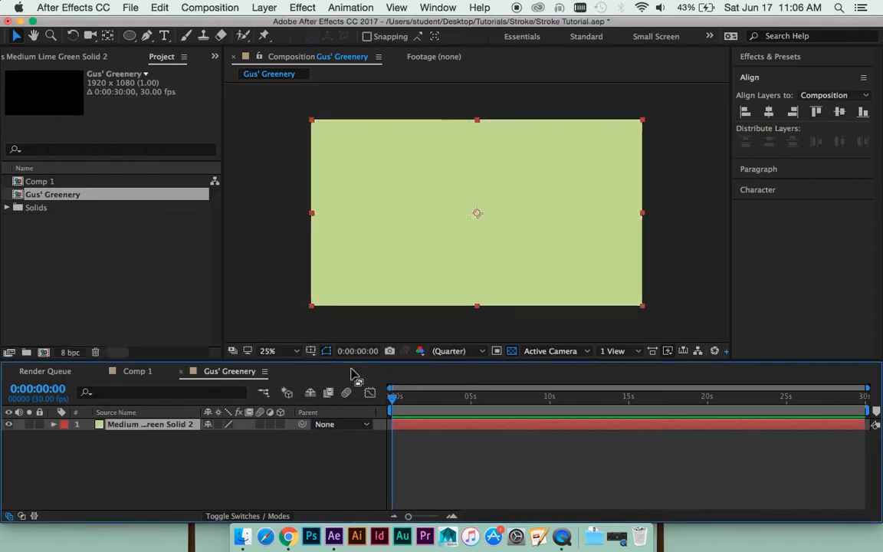
pyautogui.click(39, 424)
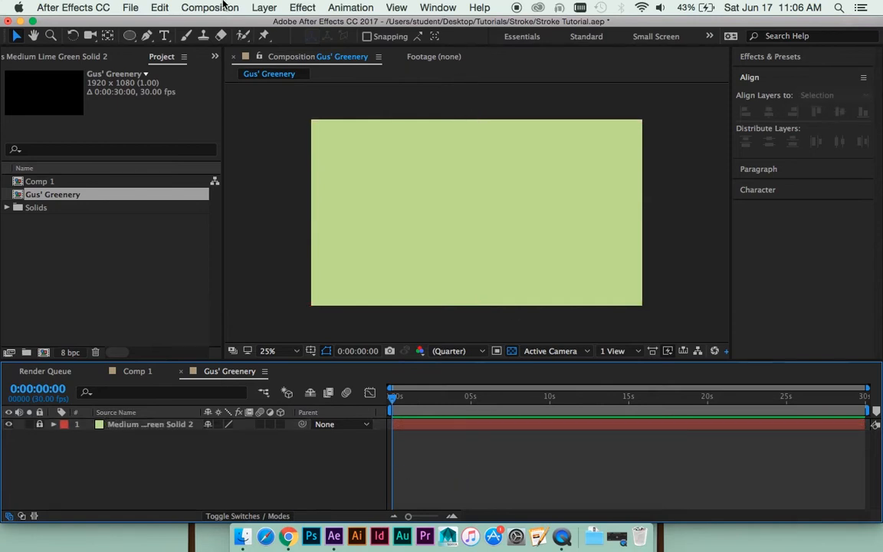
# - Add a paragraph text layer reading "Gus' Greenery" across the middle of the composition
pyautogui.click(164, 35)
pyautogui.moveTo(360, 202); pyautogui.dragTo(599, 258)
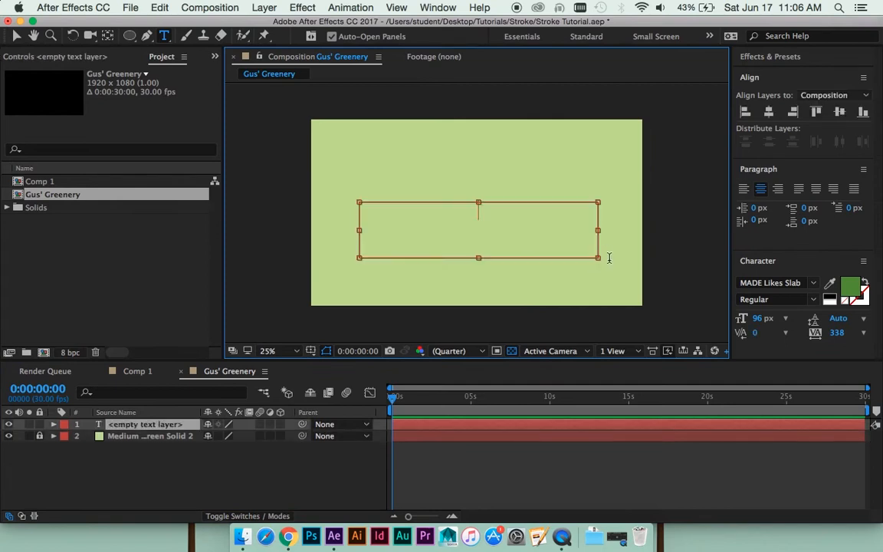
pyautogui.write('G')
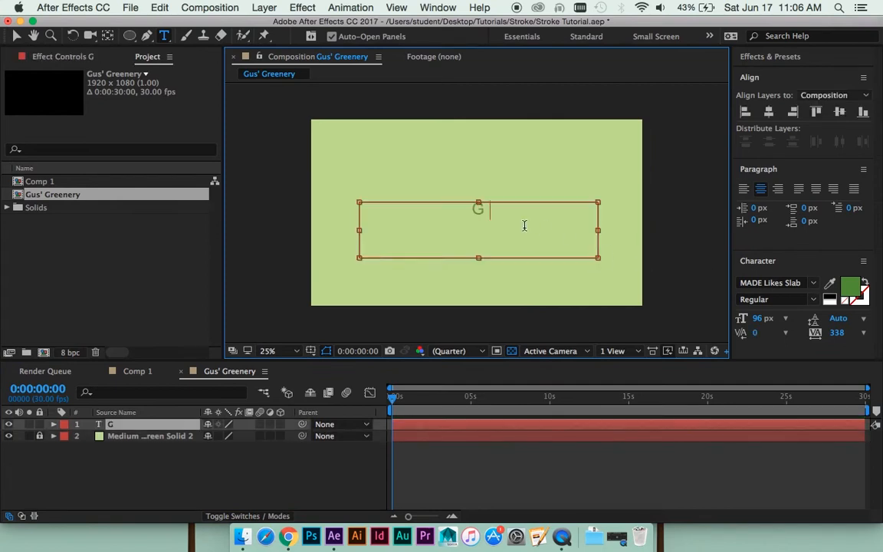
pyautogui.write("us' ")
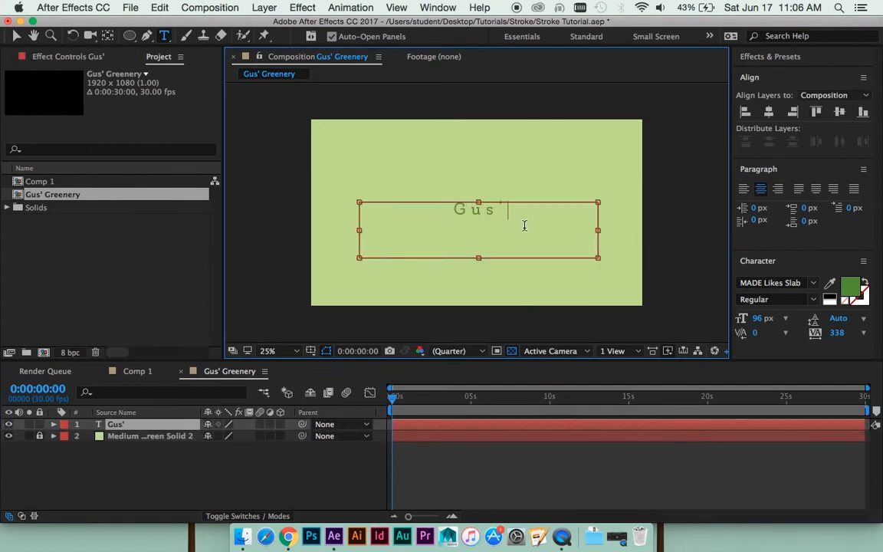
pyautogui.write('Gre')
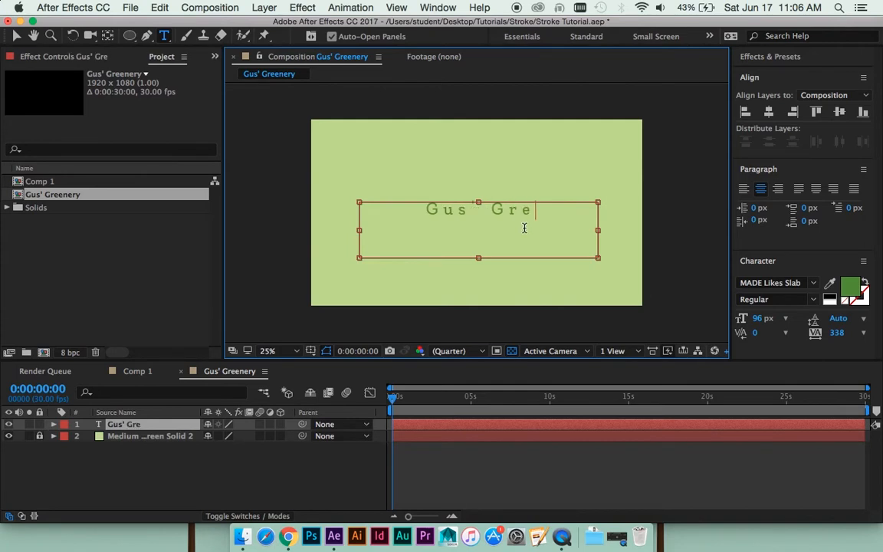
pyautogui.write('enery')
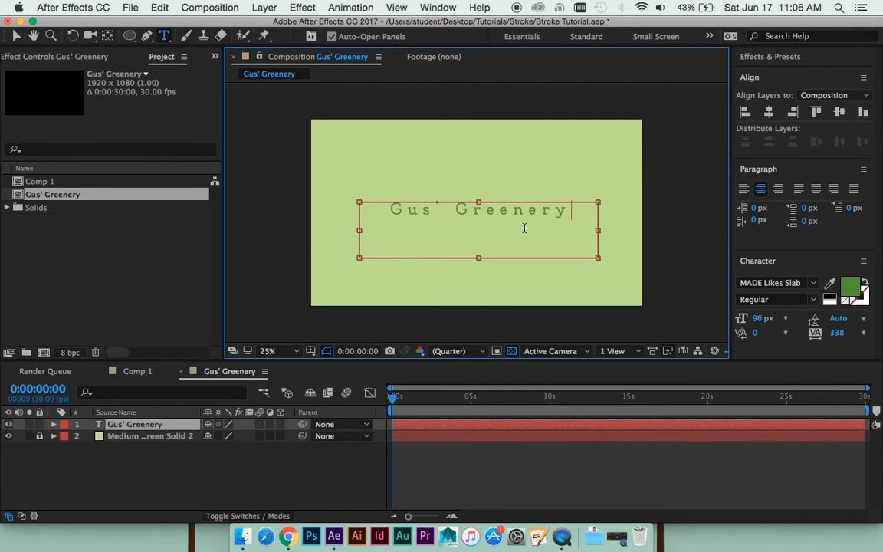
pyautogui.click(552, 445)
pyautogui.click(542, 425)
pyautogui.press('v')
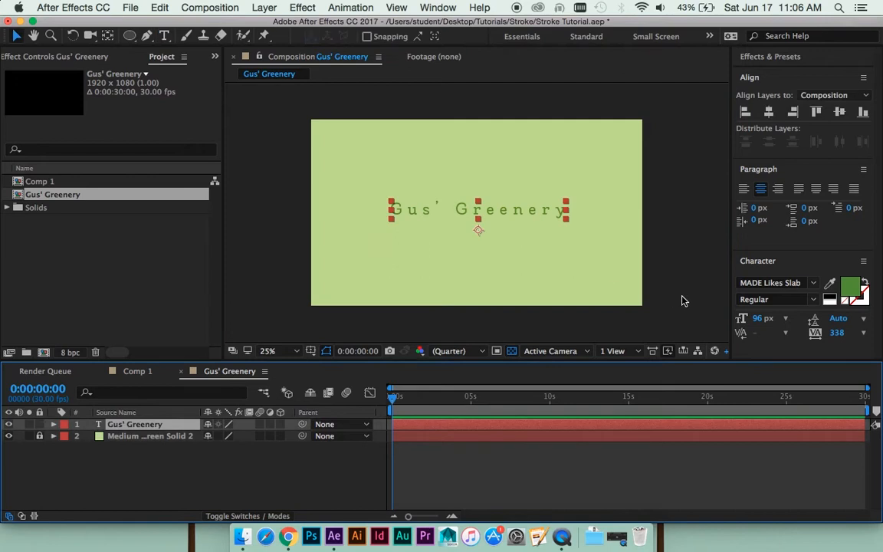
# - Move the "Gus' Greenery" text slightly below the composition's middle and centre it horizontally
pyautogui.moveTo(524, 214); pyautogui.dragTo(523, 234)
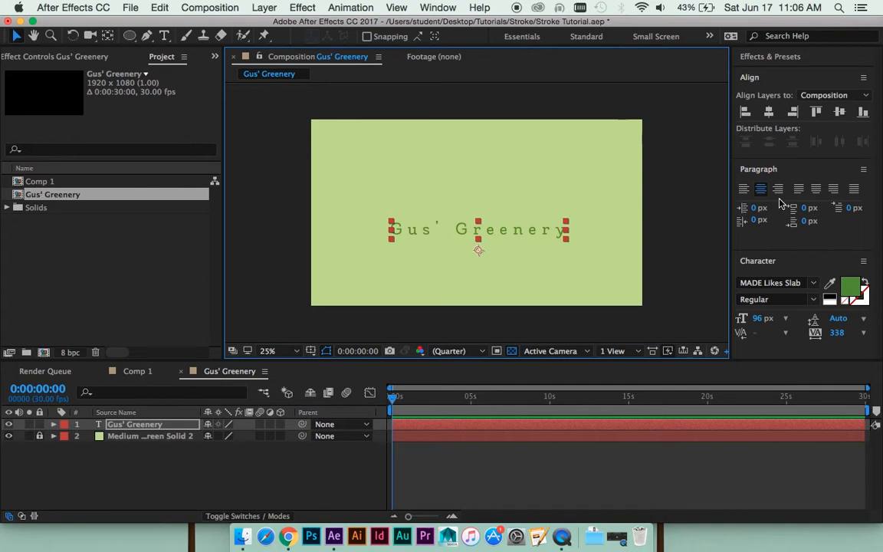
pyautogui.click(768, 113)
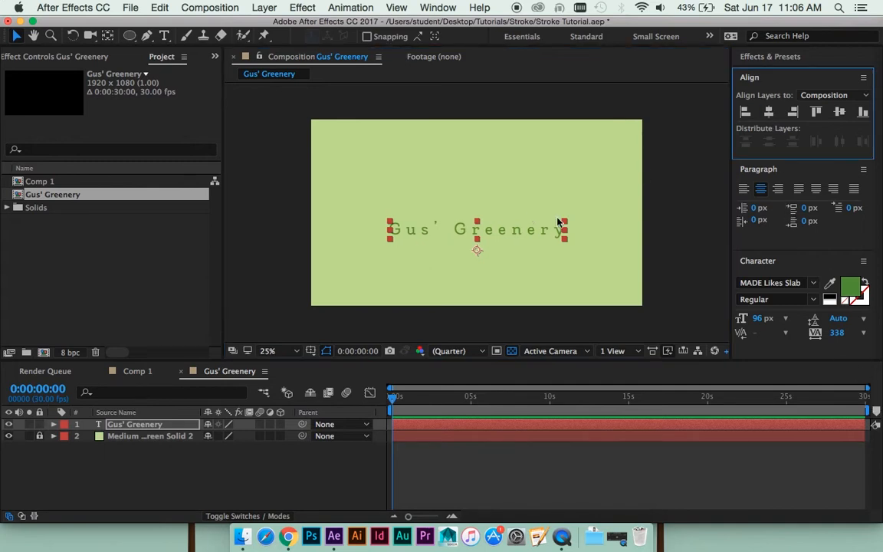
pyautogui.click(558, 456)
pyautogui.scroll(2, 501, 269)
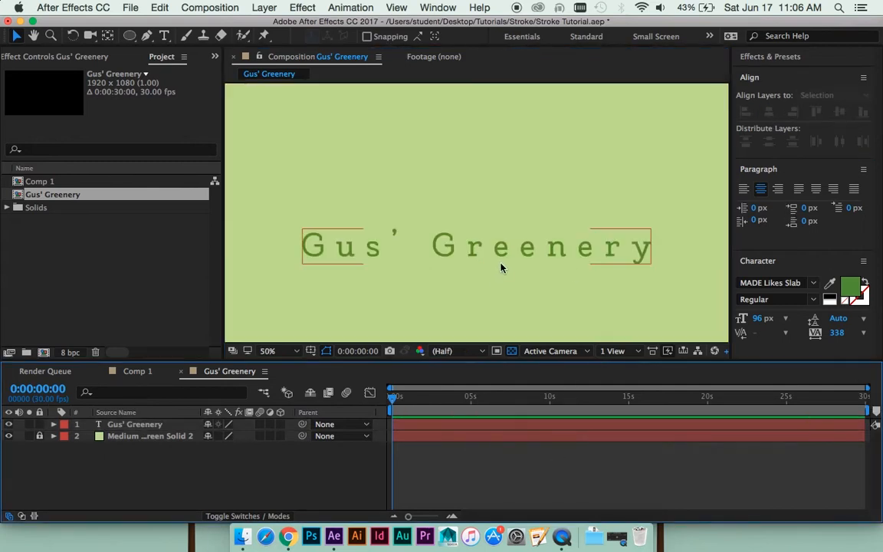
pyautogui.press('space')
pyautogui.moveTo(502, 267); pyautogui.dragTo(486, 228)
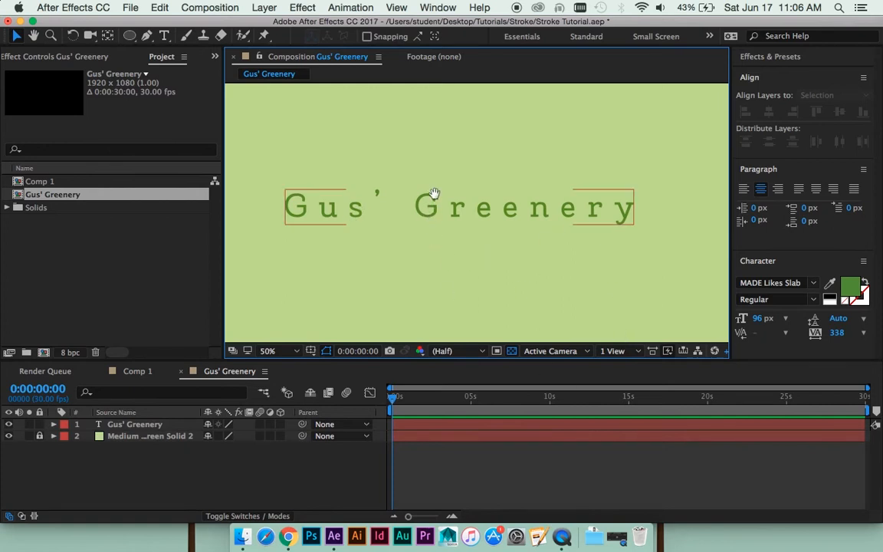
pyautogui.moveTo(434, 193); pyautogui.dragTo(463, 216)
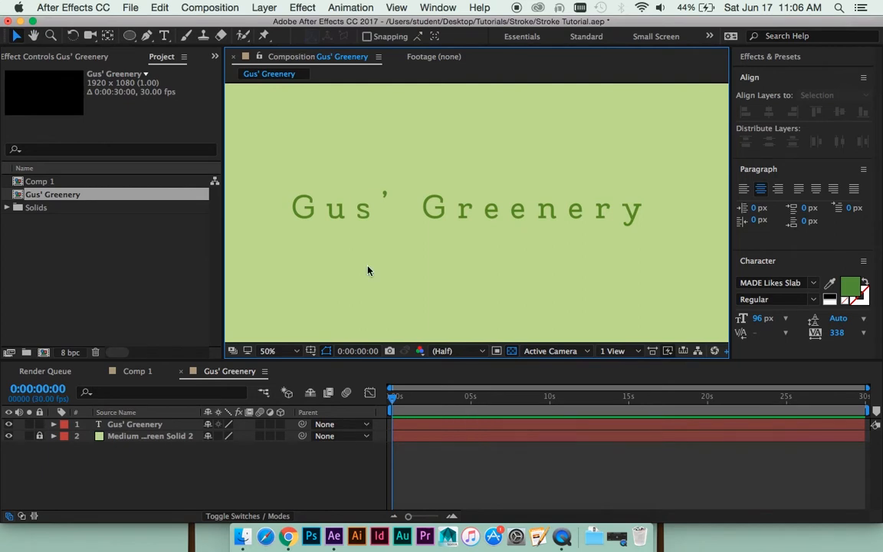
pyautogui.press(',')
pyautogui.click(480, 218)
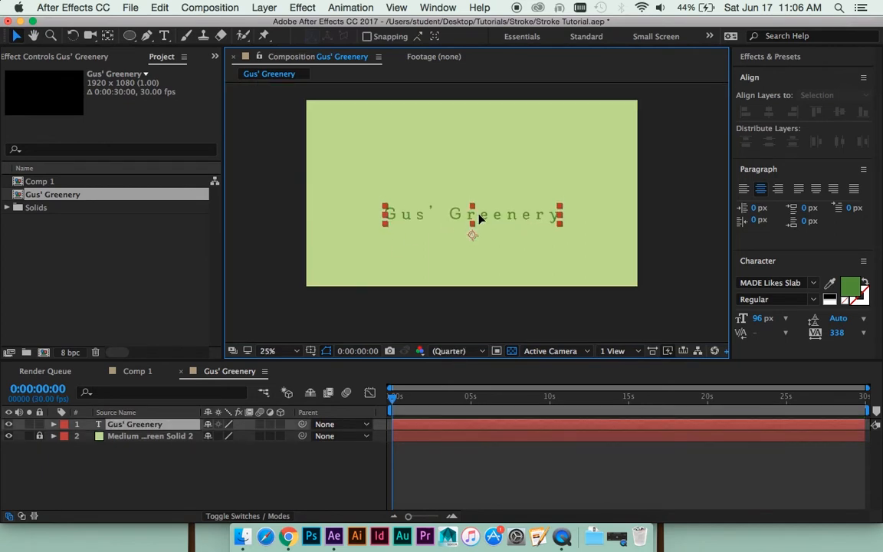
pyautogui.click(507, 470)
# - With the Pen tool, draw a short horizontal green line with a 12 px stroke above the text on a new shape layer
pyautogui.press('.')
pyautogui.moveTo(485, 197); pyautogui.dragTo(486, 222)
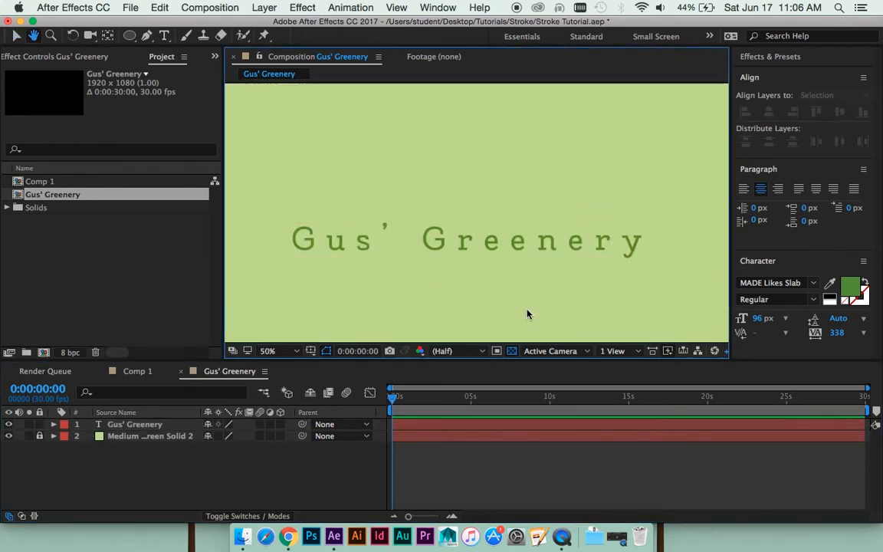
pyautogui.click(147, 36)
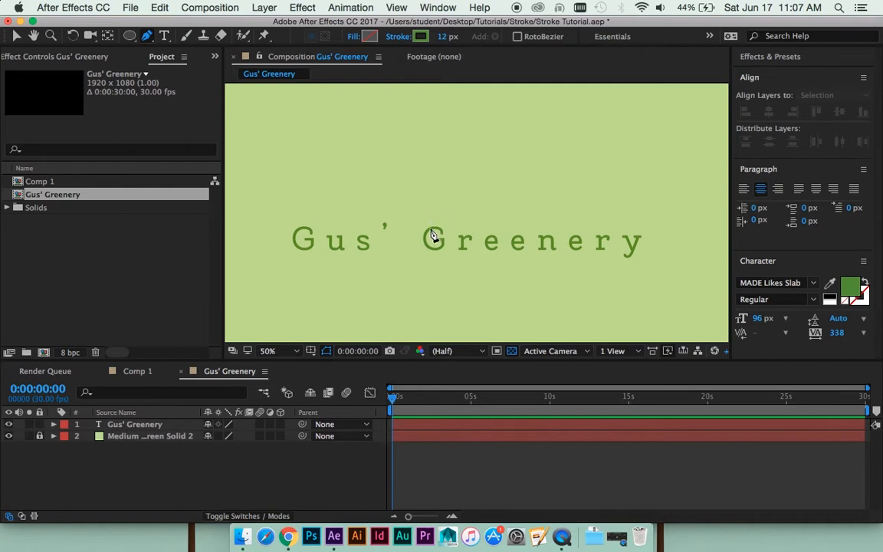
pyautogui.click(440, 185)
pyautogui.click(530, 186)
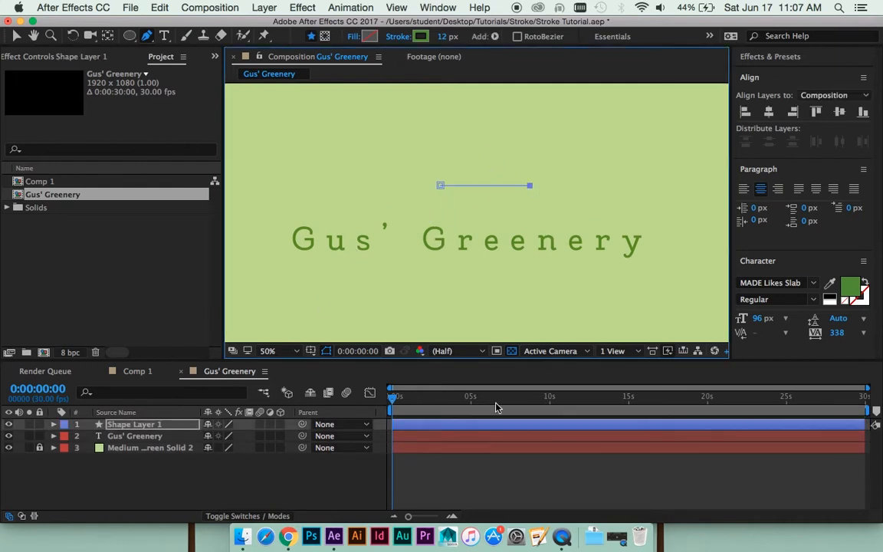
pyautogui.click(485, 458)
pyautogui.click(440, 426)
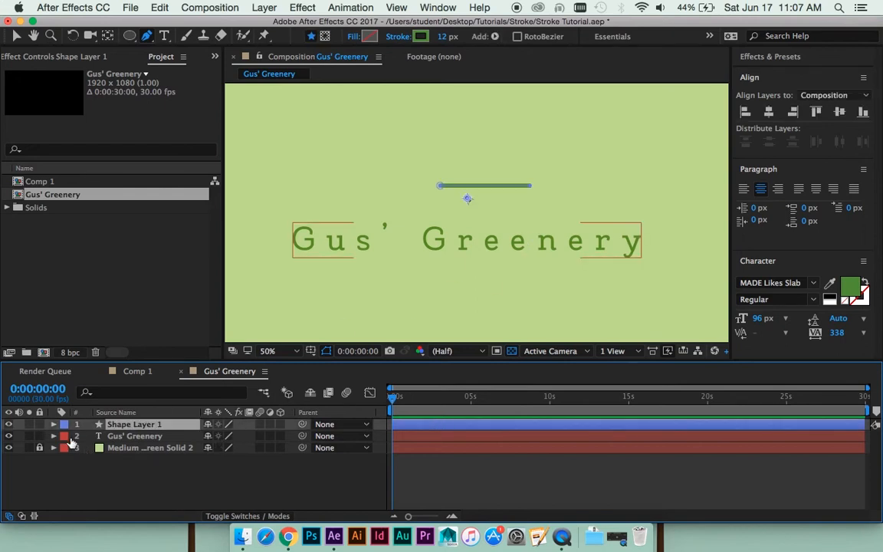
# - Set the line cap of the horizontal line's stroke to Round Cap and inspect its ends up close
pyautogui.click(54, 425)
pyautogui.click(65, 436)
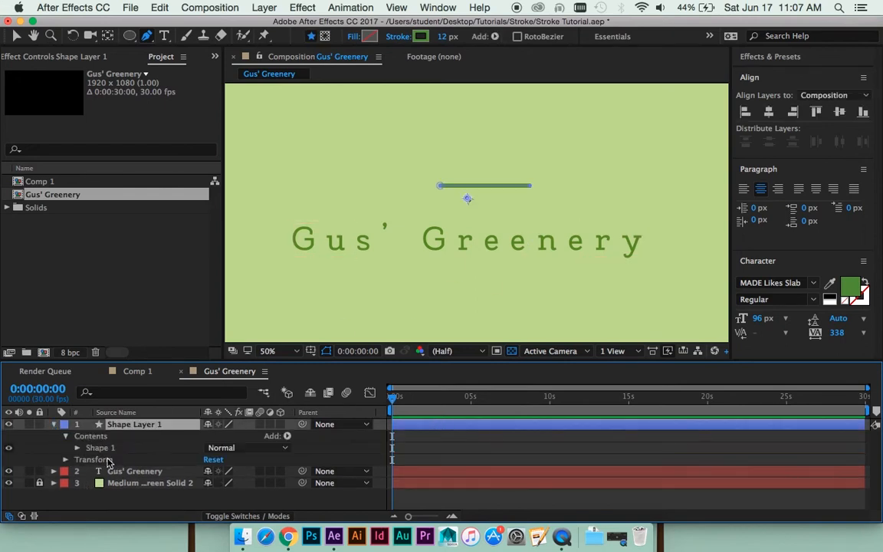
pyautogui.click(76, 448)
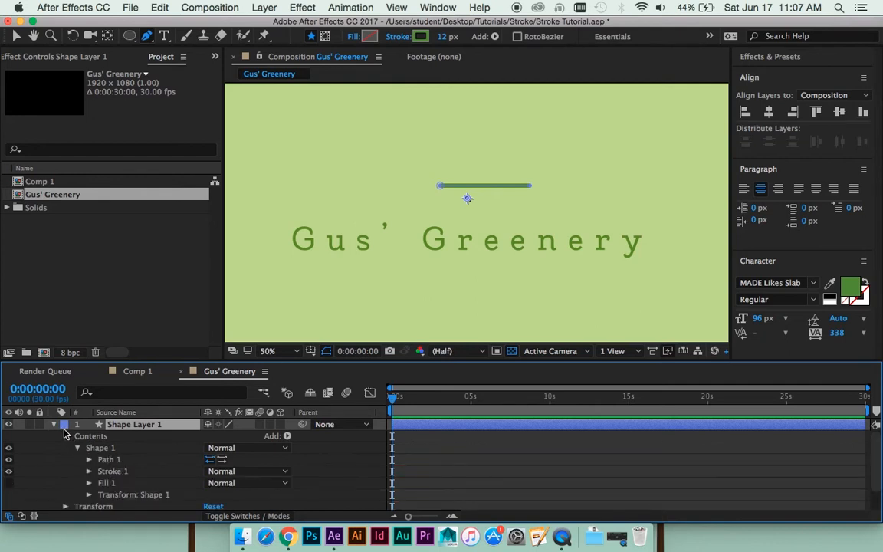
pyautogui.click(89, 471)
pyautogui.click(227, 483)
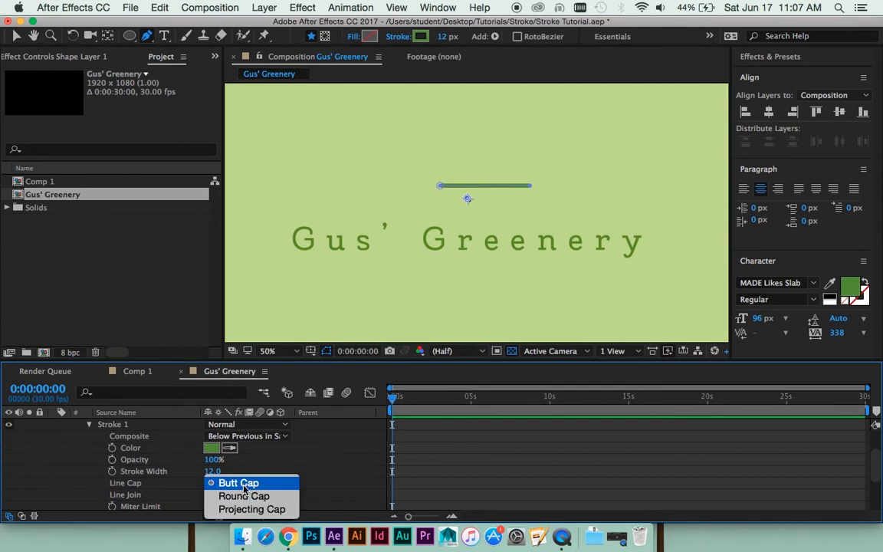
pyautogui.click(243, 497)
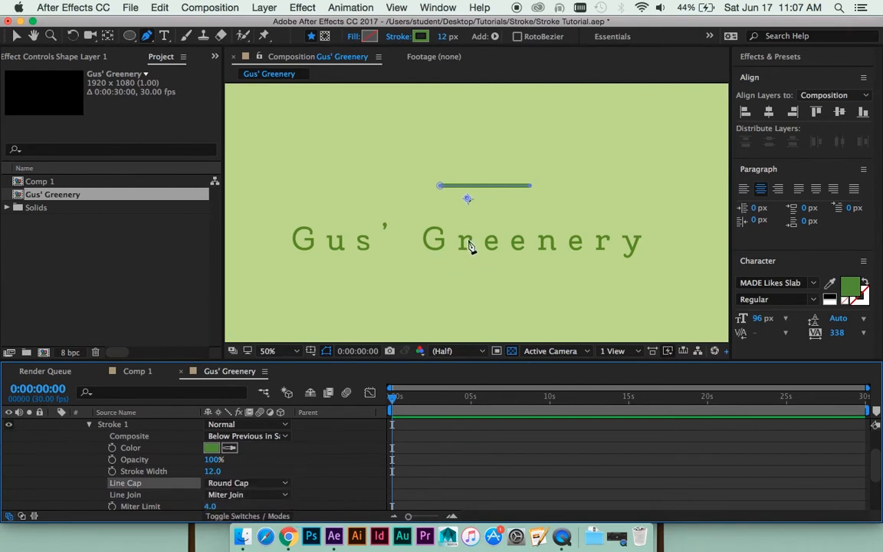
pyautogui.click(539, 483)
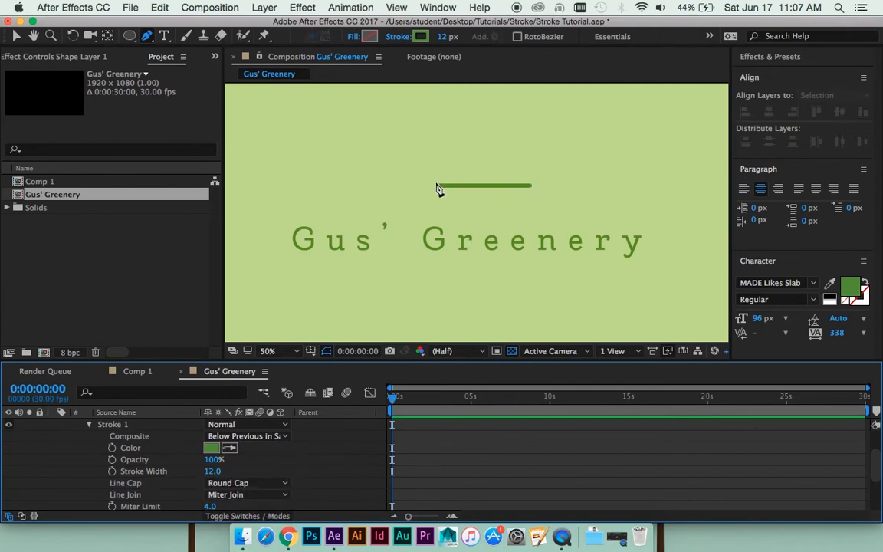
pyautogui.press('.')
pyautogui.press('space')
pyautogui.moveTo(489, 183); pyautogui.dragTo(471, 224)
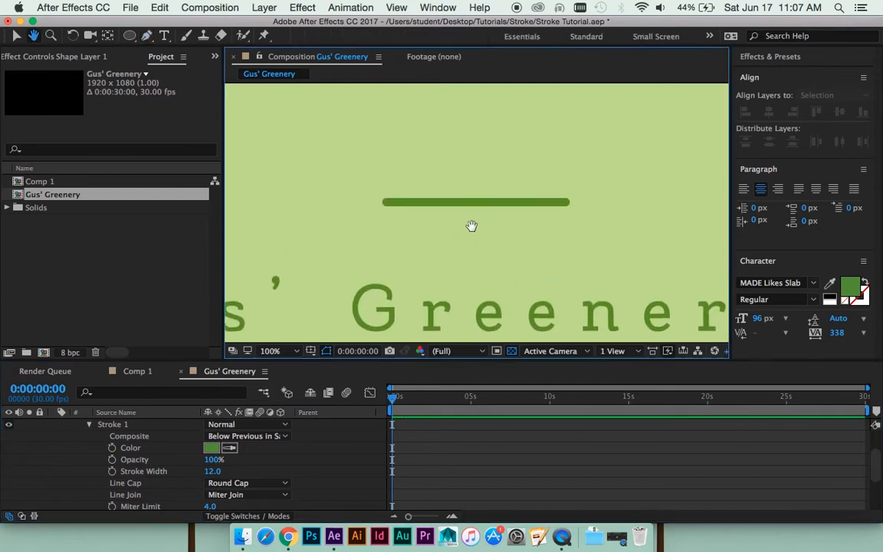
# - With the Pen tool, draw a gently curved vertical stem up from the middle of the horizontal line on the same shape layer
pyautogui.scroll(4, 503, 463)
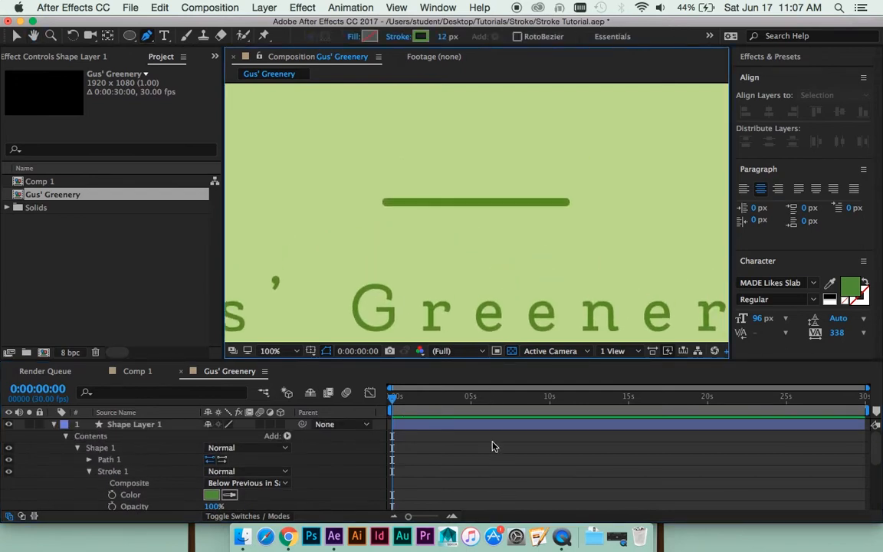
pyautogui.click(490, 429)
pyautogui.press('space')
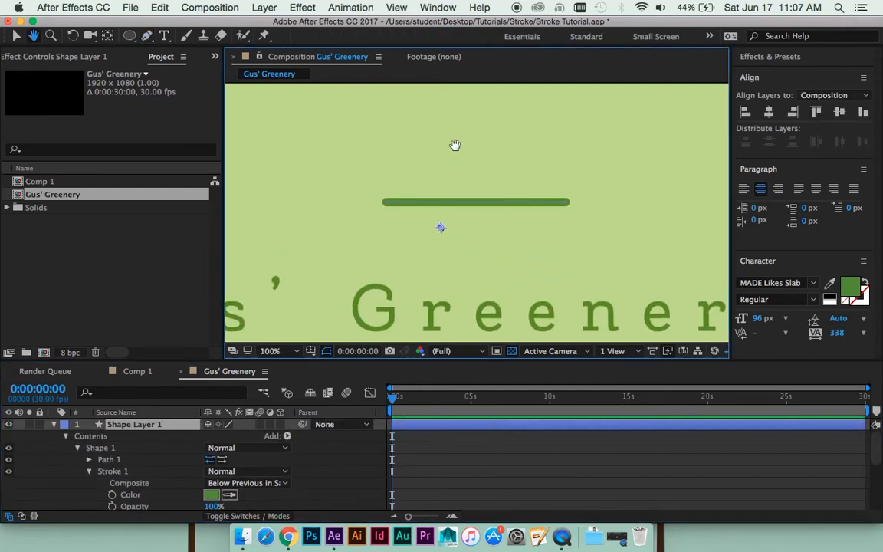
pyautogui.moveTo(455, 145); pyautogui.dragTo(455, 168)
pyautogui.click(470, 448)
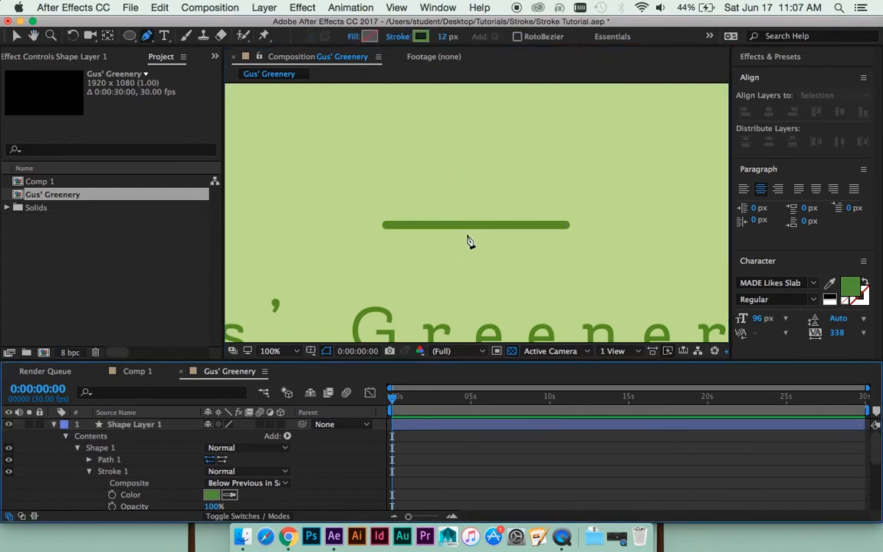
pyautogui.click(490, 424)
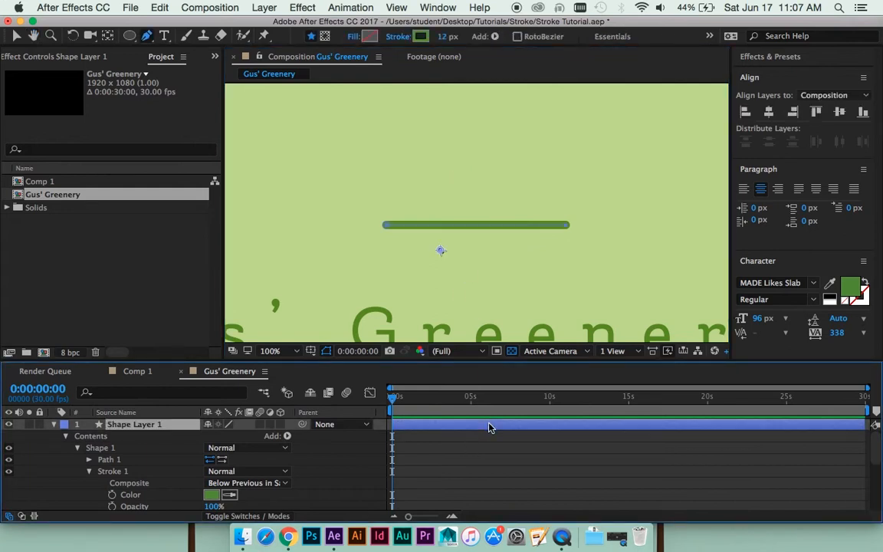
pyautogui.click(473, 209)
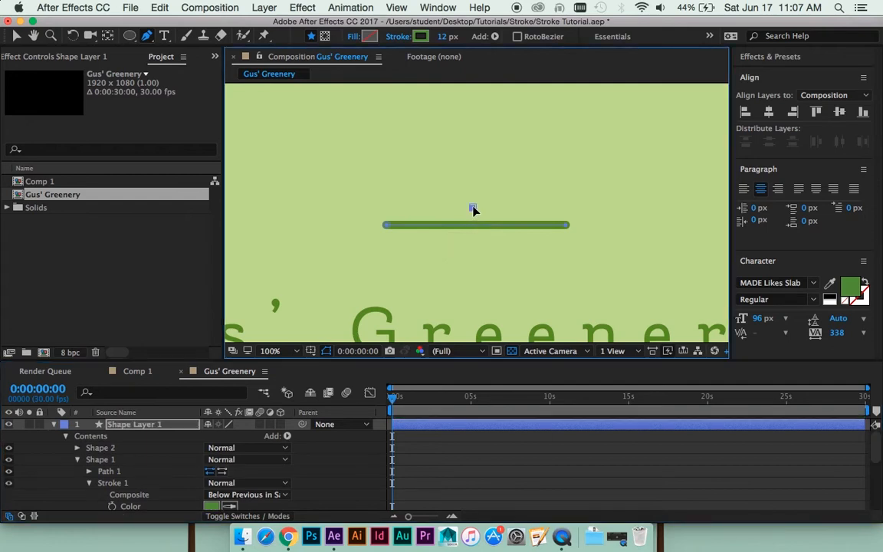
pyautogui.moveTo(473, 211); pyautogui.dragTo(475, 219)
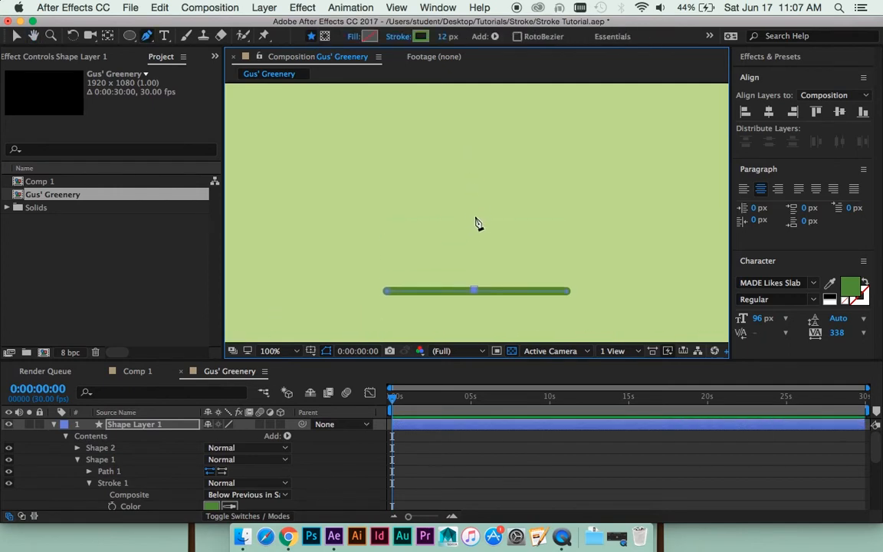
pyautogui.click(475, 218)
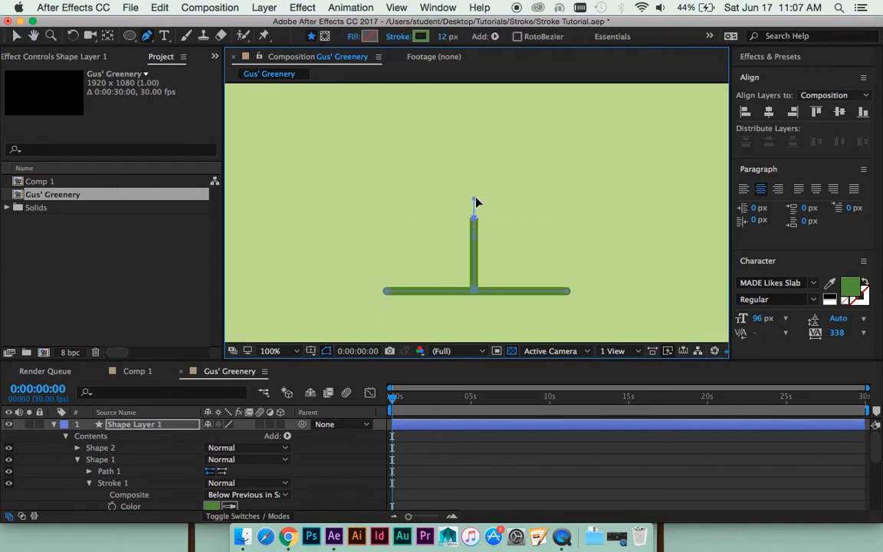
pyautogui.moveTo(475, 202)
pyautogui.mouseDown()
pyautogui.moveTo(465, 191)
pyautogui.moveTo(475, 97)
pyautogui.moveTo(485, 88)
pyautogui.moveTo(485, 118)
pyautogui.moveTo(491, 95)
pyautogui.mouseUp()
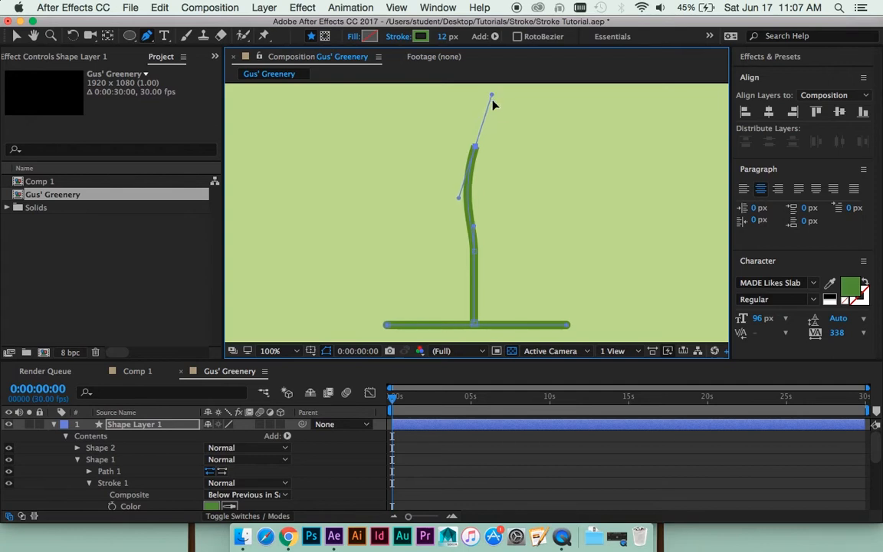
pyautogui.click(567, 496)
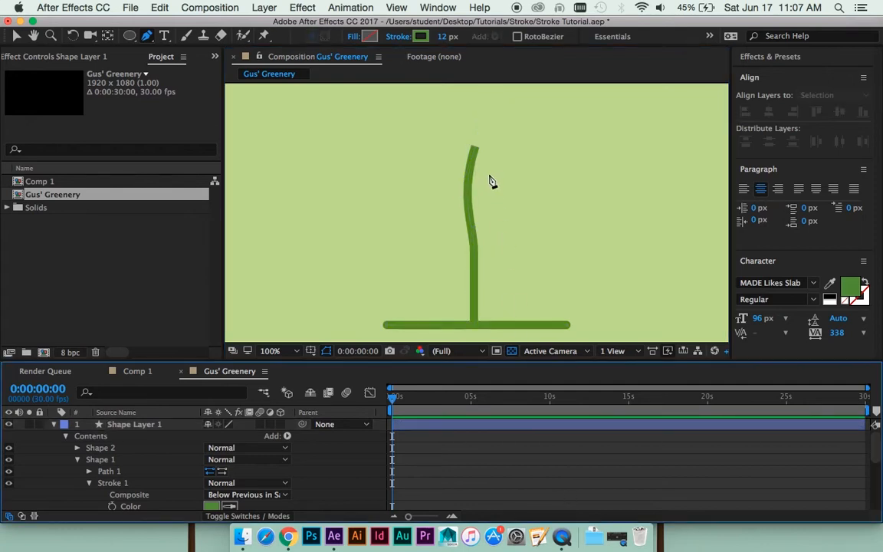
# - Set the line cap of the vertical stem's stroke to Round Cap
pyautogui.click(450, 423)
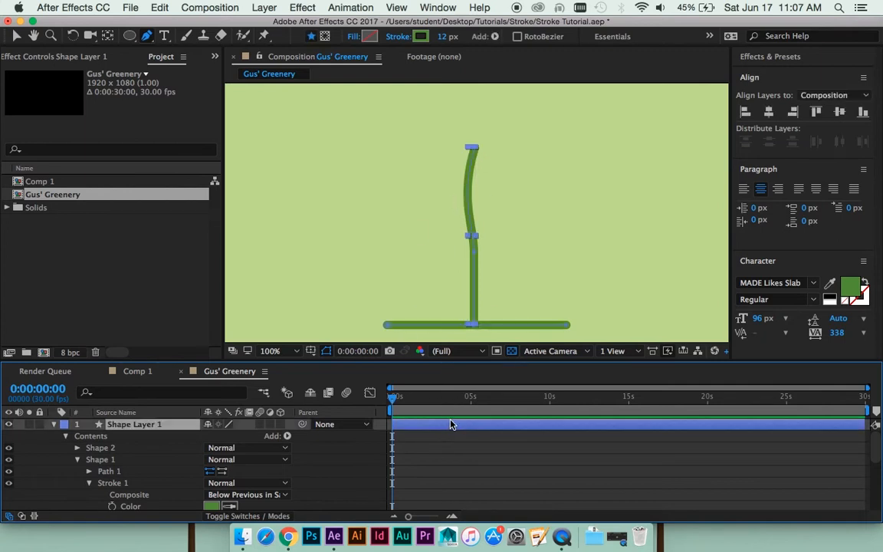
pyautogui.click(76, 459)
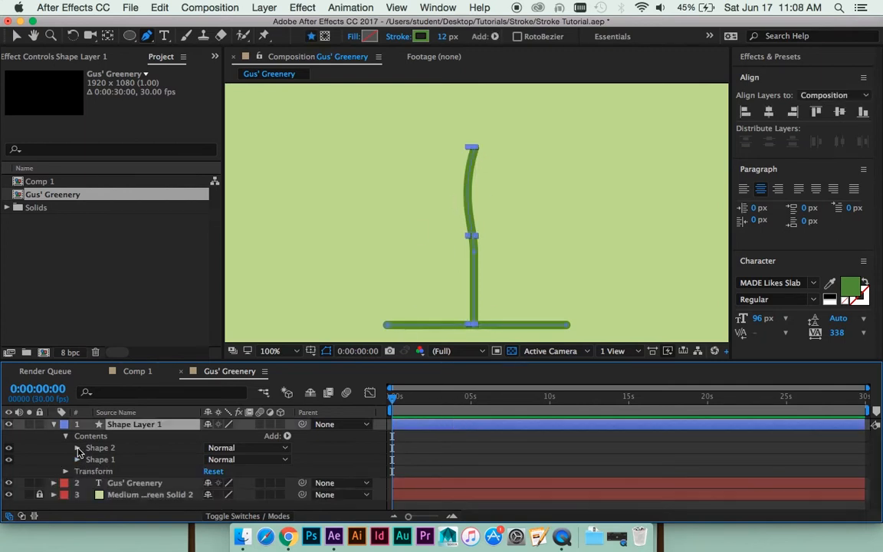
pyautogui.click(77, 448)
pyautogui.click(89, 471)
pyautogui.scroll(-2, 98, 480)
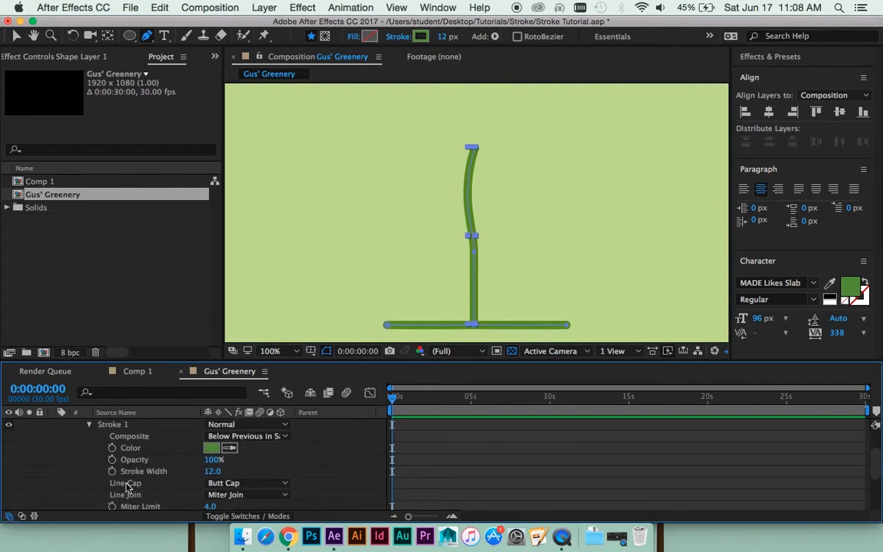
pyautogui.scroll(-2, 123, 475)
pyautogui.click(237, 459)
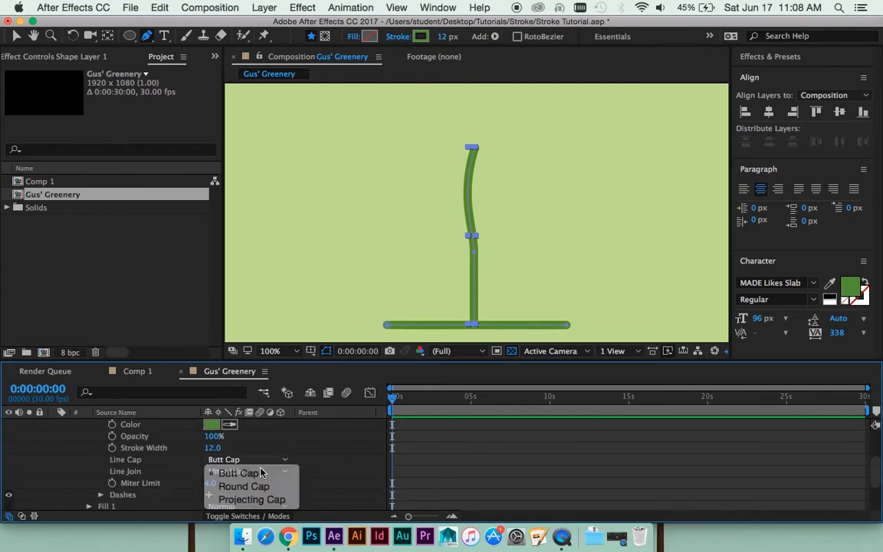
pyautogui.click(245, 486)
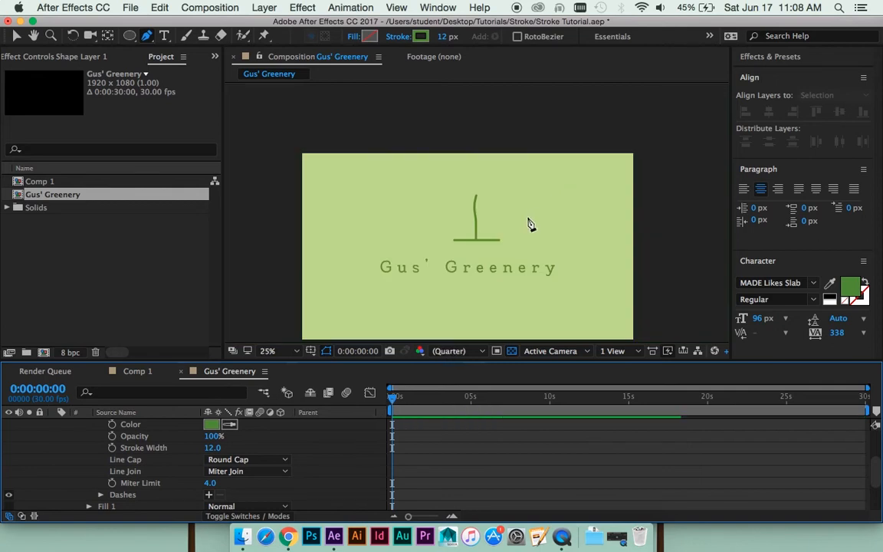
# - Raise the stem path's top point slightly and pull the middle point's lower handle down to smooth the bend in the lower half
pyautogui.press('v')
pyautogui.scroll(6, 505, 424)
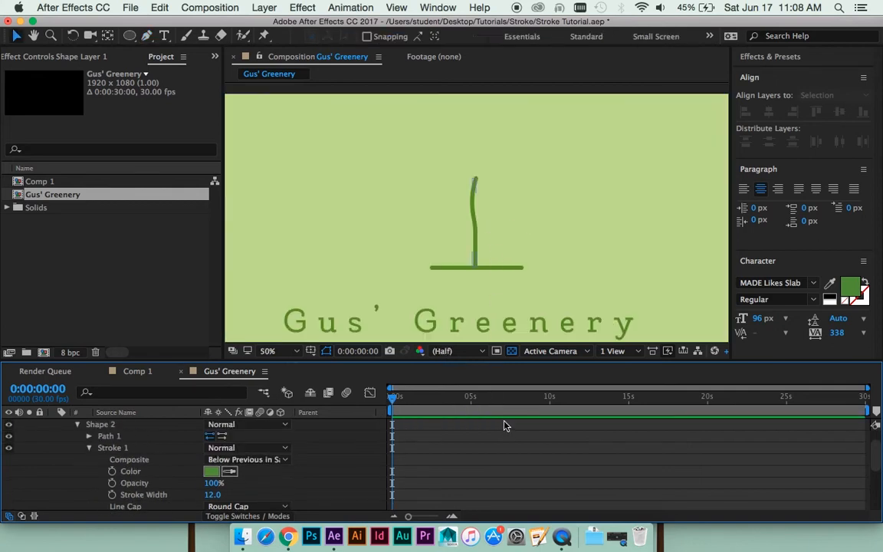
pyautogui.click(284, 434)
pyautogui.click(113, 448)
pyautogui.press('g')
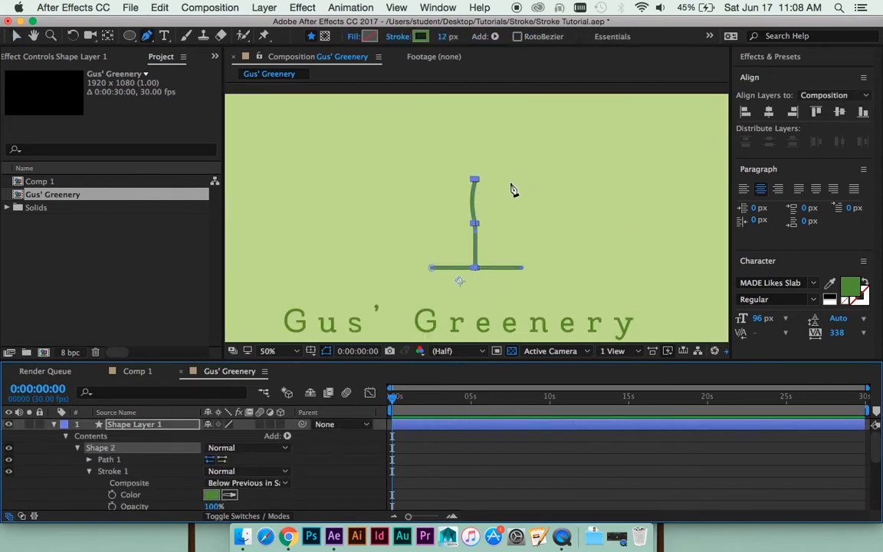
pyautogui.press('.')
pyautogui.click(474, 144)
pyautogui.moveTo(476, 145); pyautogui.dragTo(476, 126)
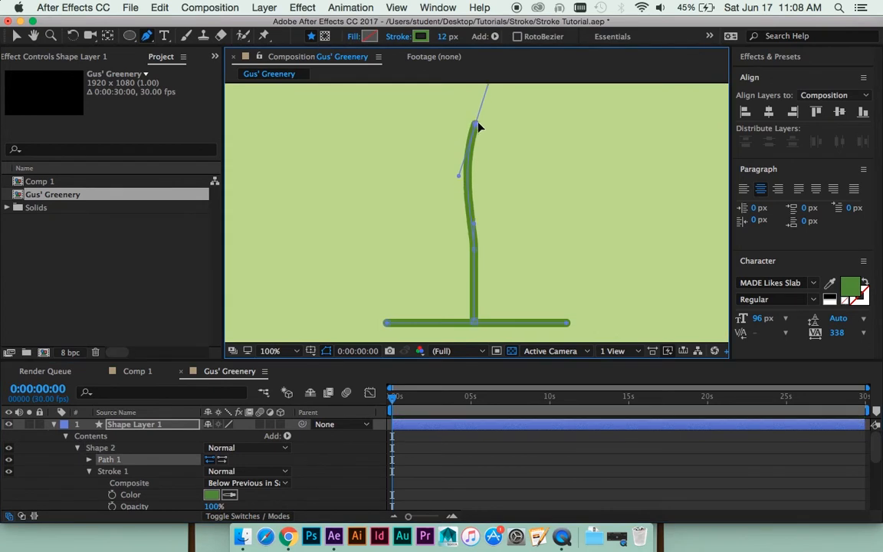
pyautogui.moveTo(476, 278); pyautogui.dragTo(477, 305)
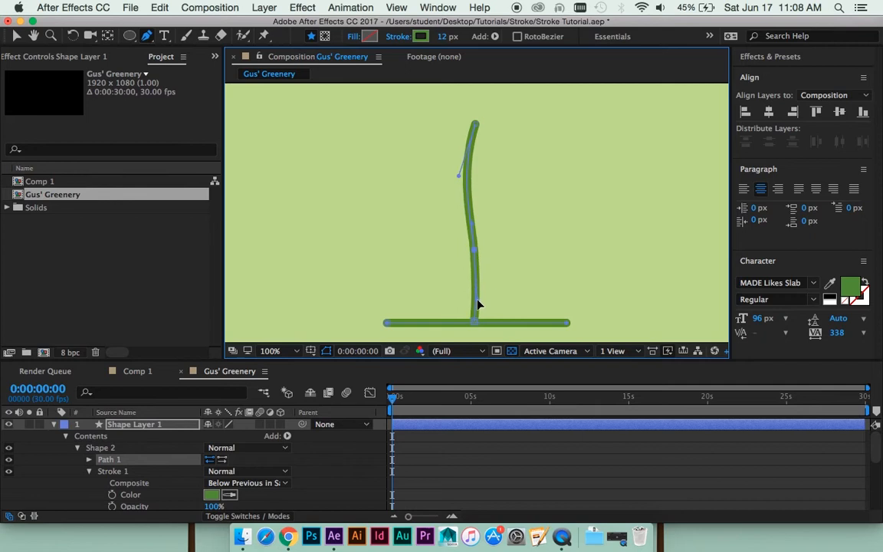
pyautogui.click(539, 451)
# - Duplicate the shape layer with the line and stem, and move the copy slightly to the right of the original
pyautogui.click(512, 423)
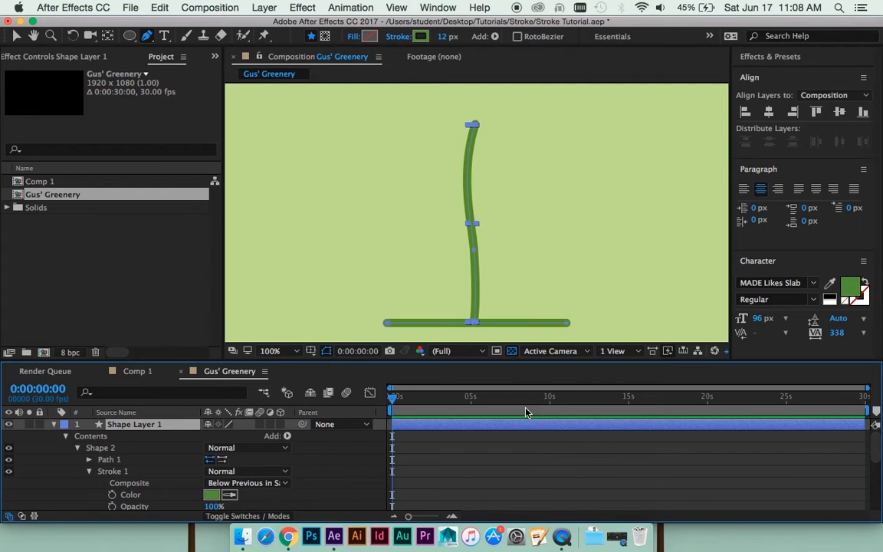
pyautogui.press('super+d')
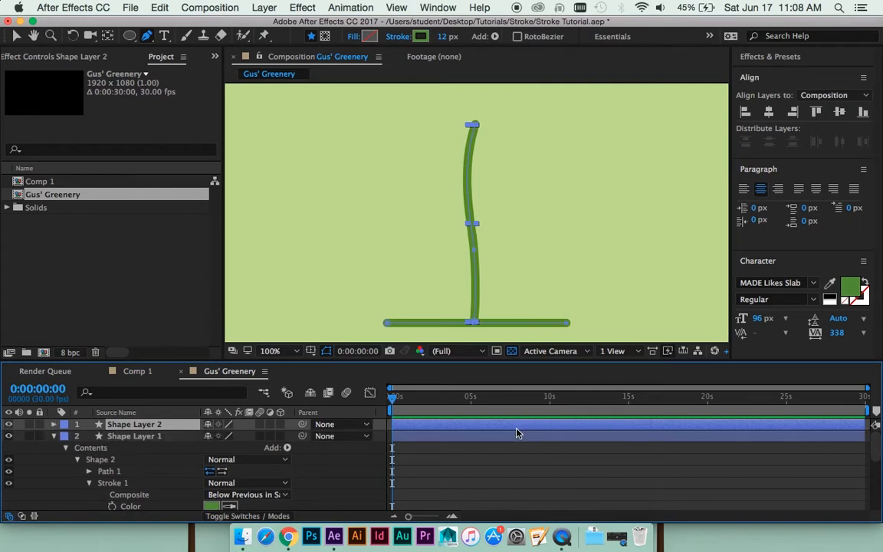
pyautogui.click(496, 471)
pyautogui.click(508, 426)
pyautogui.press('v')
pyautogui.moveTo(469, 193); pyautogui.dragTo(501, 194)
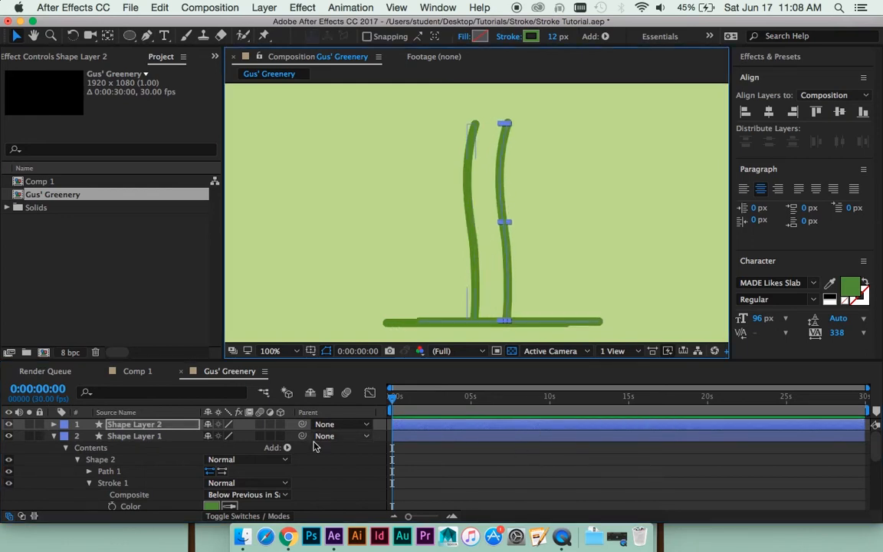
# - Collapse the original shape layer's properties and rename the layer "Base and Stem"
pyautogui.click(58, 436)
pyautogui.click(57, 436)
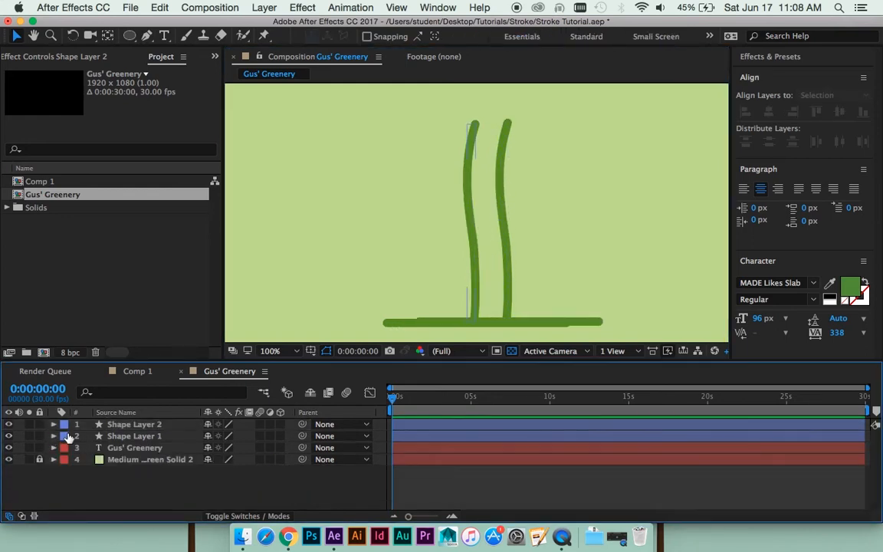
pyautogui.click(182, 435)
pyautogui.press('Return')
pyautogui.write('Bas')
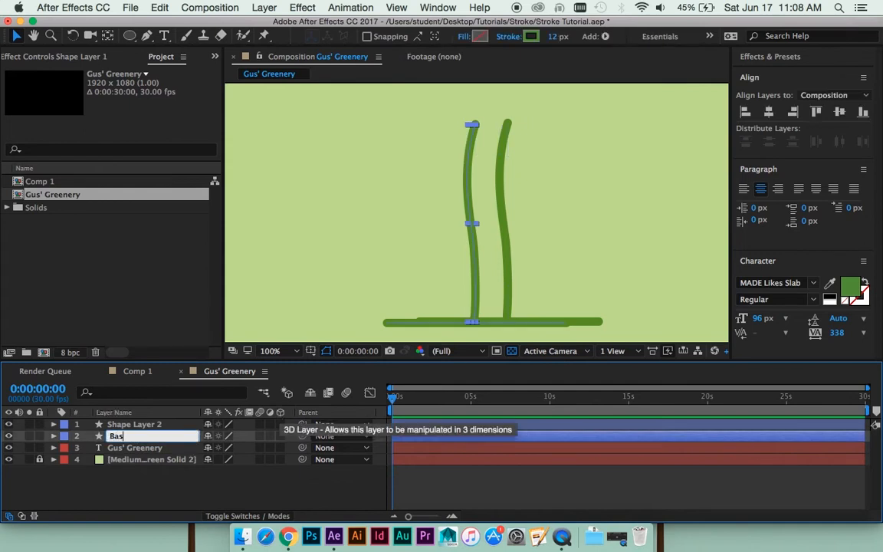
pyautogui.write('e and Stem')
pyautogui.press('Return')
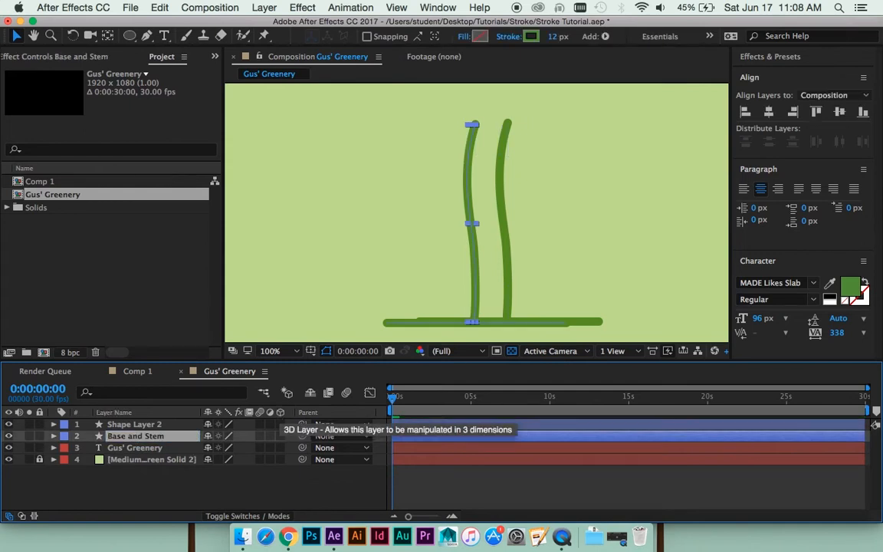
# - Delete the horizontal line's shape group from the duplicated shape layer, keeping only its stem
pyautogui.click(54, 426)
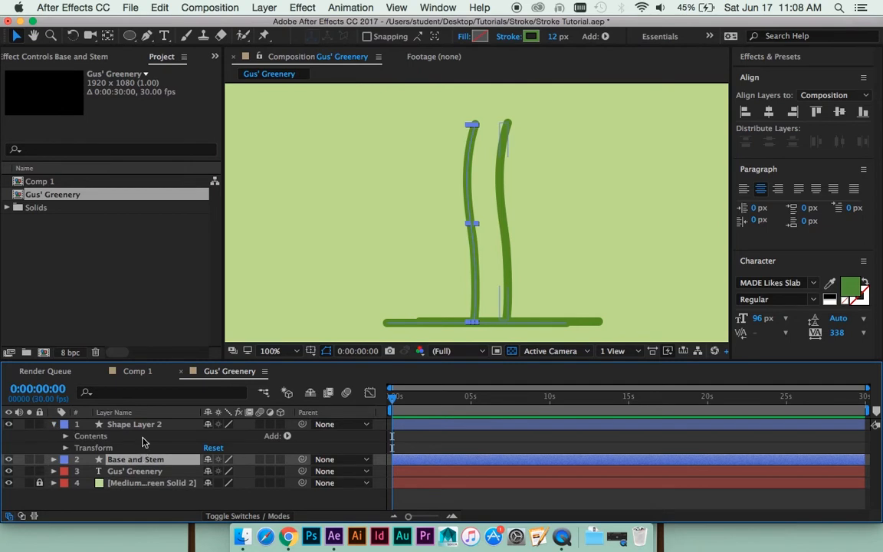
pyautogui.click(139, 429)
pyautogui.press('Return')
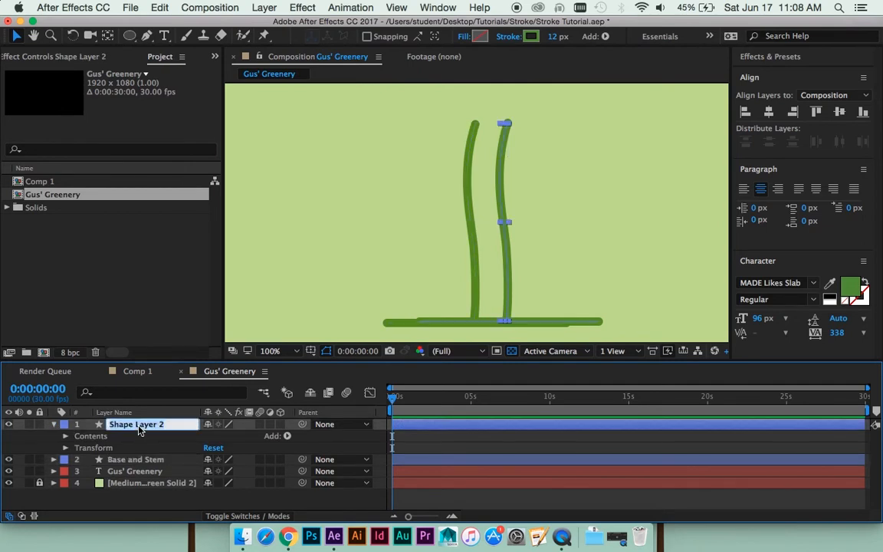
pyautogui.press('Return')
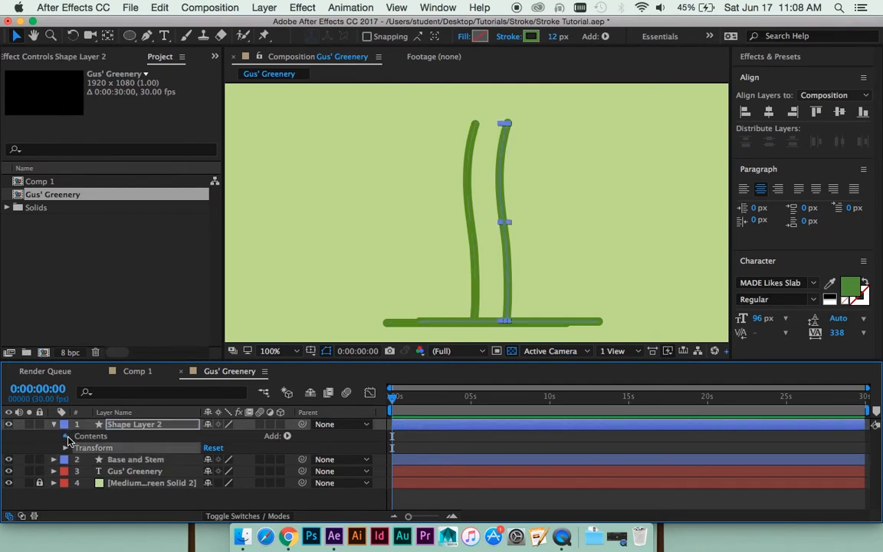
pyautogui.click(65, 436)
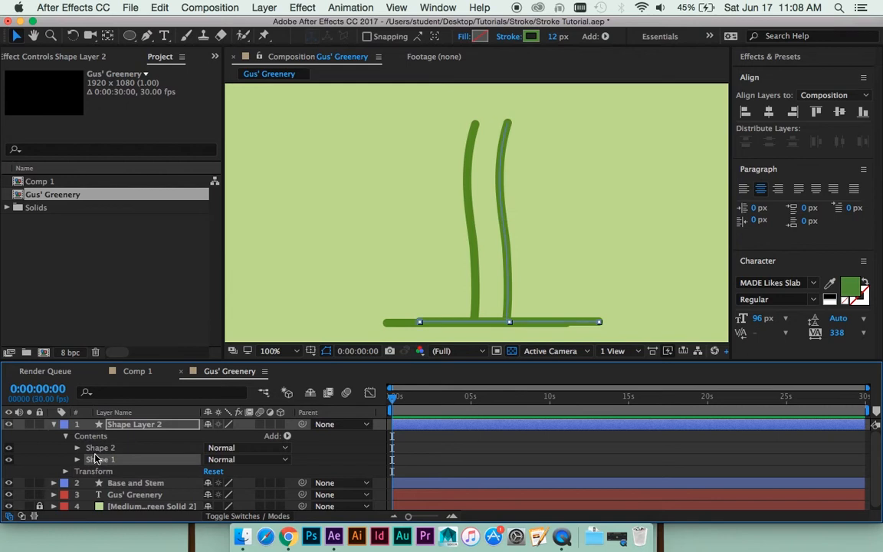
pyautogui.press('Delete')
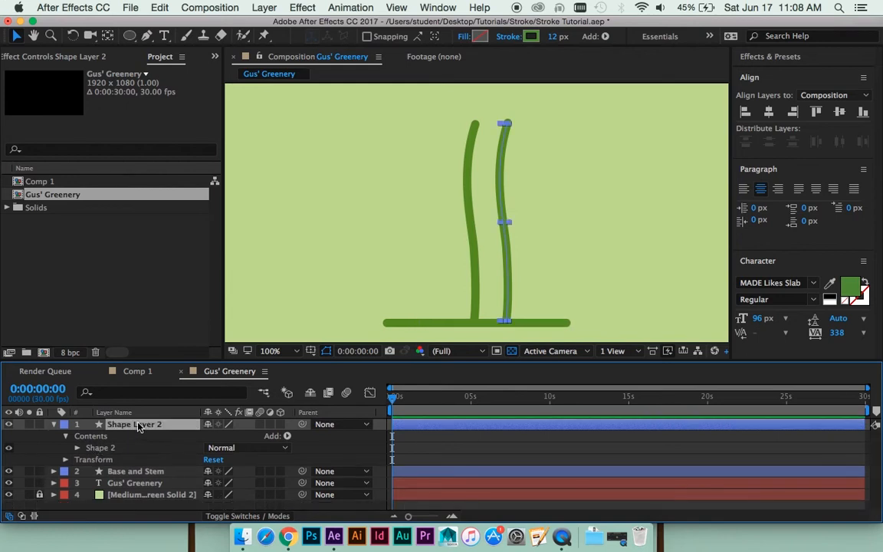
# - Rename the duplicated stem layer "Brach 1"
pyautogui.press('Return')
pyautogui.write('S')
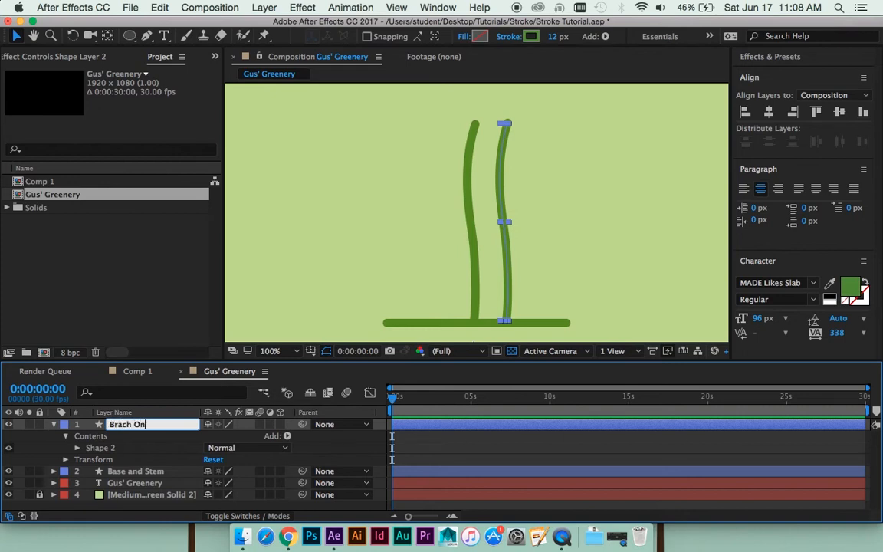
pyautogui.press('BackSpace')
pyautogui.press('BackSpace')
pyautogui.write('1')
pyautogui.press('Return')
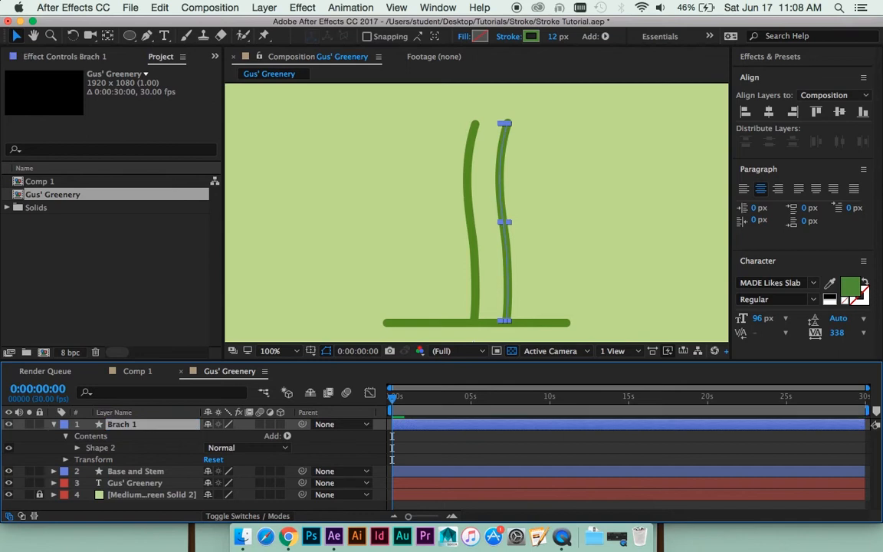
# - Rename the "Base and Stem" layer "Base and Trunk"
pyautogui.click(132, 472)
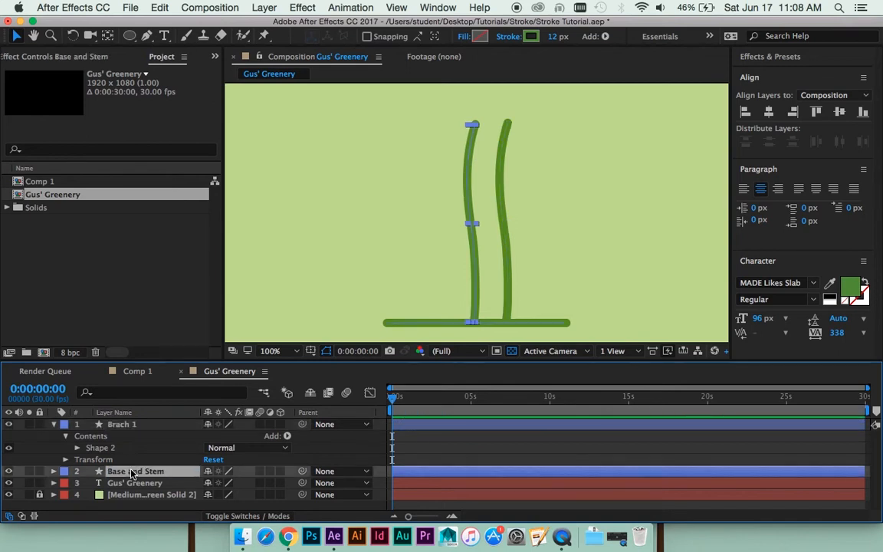
pyautogui.press('Return')
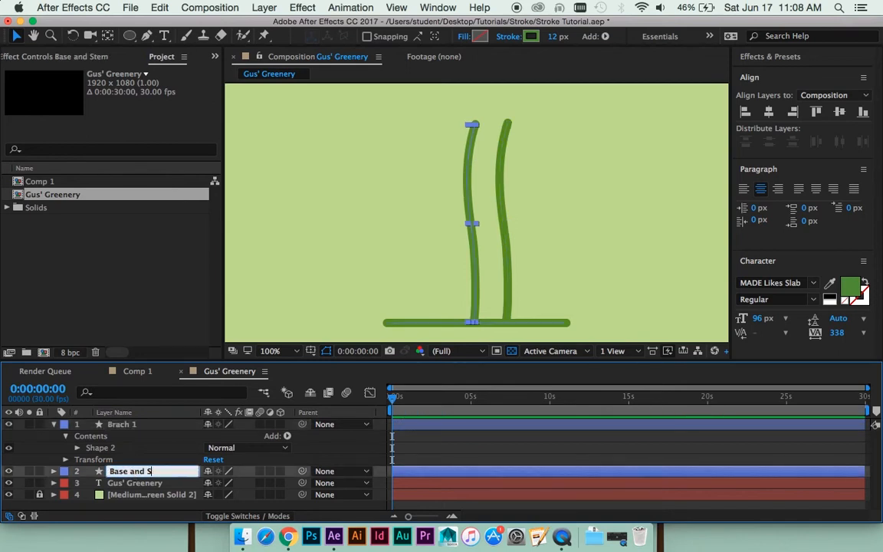
pyautogui.write('Trucnk')
pyautogui.press('Return')
# - Correct the name of the "Brach 1" layer to "Branch 1"
pyautogui.click(125, 430)
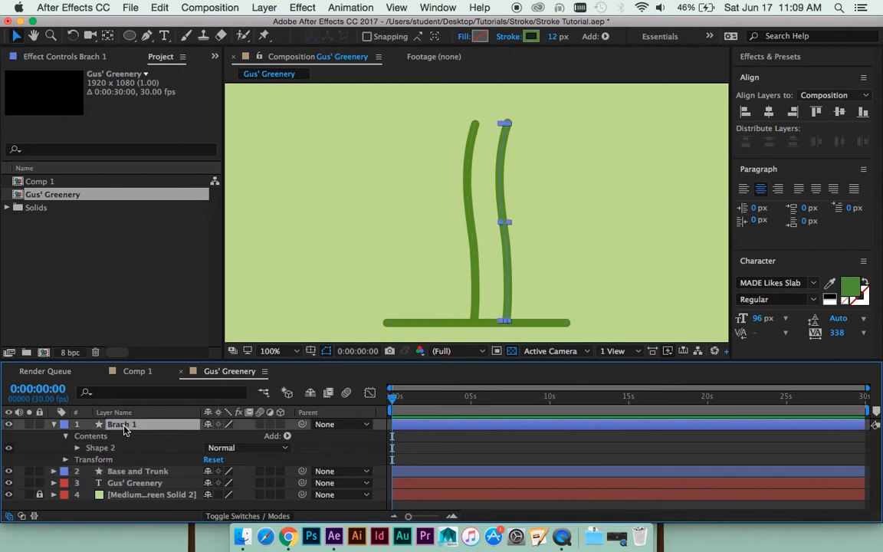
pyautogui.press('Return')
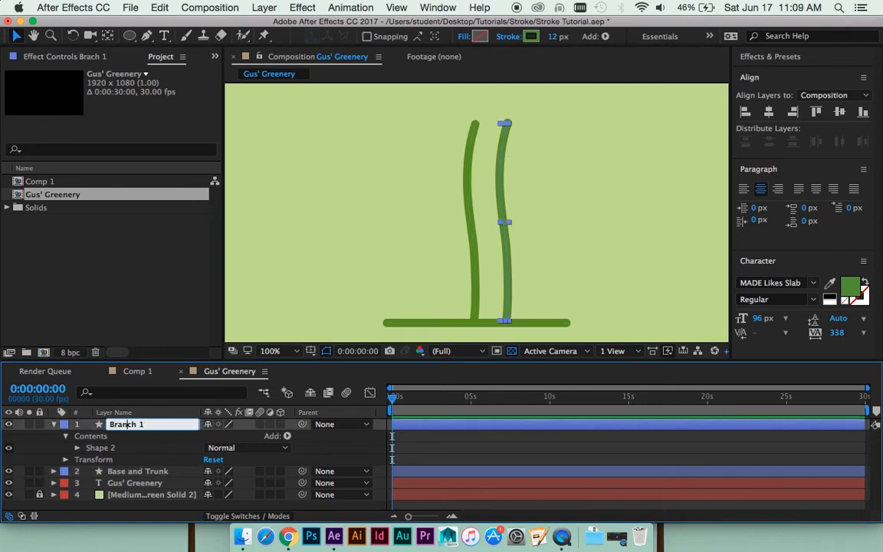
pyautogui.write('n')
pyautogui.press('Return')
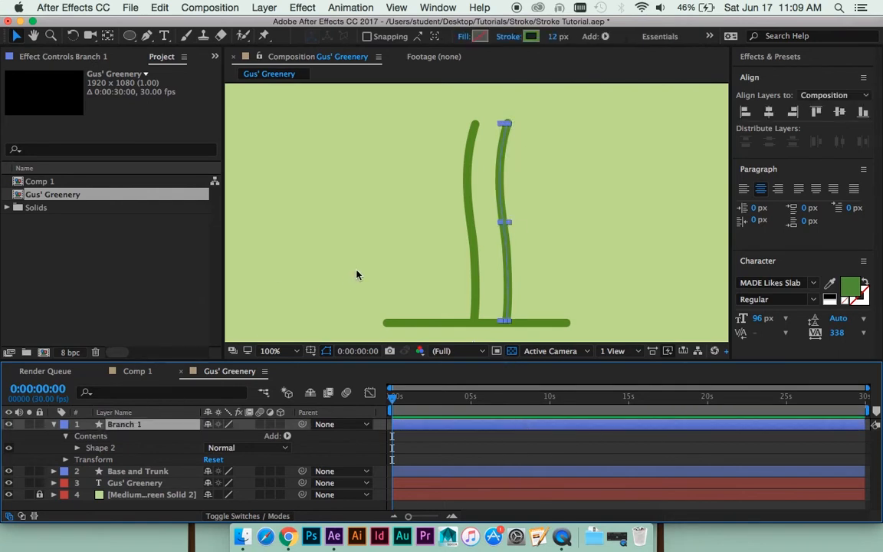
# - Delete the upper points of the Branch 1 path, leaving only its short lower segment
pyautogui.press('g')
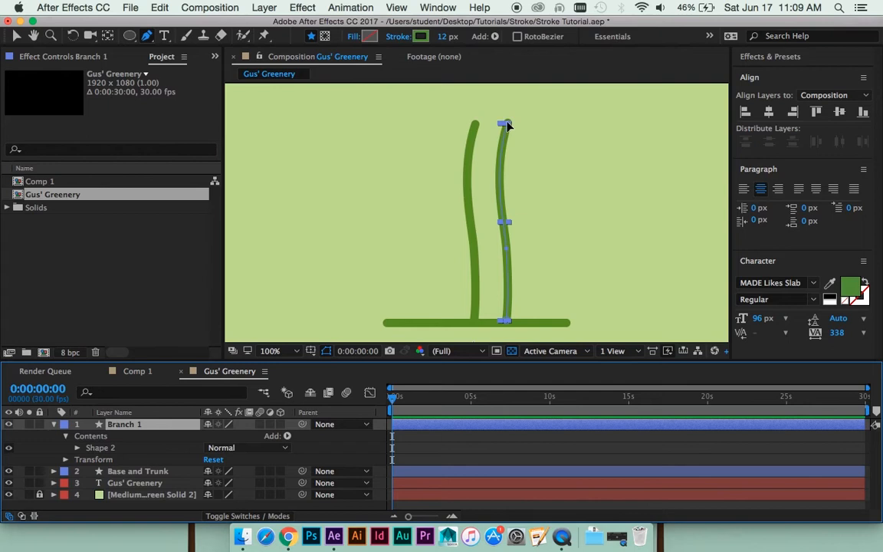
pyautogui.click(507, 124)
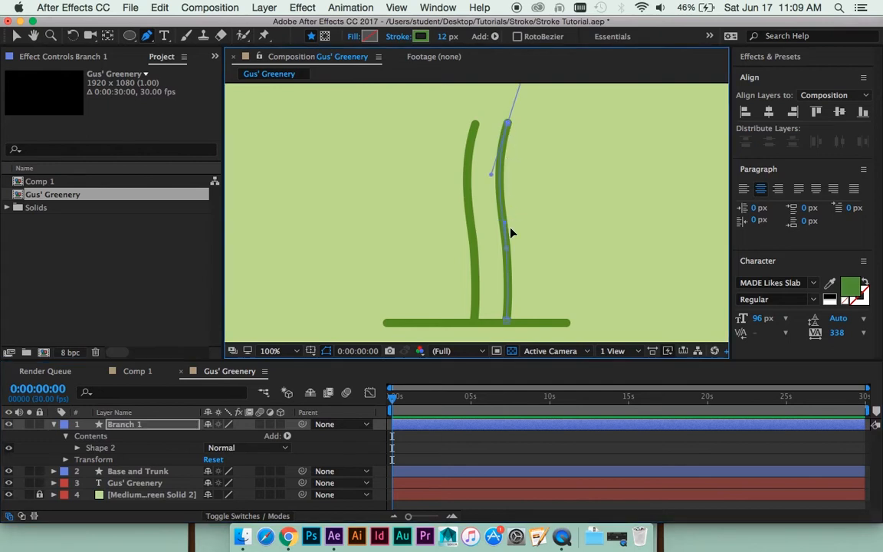
pyautogui.press('Delete')
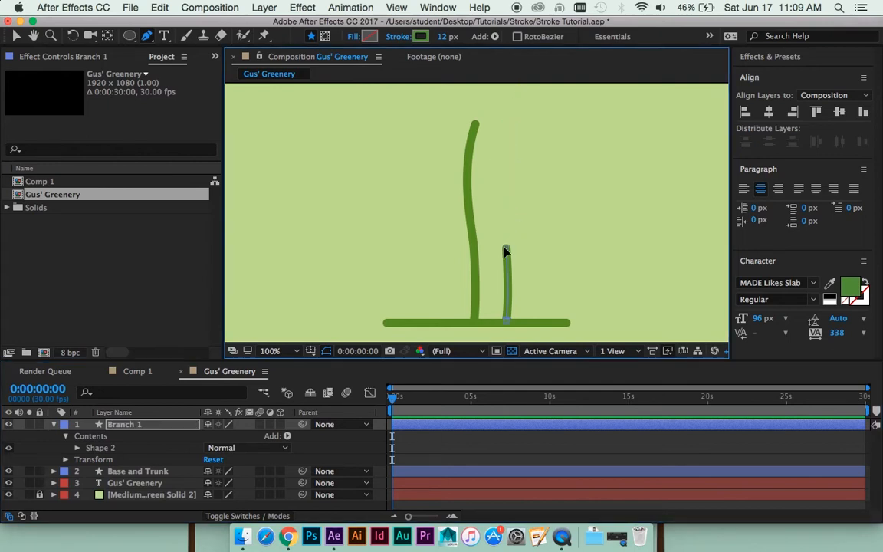
pyautogui.click(506, 250)
# - Move the shortened Branch 1 stem against the trunk so its lower end meets the trunk below mid-height
pyautogui.press('v')
pyautogui.moveTo(507, 323); pyautogui.dragTo(482, 238)
pyautogui.press('super+z')
pyautogui.press('super+z')
# - Reshape the Branch 1 path so its tip angles outward and up to the right of the trunk
pyautogui.press('g')
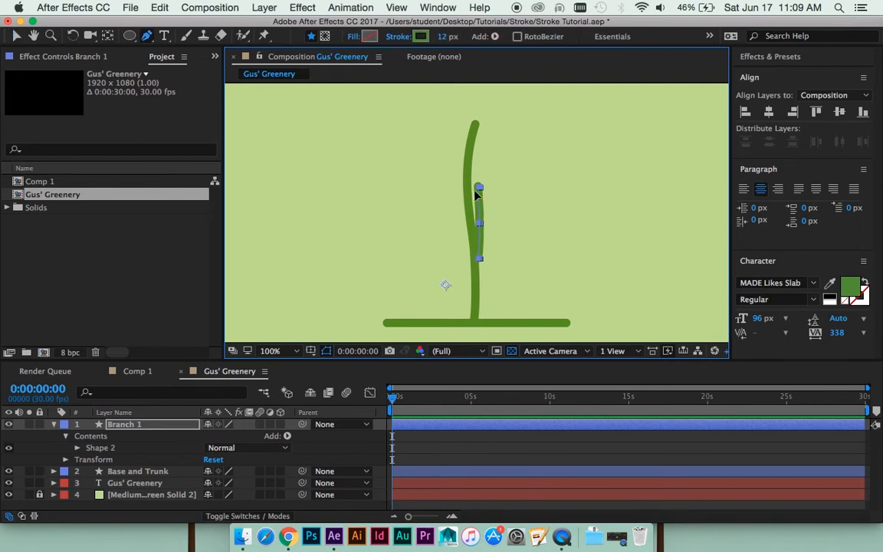
pyautogui.click(478, 187)
pyautogui.moveTo(478, 187); pyautogui.dragTo(509, 217)
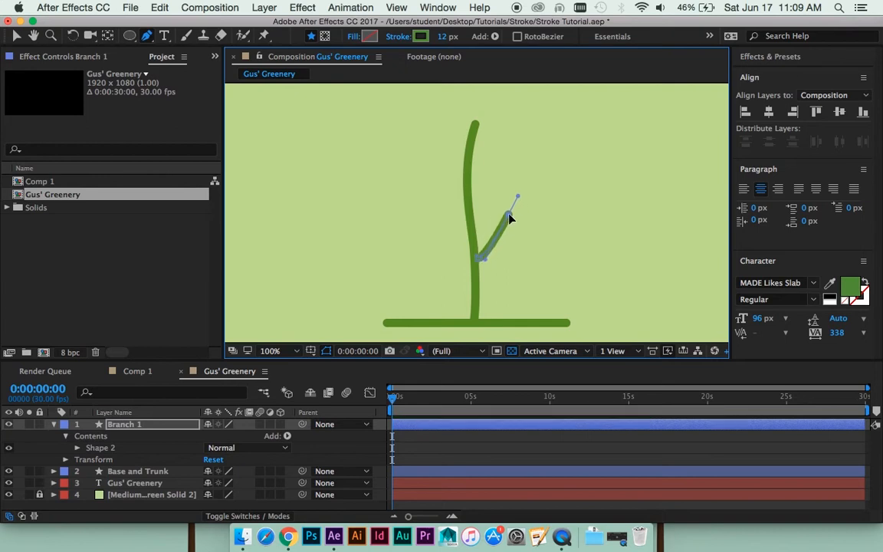
pyautogui.click(551, 502)
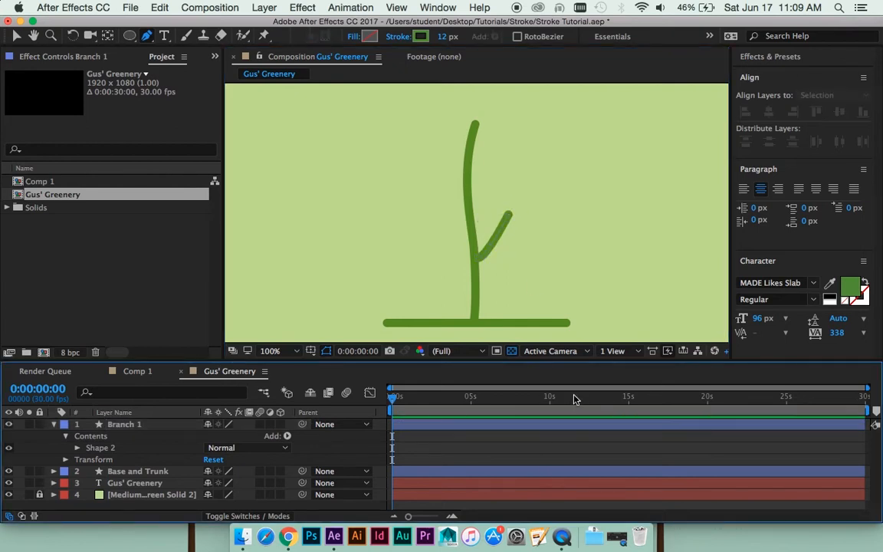
# - Duplicate the Branch 1 layer and move the copy higher so its base meets the trunk near mid-height
pyautogui.click(548, 424)
pyautogui.press('super+d')
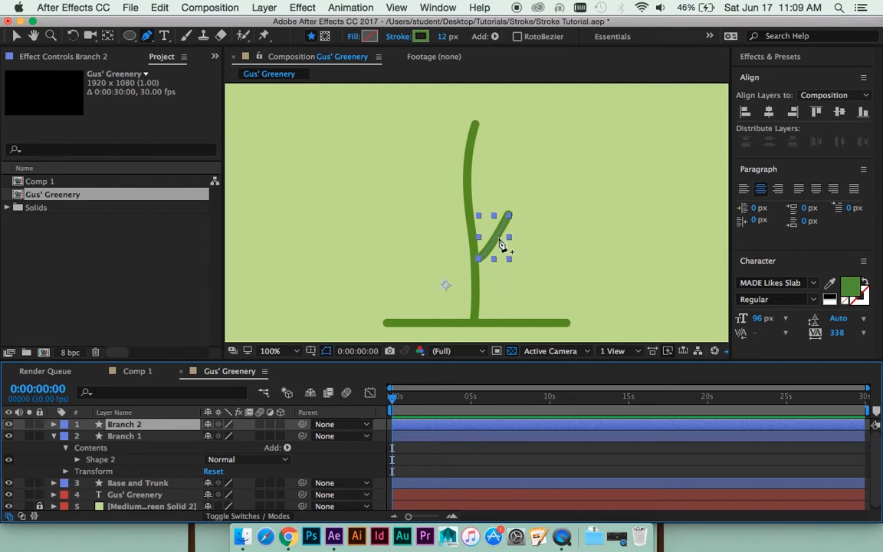
pyautogui.press('v')
pyautogui.moveTo(497, 241); pyautogui.dragTo(488, 207)
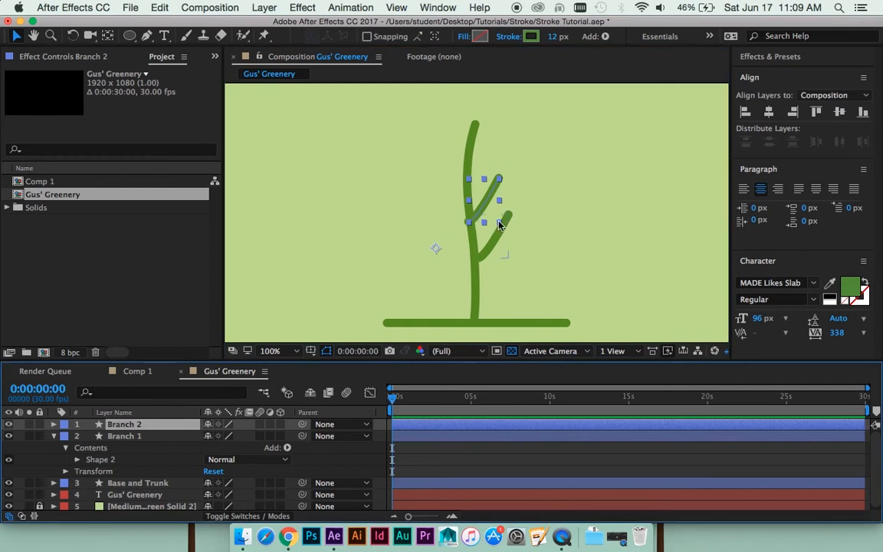
# - Reshape the Branch 2 path so its tip angles up to the left of the trunk
pyautogui.press('g')
pyautogui.moveTo(499, 181); pyautogui.dragTo(455, 173)
pyautogui.moveTo(430, 220); pyautogui.dragTo(418, 165)
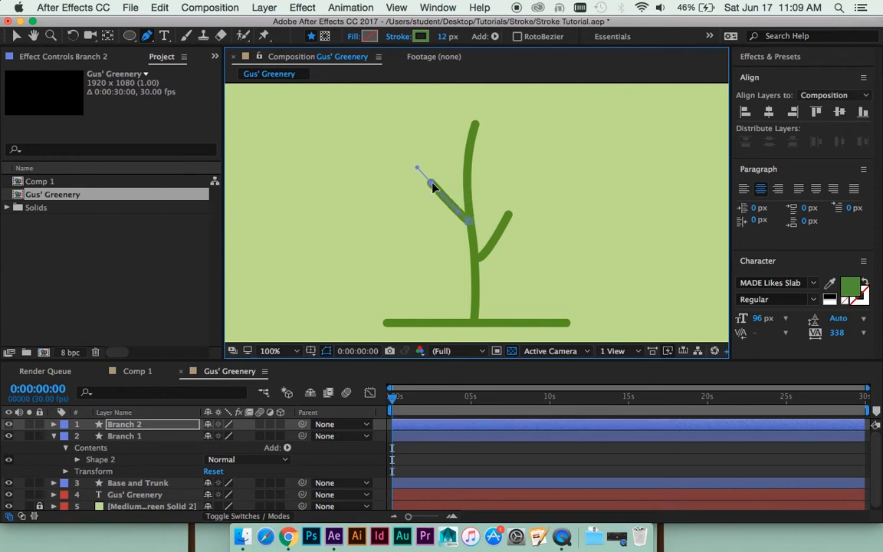
pyautogui.click(531, 454)
pyautogui.press(',')
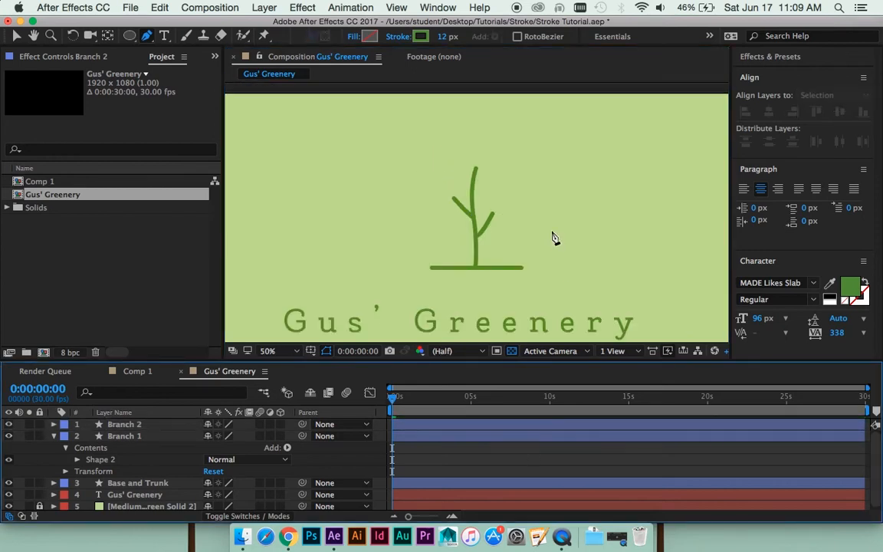
pyautogui.press('.')
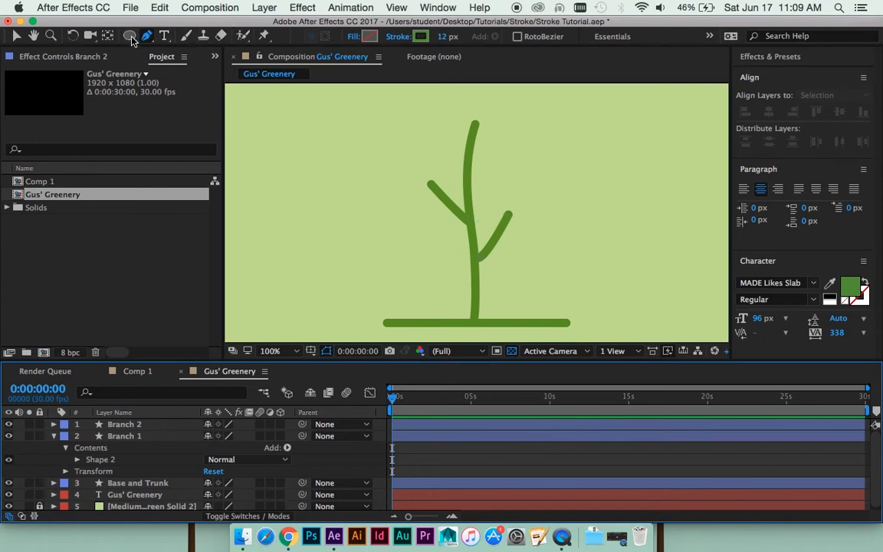
# - Draw a stroked circle with the Ellipse tool on its own layer and position it on the tip of the right branch
pyautogui.moveTo(130, 35); pyautogui.dragTo(183, 68)
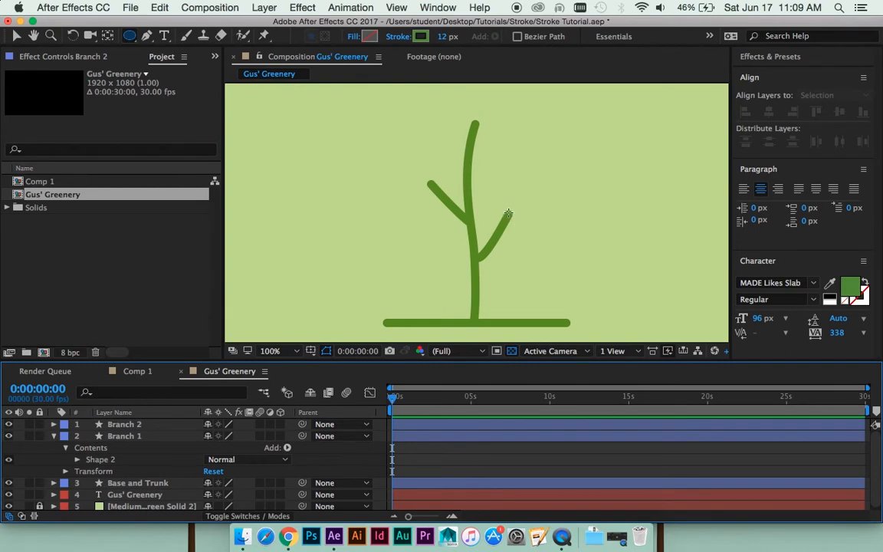
pyautogui.moveTo(509, 213)
pyautogui.mouseDown()
pyautogui.moveTo(557, 170)
pyautogui.moveTo(559, 143)
pyautogui.moveTo(567, 178)
pyautogui.mouseUp()
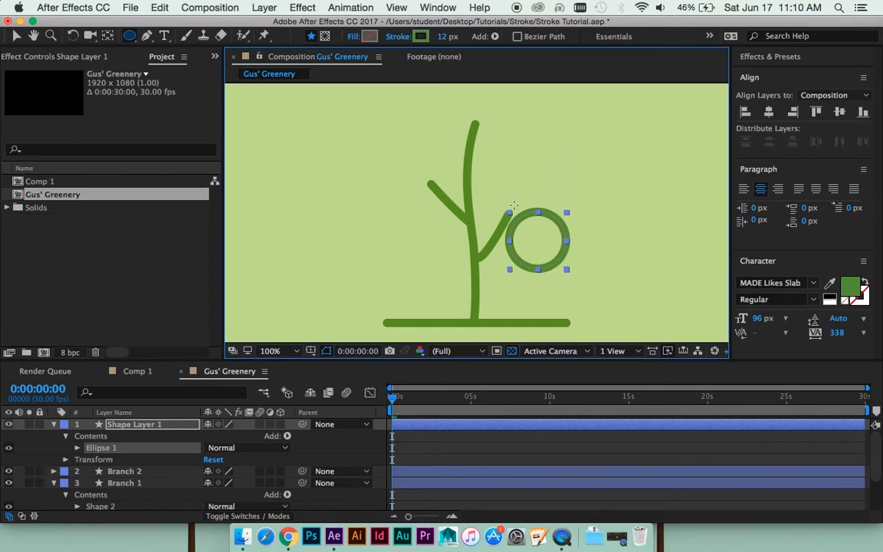
pyautogui.press('v')
pyautogui.moveTo(555, 265); pyautogui.dragTo(549, 286)
pyautogui.press('space')
pyautogui.click(538, 458)
pyautogui.click(538, 427)
pyautogui.press('super+d')
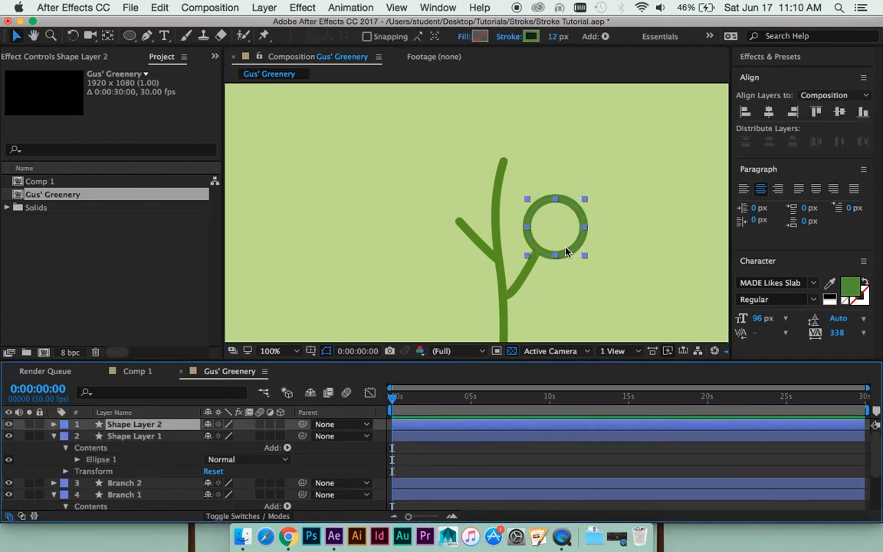
pyautogui.moveTo(565, 251); pyautogui.dragTo(454, 220)
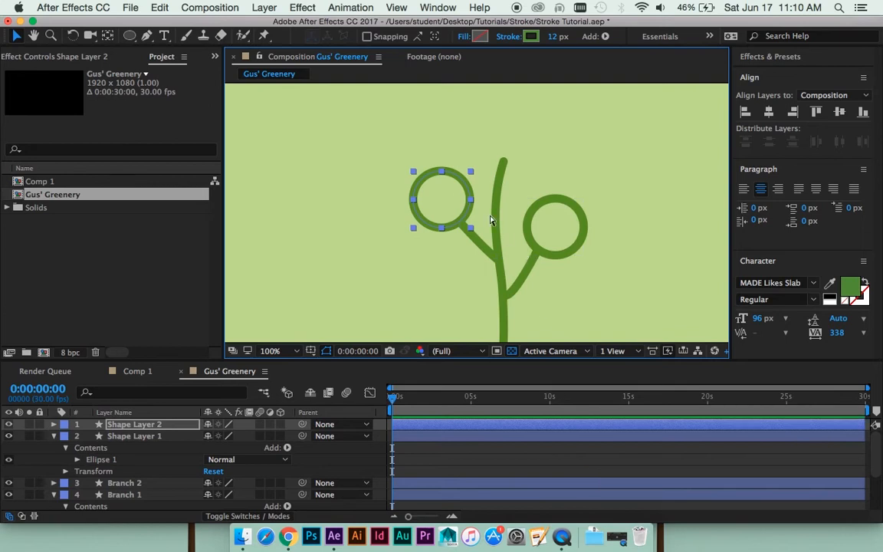
pyautogui.press('super+z')
pyautogui.press('super+z')
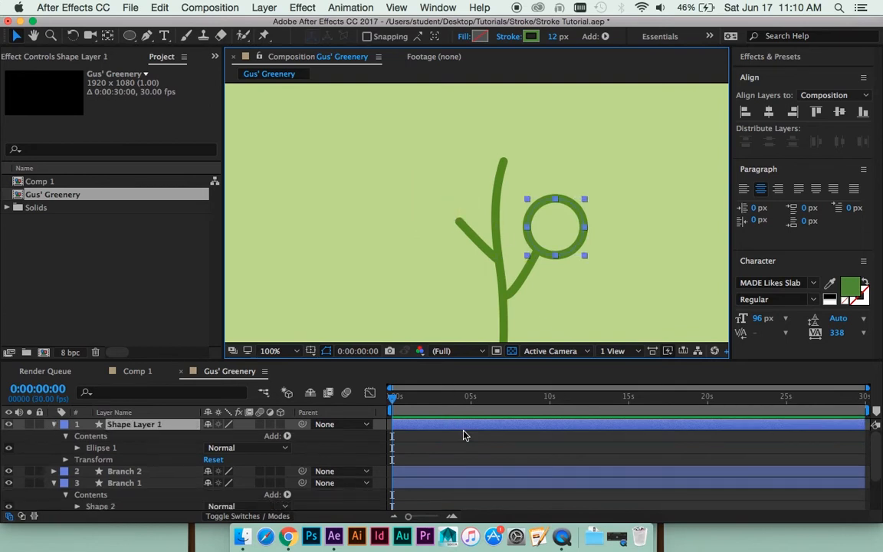
# - Draw a smaller stroked circle on a new shape layer and position it on the tip of the left branch
pyautogui.click(465, 445)
pyautogui.click(130, 36)
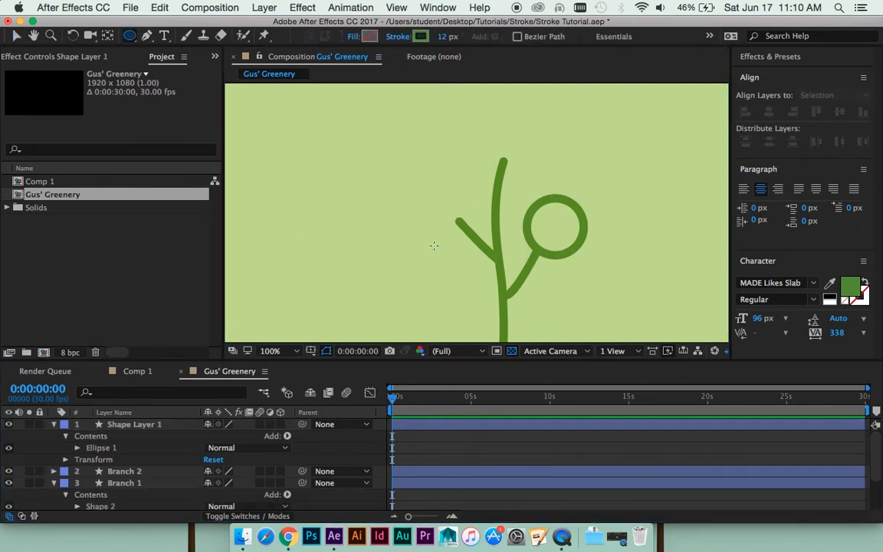
pyautogui.moveTo(458, 220); pyautogui.dragTo(437, 197)
pyautogui.press('v')
pyautogui.moveTo(470, 241); pyautogui.dragTo(456, 226)
pyautogui.press('space')
pyautogui.moveTo(451, 276); pyautogui.dragTo(453, 307)
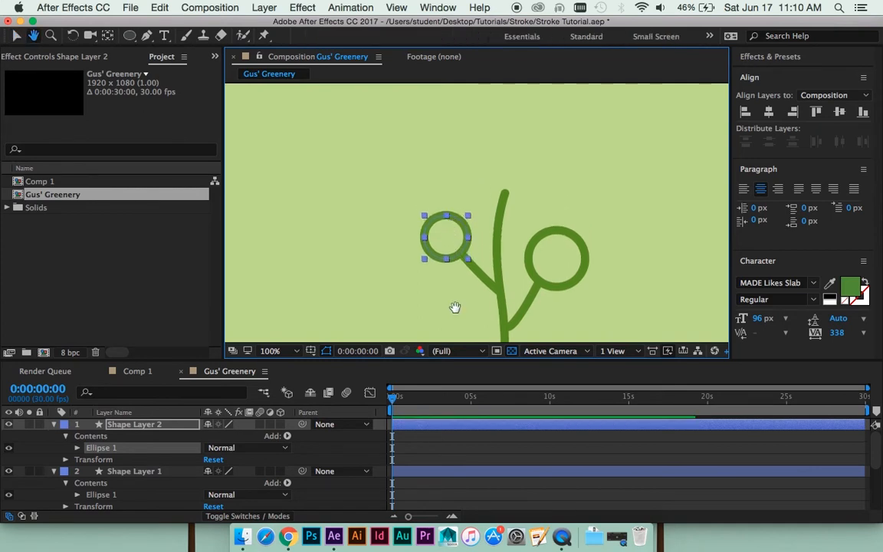
# - Draw a third, larger stroked circle on a new shape layer, resting on the top end of the trunk
pyautogui.click(498, 451)
pyautogui.click(502, 421)
pyautogui.click(512, 454)
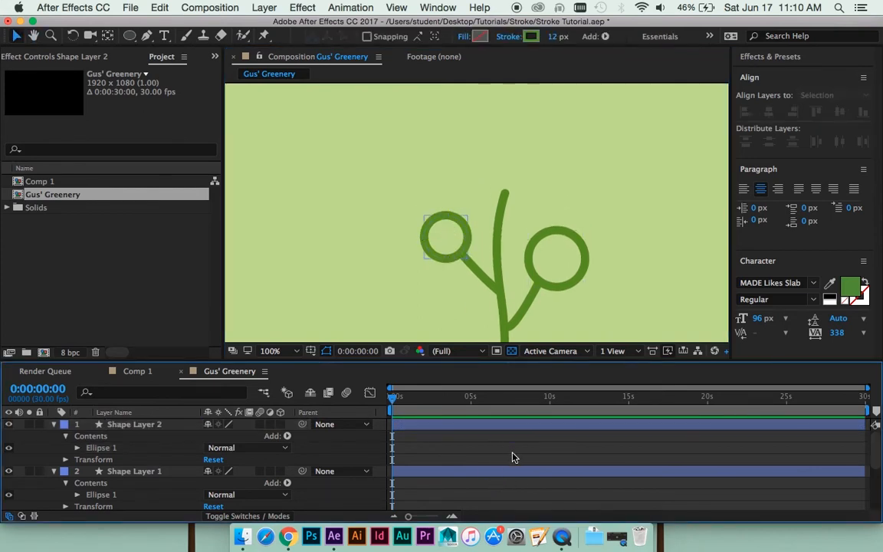
pyautogui.click(128, 36)
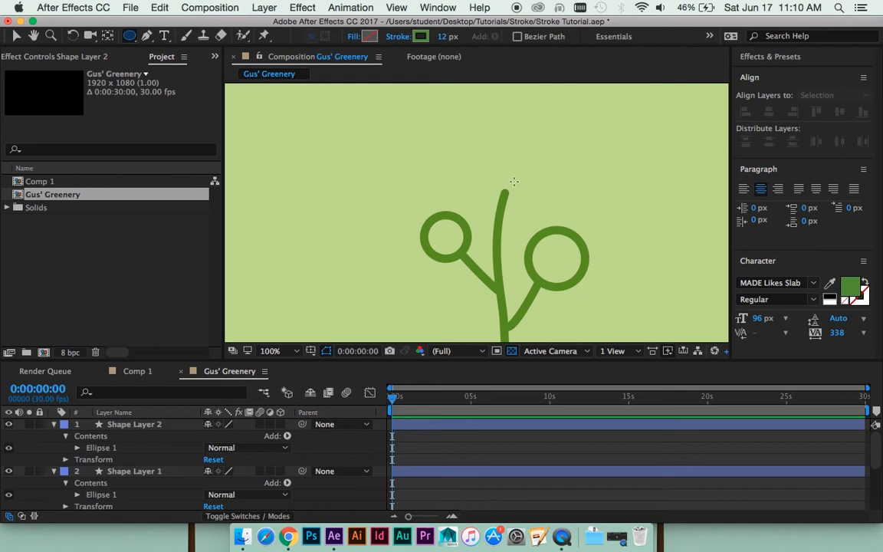
pyautogui.moveTo(510, 159)
pyautogui.mouseDown()
pyautogui.moveTo(540, 185)
pyautogui.moveTo(520, 175)
pyautogui.moveTo(543, 196)
pyautogui.moveTo(517, 170)
pyautogui.moveTo(530, 193)
pyautogui.mouseUp()
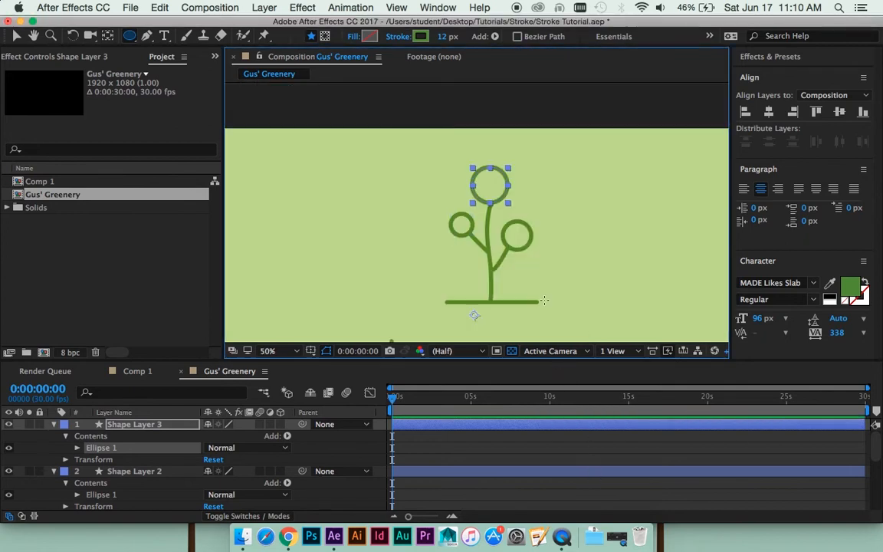
pyautogui.scroll(-2, 543, 292)
pyautogui.click(540, 436)
pyautogui.scroll(2, 525, 248)
pyautogui.scroll(2, 526, 249)
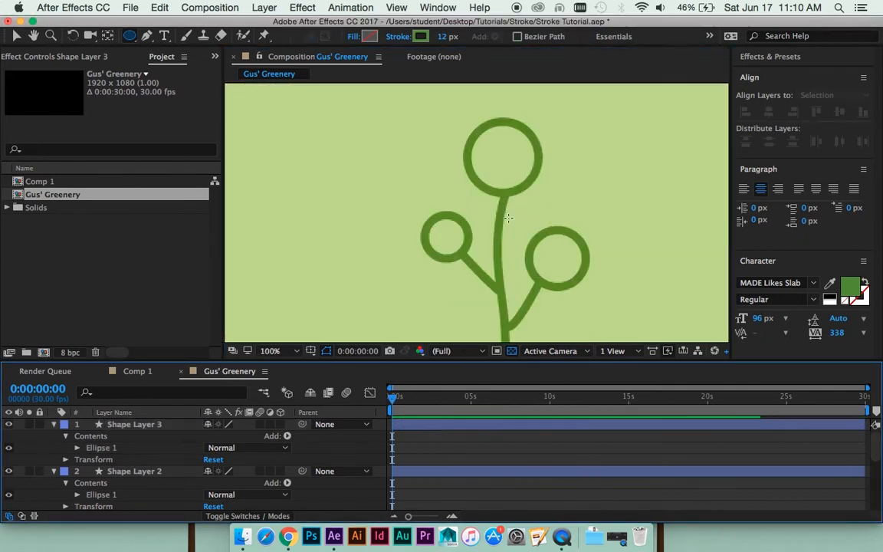
# - Nudge the left and right circles into line with their branch tips and save the project
pyautogui.press('v')
pyautogui.scroll(-3, 491, 207)
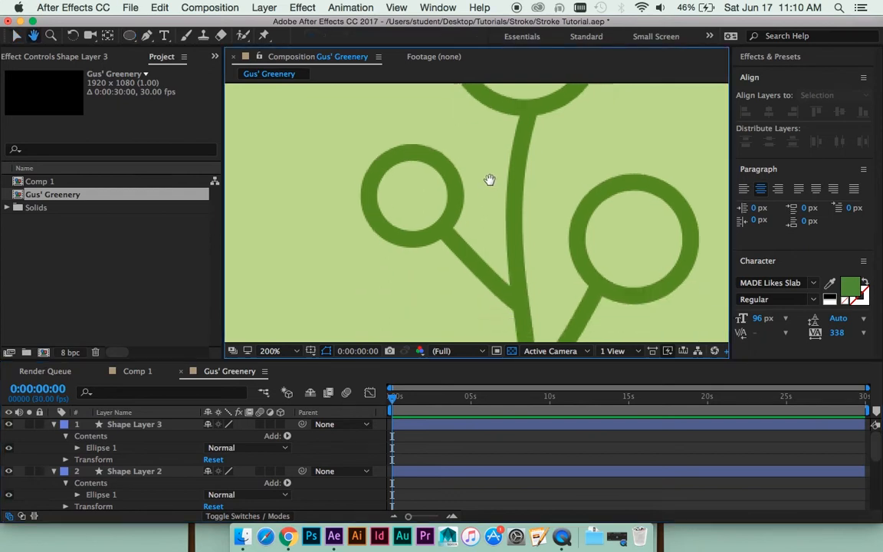
pyautogui.click(449, 187)
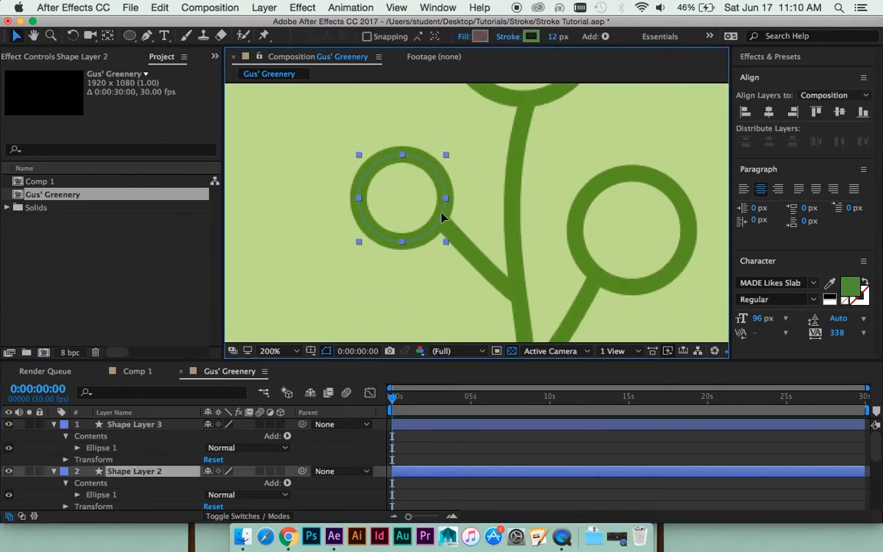
pyautogui.scroll(-3, 491, 211)
pyautogui.moveTo(624, 221); pyautogui.dragTo(635, 230)
pyautogui.scroll(-1, 594, 187)
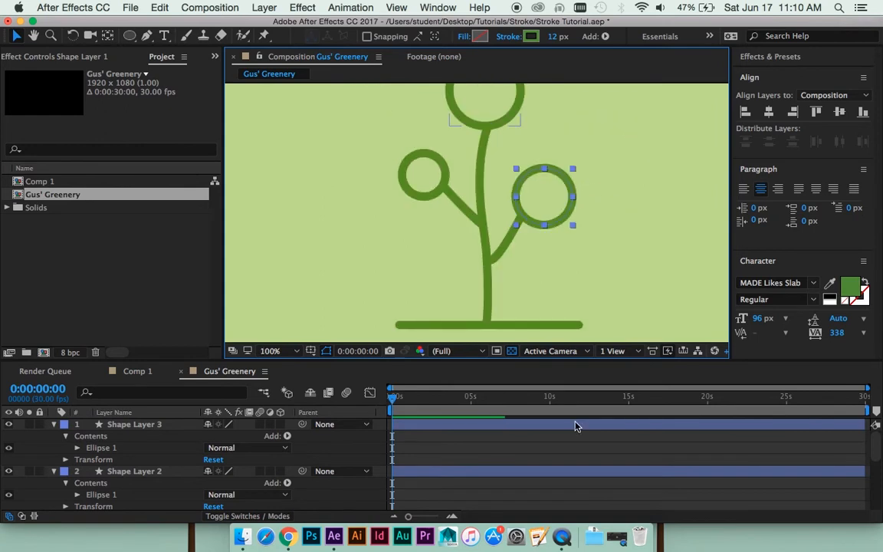
pyautogui.click(585, 436)
pyautogui.scroll(-3, 528, 240)
pyautogui.press('super+s')
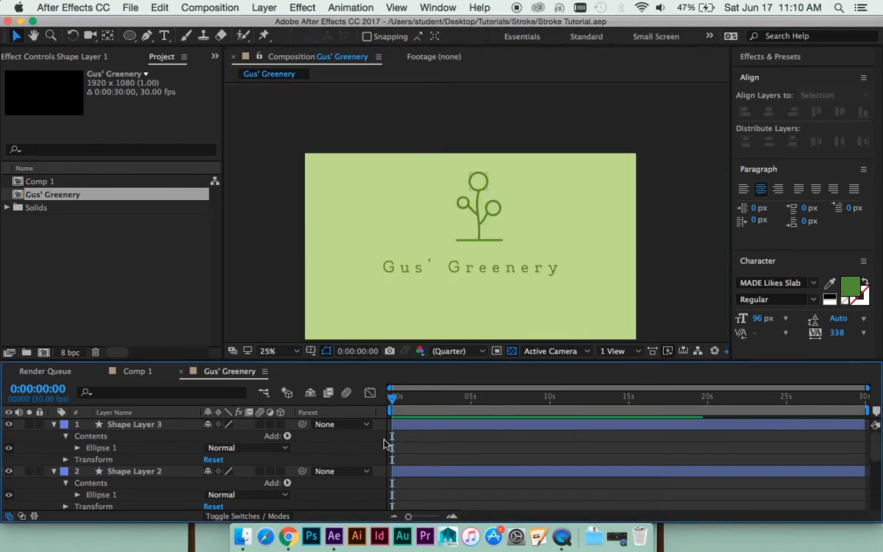
# - Rename the right circle's layer, Shape Layer 1, as "Leaves 1"
pyautogui.scroll(-1, 171, 477)
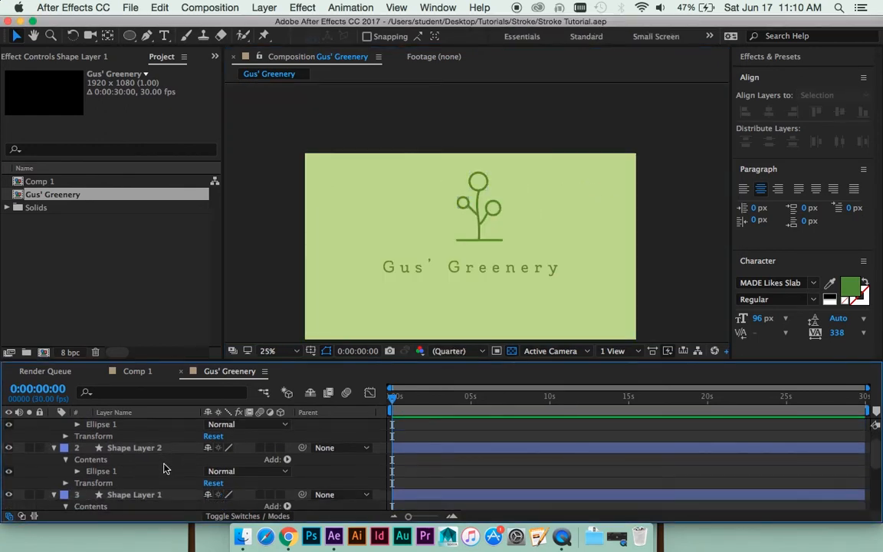
pyautogui.click(187, 493)
pyautogui.press('Return')
pyautogui.write('Lea')
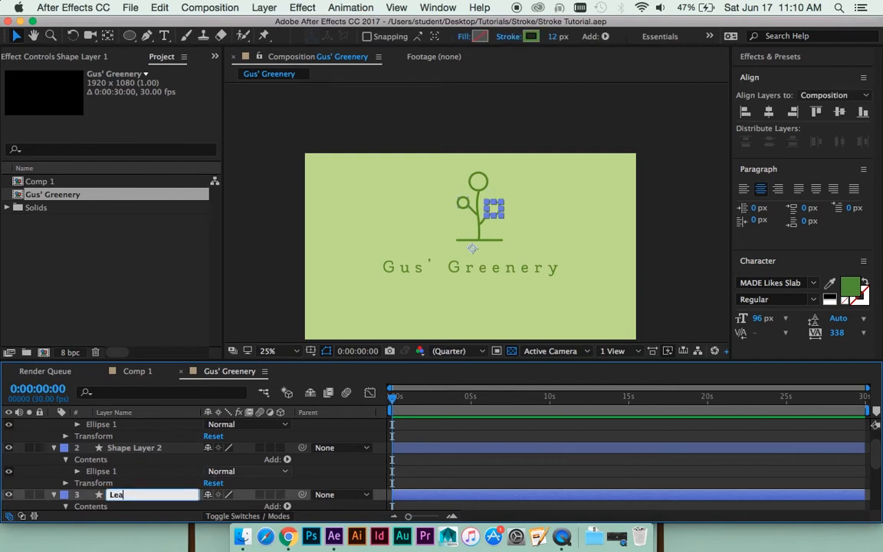
pyautogui.write('ves 1')
pyautogui.press('Return')
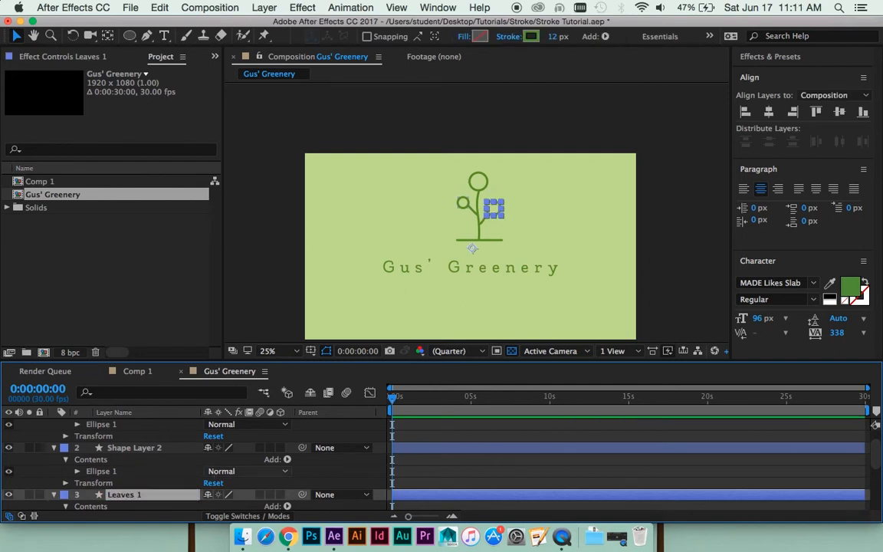
# - Rename the left circle's layer, Shape Layer 2, as "Leaves 2"
pyautogui.click(154, 448)
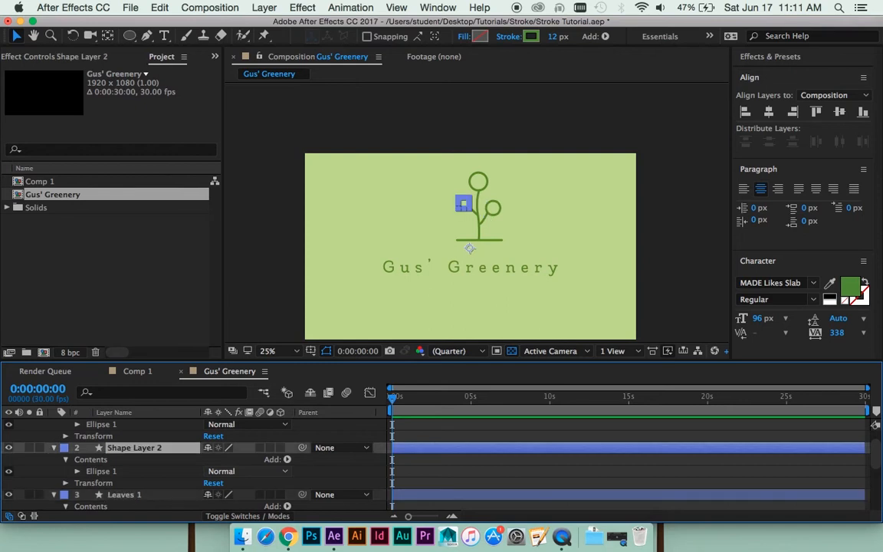
pyautogui.press('Return')
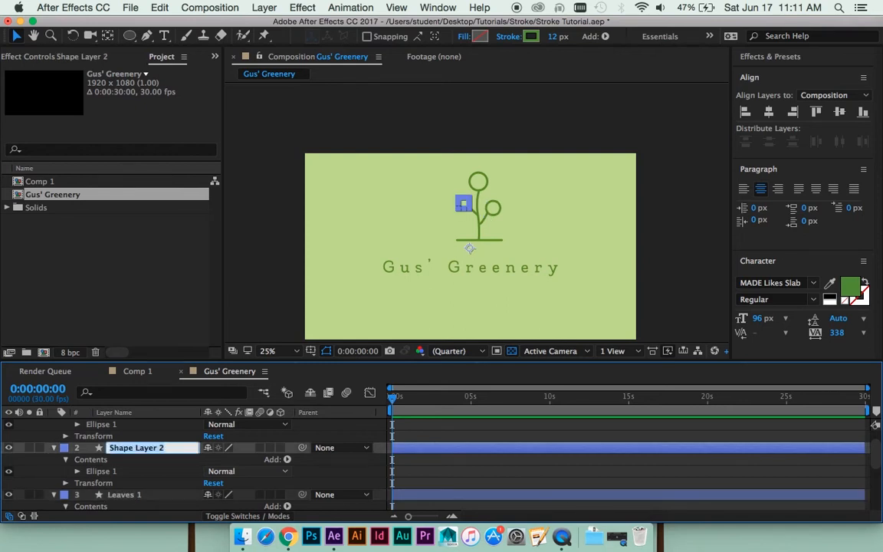
pyautogui.write('Leaves')
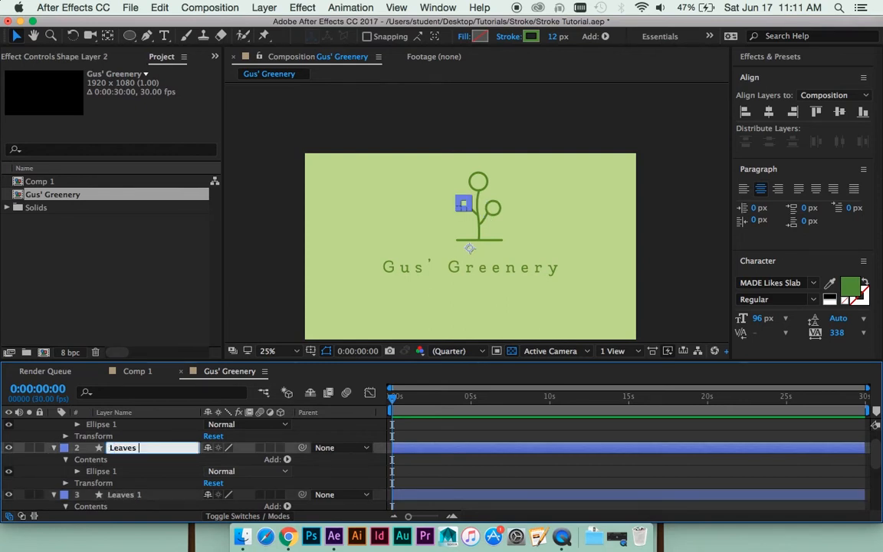
pyautogui.write(' 2')
pyautogui.press('Return')
# - Rename the top circle's layer, Shape Layer 3, as "Leaves 3"
pyautogui.press('super+Up')
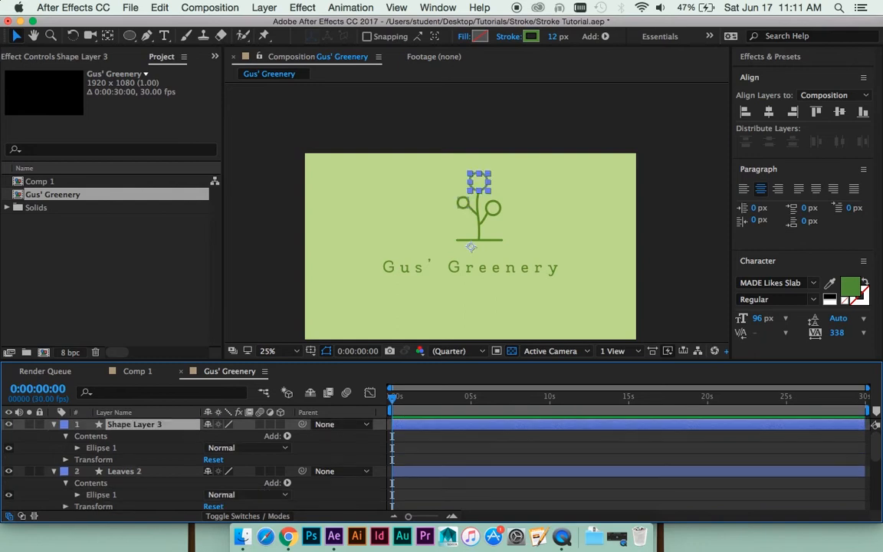
pyautogui.press('Return')
pyautogui.write('Leaves')
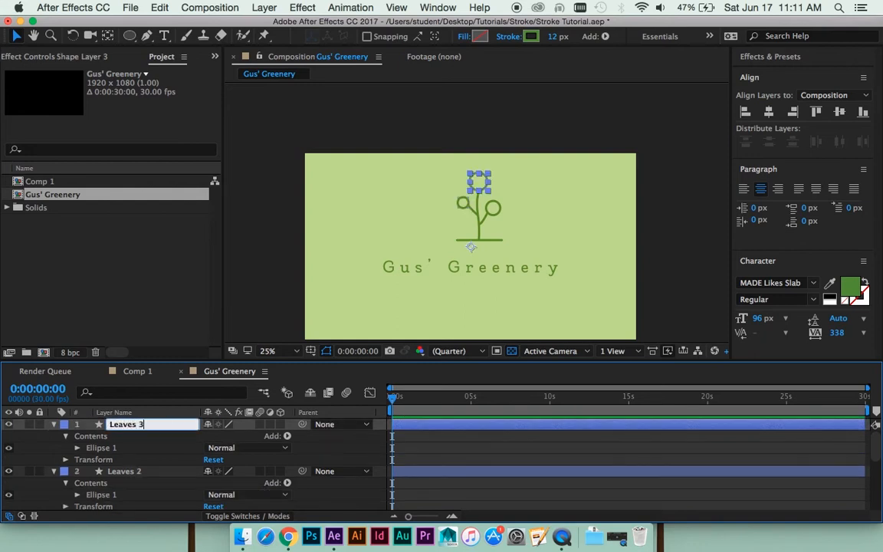
pyautogui.press('Return')
pyautogui.click(534, 453)
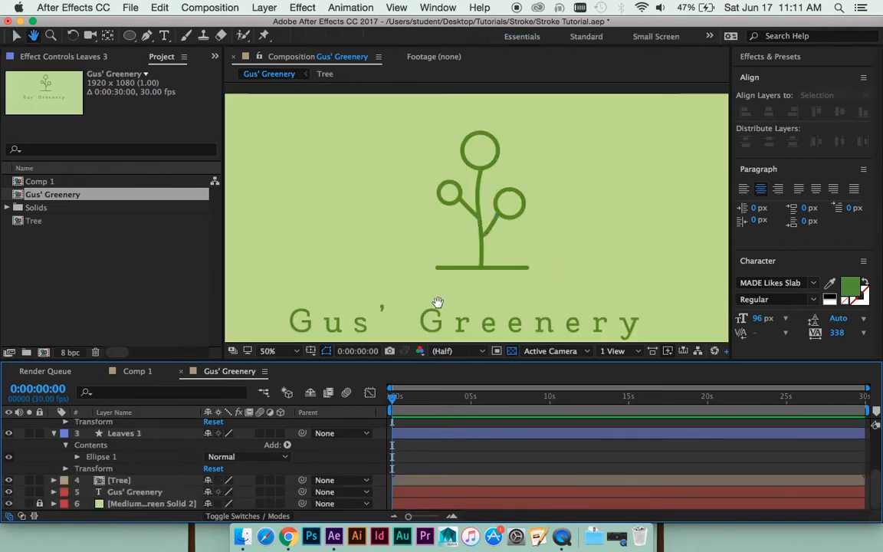
# - Start a Pen tool mask path on the Gus' Greenery text layer, curving over the upper end of the first G
pyautogui.moveTo(438, 303); pyautogui.dragTo(445, 168)
pyautogui.press('.')
pyautogui.press(',')
pyautogui.press('v')
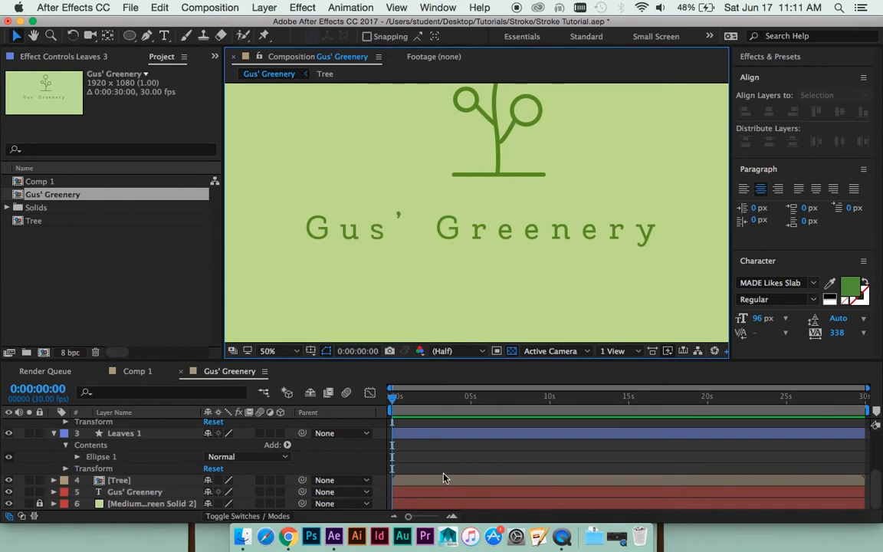
pyautogui.click(140, 492)
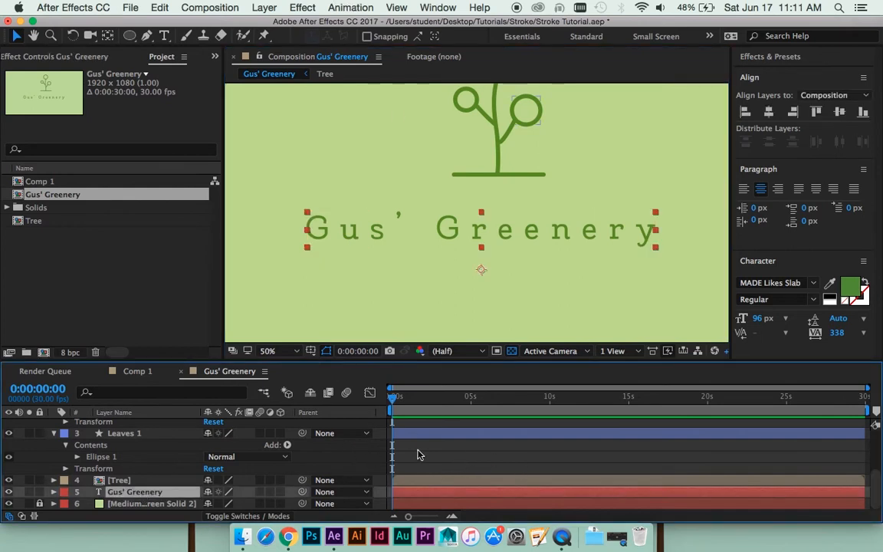
pyautogui.click(147, 36)
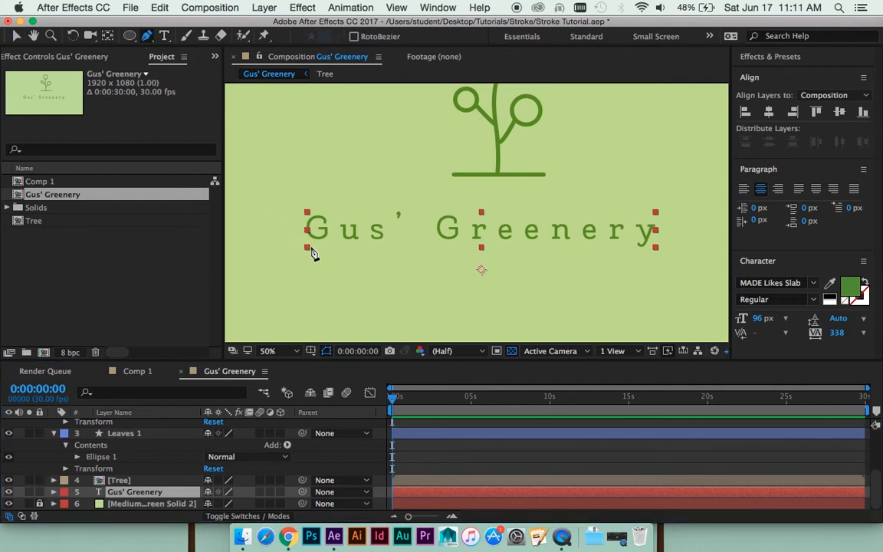
pyautogui.press('.')
pyautogui.moveTo(315, 255); pyautogui.dragTo(586, 222)
pyautogui.press('.')
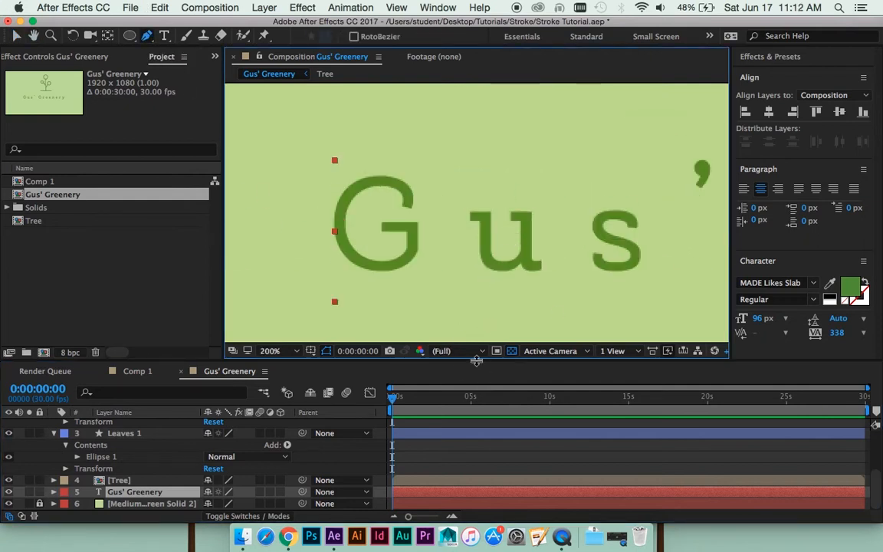
pyautogui.moveTo(476, 361); pyautogui.dragTo(476, 409)
pyautogui.moveTo(427, 276); pyautogui.dragTo(451, 247)
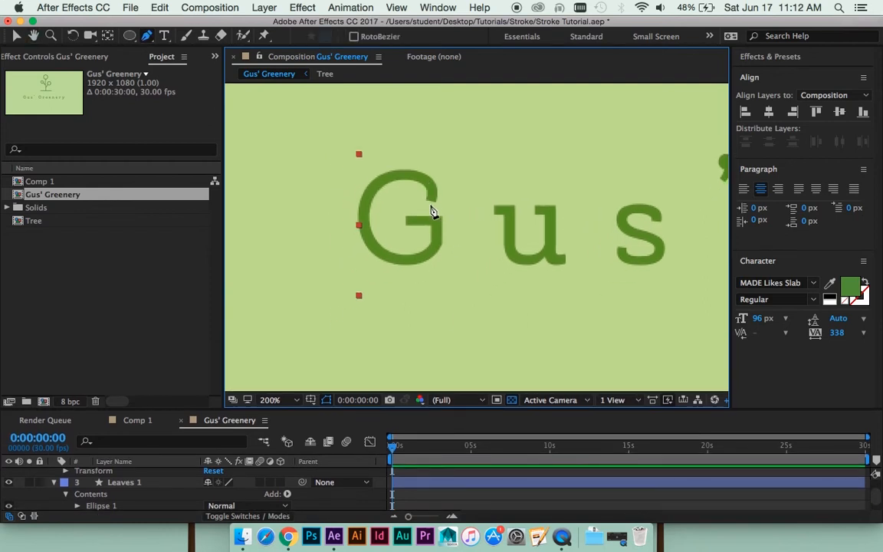
pyautogui.moveTo(430, 205); pyautogui.dragTo(419, 176)
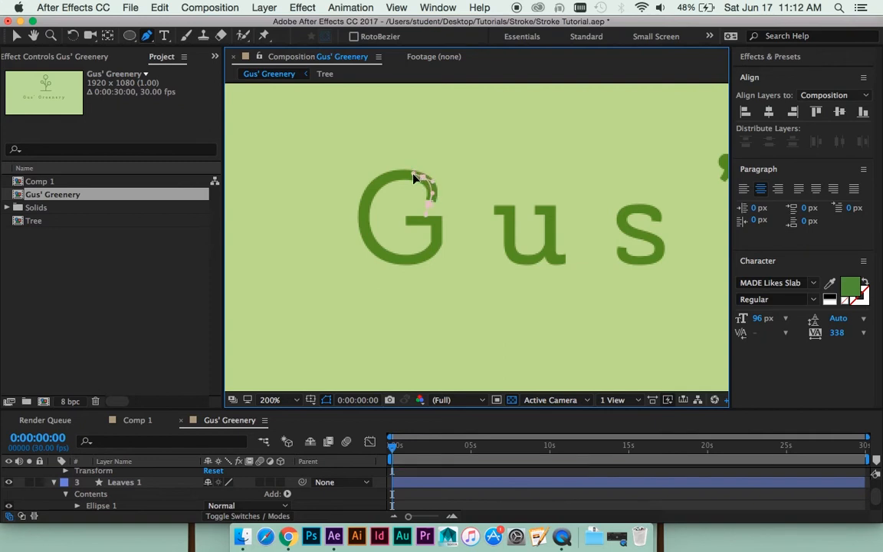
# - Continue the mask path around the bowl of the first G and along its inner crossbar
pyautogui.moveTo(368, 195); pyautogui.dragTo(412, 221)
pyautogui.scroll(-3, 374, 241)
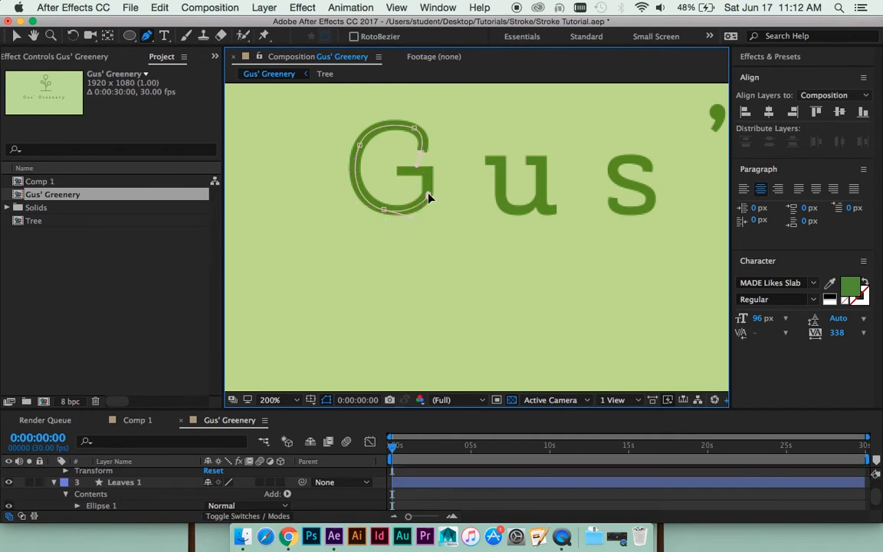
pyautogui.click(427, 172)
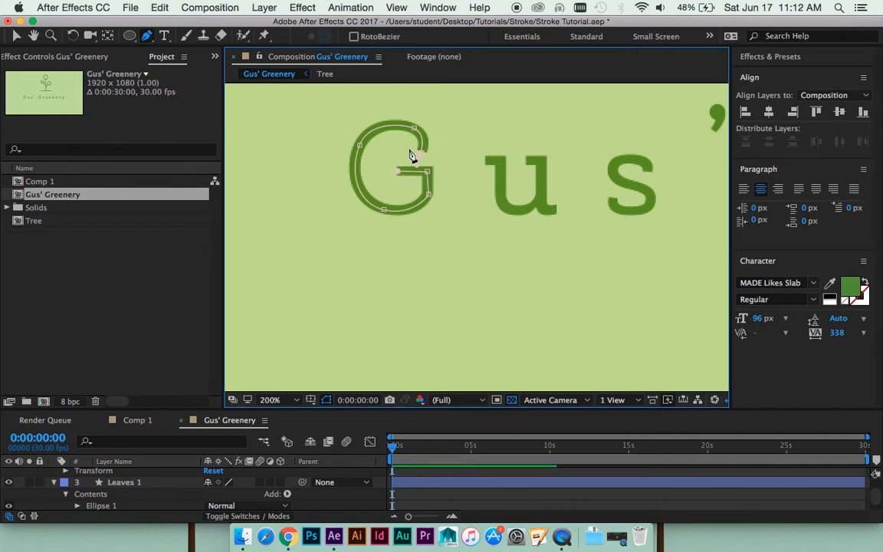
# - Carry the mask path from the first G across to the u and trace its stems, curve and foot
pyautogui.moveTo(393, 155); pyautogui.dragTo(456, 155)
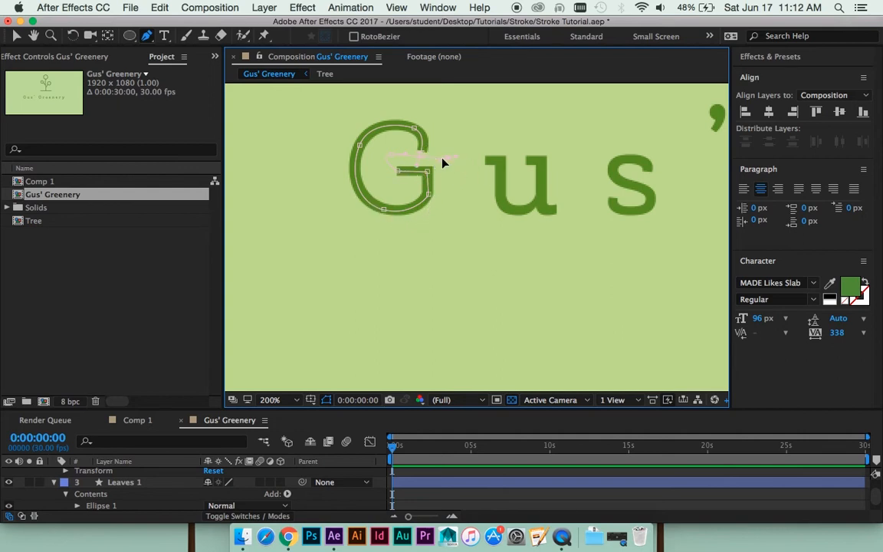
pyautogui.click(413, 127)
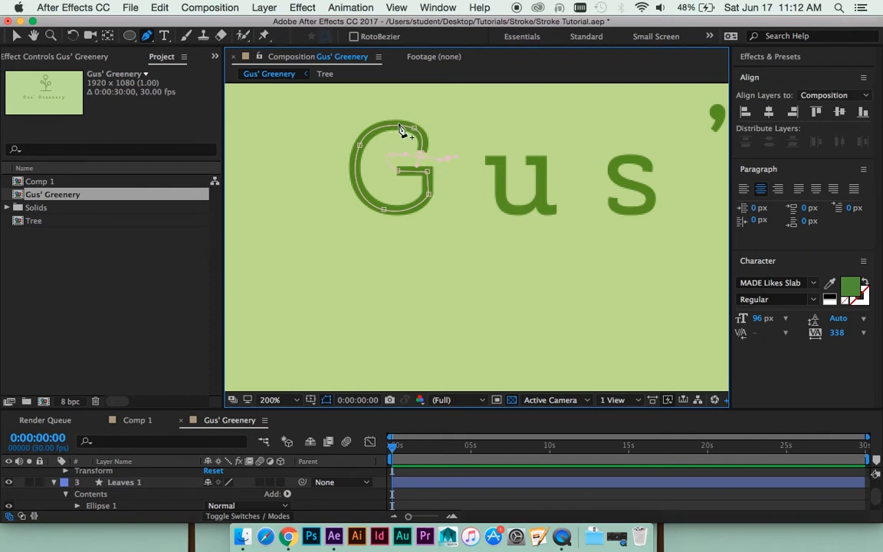
pyautogui.click(383, 209)
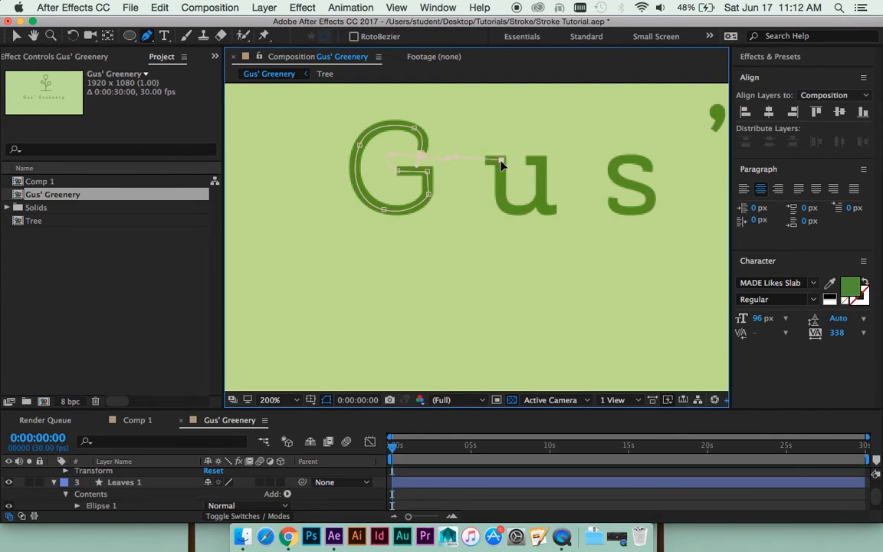
pyautogui.click(500, 192)
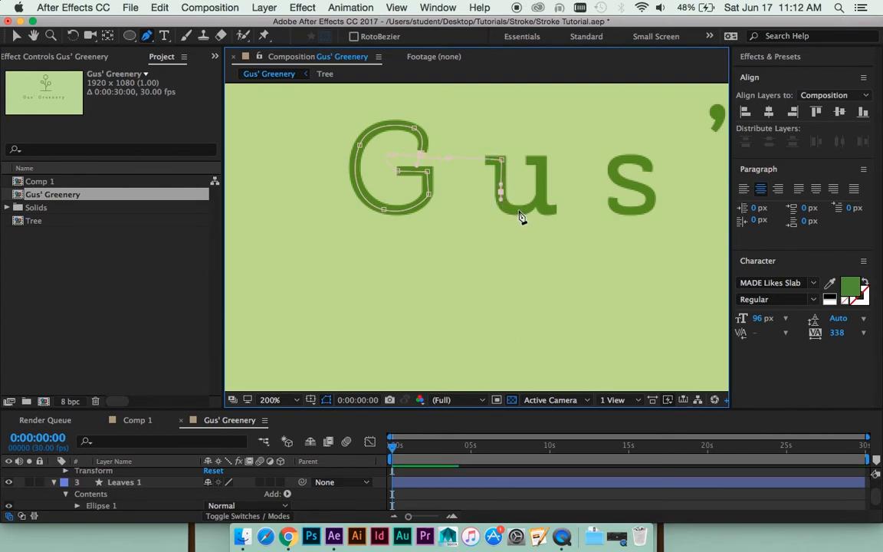
pyautogui.moveTo(518, 210); pyautogui.dragTo(528, 210)
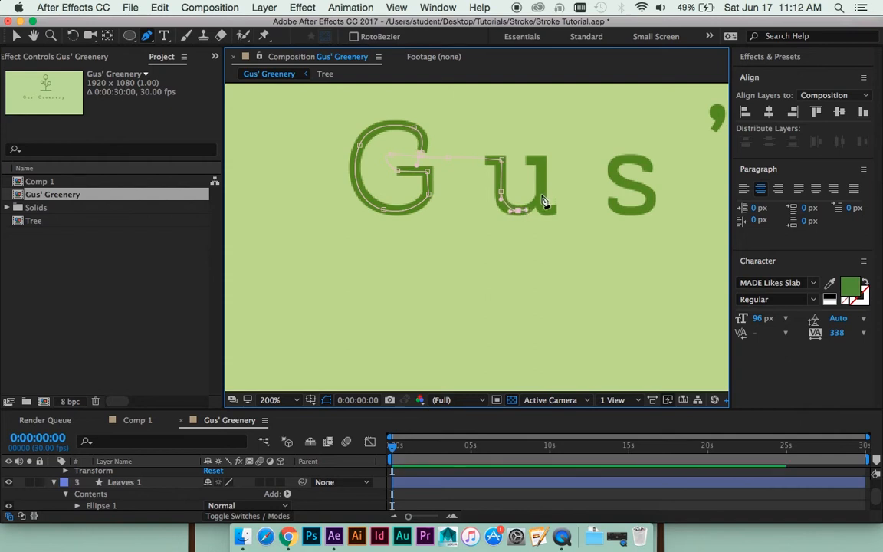
pyautogui.click(540, 189)
pyautogui.click(542, 162)
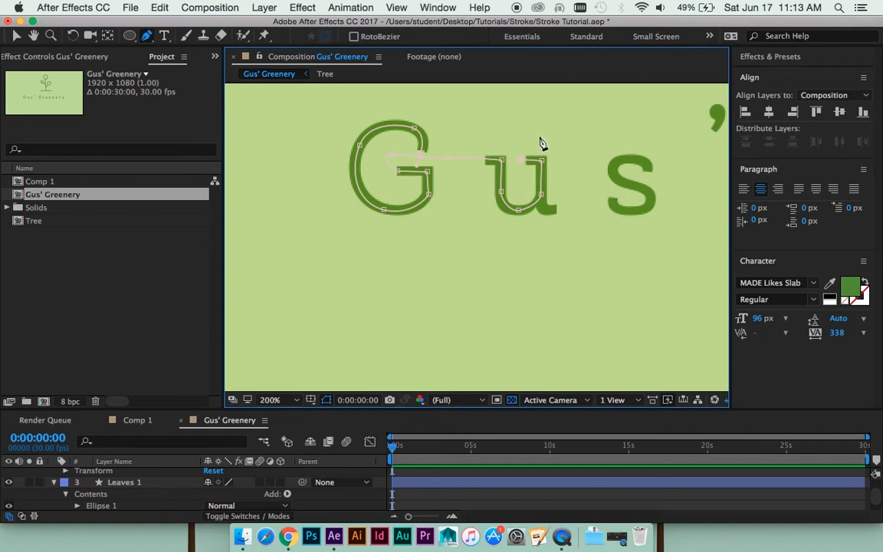
pyautogui.moveTo(529, 138); pyautogui.dragTo(539, 140)
pyautogui.moveTo(542, 209); pyautogui.dragTo(571, 208)
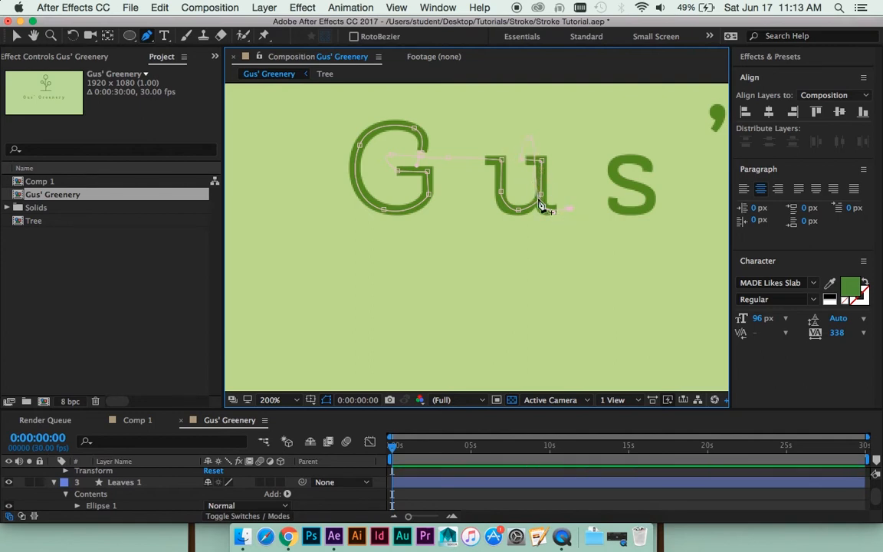
# - Loop the mask path above the s and trace the letter down to its lower end
pyautogui.moveTo(581, 181); pyautogui.dragTo(504, 182)
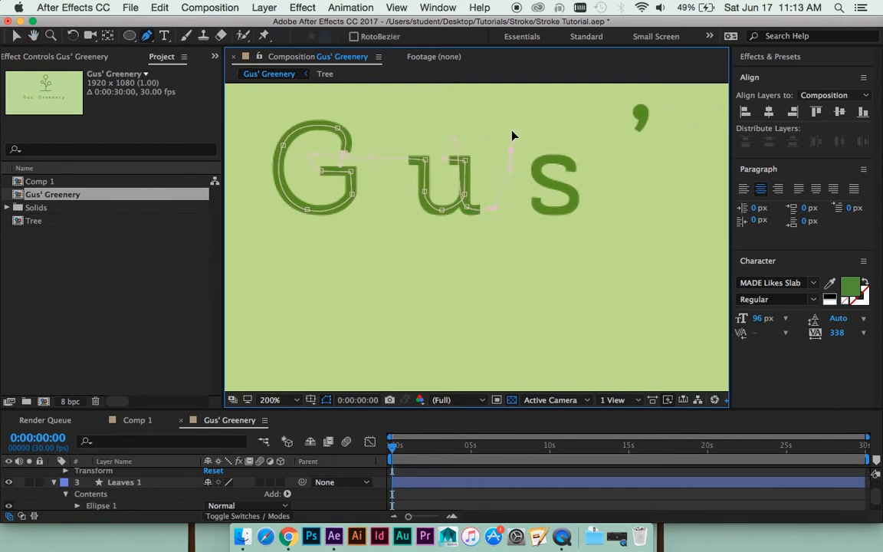
pyautogui.moveTo(562, 123); pyautogui.dragTo(587, 138)
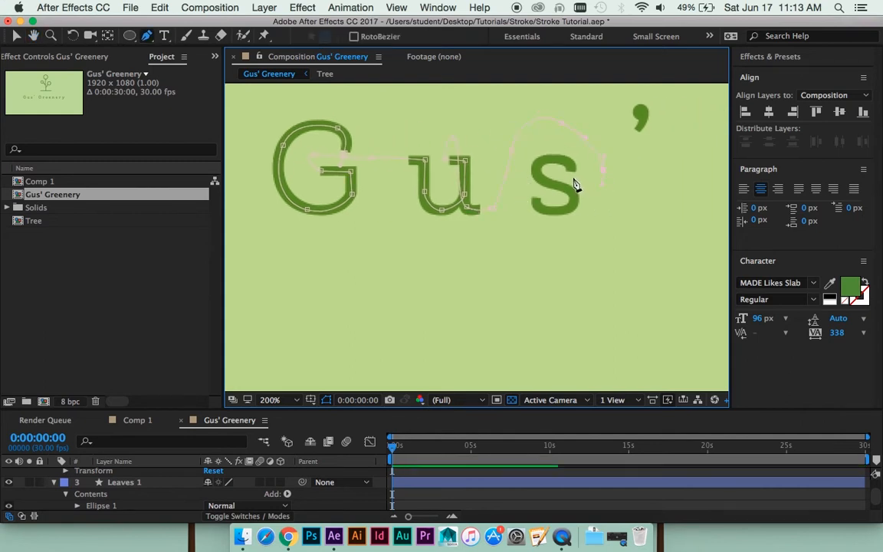
pyautogui.moveTo(570, 164); pyautogui.dragTo(548, 213)
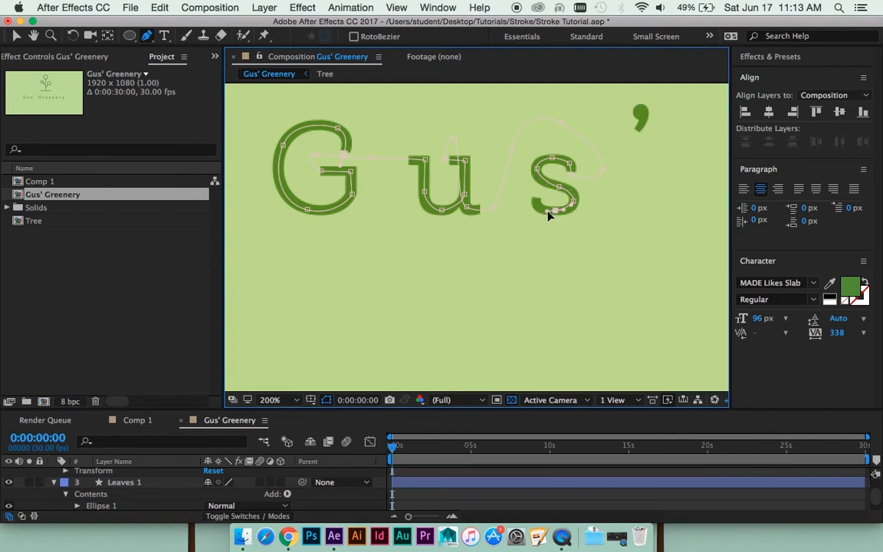
pyautogui.moveTo(538, 199); pyautogui.dragTo(537, 191)
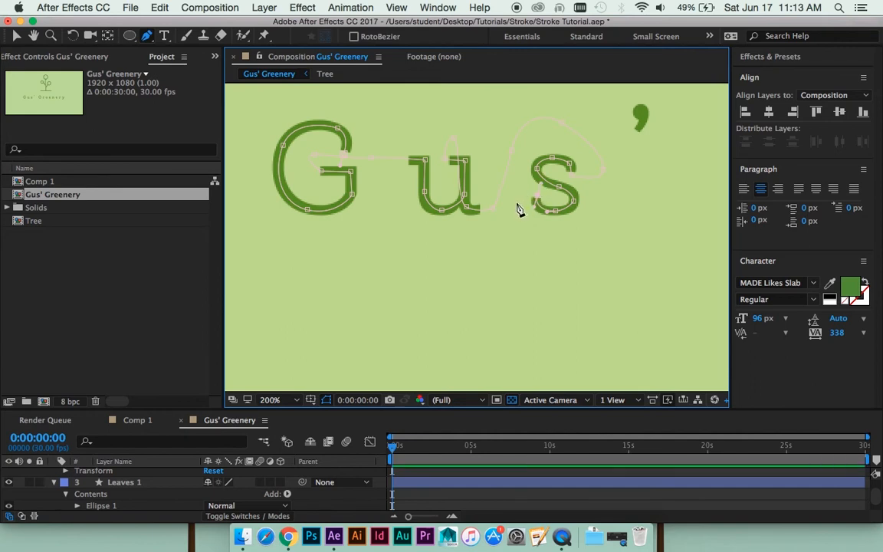
# - Route the mask path in a loop beneath the s and up through the apostrophe to a point above it
pyautogui.click(516, 203)
pyautogui.moveTo(554, 244); pyautogui.dragTo(567, 246)
pyautogui.click(615, 220)
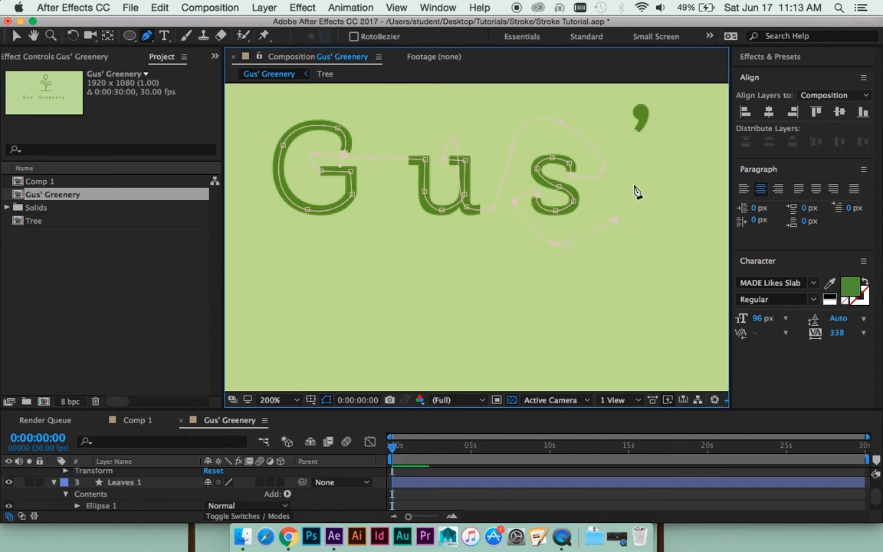
pyautogui.moveTo(635, 192); pyautogui.dragTo(550, 213)
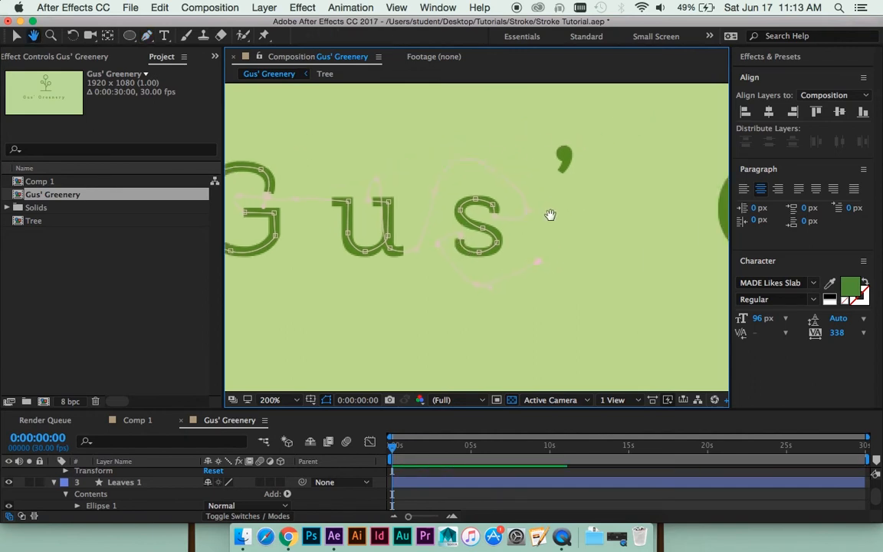
pyautogui.click(560, 159)
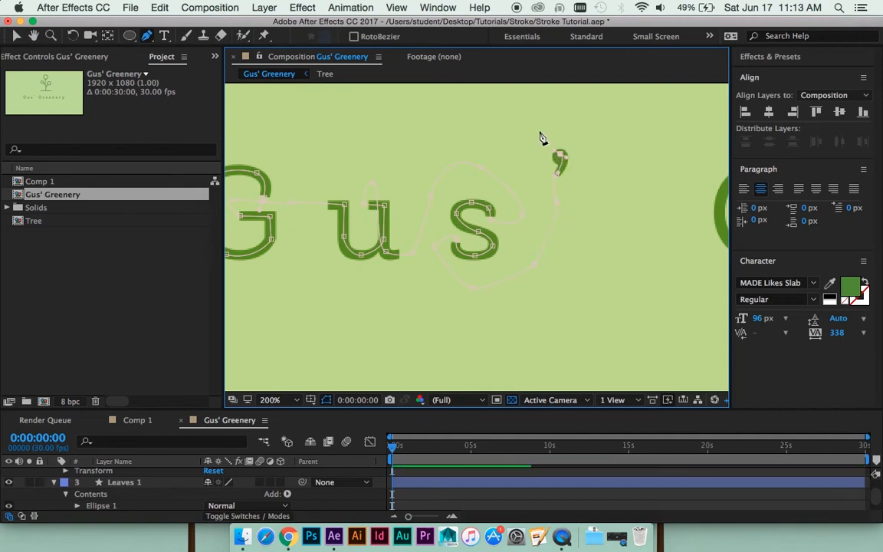
pyautogui.moveTo(553, 123); pyautogui.dragTo(558, 121)
# - Extend the mask path over the gap between the words and around to the opening of the second G
pyautogui.moveTo(626, 183); pyautogui.dragTo(473, 199)
pyautogui.moveTo(590, 138); pyautogui.dragTo(598, 138)
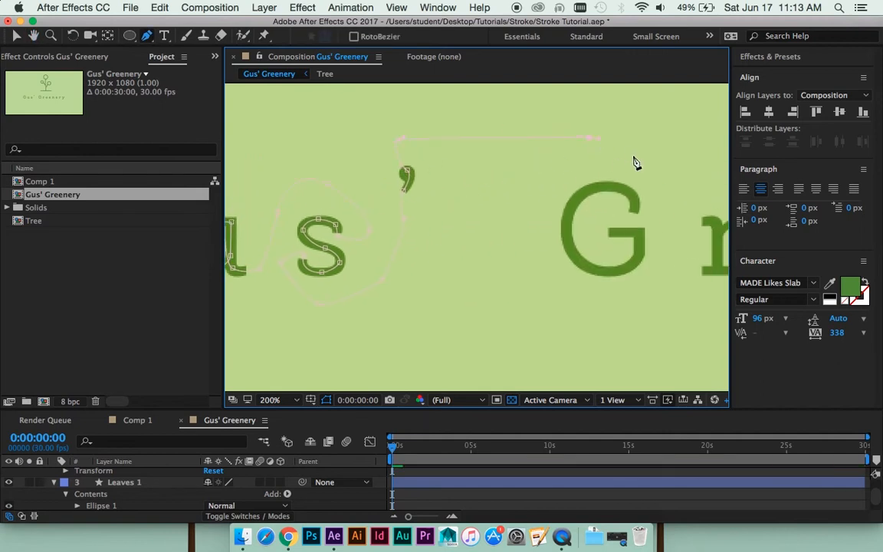
pyautogui.moveTo(634, 163); pyautogui.dragTo(531, 132)
pyautogui.click(571, 162)
pyautogui.click(529, 190)
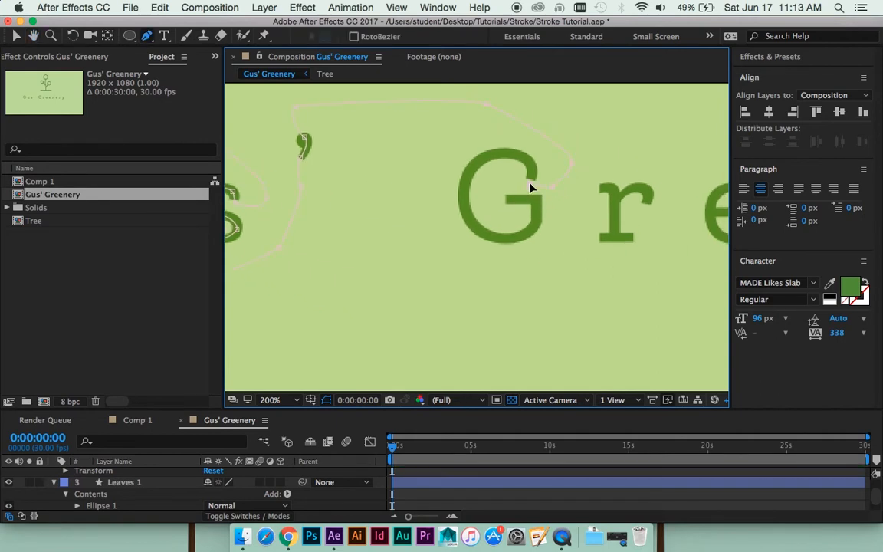
pyautogui.moveTo(528, 183); pyautogui.dragTo(533, 188)
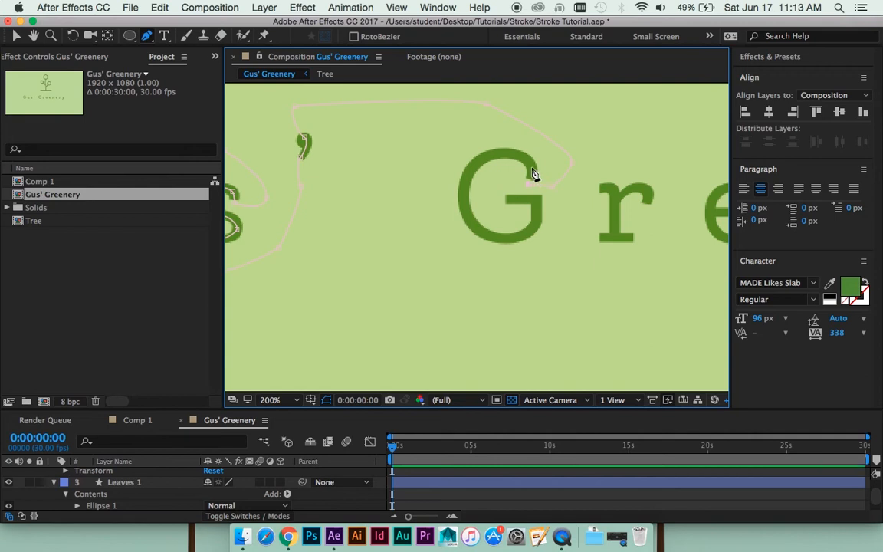
# - Reveal Mask 1 of the Gus' Greenery text layer and change its outline color to orange
pyautogui.scroll(-5, 89, 467)
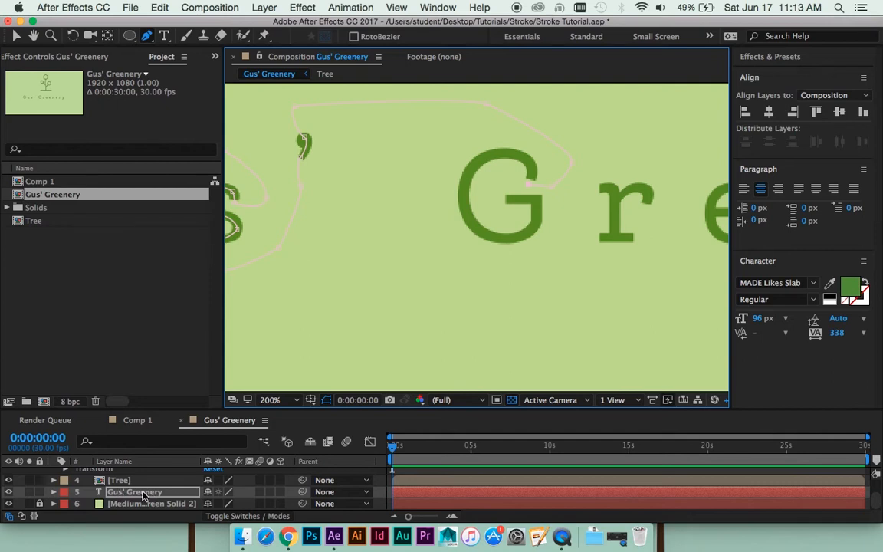
pyautogui.press('m')
pyautogui.click(89, 492)
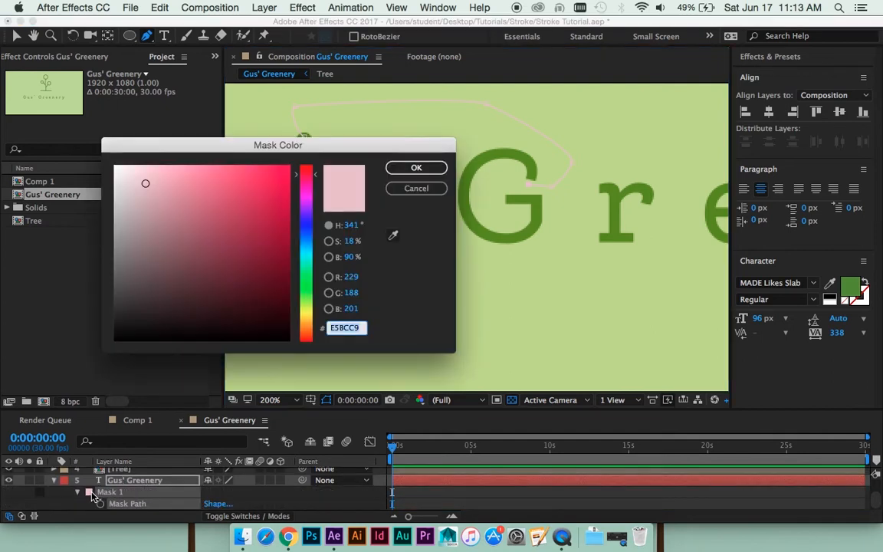
pyautogui.click(304, 327)
pyautogui.moveTo(288, 261)
pyautogui.mouseDown()
pyautogui.moveTo(290, 229)
pyautogui.moveTo(270, 170)
pyautogui.moveTo(298, 190)
pyautogui.mouseUp()
pyautogui.click(434, 167)
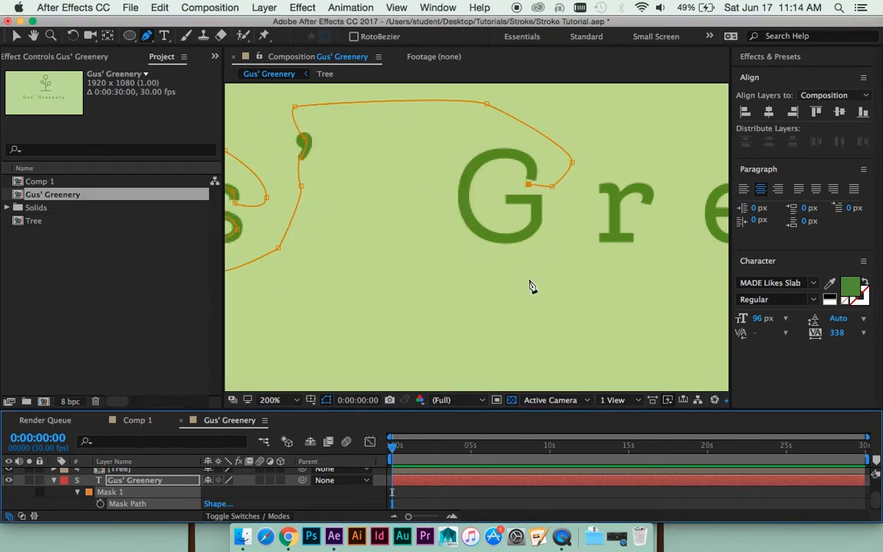
# - Trace the mask path from the opening of the second G over its top curve and down to its outer side
pyautogui.scroll(1, 576, 243)
pyautogui.scroll(-1, 552, 283)
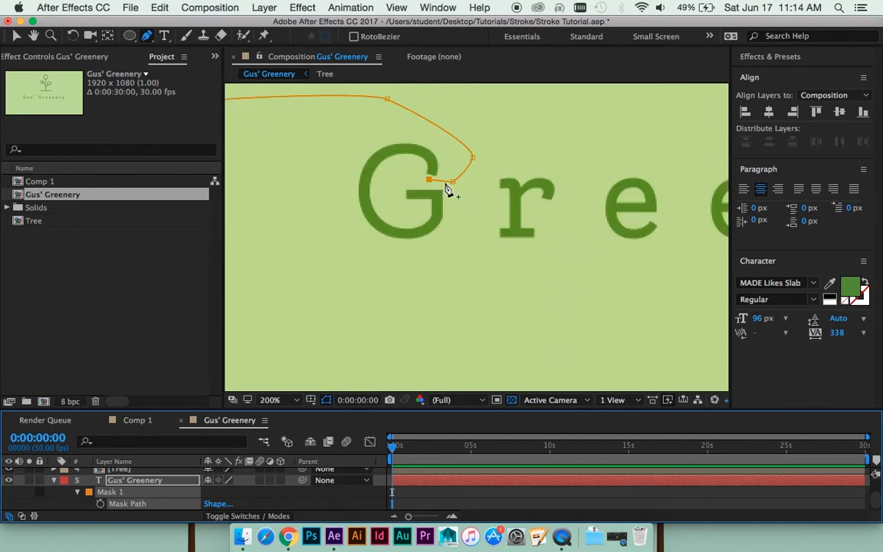
pyautogui.scroll(2, 468, 195)
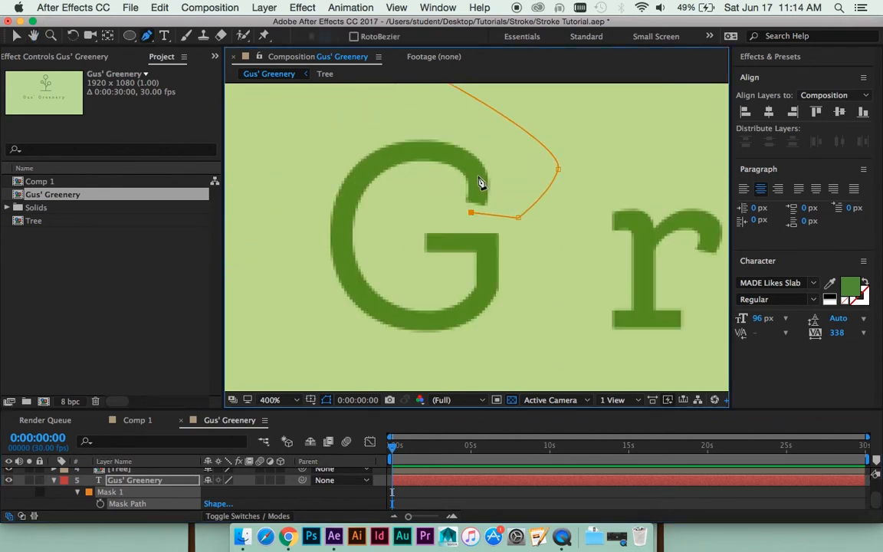
pyautogui.click(476, 175)
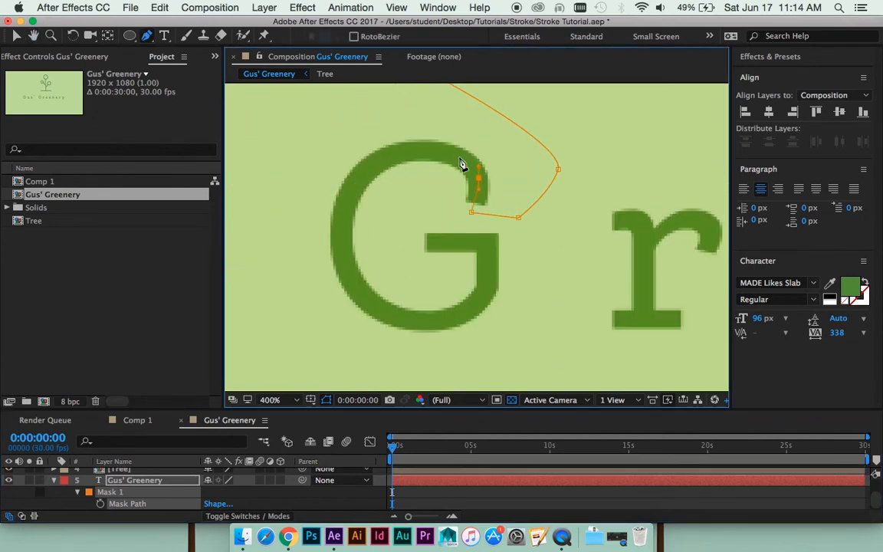
pyautogui.moveTo(422, 148); pyautogui.dragTo(396, 146)
pyautogui.press('space')
pyautogui.moveTo(416, 192); pyautogui.dragTo(460, 148)
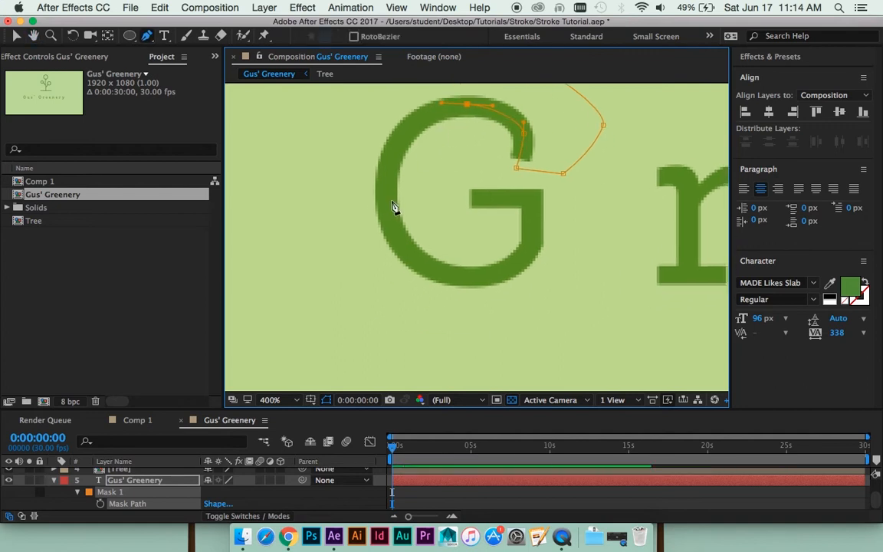
pyautogui.moveTo(388, 203); pyautogui.dragTo(396, 272)
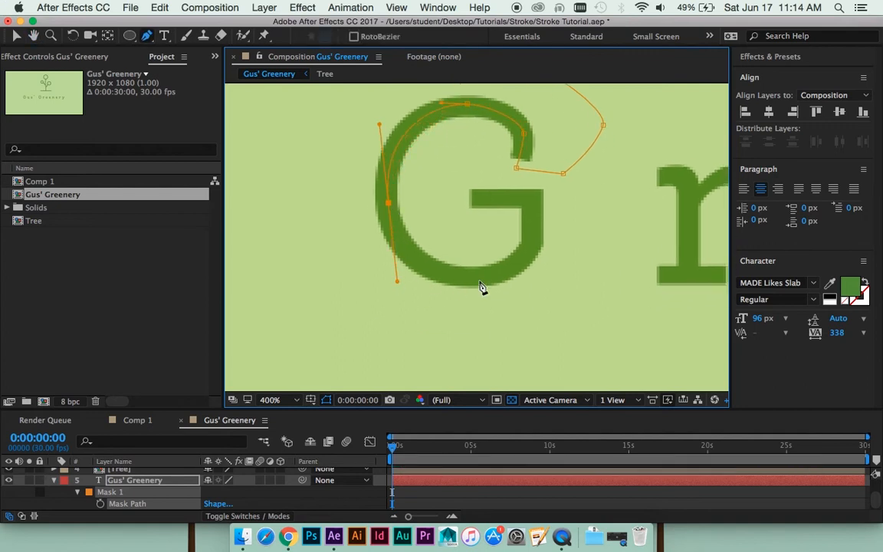
# - Continue the mask path around the bottom of the second G, up its spur and out along the crossbar
pyautogui.moveTo(474, 273); pyautogui.dragTo(499, 278)
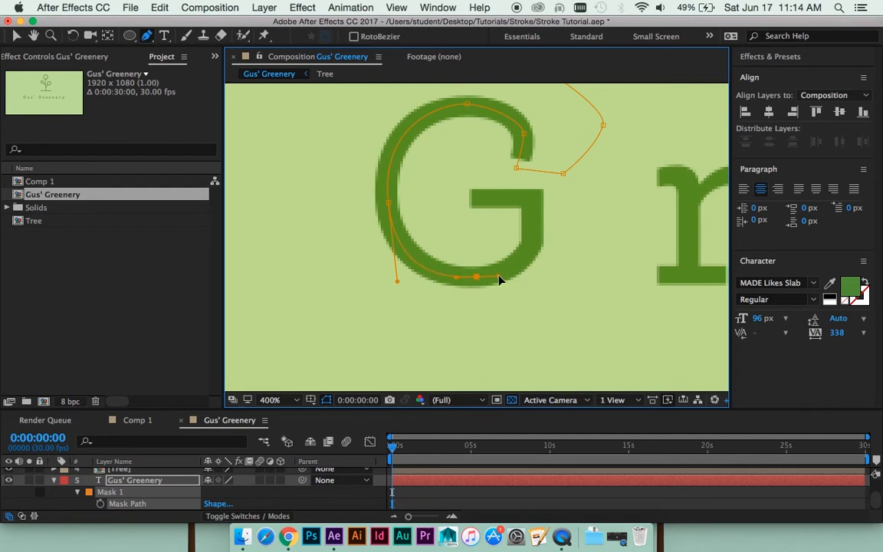
pyautogui.click(533, 237)
pyautogui.click(532, 200)
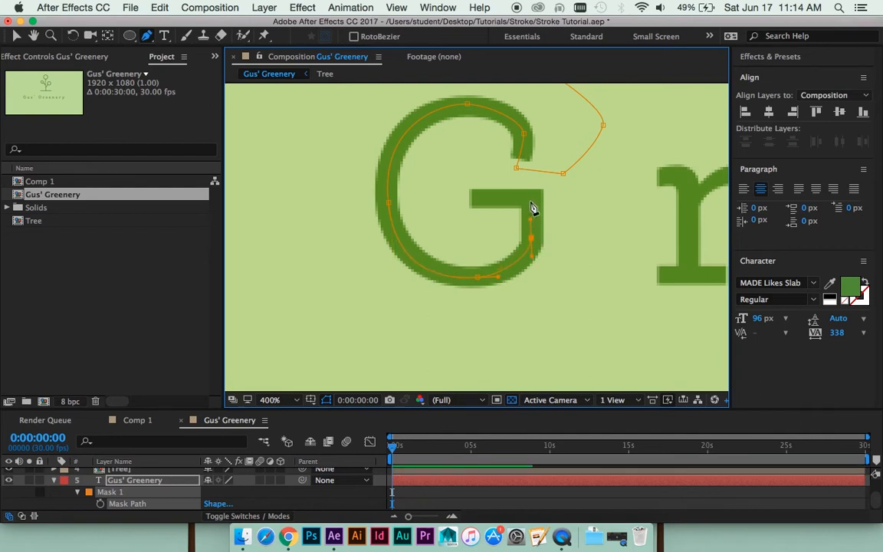
pyautogui.click(456, 199)
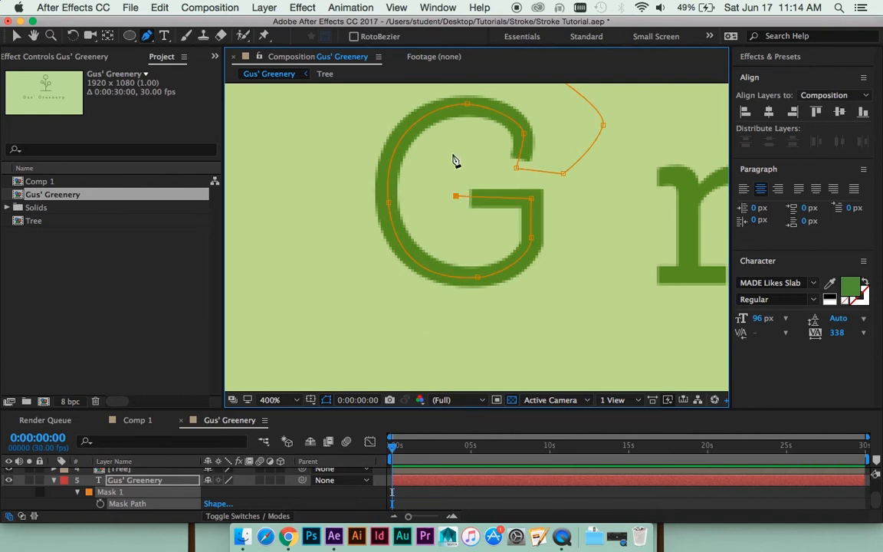
# - Route the mask path from the G's crossbar back through the letter's opening to a point just before the r
pyautogui.click(476, 162)
pyautogui.moveTo(586, 193); pyautogui.dragTo(458, 194)
pyautogui.click(481, 186)
pyautogui.click(499, 146)
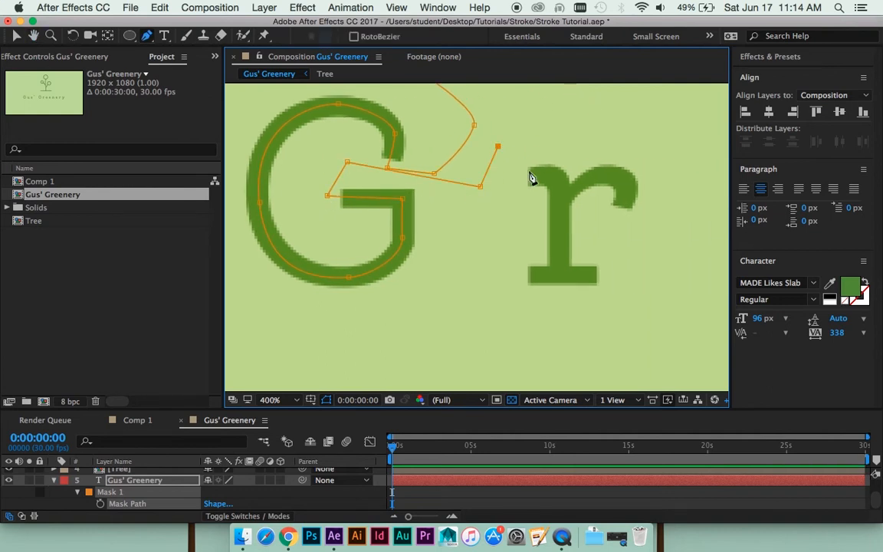
# - Trace the first r of Greenery along its upper serif, stem and arm, and adjust the points along the arm
pyautogui.moveTo(520, 178); pyautogui.dragTo(561, 221)
pyautogui.scroll(-2, 563, 234)
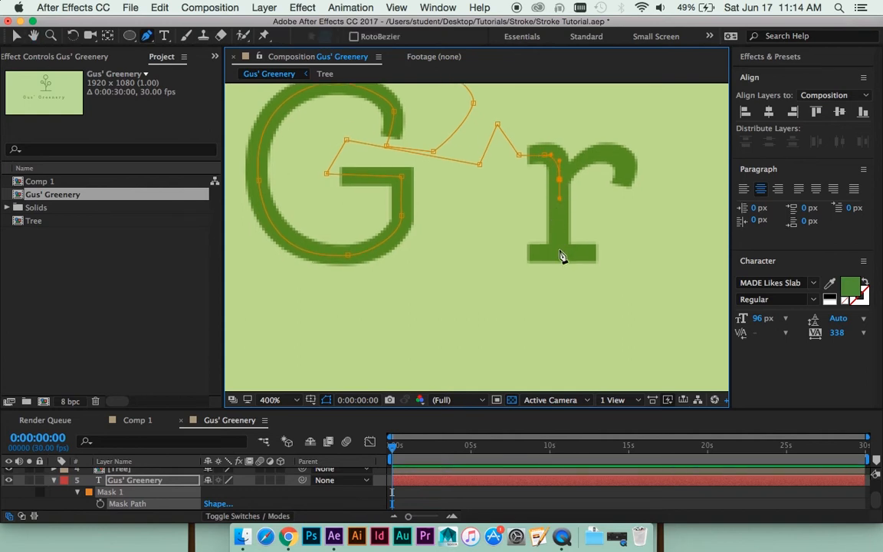
pyautogui.click(559, 254)
pyautogui.moveTo(596, 154); pyautogui.dragTo(621, 148)
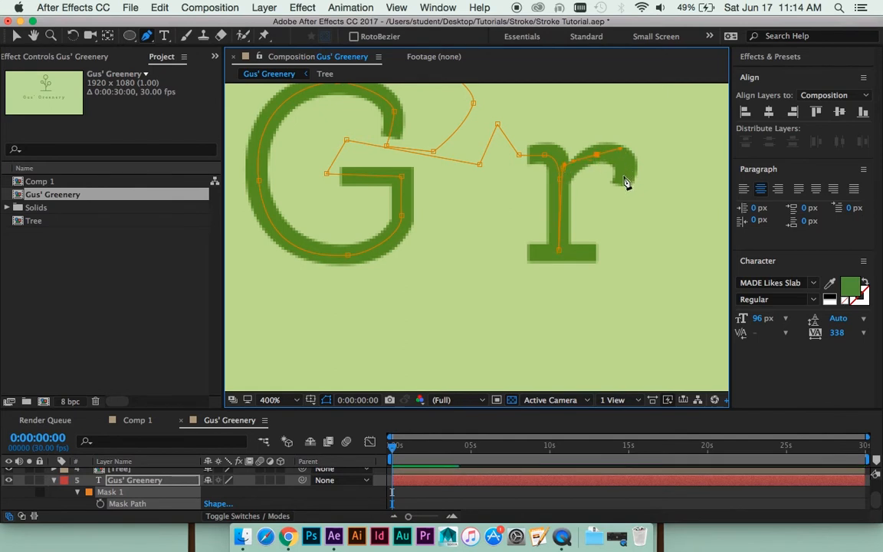
pyautogui.moveTo(625, 182); pyautogui.dragTo(620, 205)
pyautogui.click(597, 154)
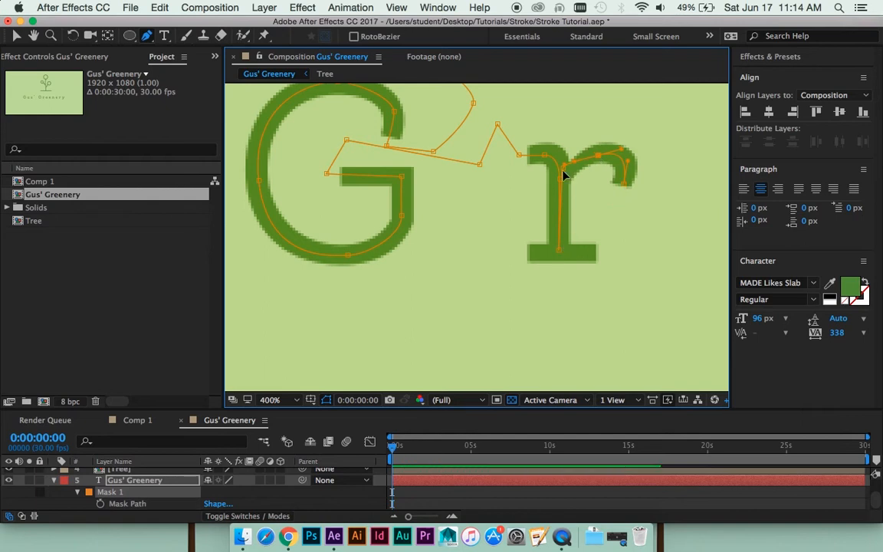
pyautogui.click(563, 168)
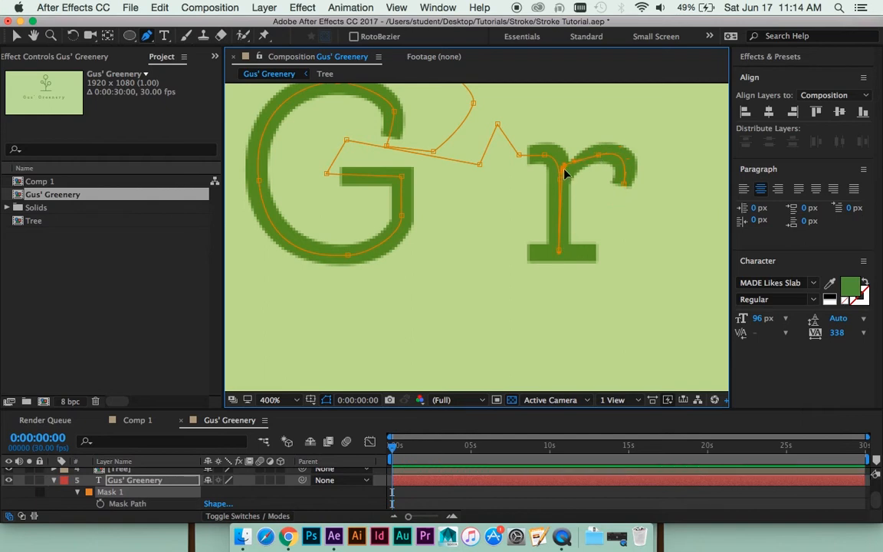
# - Continue the mask path from the end of the r's arm down to the baseline and across its foot serif
pyautogui.click(627, 252)
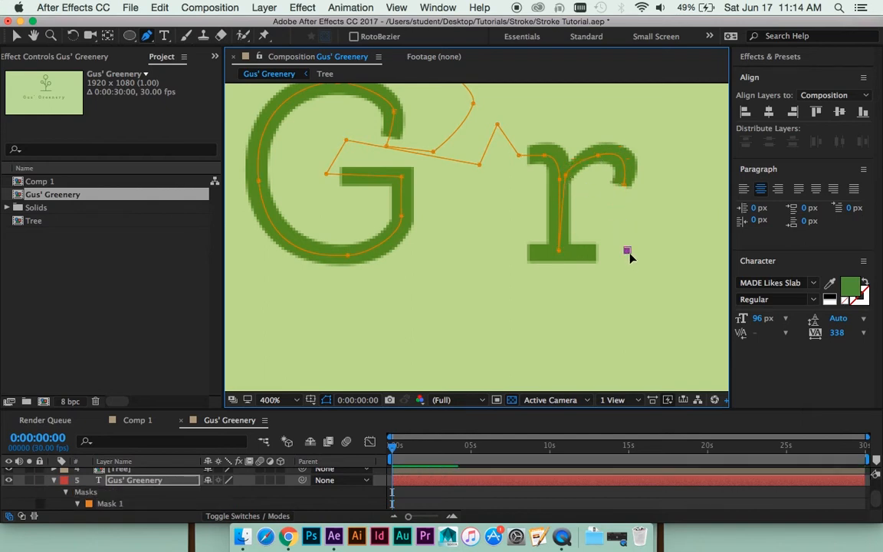
pyautogui.press('super+z')
pyautogui.click(624, 184)
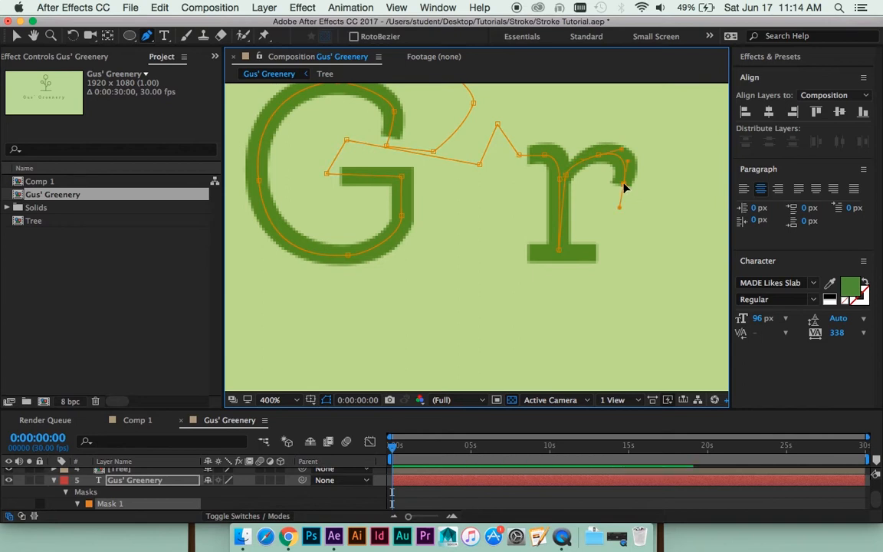
pyautogui.click(622, 252)
pyautogui.click(515, 255)
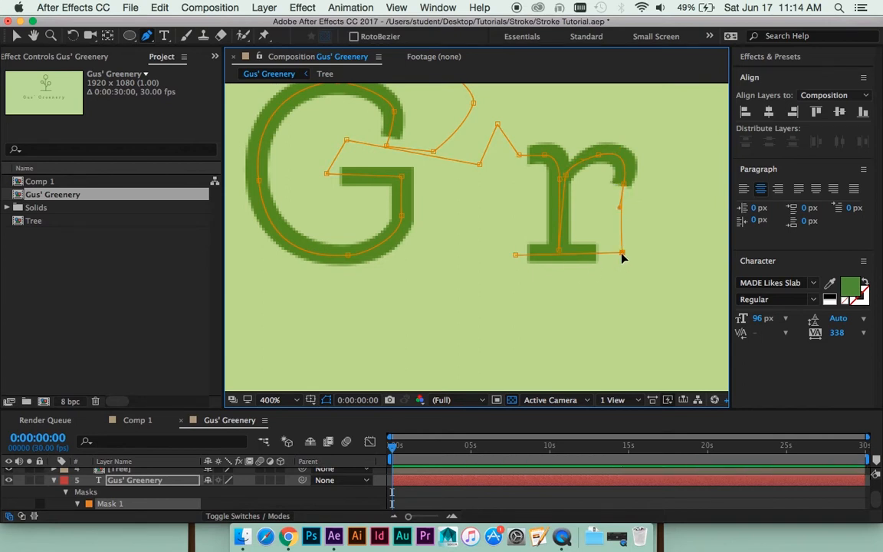
# - Loop the mask path beneath the first r and up into the gap before the first e
pyautogui.press(',')
pyautogui.press(',')
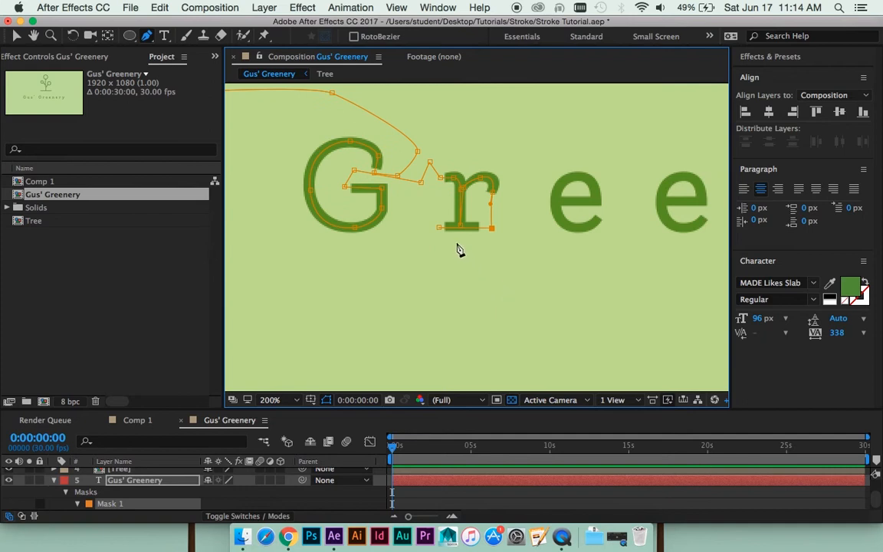
pyautogui.moveTo(490, 284); pyautogui.dragTo(506, 278)
pyautogui.press('space')
pyautogui.moveTo(515, 227); pyautogui.dragTo(489, 248)
pyautogui.click(495, 218)
pyautogui.press('.')
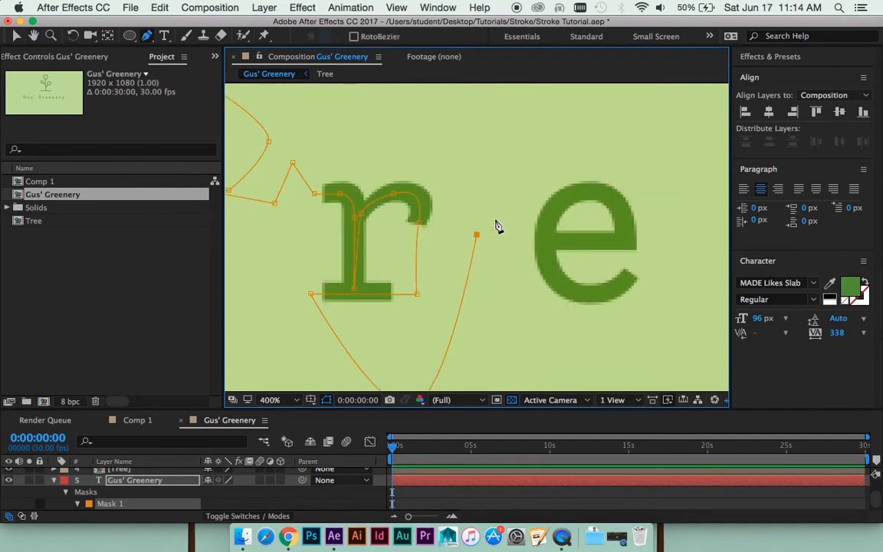
# - Trace the first e of Greenery along its crossbar, around the bowl and out past its lower end
pyautogui.click(627, 242)
pyautogui.moveTo(588, 190); pyautogui.dragTo(549, 195)
pyautogui.moveTo(545, 235); pyautogui.dragTo(548, 274)
pyautogui.moveTo(591, 294); pyautogui.dragTo(614, 296)
pyautogui.click(644, 261)
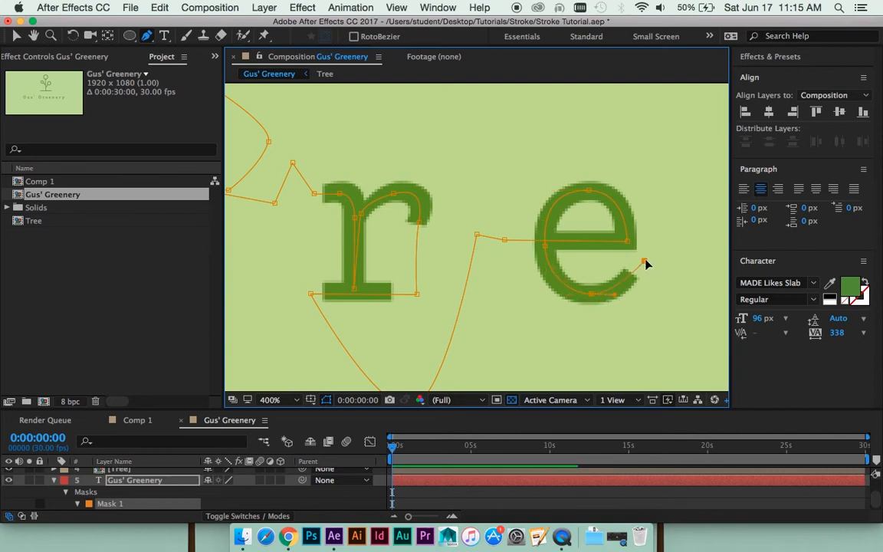
# - Bridge the mask path to the second e and trace its crossbar and bowl out past the lower end
pyautogui.press('space')
pyautogui.moveTo(645, 262); pyautogui.dragTo(431, 249)
pyautogui.click(444, 235)
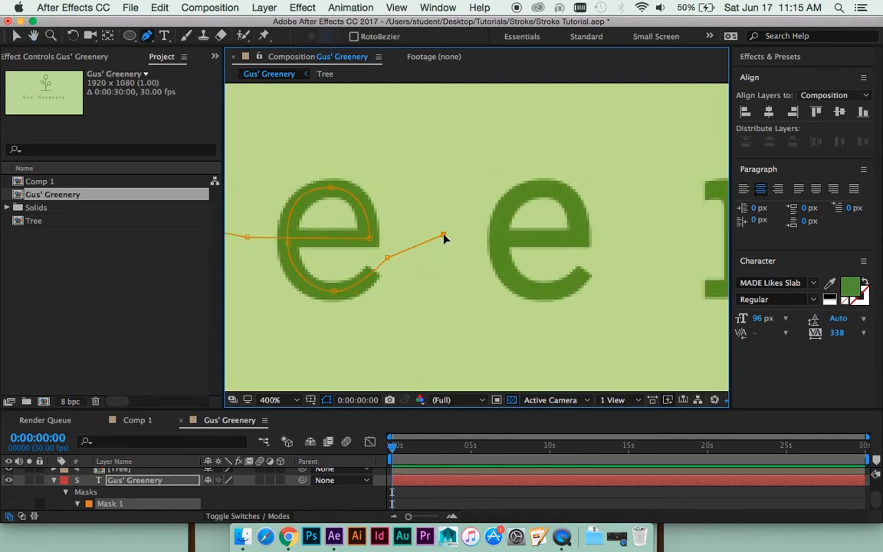
pyautogui.click(580, 239)
pyautogui.moveTo(545, 189); pyautogui.dragTo(514, 195)
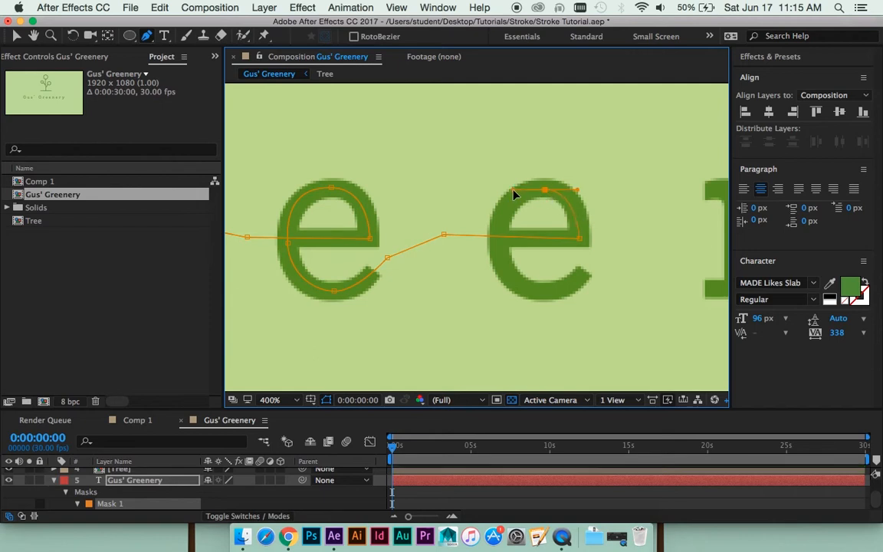
pyautogui.moveTo(497, 247); pyautogui.dragTo(547, 297)
pyautogui.click(600, 257)
# - Extend the mask path from the second e diagonally up to the n's upper serif
pyautogui.hscroll(3, 627, 262)
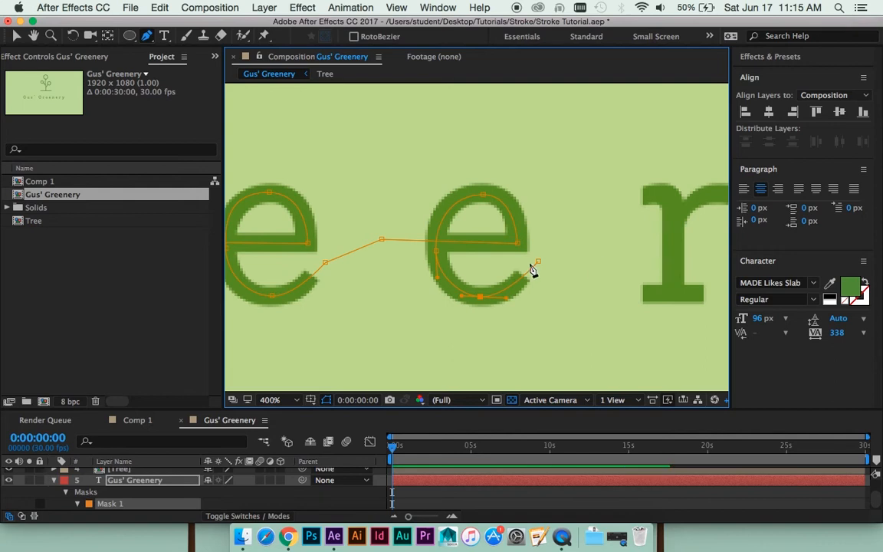
pyautogui.click(581, 223)
pyautogui.moveTo(578, 208); pyautogui.dragTo(478, 203)
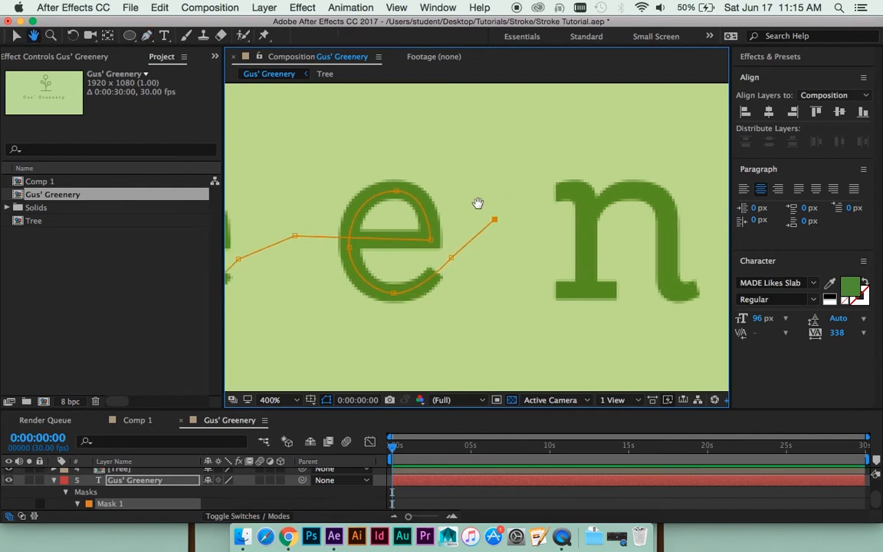
pyautogui.click(518, 192)
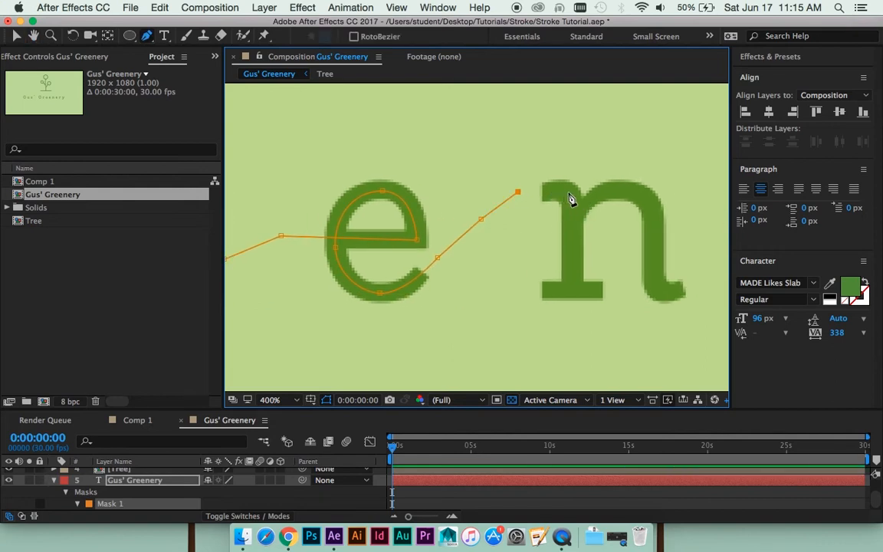
# - Trace the n down its stem, back up over the arch and out along its curved tail
pyautogui.click(569, 194)
pyautogui.click(571, 286)
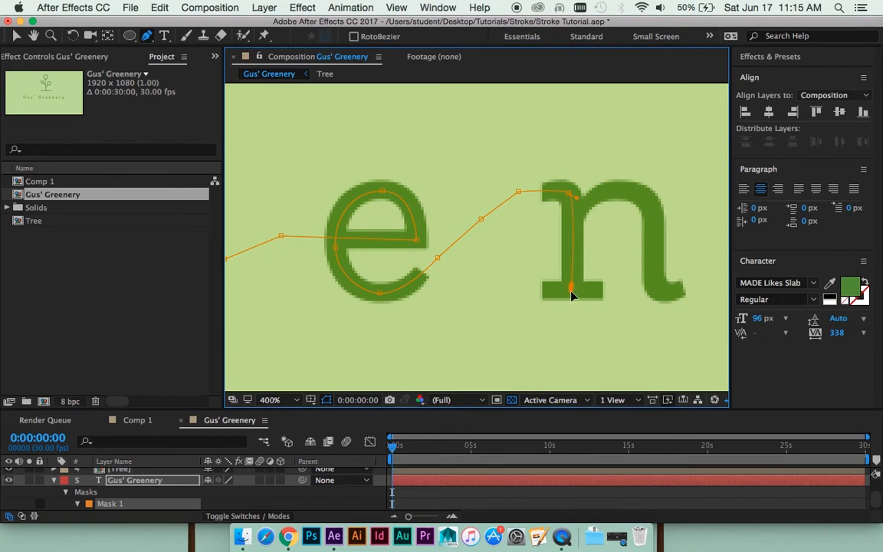
pyautogui.click(580, 208)
pyautogui.moveTo(580, 208); pyautogui.dragTo(649, 193)
pyautogui.moveTo(654, 280); pyautogui.dragTo(651, 305)
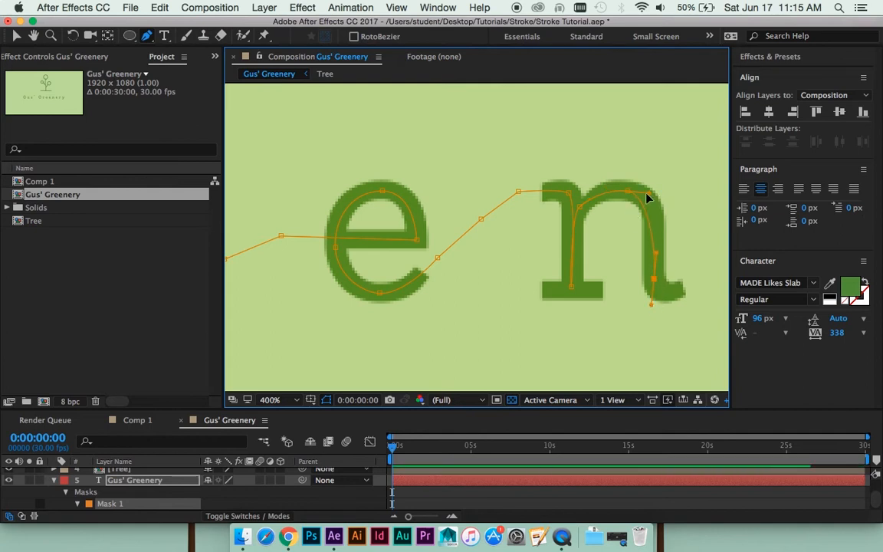
pyautogui.moveTo(657, 193); pyautogui.dragTo(587, 168)
pyautogui.moveTo(583, 256); pyautogui.dragTo(559, 236)
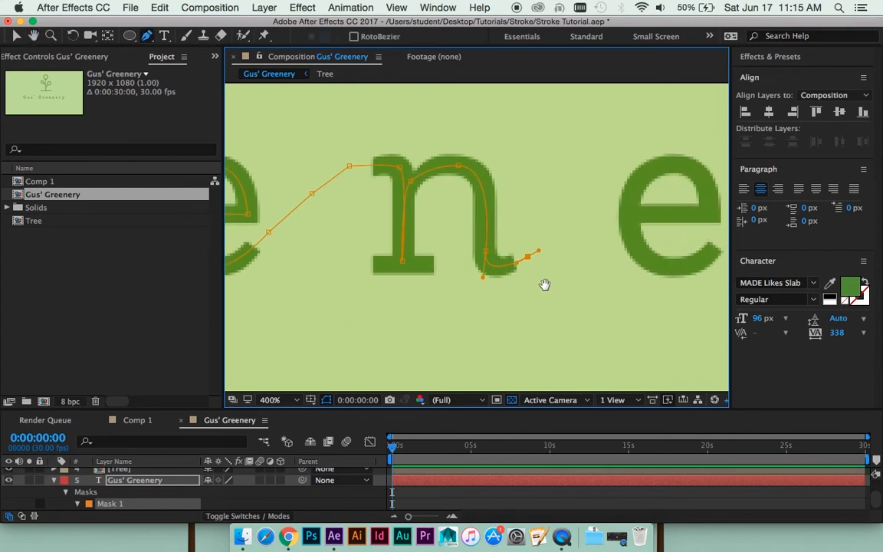
# - Route the mask path from the n's tail underneath the letter and back across its foot serif
pyautogui.moveTo(547, 312); pyautogui.dragTo(575, 301)
pyautogui.click(569, 307)
pyautogui.moveTo(470, 307); pyautogui.dragTo(554, 303)
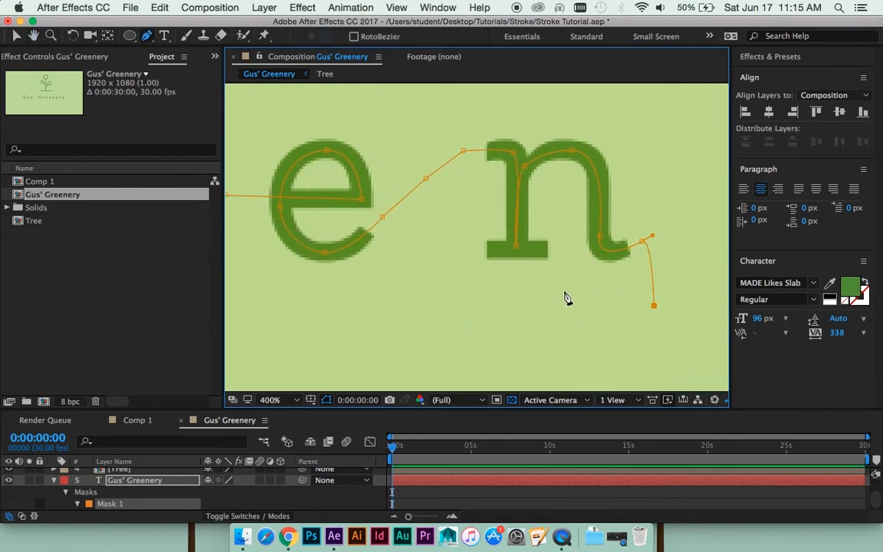
pyautogui.click(564, 290)
pyautogui.click(562, 254)
pyautogui.click(476, 247)
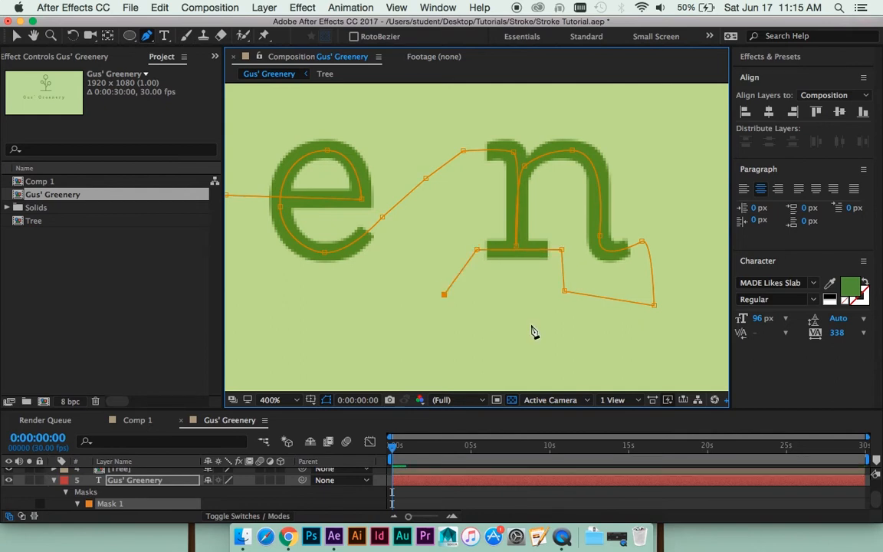
# - Carry the mask path below the n and up through the gap to the crossbar level of the third e
pyautogui.moveTo(534, 330); pyautogui.dragTo(490, 301)
pyautogui.click(586, 348)
pyautogui.moveTo(596, 289); pyautogui.dragTo(441, 316)
pyautogui.click(514, 301)
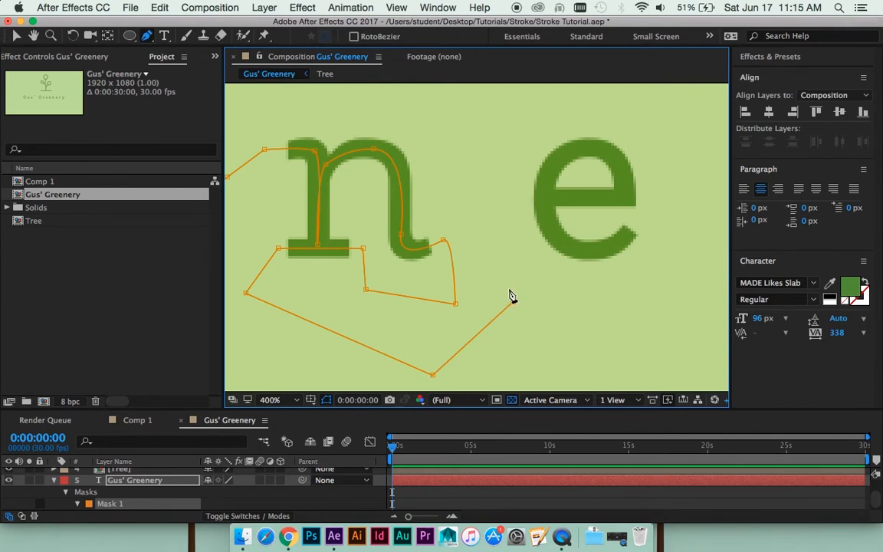
pyautogui.click(485, 199)
pyautogui.moveTo(495, 187); pyautogui.dragTo(462, 205)
pyautogui.click(469, 215)
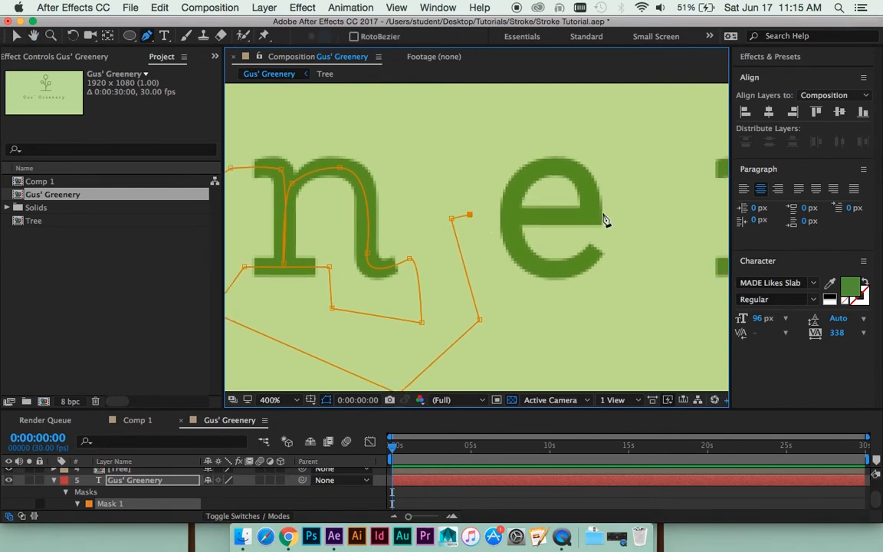
# - Trace the third e of Greenery along its crossbar, around the bowl and out past its lower end
pyautogui.click(589, 216)
pyautogui.moveTo(555, 168)
pyautogui.mouseDown()
pyautogui.moveTo(521, 172)
pyautogui.moveTo(553, 167)
pyautogui.mouseUp()
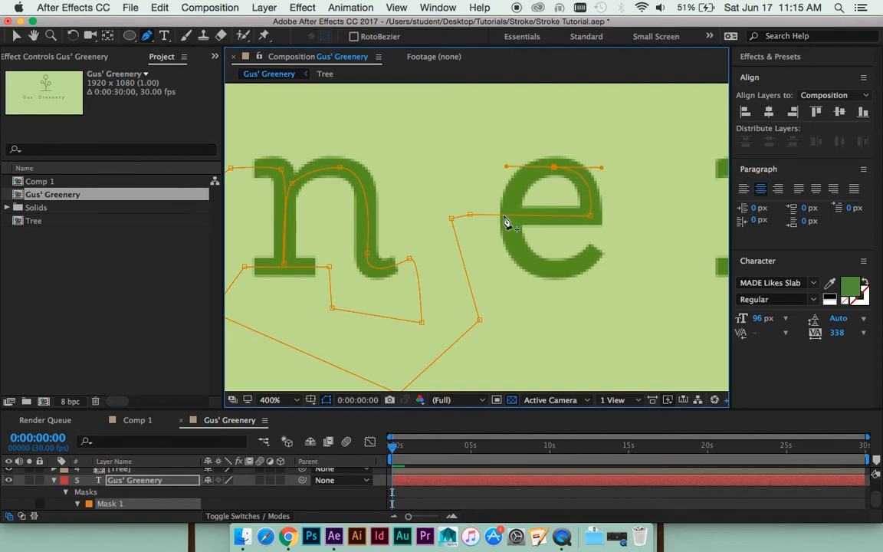
pyautogui.moveTo(511, 224); pyautogui.dragTo(513, 235)
pyautogui.moveTo(557, 270); pyautogui.dragTo(579, 273)
pyautogui.click(611, 235)
# - Carry the mask path from the third e across to the r's upper serif and down its stem to the foot
pyautogui.moveTo(629, 221); pyautogui.dragTo(469, 228)
pyautogui.click(487, 194)
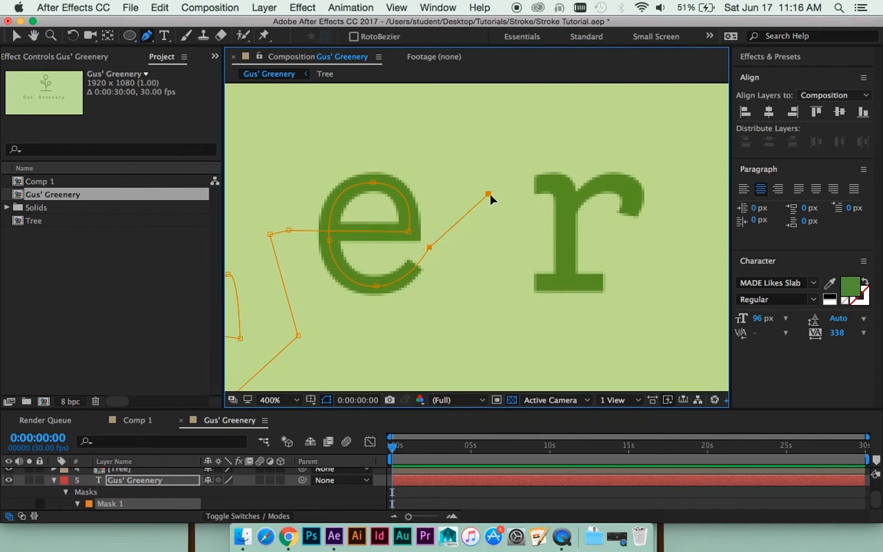
pyautogui.click(563, 184)
pyautogui.click(563, 276)
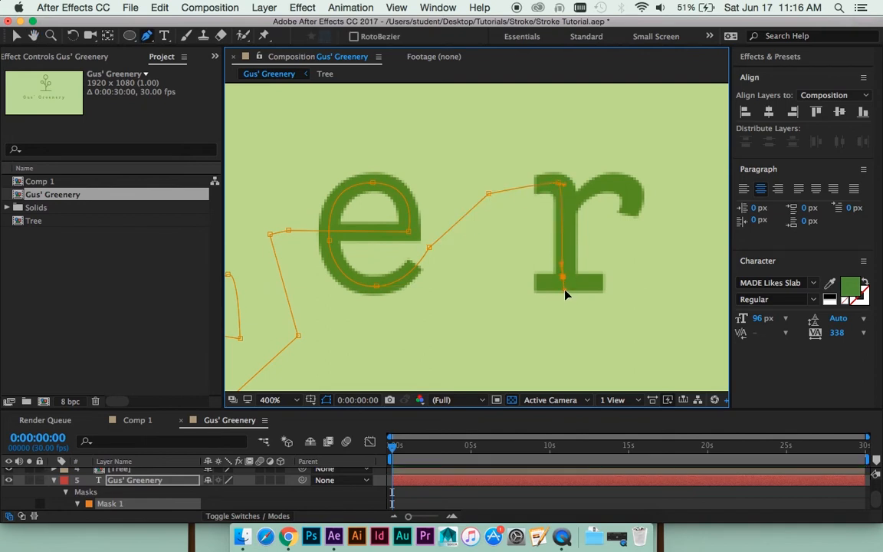
pyautogui.moveTo(565, 292); pyautogui.dragTo(569, 295)
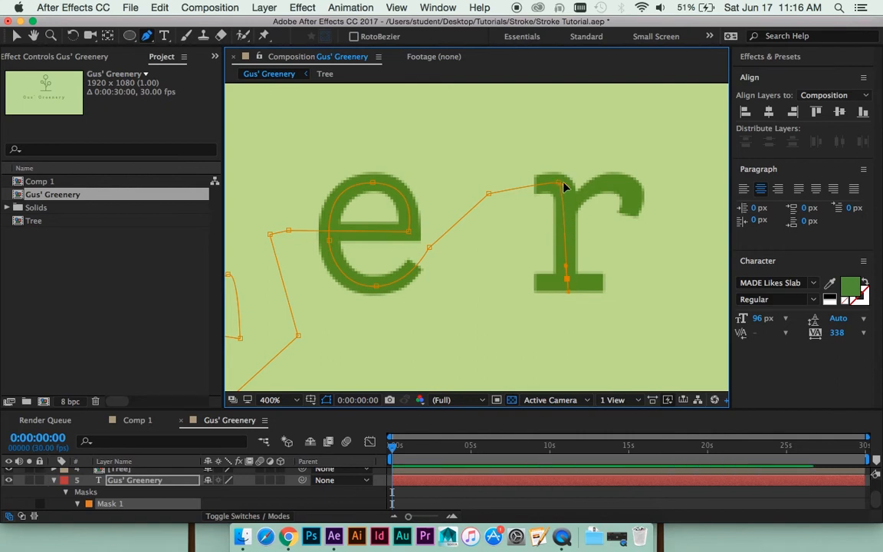
# - Trace the r back up its stem, over the arch and down past the curved terminal
pyautogui.click(573, 199)
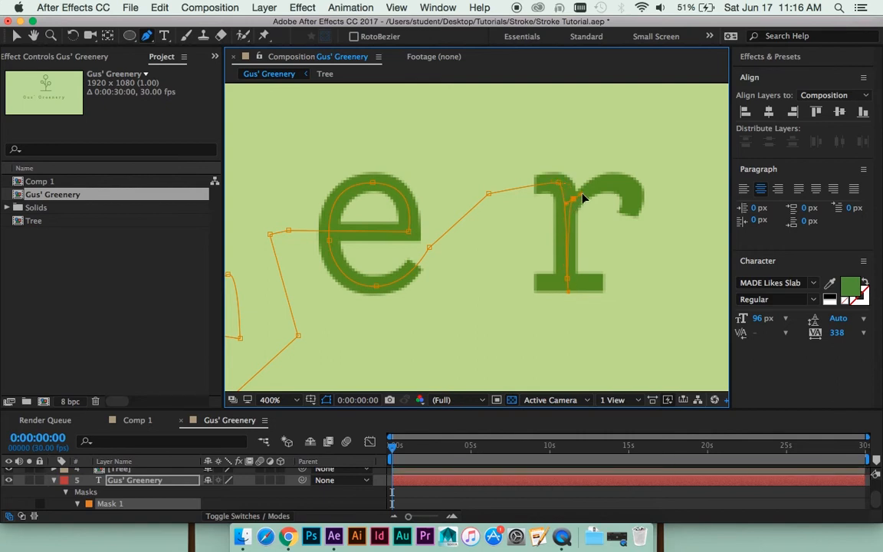
pyautogui.moveTo(613, 184); pyautogui.dragTo(633, 190)
pyautogui.moveTo(625, 224); pyautogui.dragTo(624, 227)
# - Bring the mask path down beside the r and back across its foot serif, aligning both end points with the serif
pyautogui.press('space')
pyautogui.moveTo(629, 283); pyautogui.dragTo(613, 245)
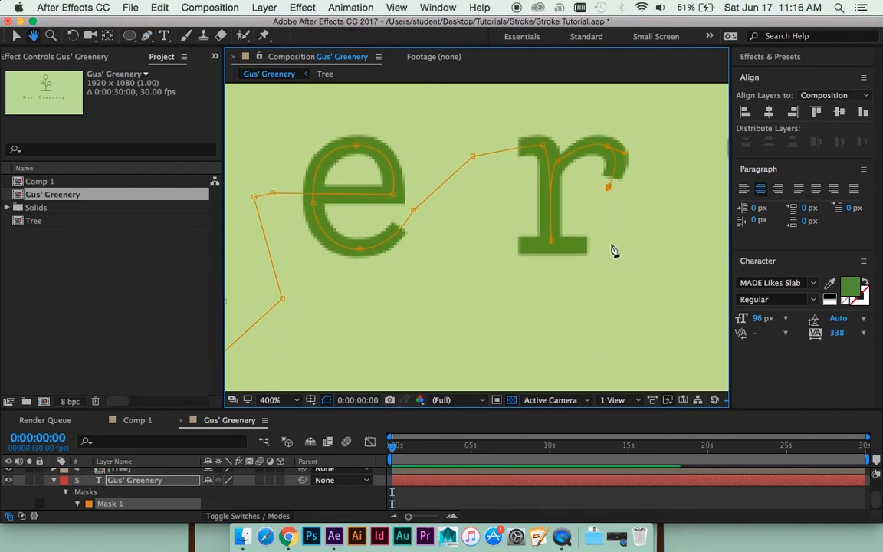
pyautogui.click(612, 249)
pyautogui.click(495, 244)
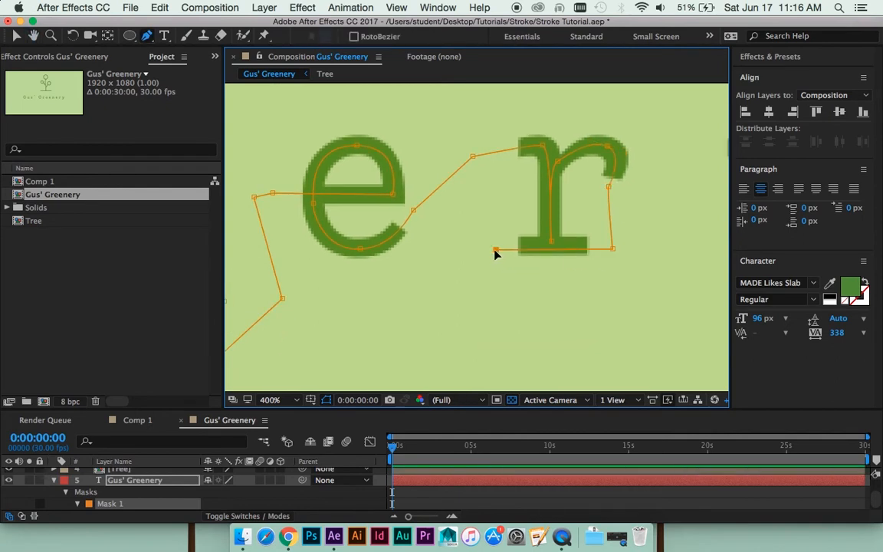
pyautogui.moveTo(614, 247); pyautogui.dragTo(612, 243)
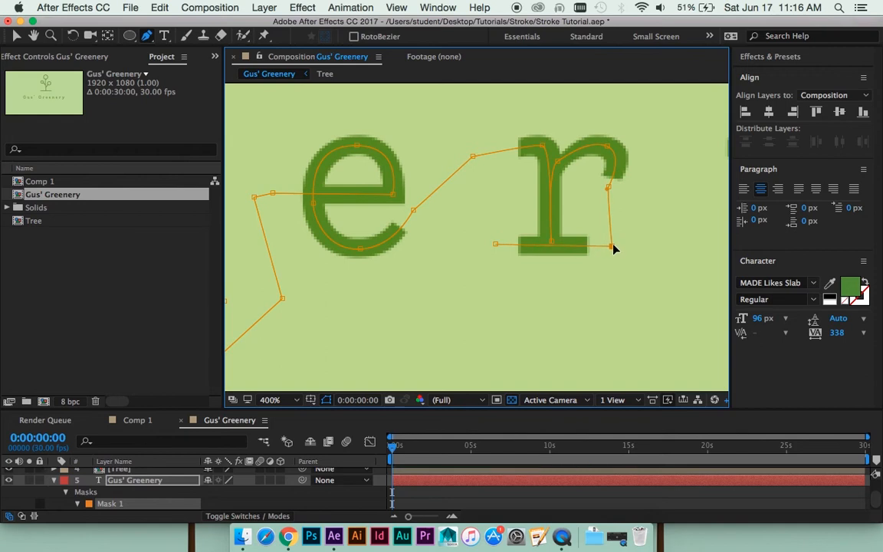
pyautogui.moveTo(496, 244); pyautogui.dragTo(494, 246)
# - Route the mask path underneath the r's foot serif and up through the gap before the y
pyautogui.click(496, 268)
pyautogui.moveTo(609, 300); pyautogui.dragTo(432, 285)
pyautogui.click(525, 191)
pyautogui.moveTo(503, 130); pyautogui.dragTo(496, 157)
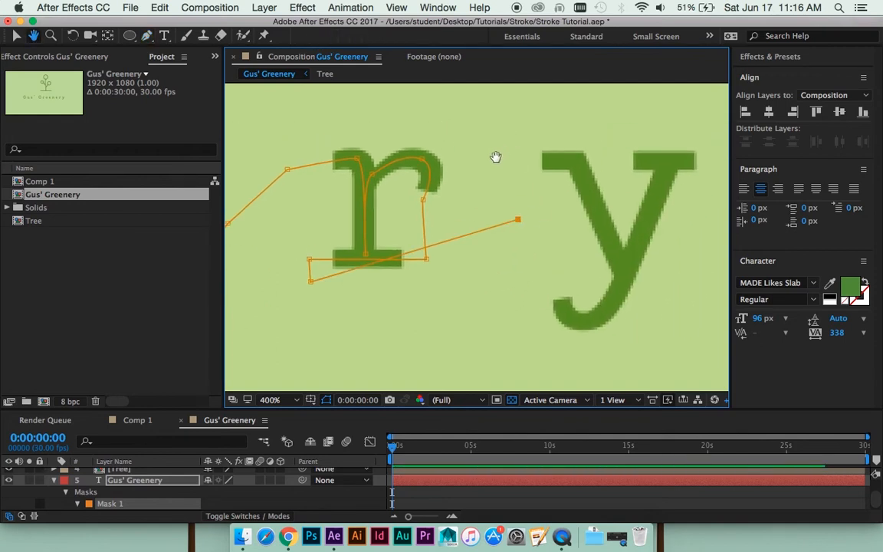
pyautogui.moveTo(517, 220); pyautogui.dragTo(515, 283)
pyautogui.click(511, 233)
pyautogui.moveTo(507, 167); pyautogui.dragTo(501, 193)
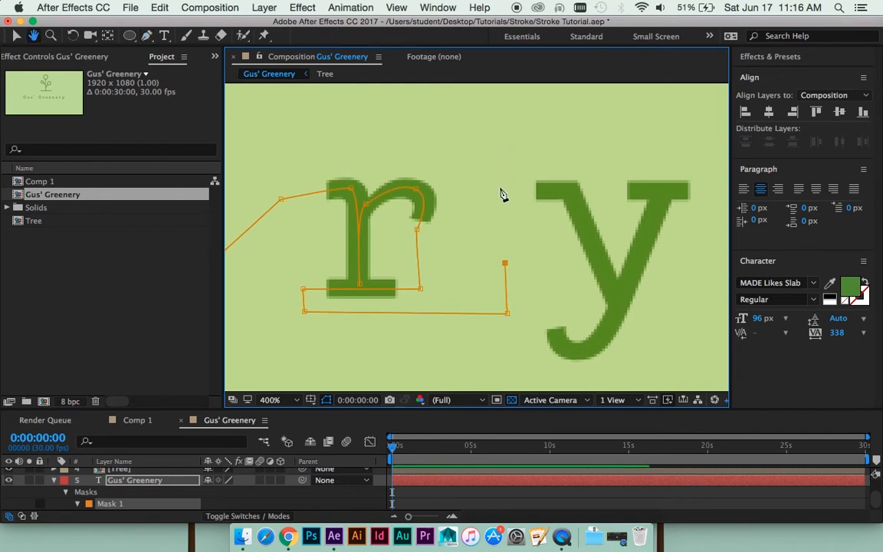
# - Trace the y's left serif and its left diagonal down to the junction of the two arms
pyautogui.click(508, 191)
pyautogui.click(571, 191)
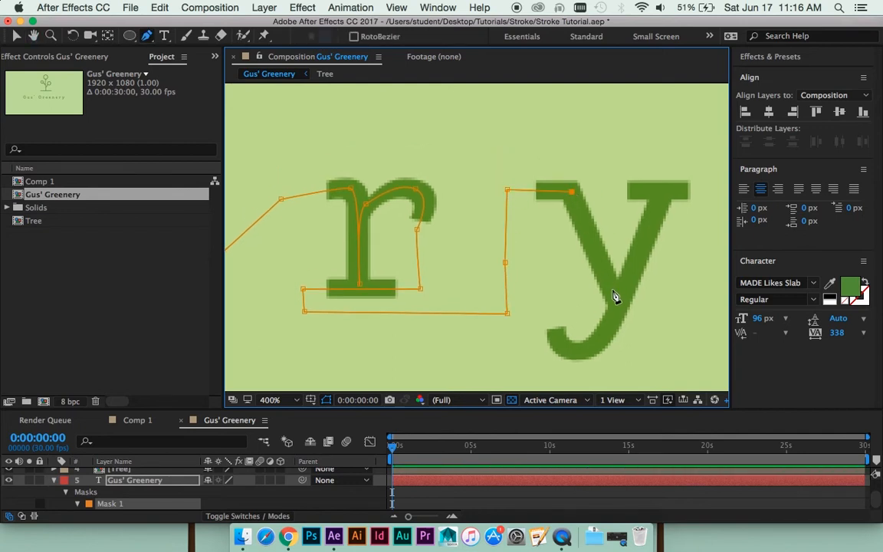
pyautogui.moveTo(613, 294); pyautogui.dragTo(611, 283)
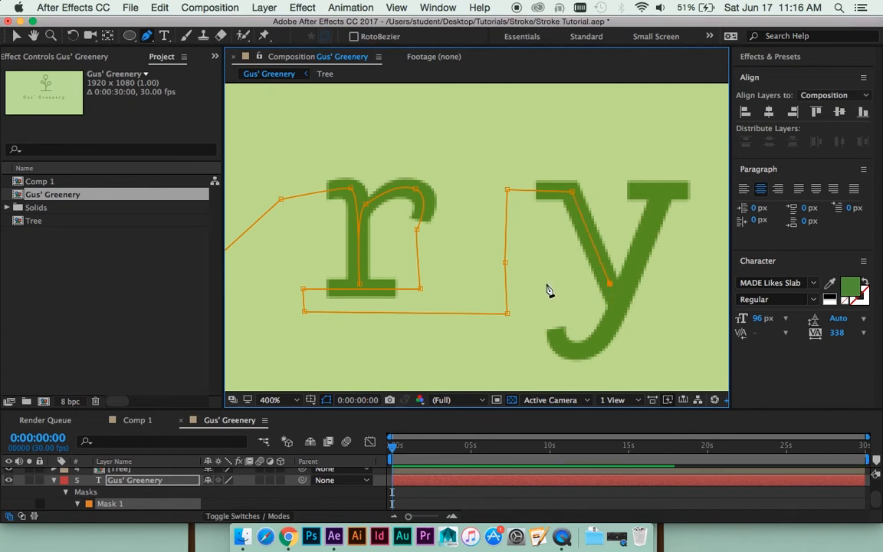
# - Loop the mask path from the y's junction out to the left and over the top of the letter toward its right arm
pyautogui.click(519, 276)
pyautogui.click(487, 137)
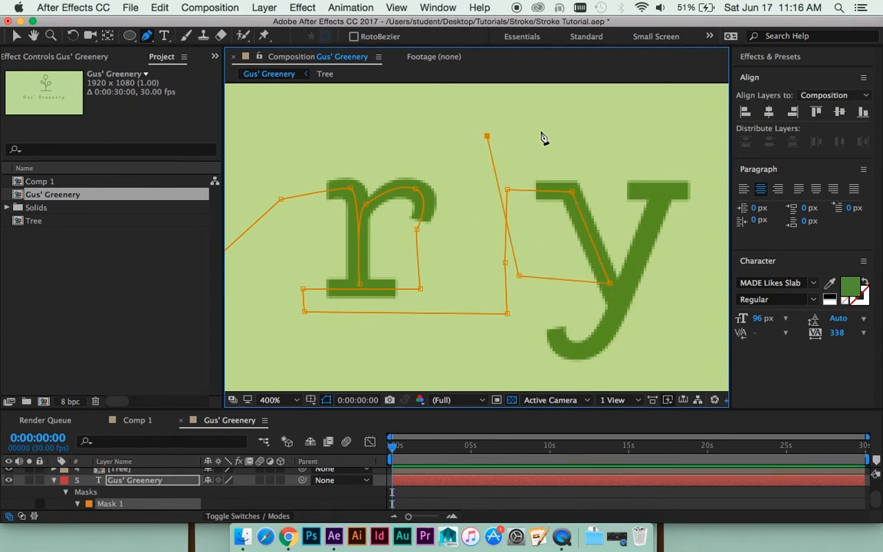
pyautogui.click(592, 138)
pyautogui.click(661, 191)
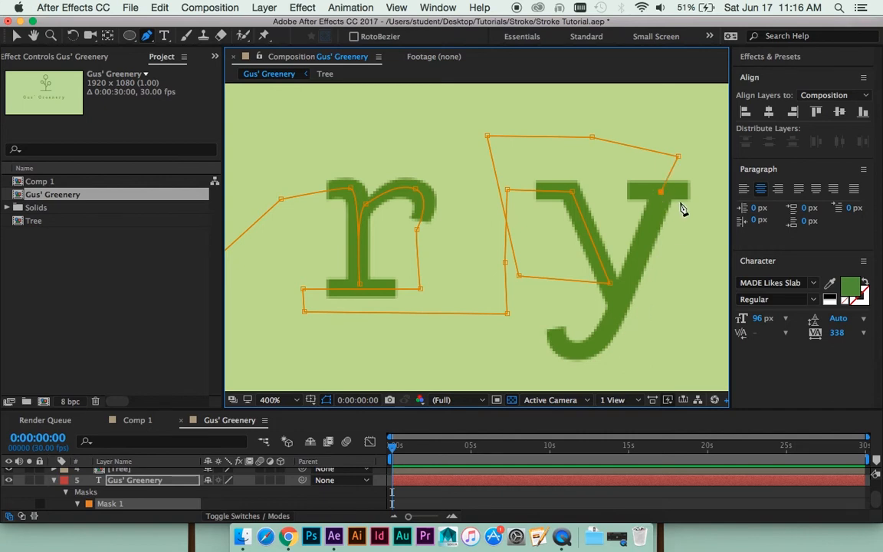
pyautogui.press('super+z')
# - Trace across the y's right serif, turn back above it and lead the path down onto the right diagonal
pyautogui.moveTo(607, 183); pyautogui.dragTo(626, 193)
pyautogui.moveTo(706, 189); pyautogui.dragTo(661, 167)
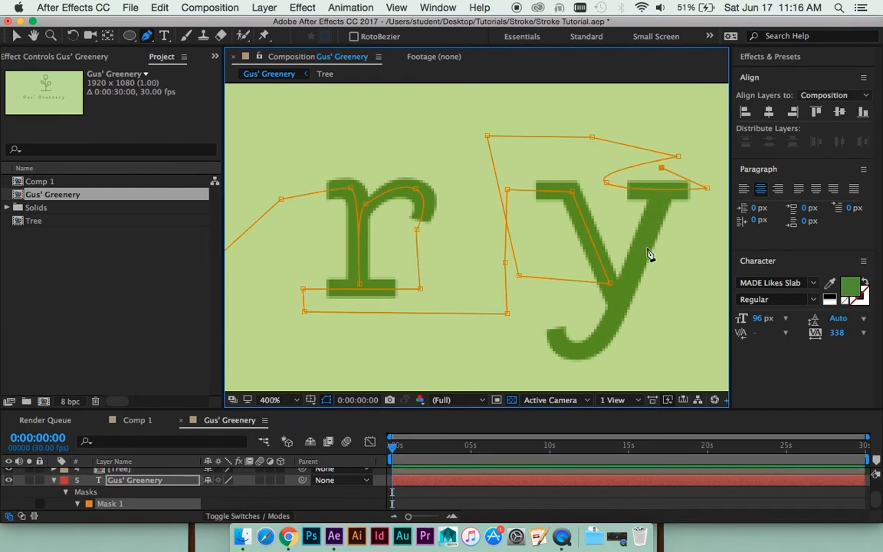
pyautogui.click(647, 247)
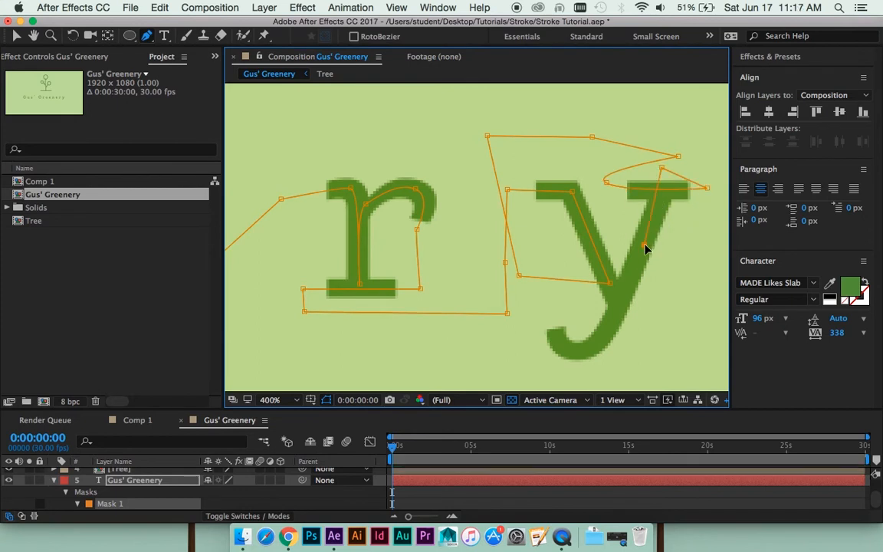
pyautogui.moveTo(667, 167); pyautogui.dragTo(672, 169)
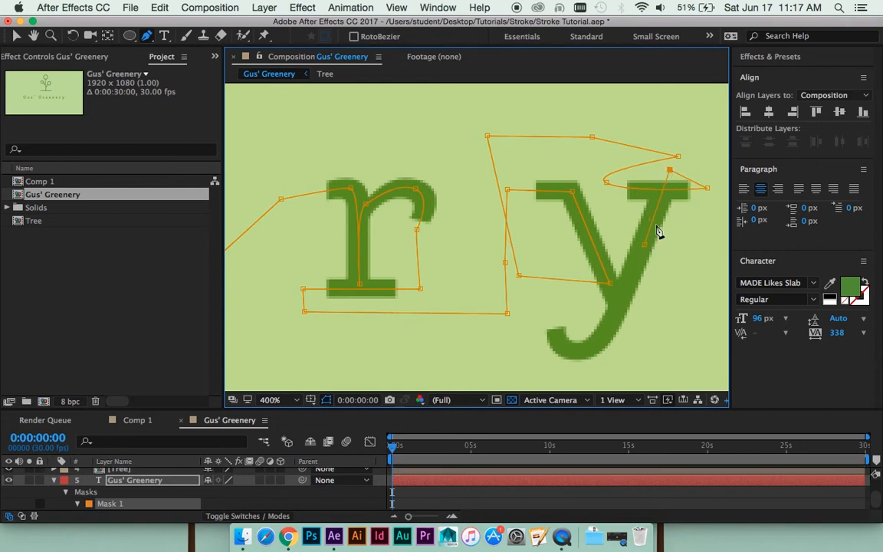
# - Trace the y's long diagonal down into the descender and around the hooked tail past its end
pyautogui.click(644, 245)
pyautogui.click(594, 342)
pyautogui.click(560, 344)
pyautogui.click(551, 313)
# - Review the mask path over the whole composition and closer up along the title letters
pyautogui.press(',')
pyautogui.press(',')
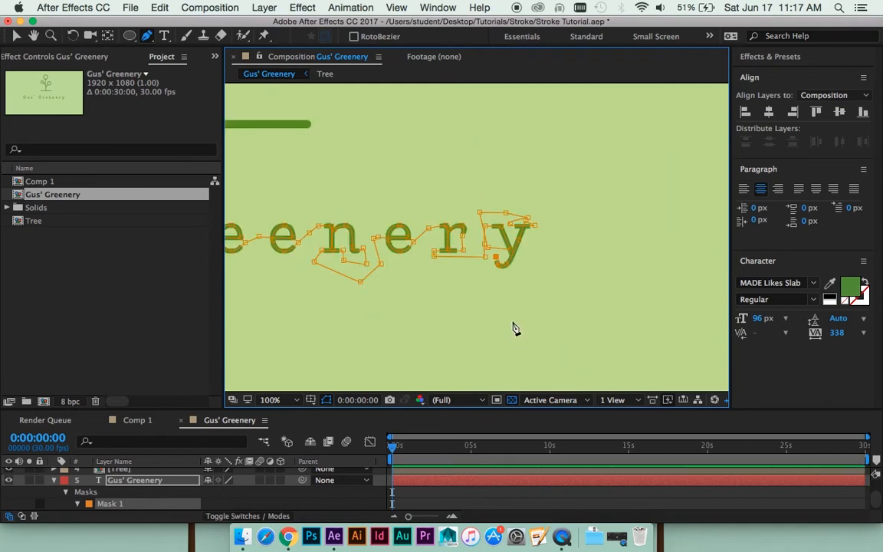
pyautogui.moveTo(417, 292); pyautogui.dragTo(643, 274)
pyautogui.press(',')
pyautogui.press(',')
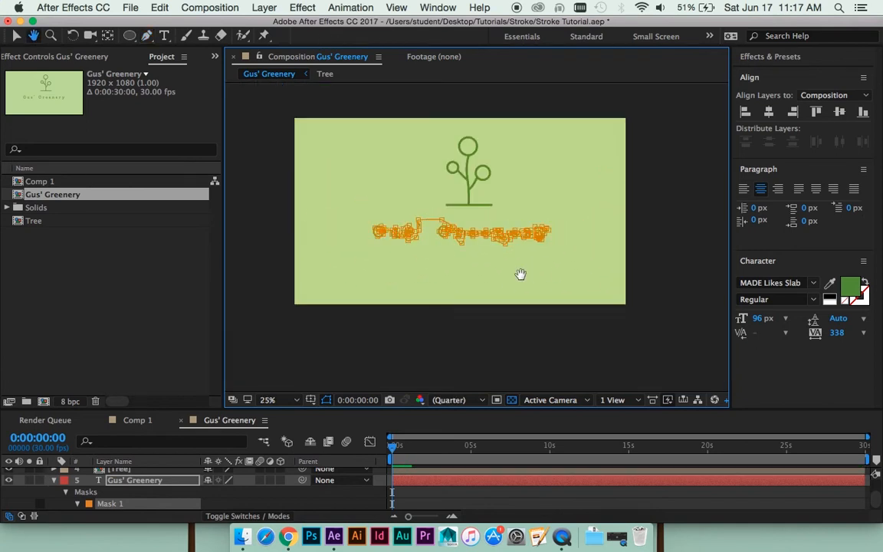
pyautogui.moveTo(465, 274); pyautogui.dragTo(497, 274)
pyautogui.press('.')
pyautogui.press('.')
pyautogui.moveTo(402, 253); pyautogui.dragTo(434, 260)
pyautogui.press('g')
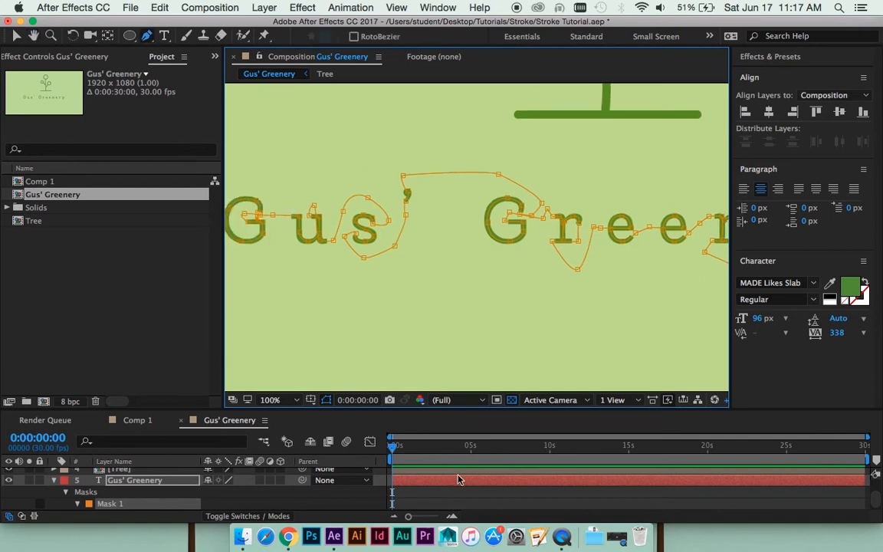
# - Search the commands for stroke and apply the Generate Stroke effect to the Gus' Greenery text layer
pyautogui.click(408, 483)
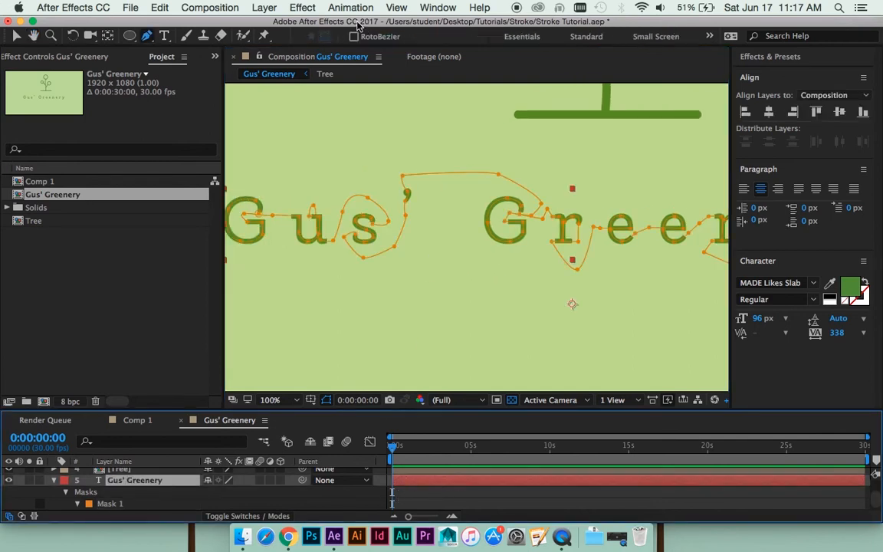
pyautogui.click(478, 8)
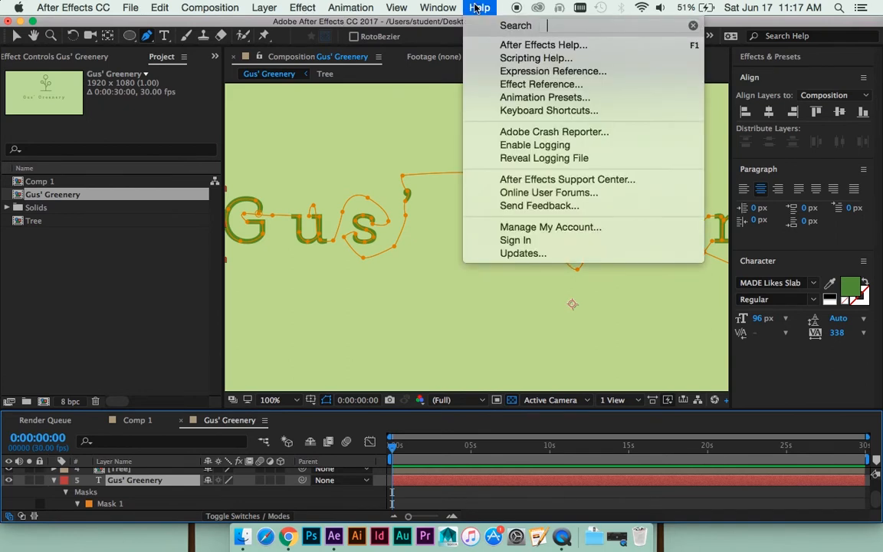
pyautogui.write('stroke')
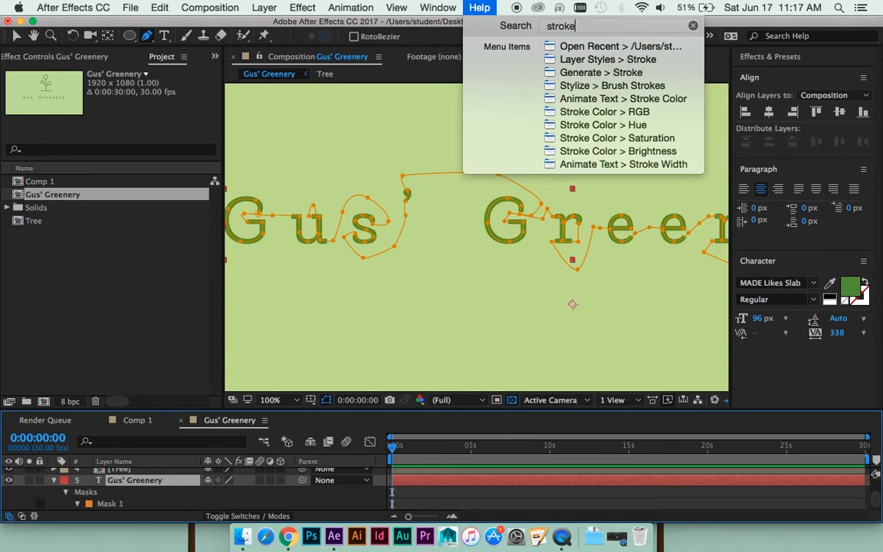
pyautogui.press('Escape')
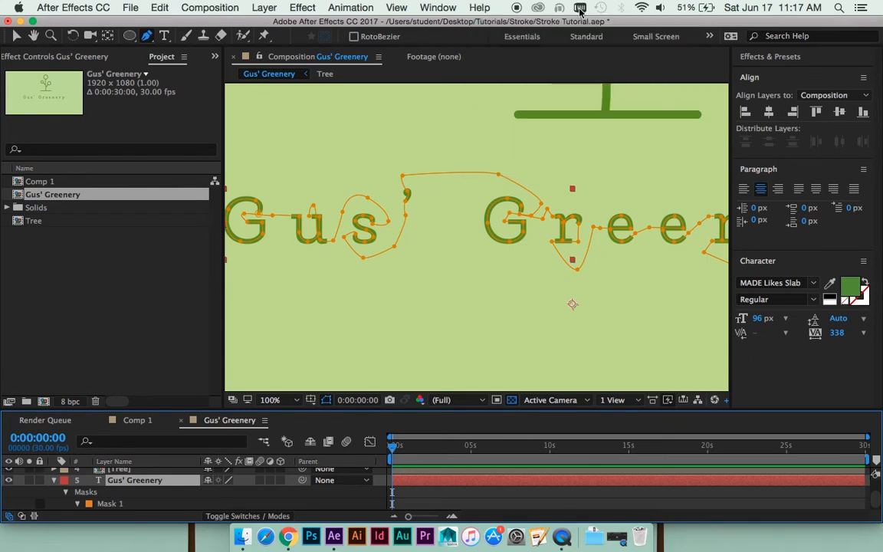
pyautogui.click(477, 8)
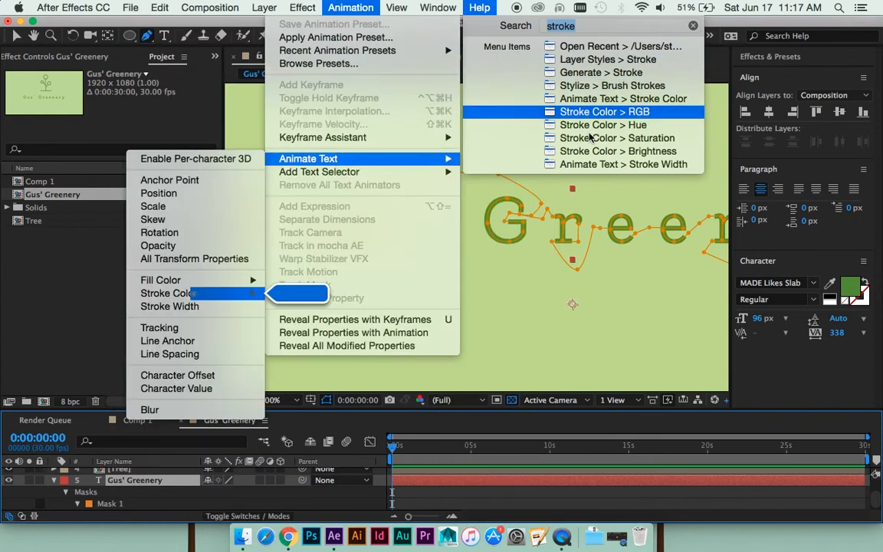
pyautogui.moveTo(594, 165)
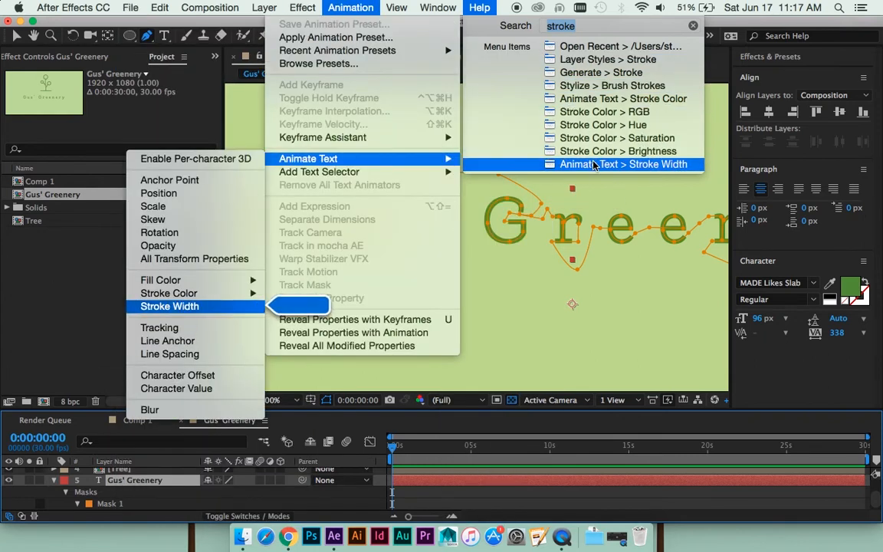
pyautogui.moveTo(598, 73)
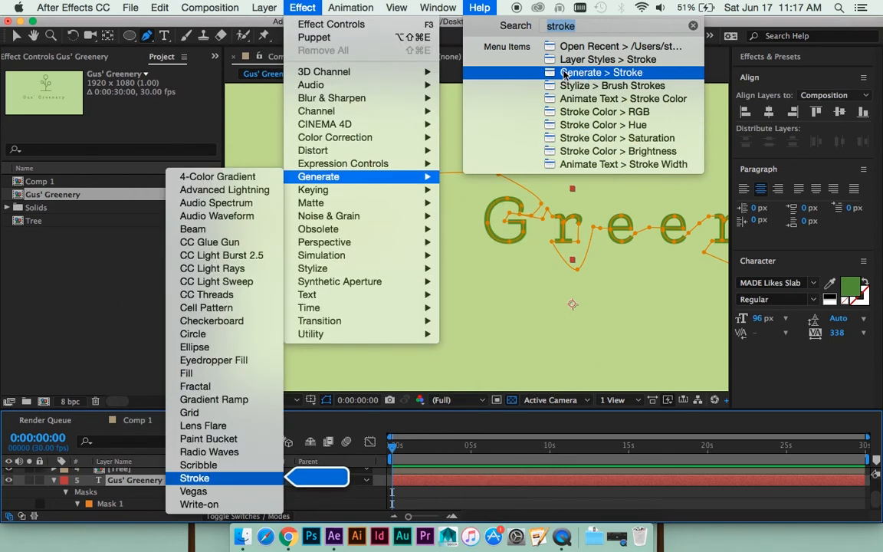
pyautogui.click(599, 73)
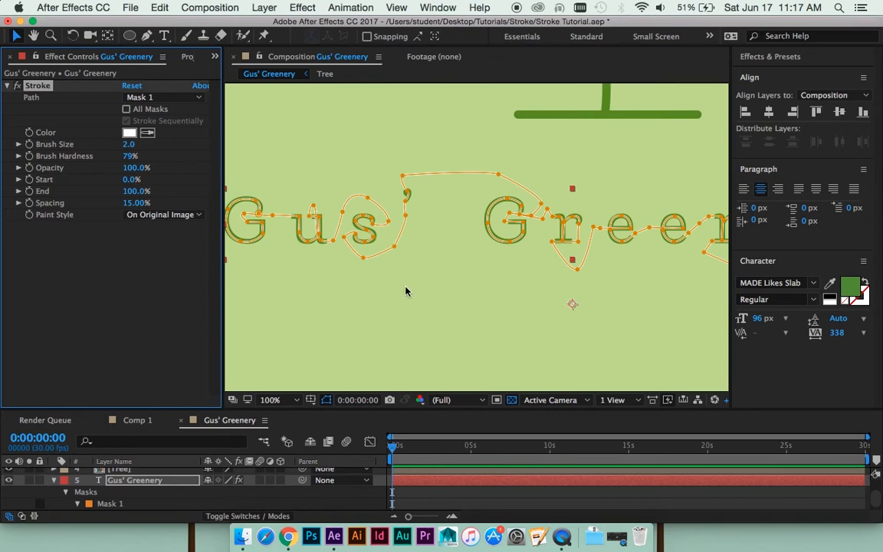
# - Examine how the white stroke follows the mask path over the letters of Gus
pyautogui.press('h')
pyautogui.moveTo(406, 292); pyautogui.dragTo(588, 270)
pyautogui.scroll(4, 394, 203)
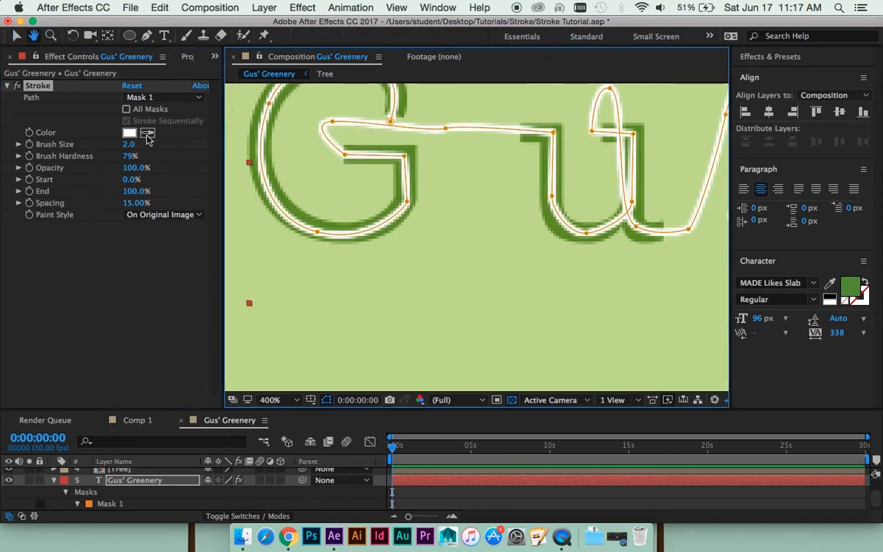
pyautogui.press('v')
pyautogui.press('space')
pyautogui.moveTo(386, 209); pyautogui.dragTo(473, 223)
pyautogui.scroll(-1, 485, 237)
pyautogui.press('space')
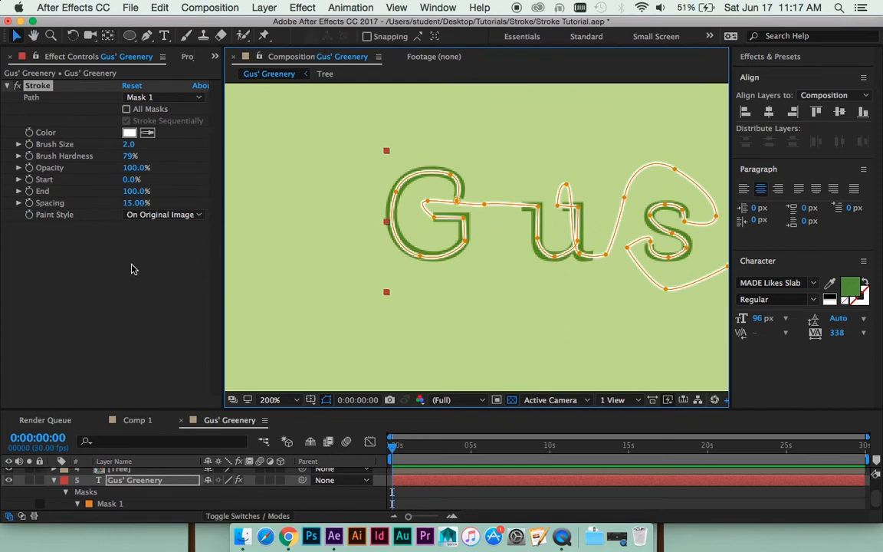
# - Set the Stroke effect's paint style to Reveal Original Image
pyautogui.click(158, 215)
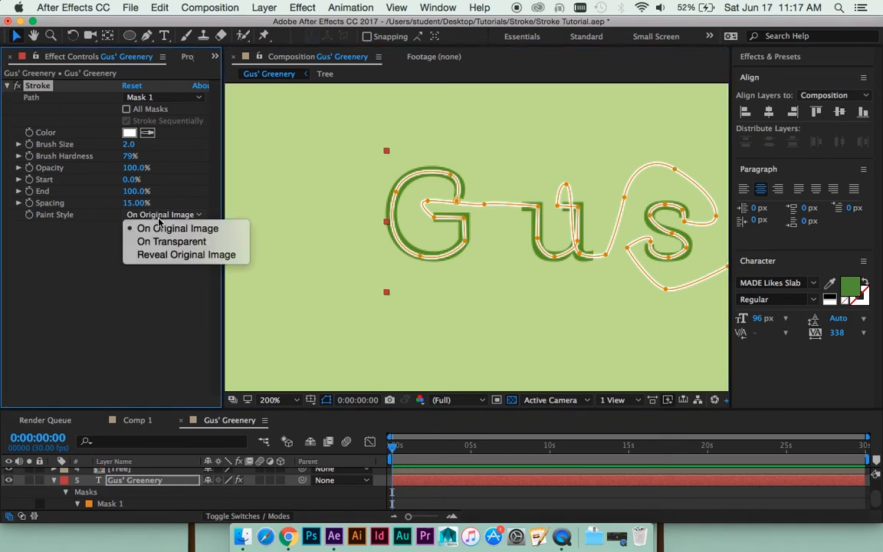
pyautogui.click(170, 255)
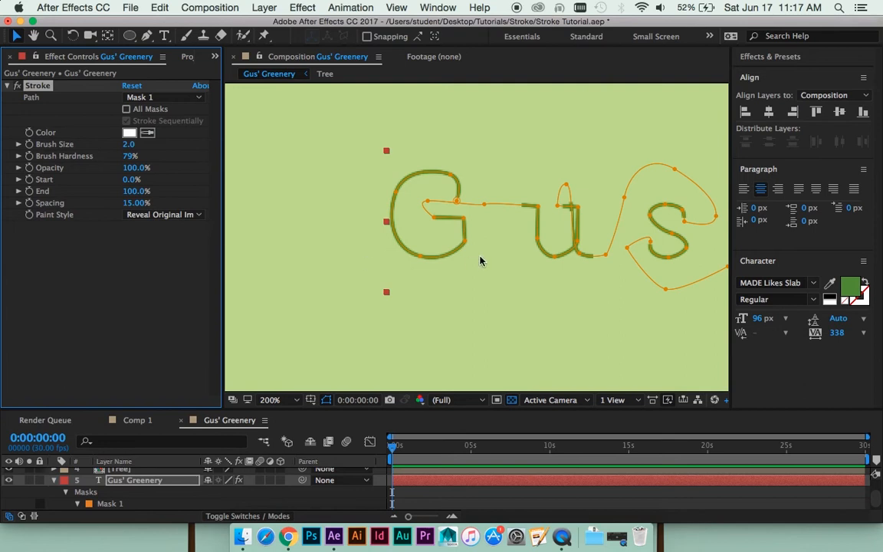
pyautogui.moveTo(445, 227); pyautogui.dragTo(421, 228)
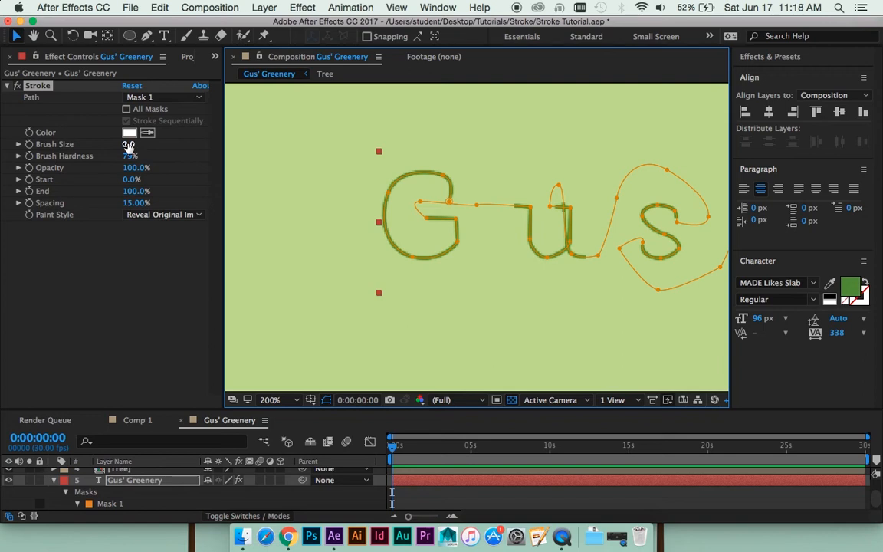
# - Increase the stroke's brush size to 7.2 and check its coverage of the G and u up close
pyautogui.moveTo(128, 146); pyautogui.dragTo(149, 138)
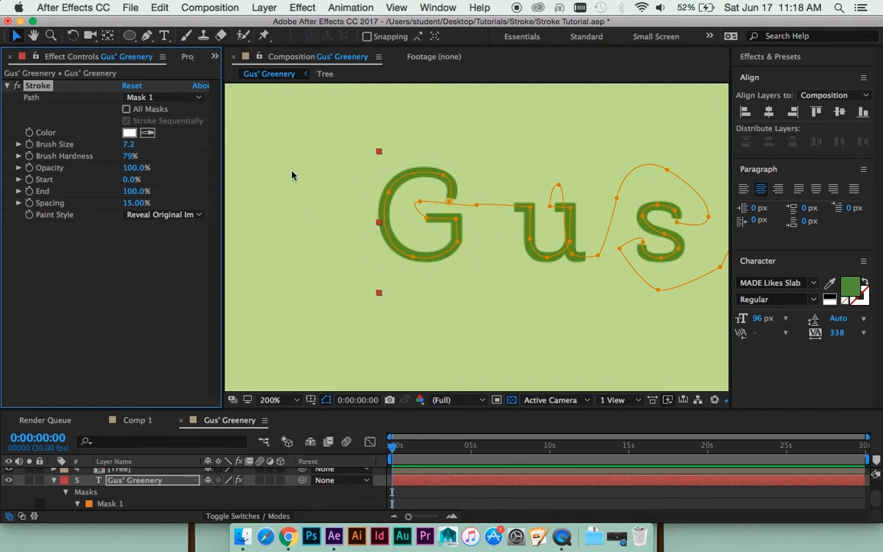
pyautogui.press('.')
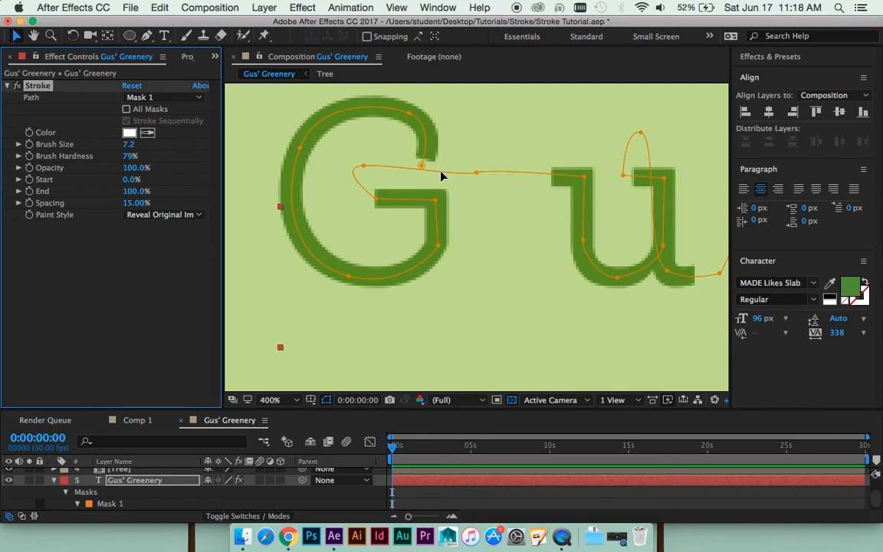
pyautogui.moveTo(377, 142); pyautogui.dragTo(404, 163)
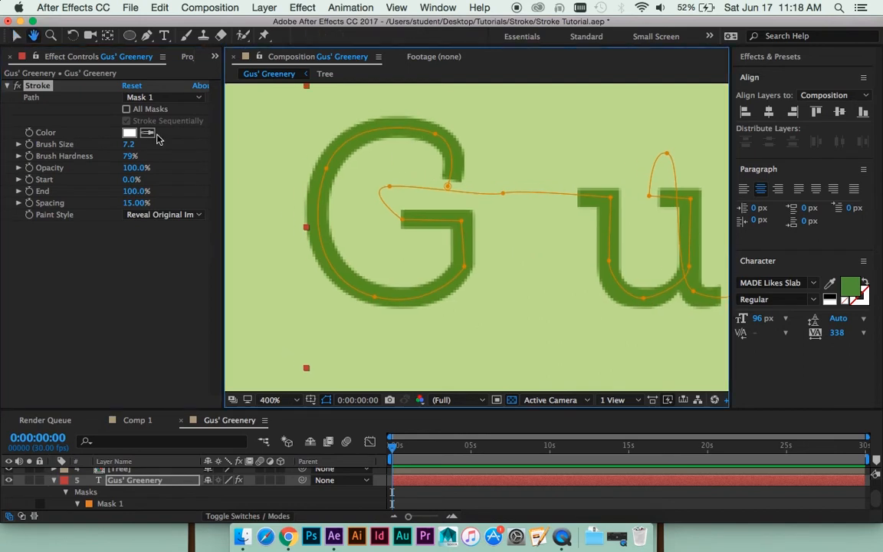
# - Try a Stroke brush size of 30.4, then return it to 7.2
pyautogui.click(19, 144)
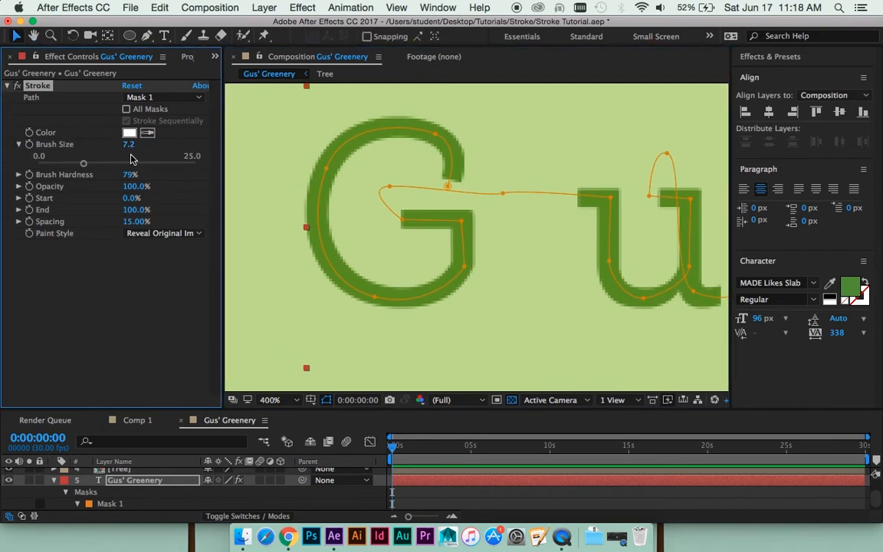
pyautogui.moveTo(128, 145); pyautogui.dragTo(207, 143)
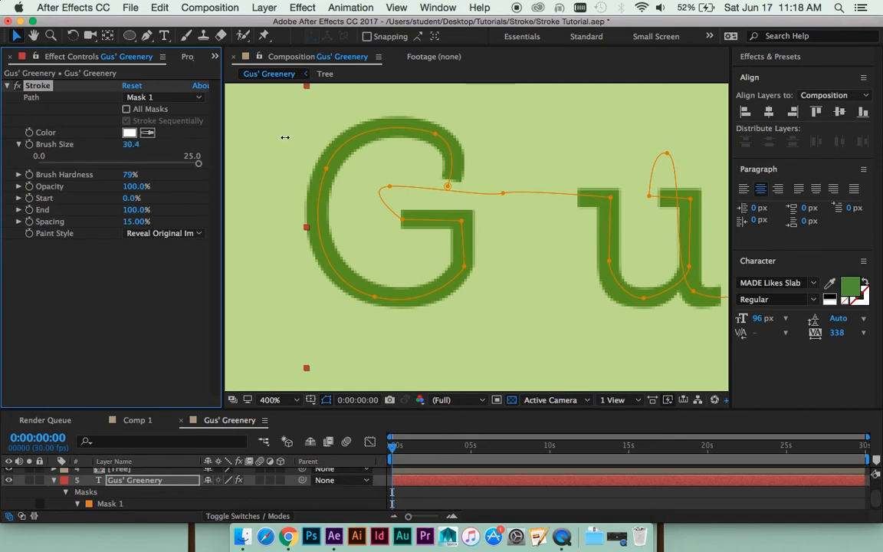
pyautogui.moveTo(284, 137)
pyautogui.mouseDown()
pyautogui.moveTo(115, 135)
pyautogui.moveTo(101, 144)
pyautogui.moveTo(124, 142)
pyautogui.mouseUp()
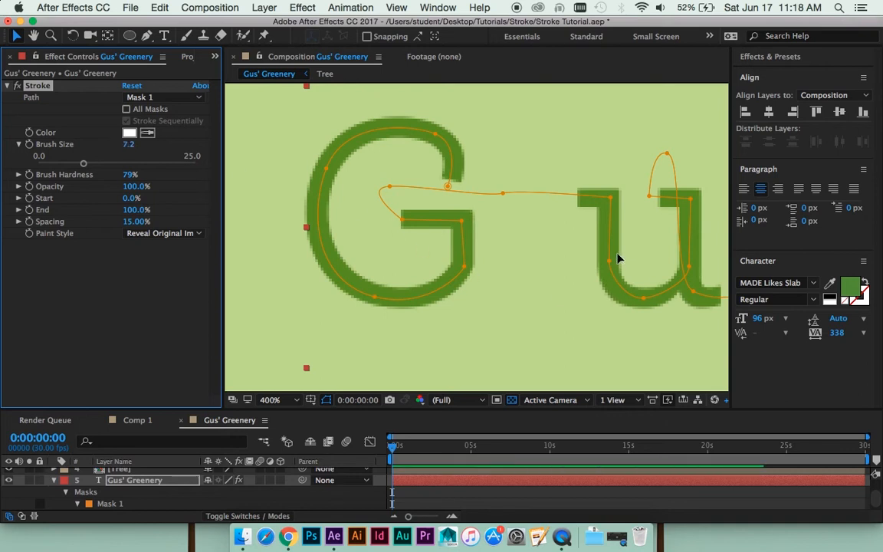
# - Examine how the brush strokes along the mask path cover the letters of Gus' at different magnifications
pyautogui.scroll(-2, 616, 256)
pyautogui.moveTo(672, 247); pyautogui.dragTo(369, 225)
pyautogui.moveTo(447, 227); pyautogui.dragTo(589, 233)
pyautogui.moveTo(402, 213); pyautogui.dragTo(538, 224)
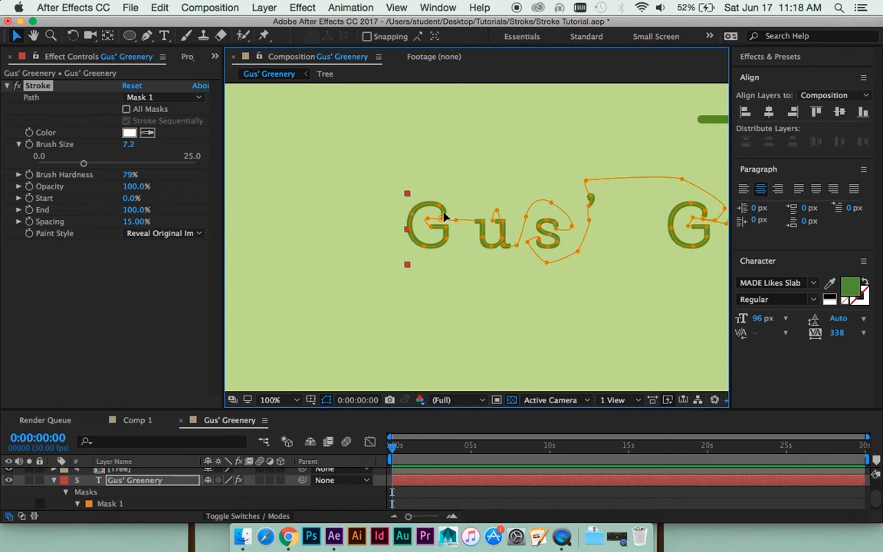
pyautogui.scroll(2, 435, 233)
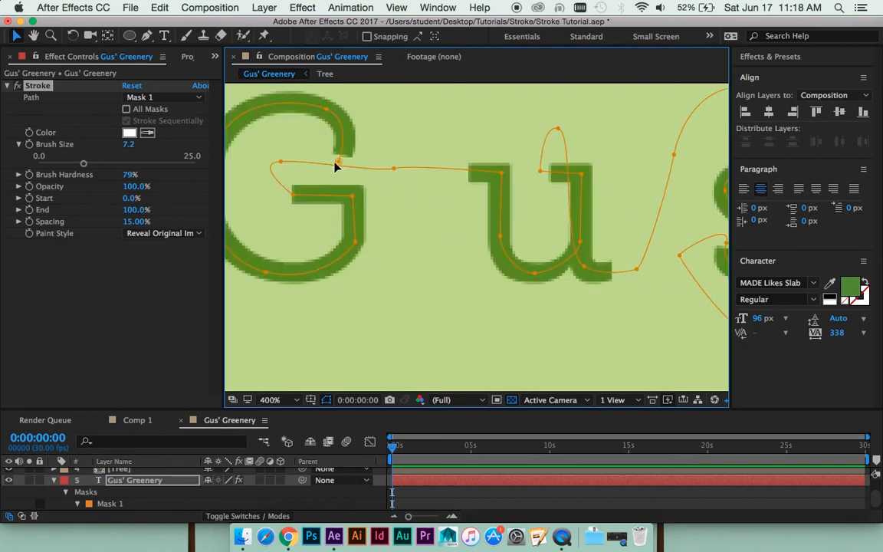
pyautogui.moveTo(338, 163); pyautogui.dragTo(408, 183)
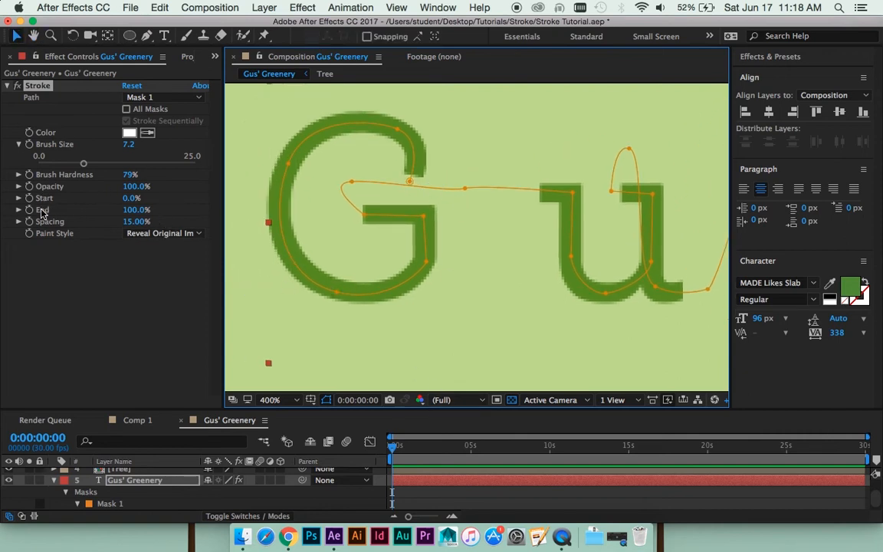
pyautogui.scroll(-8, 526, 281)
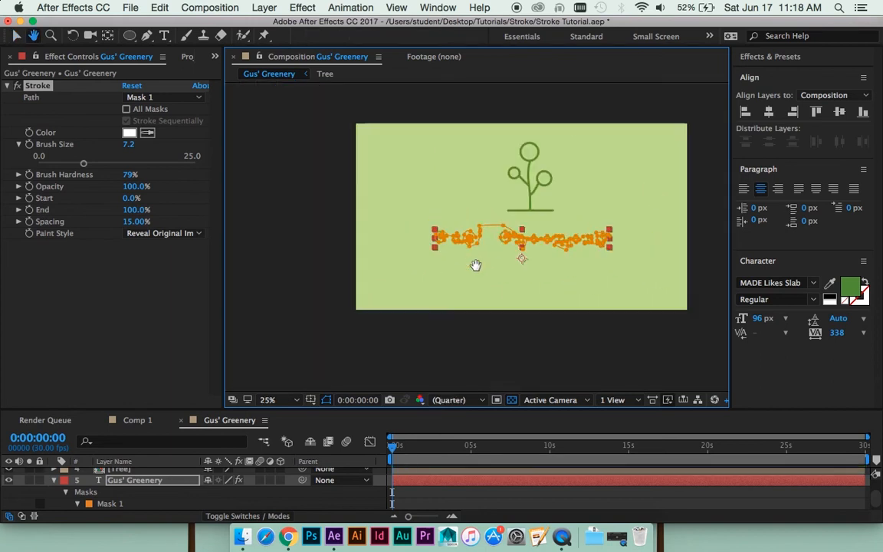
pyautogui.scroll(4, 458, 255)
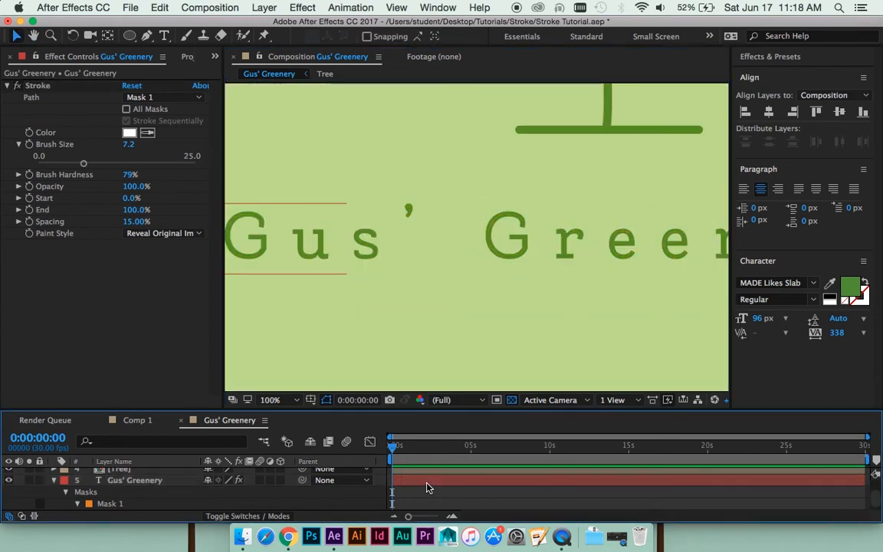
# - Set the Stroke effect's End to 0% at the start of the timeline and enable keyframing for it
pyautogui.moveTo(132, 210); pyautogui.dragTo(58, 210)
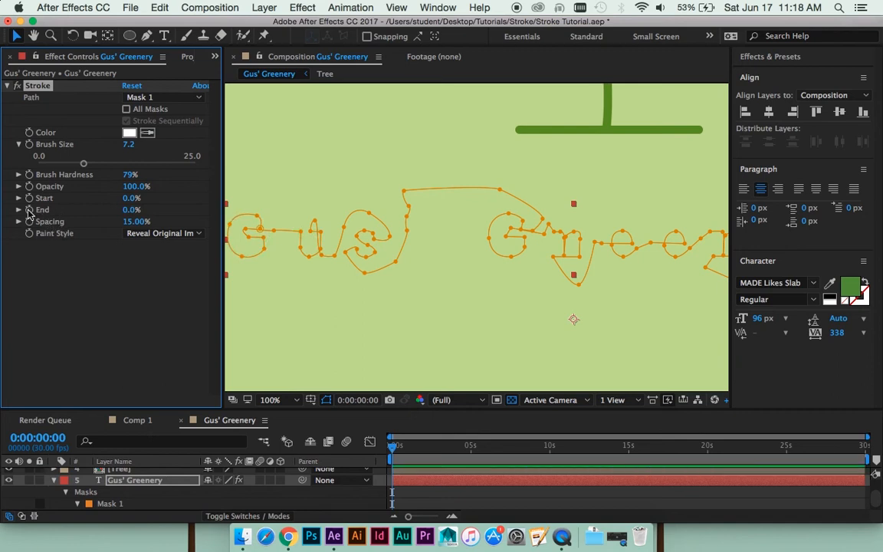
pyautogui.press('space')
pyautogui.moveTo(340, 275); pyautogui.dragTo(390, 264)
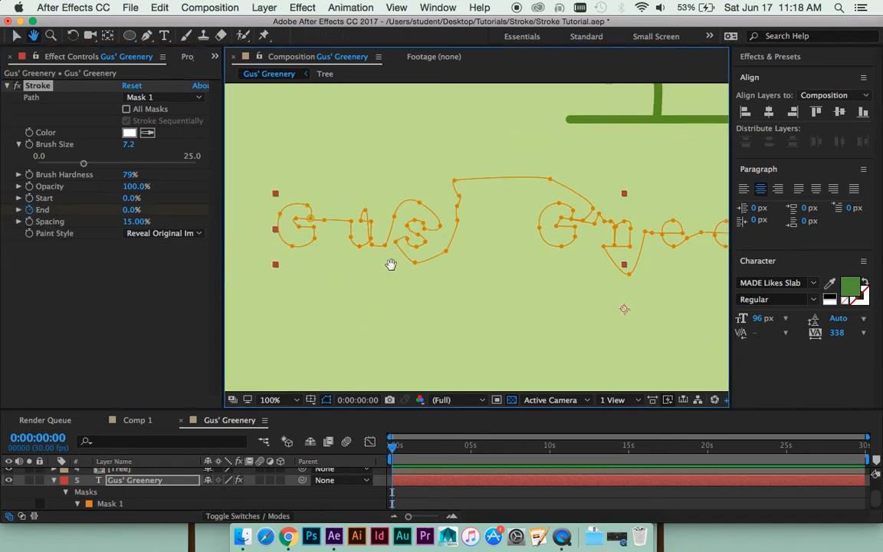
pyautogui.click(453, 493)
pyautogui.scroll(-1, 487, 264)
pyautogui.press('space')
pyautogui.moveTo(500, 252); pyautogui.dragTo(456, 254)
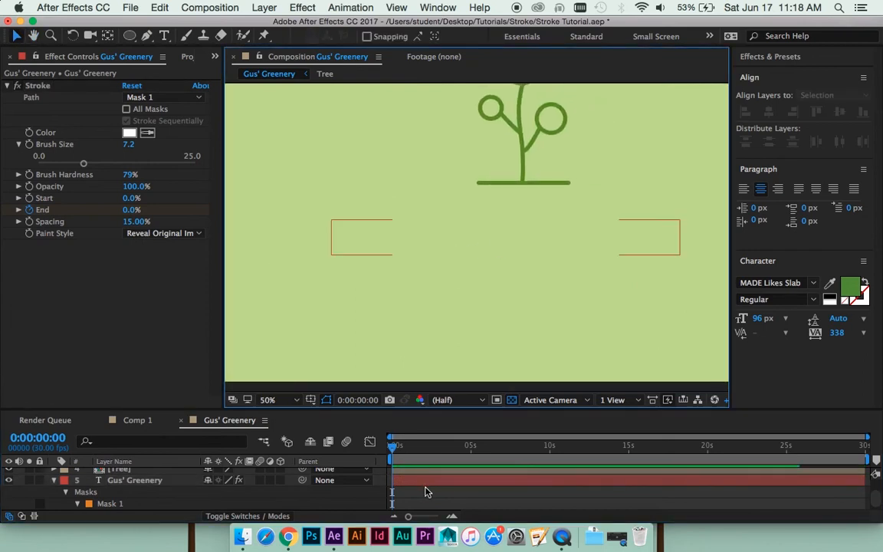
# - Add an End keyframe of 98% at 0:00:03:00 on the Gus' Greenery layer
pyautogui.click(422, 485)
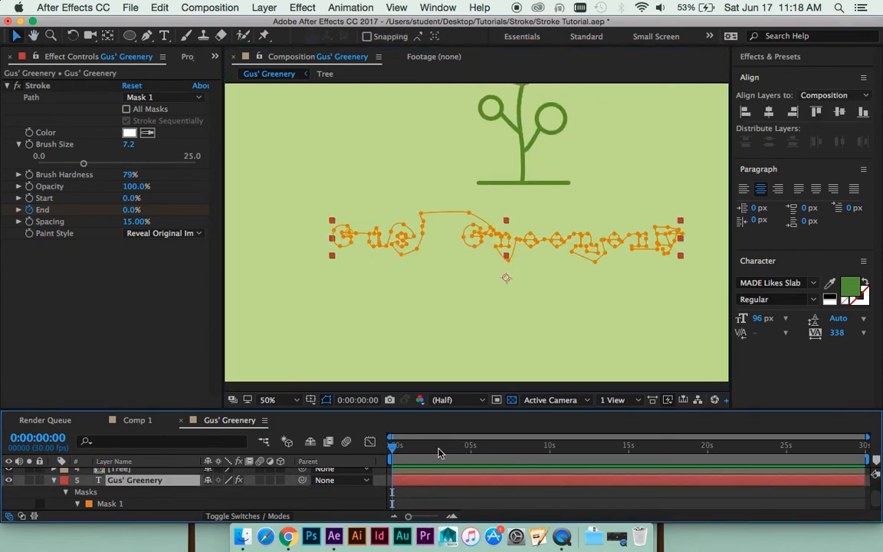
pyautogui.moveTo(420, 449); pyautogui.dragTo(440, 450)
pyautogui.moveTo(134, 211); pyautogui.dragTo(242, 207)
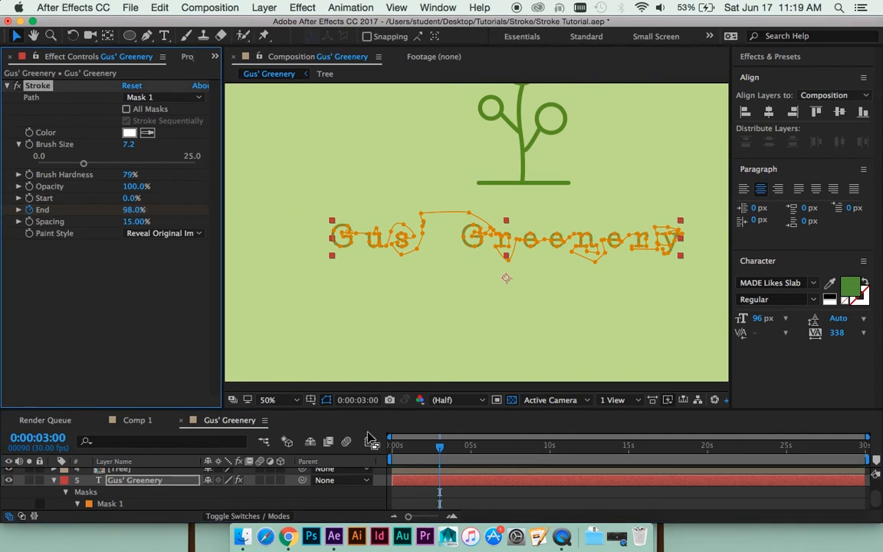
# - Preview the title reveal from the start and inspect the stroke's coverage of the final letter y up close
pyautogui.click(484, 509)
pyautogui.moveTo(462, 448); pyautogui.dragTo(391, 450)
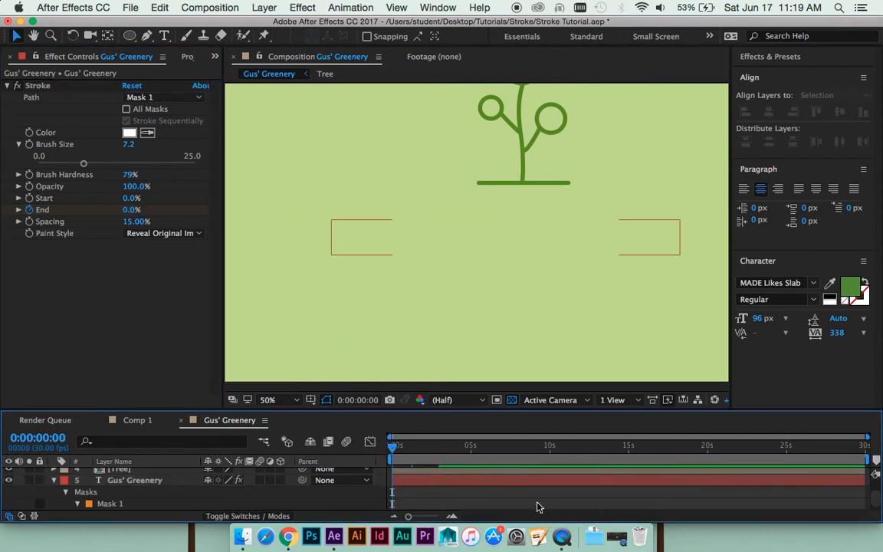
pyautogui.press('space')
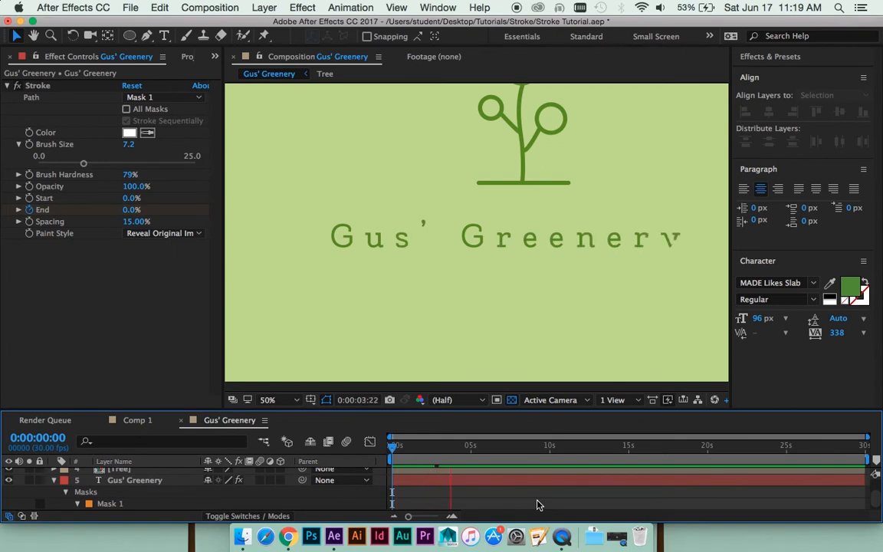
pyautogui.press('space')
pyautogui.press('.')
pyautogui.press('space')
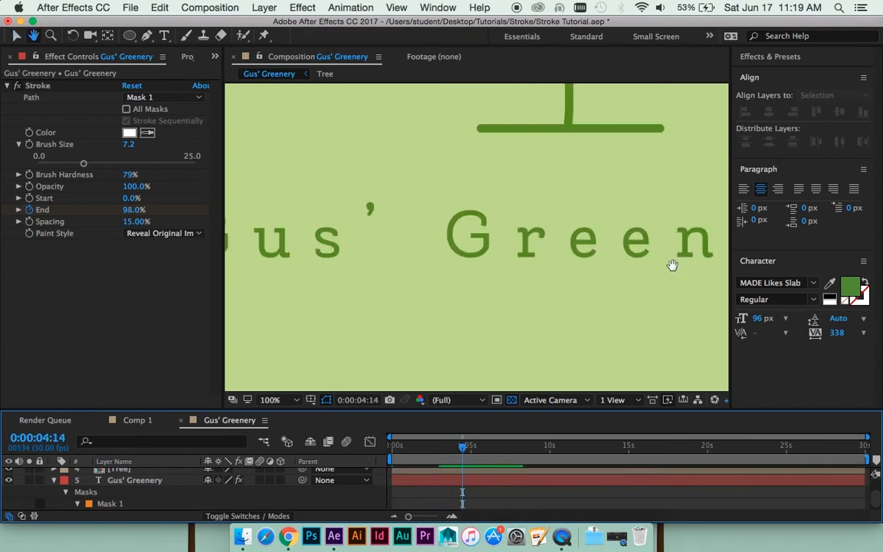
pyautogui.moveTo(670, 266); pyautogui.dragTo(406, 197)
pyautogui.press('.')
pyautogui.moveTo(634, 196); pyautogui.dragTo(415, 294)
pyautogui.click(487, 481)
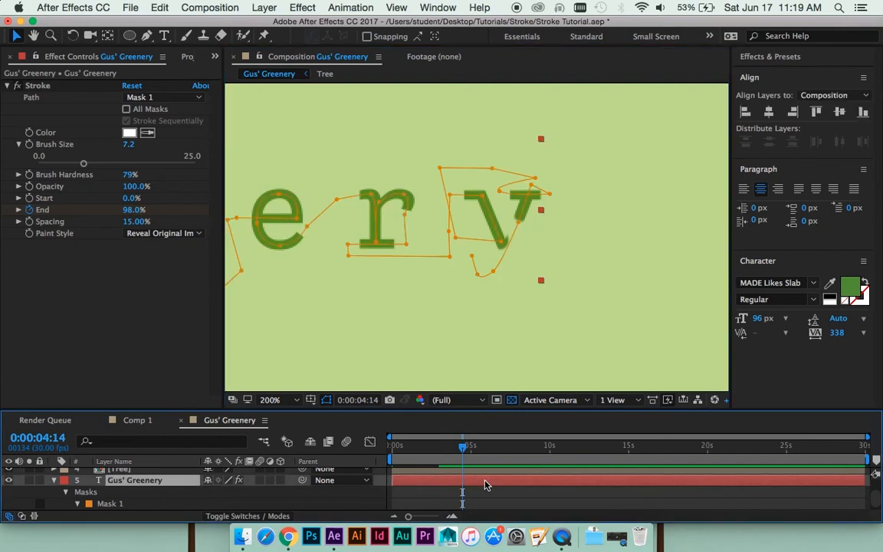
pyautogui.press('.')
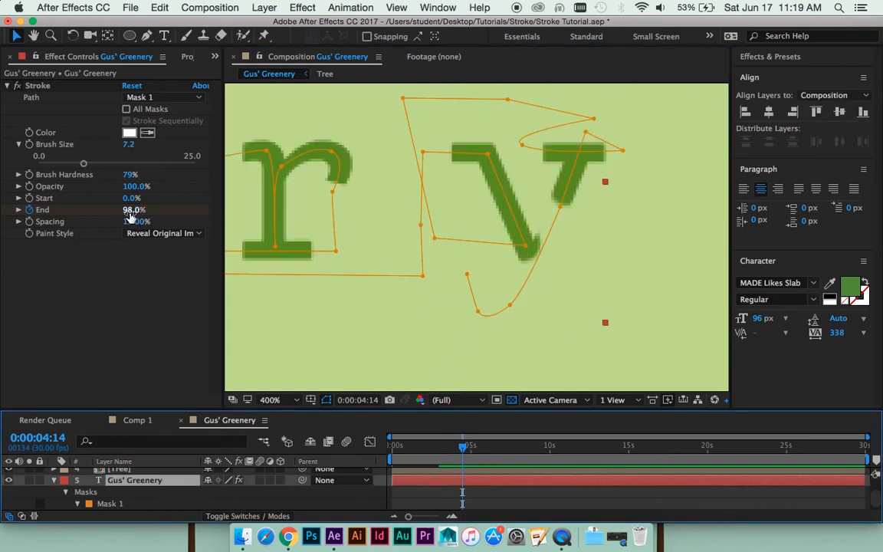
# - Show the text layer's keyframes in an enlarged timeline and set the End keyframe at 0:00:03:00 to 100%
pyautogui.moveTo(463, 450); pyautogui.dragTo(475, 470)
pyautogui.press('u')
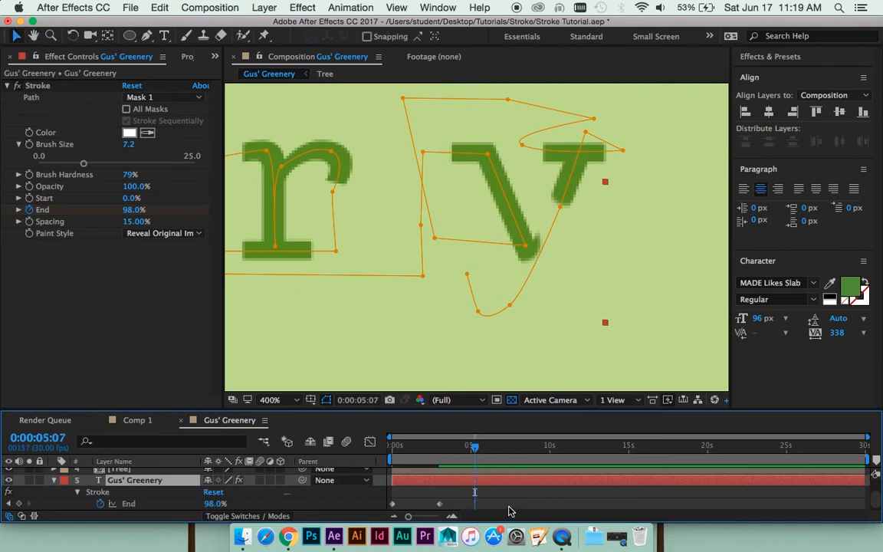
pyautogui.moveTo(488, 414); pyautogui.dragTo(487, 375)
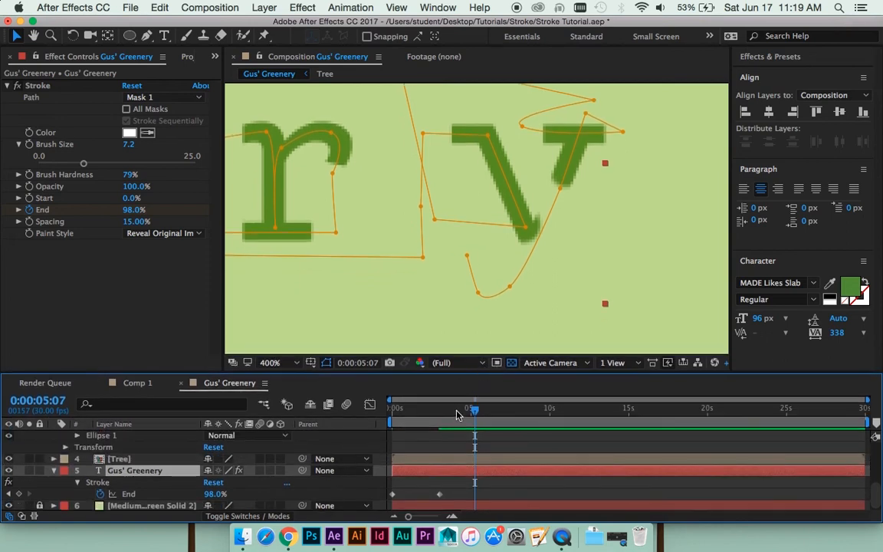
pyautogui.moveTo(469, 409); pyautogui.dragTo(443, 414)
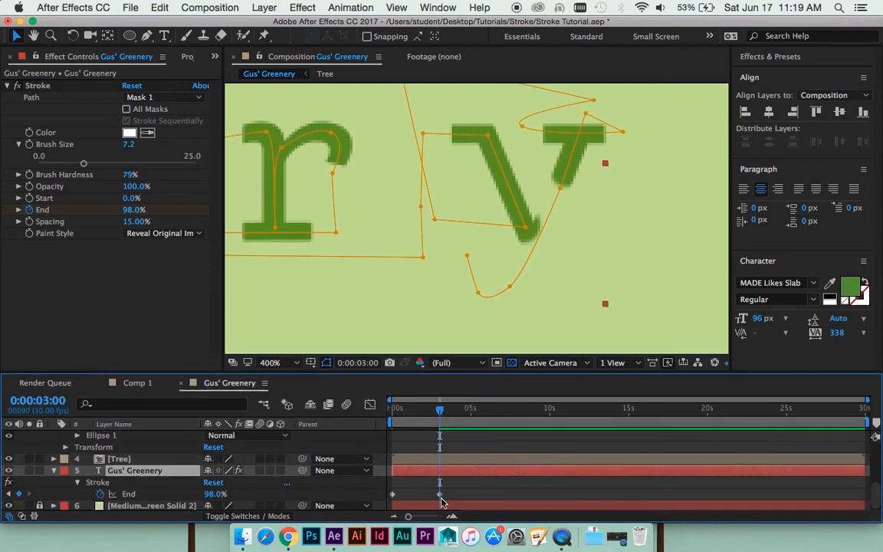
pyautogui.moveTo(141, 212); pyautogui.dragTo(163, 210)
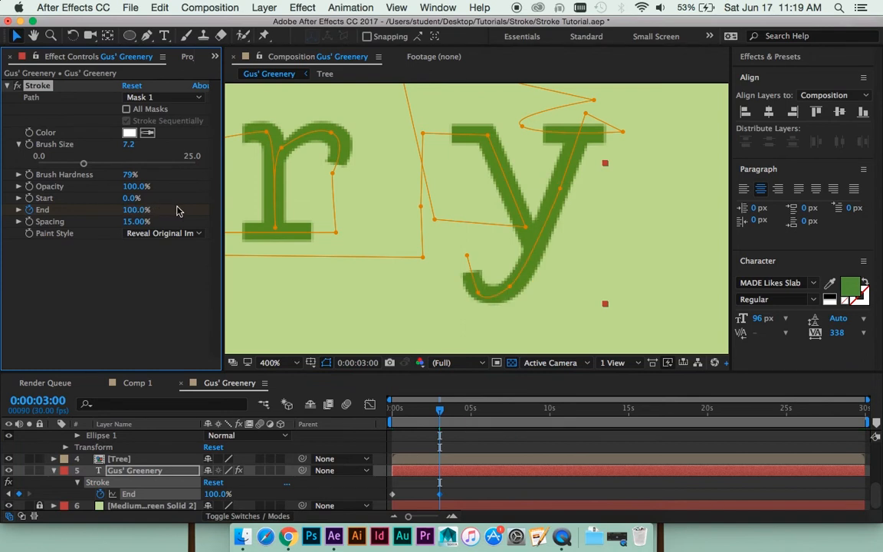
# - Shorten the work area to just past the second End keyframe and preview the title reveal from the start
pyautogui.scroll(-2, 559, 235)
pyautogui.press('space')
pyautogui.moveTo(437, 223); pyautogui.dragTo(596, 243)
pyautogui.scroll(-1, 552, 238)
pyautogui.moveTo(483, 226); pyautogui.dragTo(578, 244)
pyautogui.press('space')
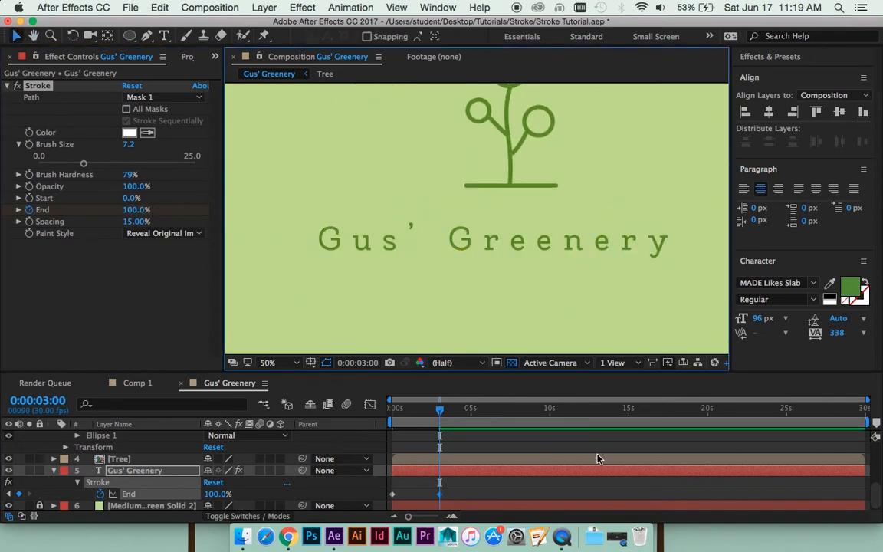
pyautogui.moveTo(440, 411)
pyautogui.mouseDown()
pyautogui.moveTo(446, 415)
pyautogui.moveTo(394, 412)
pyautogui.mouseUp()
pyautogui.press('space')
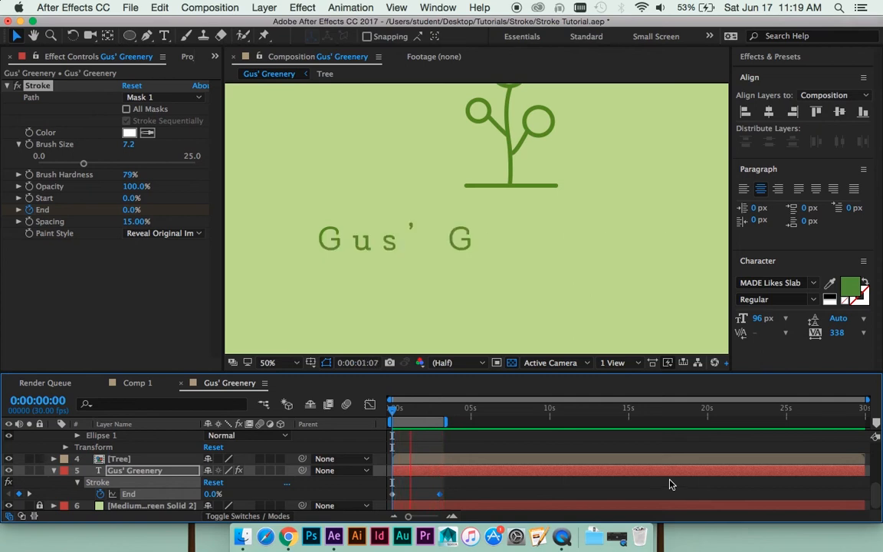
pyautogui.press('space')
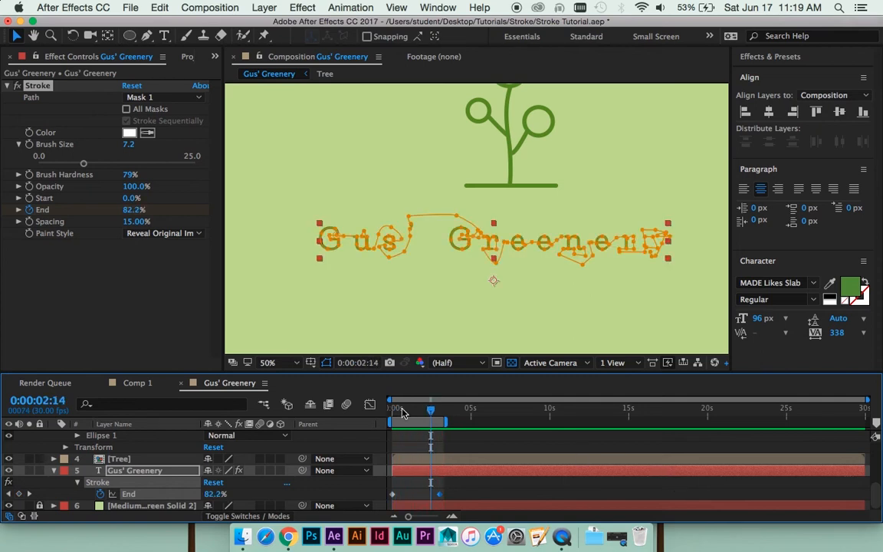
# - Examine the partly revealed title at 0:00:01:20, comparing the mask path between letters with the revealed strokes
pyautogui.click(415, 412)
pyautogui.press('.')
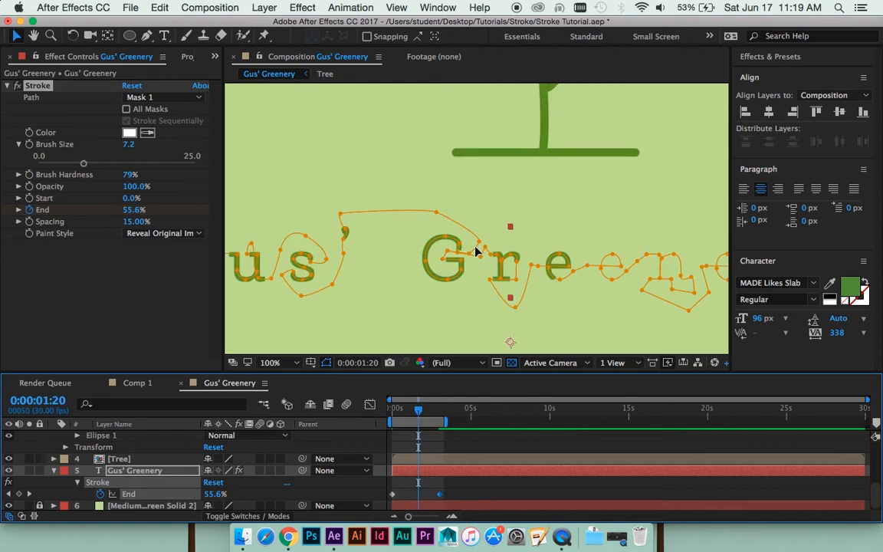
pyautogui.press('space')
pyautogui.moveTo(396, 276); pyautogui.dragTo(594, 235)
pyautogui.press('.')
pyautogui.moveTo(465, 204); pyautogui.dragTo(450, 228)
pyautogui.press('v')
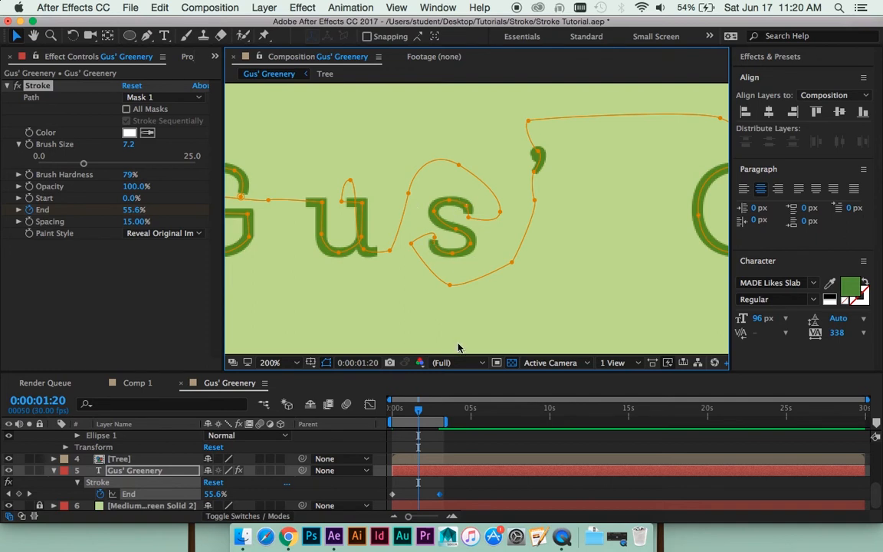
pyautogui.press('h')
pyautogui.moveTo(376, 268); pyautogui.dragTo(441, 269)
pyautogui.press(',')
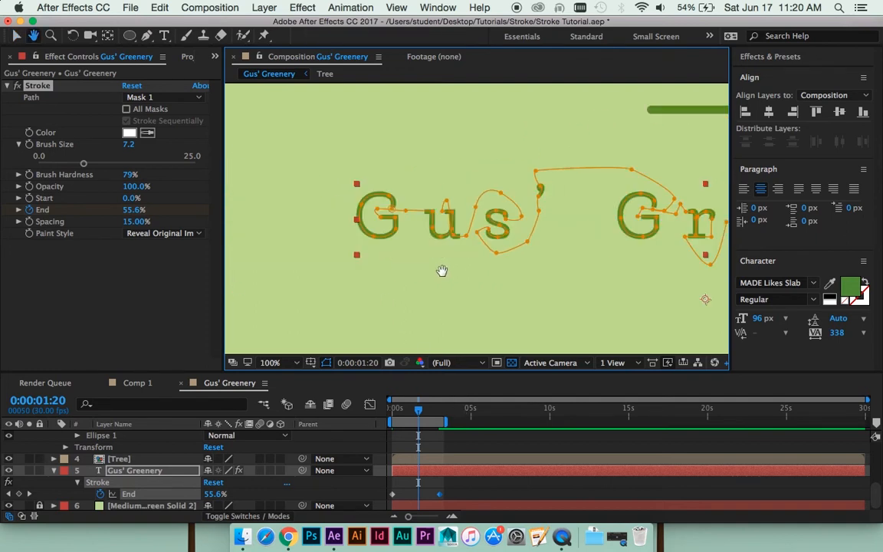
pyautogui.press(',')
pyautogui.press('v')
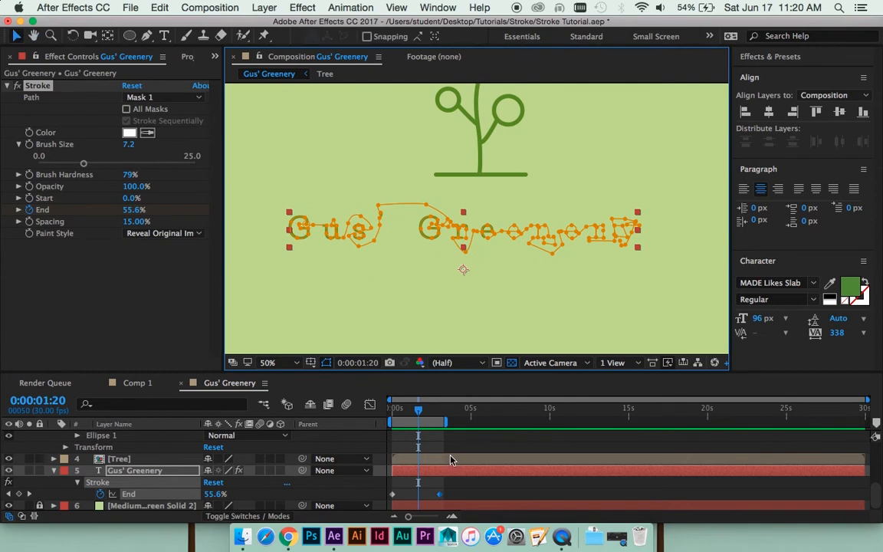
# - Extend the work area to about 9 seconds and save the project with the playhead at 0:00:03:00
pyautogui.press('super+s')
pyautogui.moveTo(446, 423); pyautogui.dragTo(532, 423)
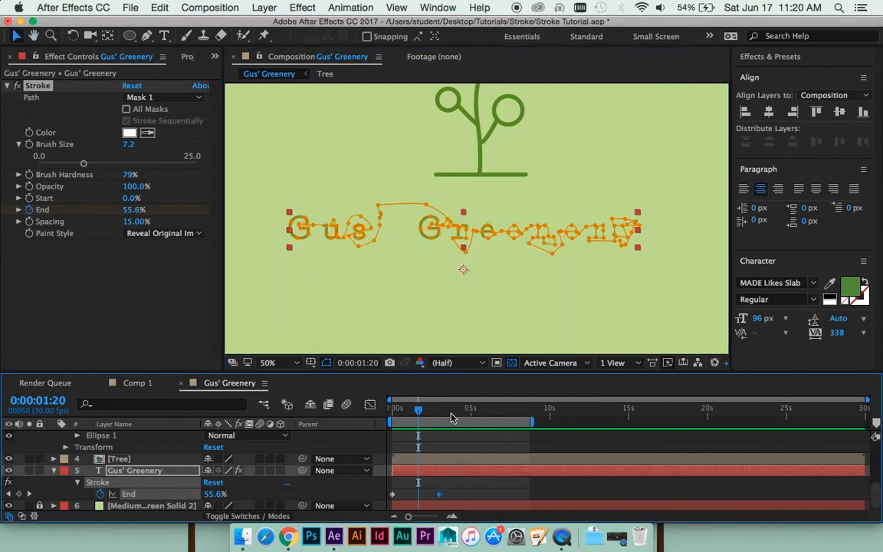
pyautogui.moveTo(418, 412); pyautogui.dragTo(435, 411)
pyautogui.press('super+s')
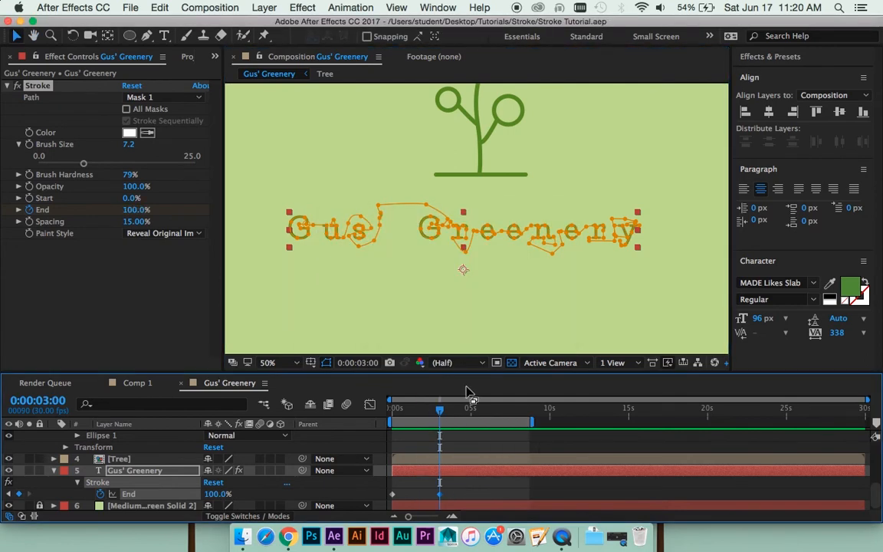
# - Deselect the text layer, inspect the tree and title up close, and return to the start of the timeline
pyautogui.click(463, 493)
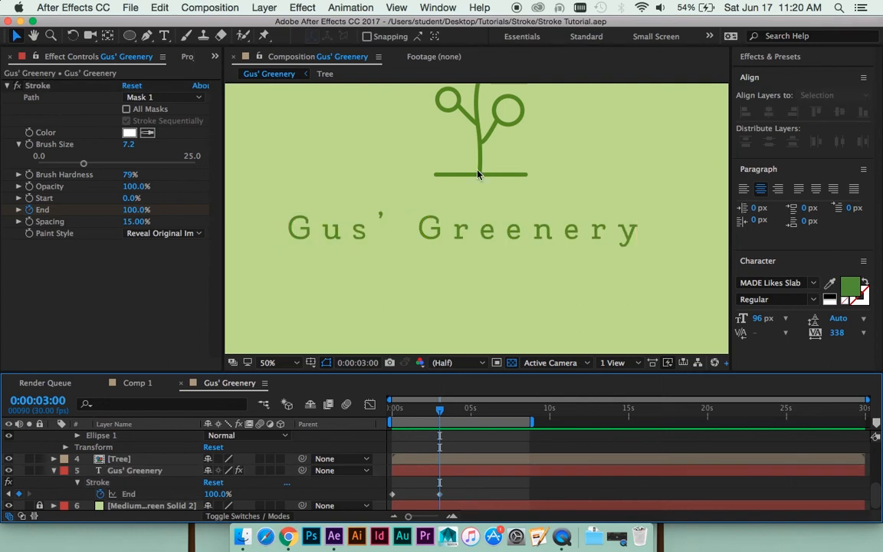
pyautogui.scroll(5, 423, 169)
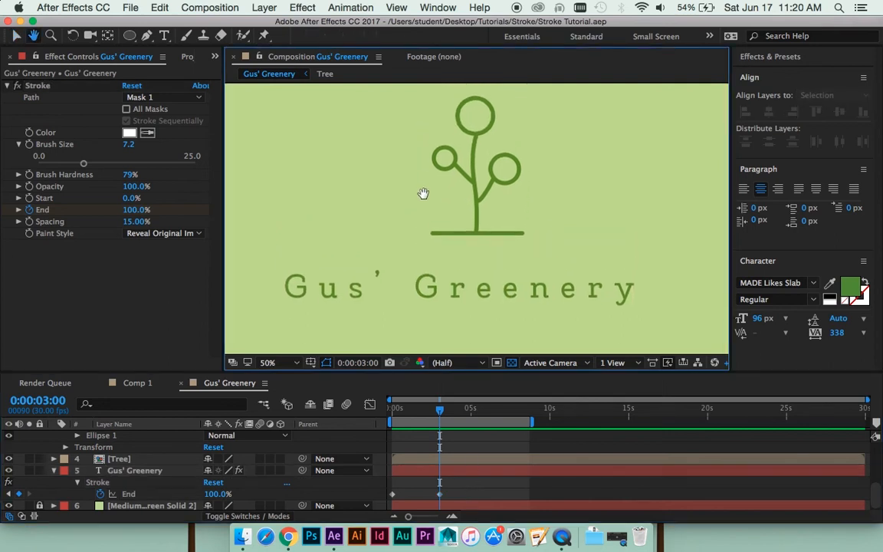
pyautogui.press('.')
pyautogui.moveTo(495, 225); pyautogui.dragTo(548, 156)
pyautogui.press('v')
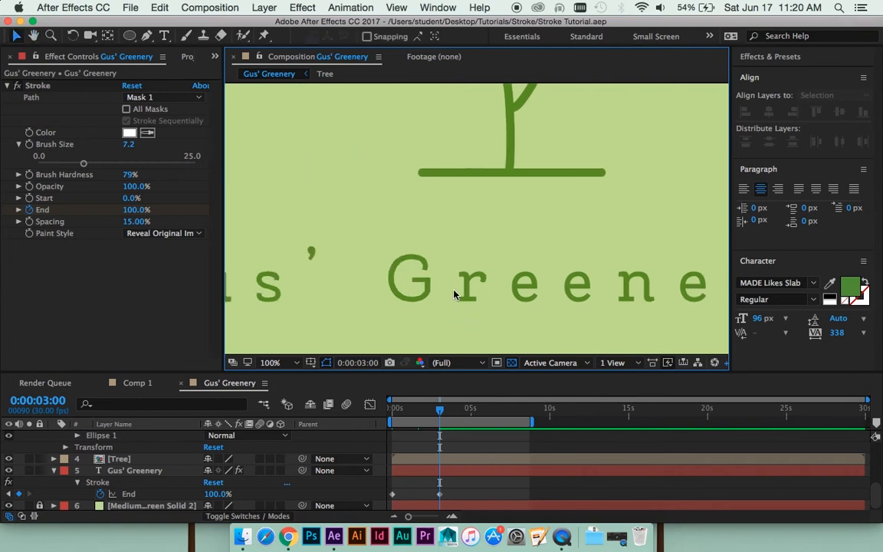
pyautogui.press('h')
pyautogui.moveTo(580, 245)
pyautogui.mouseDown()
pyautogui.moveTo(384, 231)
pyautogui.moveTo(565, 251)
pyautogui.mouseUp()
pyautogui.press(',')
pyautogui.press('v')
pyautogui.moveTo(440, 409); pyautogui.dragTo(392, 408)
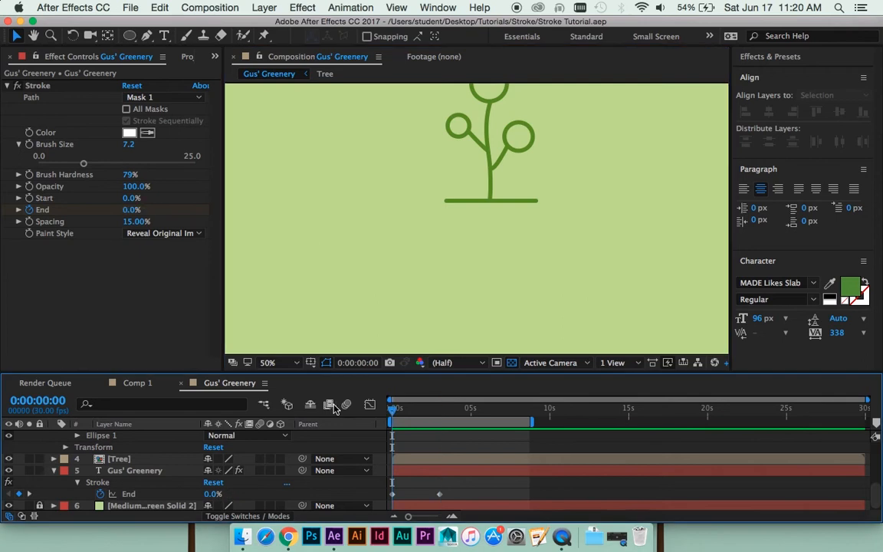
# - Preview the title reveal and move the second Stroke End keyframe earlier, to about 2 seconds
pyautogui.press('space')
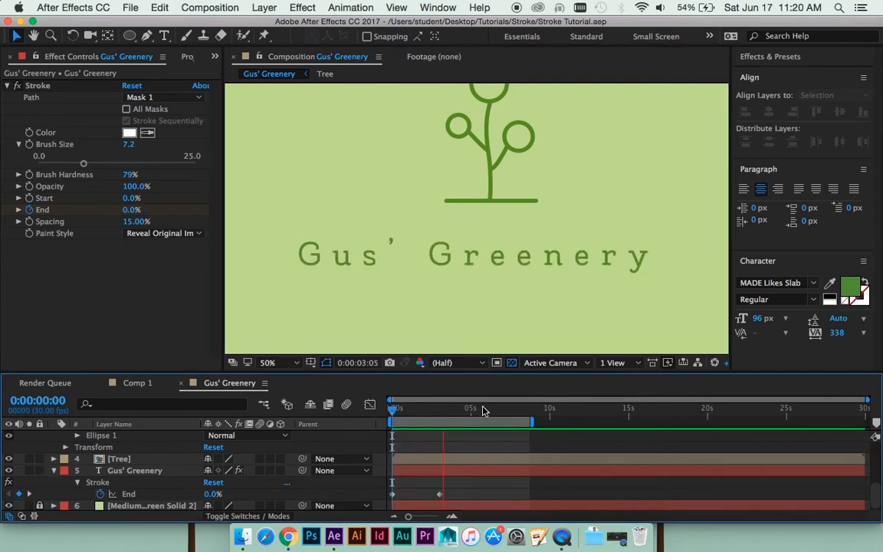
pyautogui.press('space')
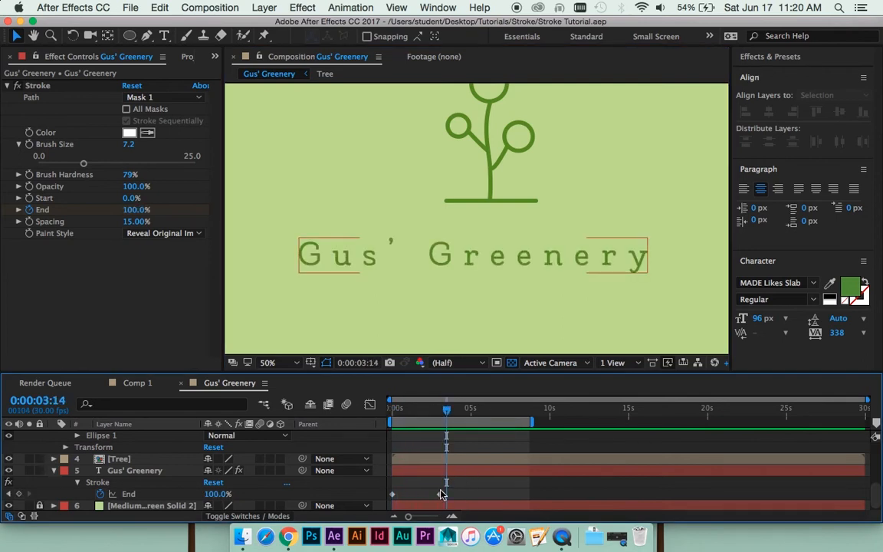
pyautogui.moveTo(440, 497); pyautogui.dragTo(423, 496)
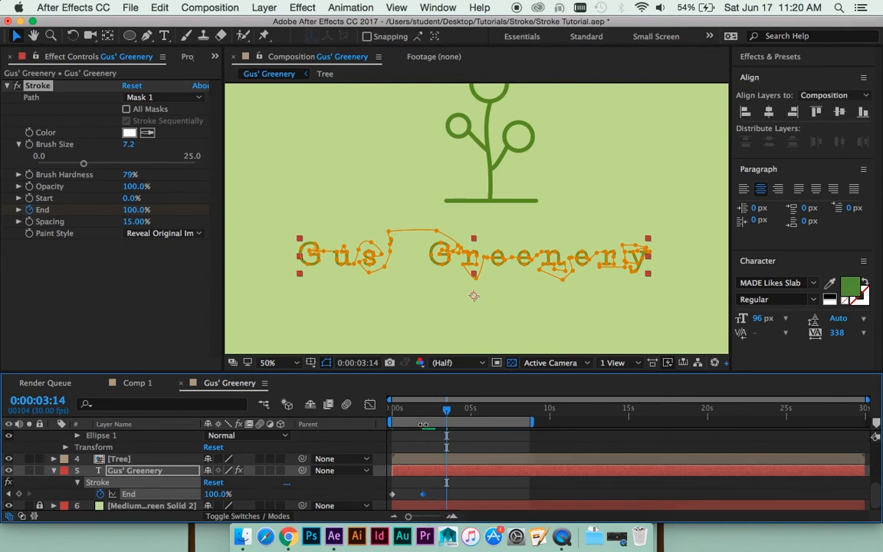
# - Play the shortened title reveal and scrub through it up to 0:00:03:29
pyautogui.press('space')
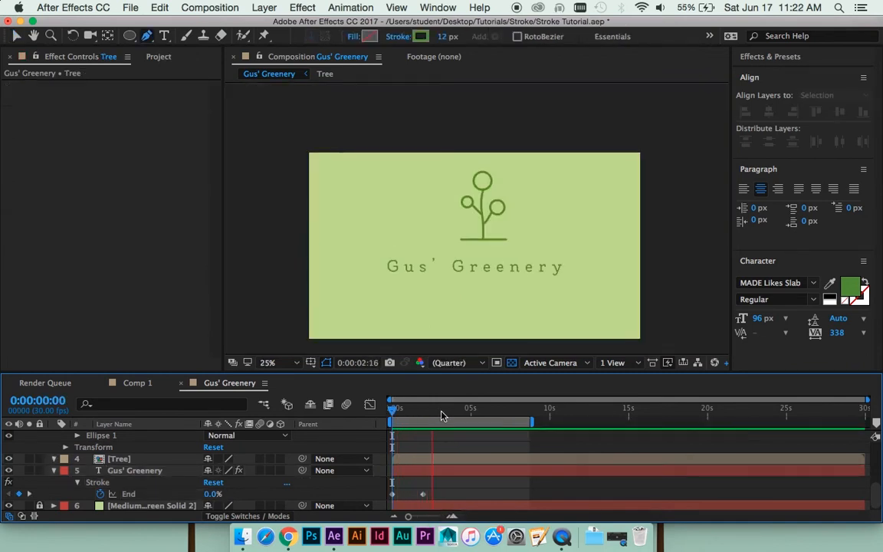
pyautogui.press('space')
pyautogui.press('.')
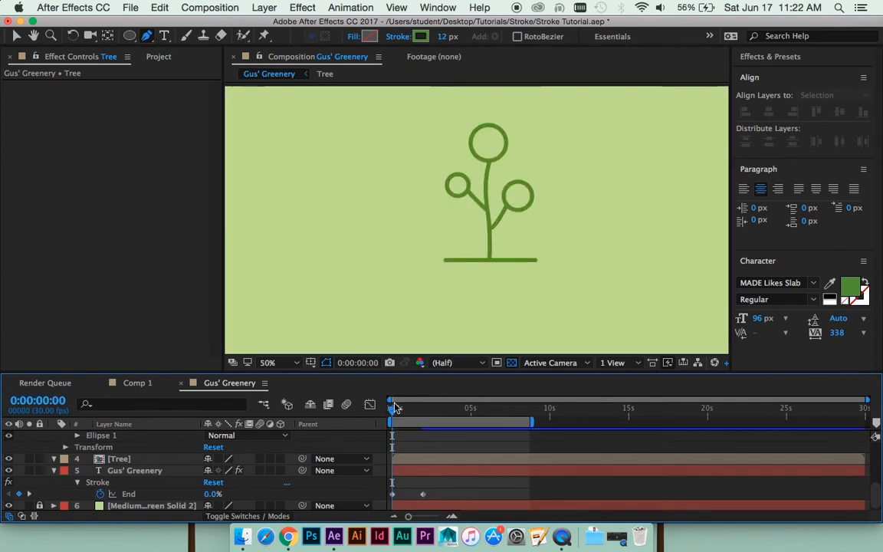
pyautogui.moveTo(394, 407); pyautogui.dragTo(418, 409)
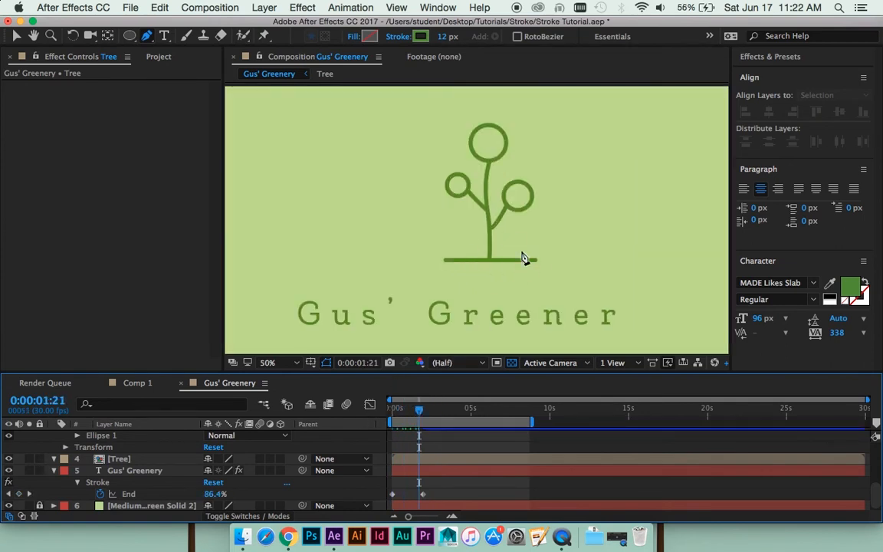
pyautogui.press('.')
pyautogui.moveTo(420, 409); pyautogui.dragTo(455, 409)
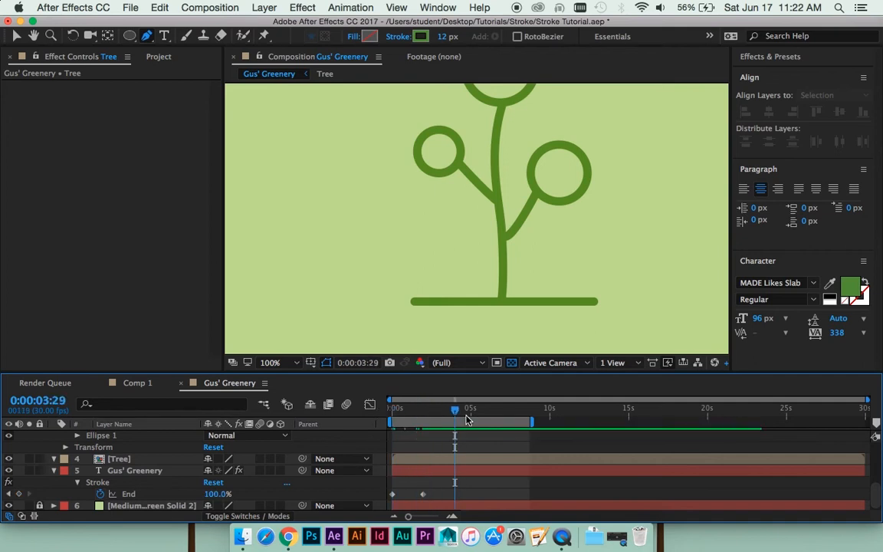
# - Copy the Branch 2, Branch 1 and Base and Trunk layers from the Tree composition into Gus' Greenery, above the Tree layer
pyautogui.doubleClick(428, 461)
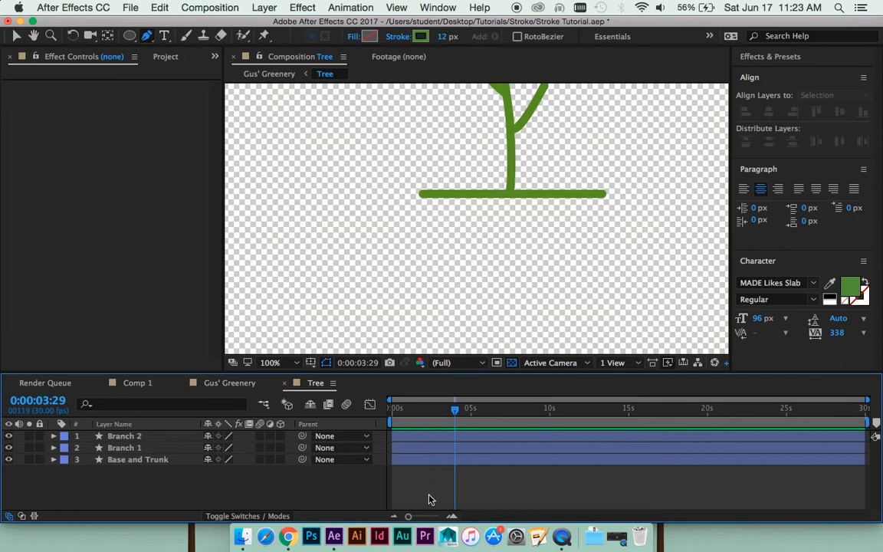
pyautogui.moveTo(440, 485); pyautogui.dragTo(415, 435)
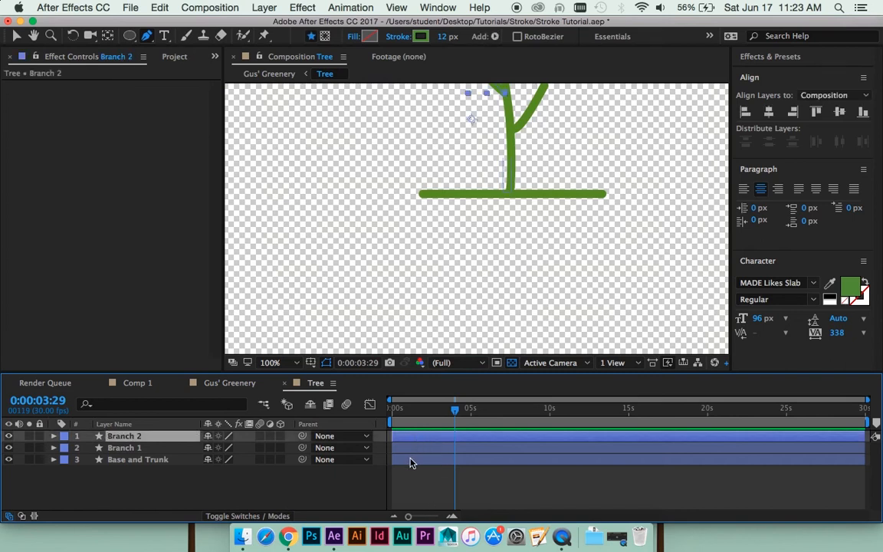
pyautogui.keyDown('shift'); pyautogui.click(410, 462); pyautogui.keyUp('shift')
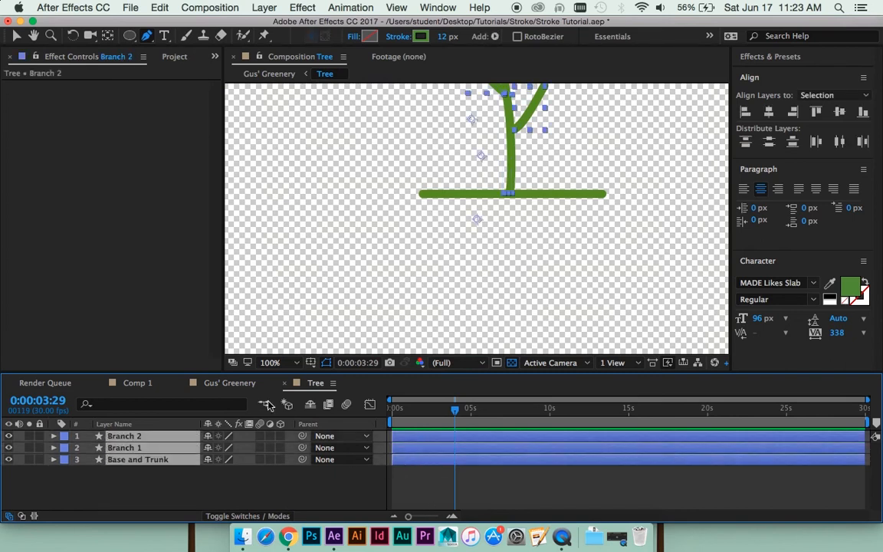
pyautogui.click(239, 383)
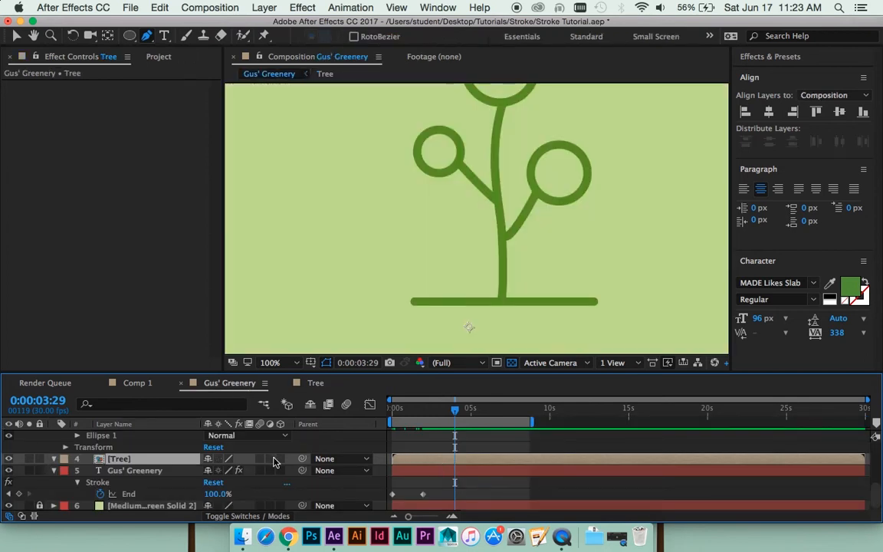
pyautogui.click(149, 470)
pyautogui.click(150, 460)
pyautogui.press('super+v')
# - Delete the nested Tree layer from the Gus' Greenery composition
pyautogui.click(119, 494)
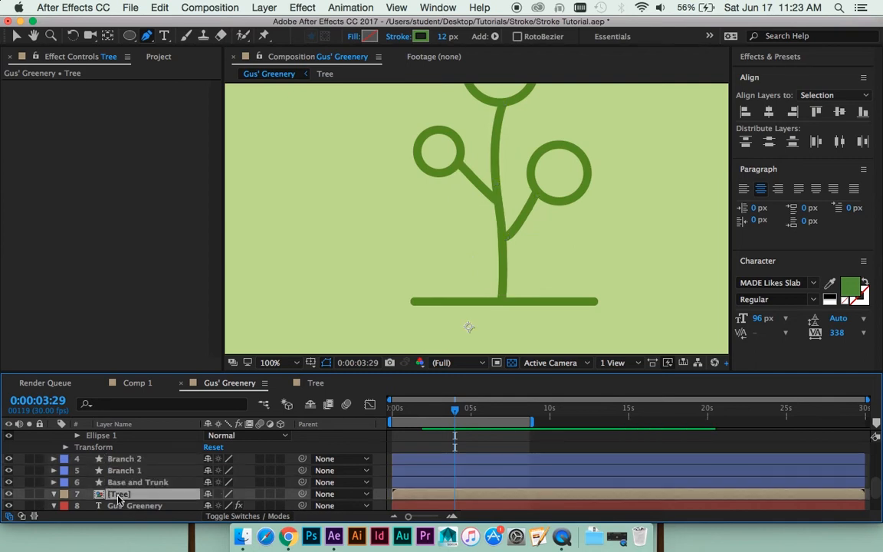
pyautogui.press('Delete')
pyautogui.press(',')
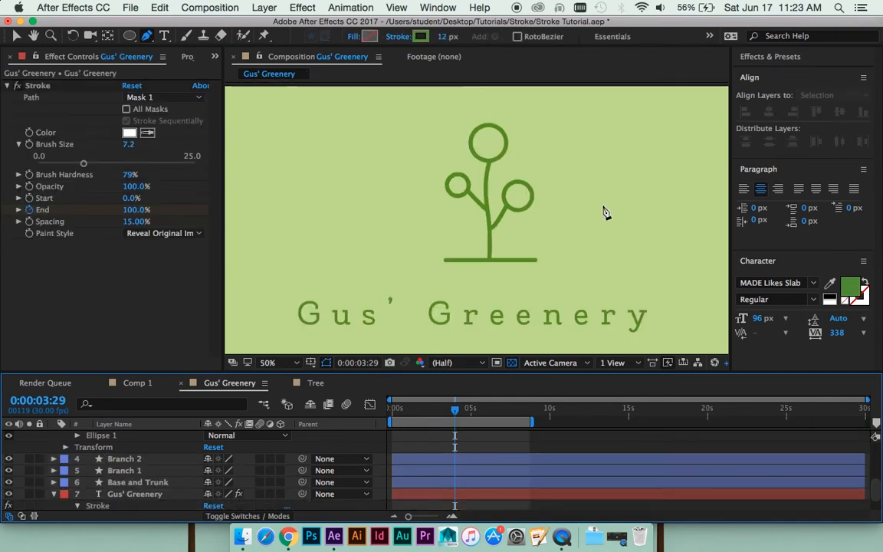
# - Return to the start of the timeline and add Trim Paths to the Base and Trunk layer
pyautogui.moveTo(454, 409); pyautogui.dragTo(392, 410)
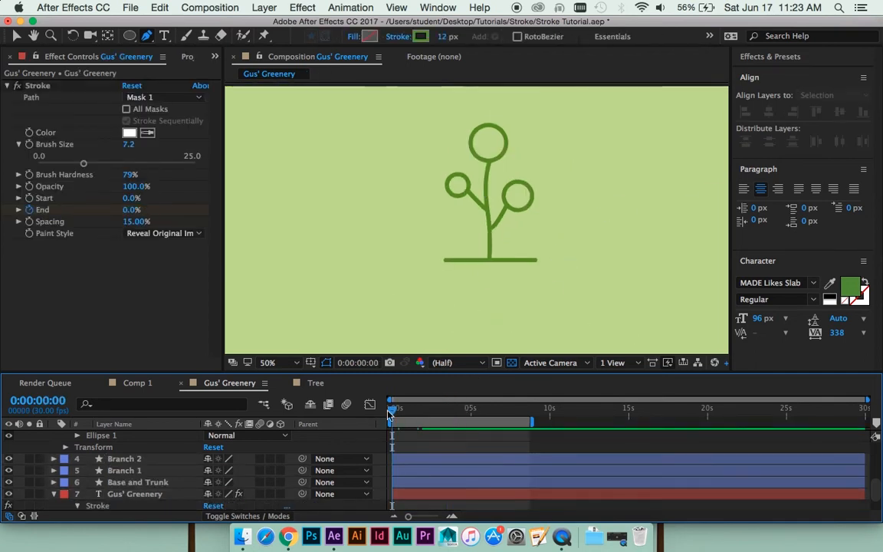
pyautogui.click(399, 481)
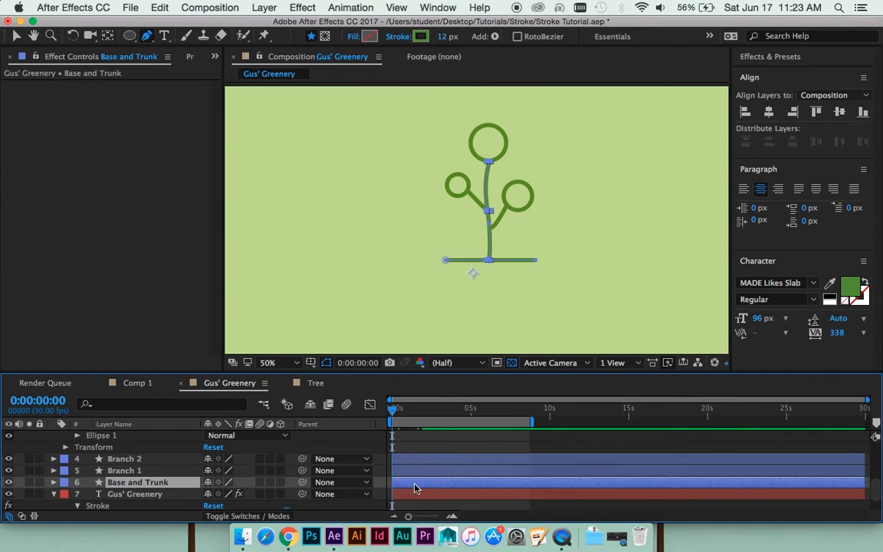
pyautogui.click(52, 482)
pyautogui.scroll(-3, 132, 443)
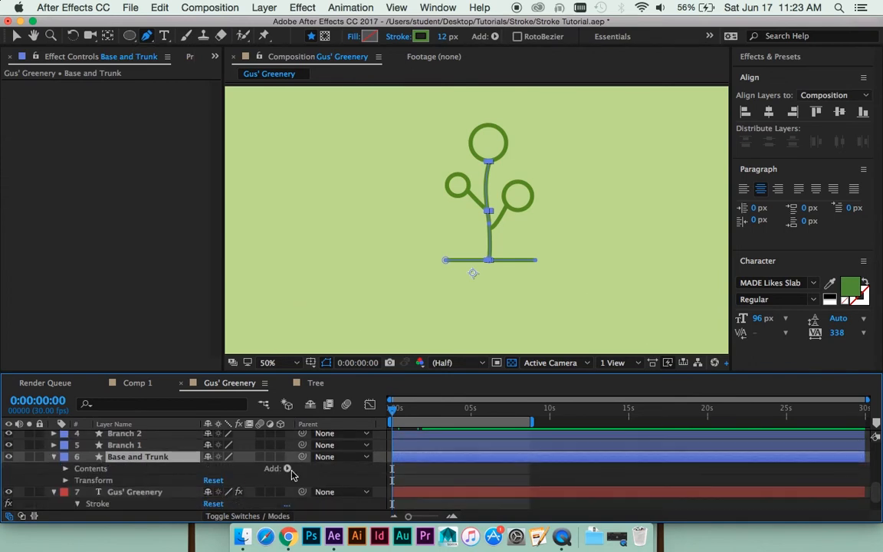
pyautogui.click(288, 469)
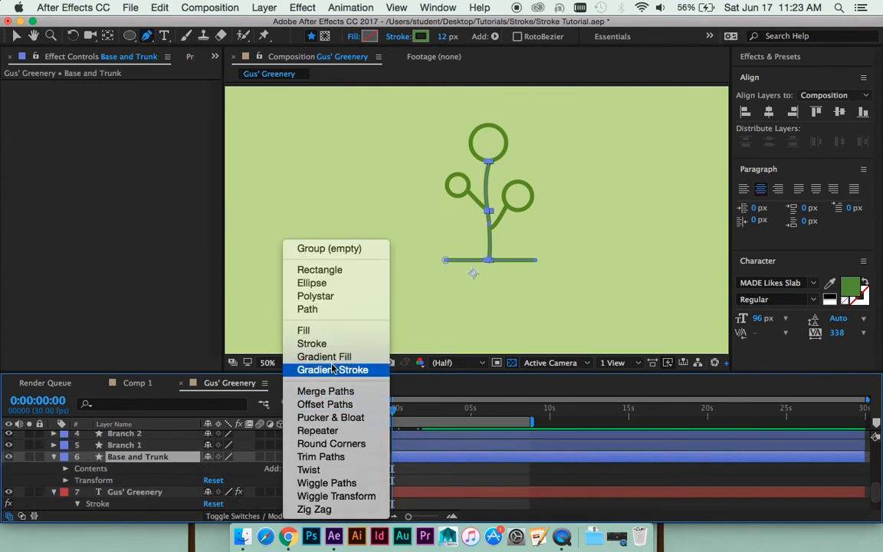
pyautogui.click(338, 456)
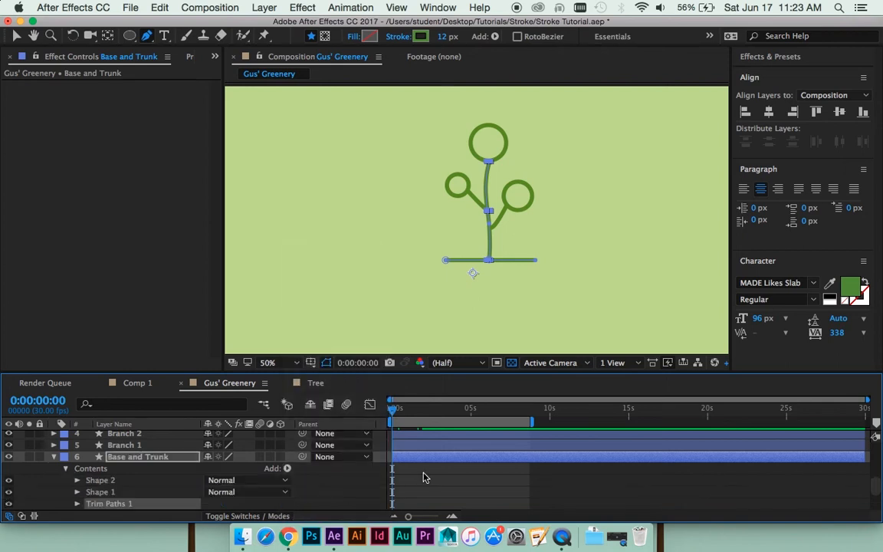
pyautogui.scroll(-2, 452, 481)
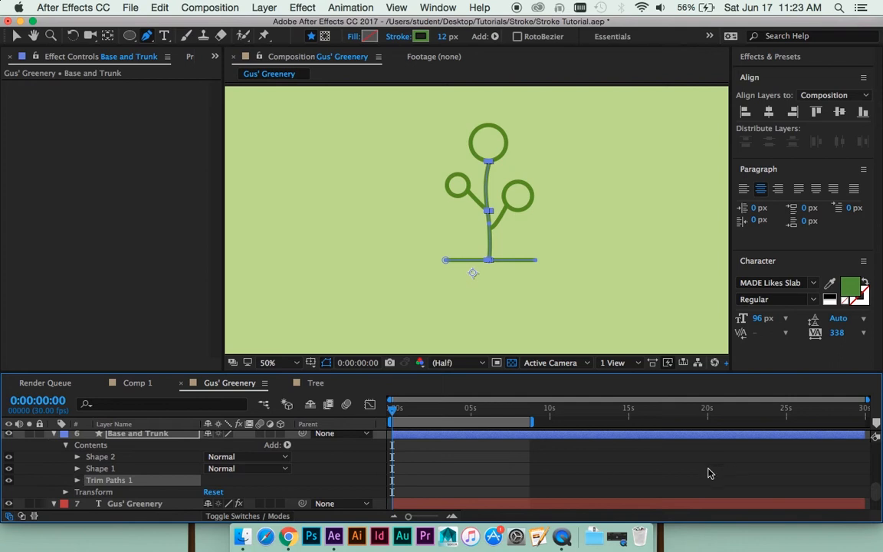
# - Duplicate the Base and Trunk layer together with its Trim Paths
pyautogui.scroll(1, 510, 458)
pyautogui.click(456, 454)
pyautogui.click(439, 448)
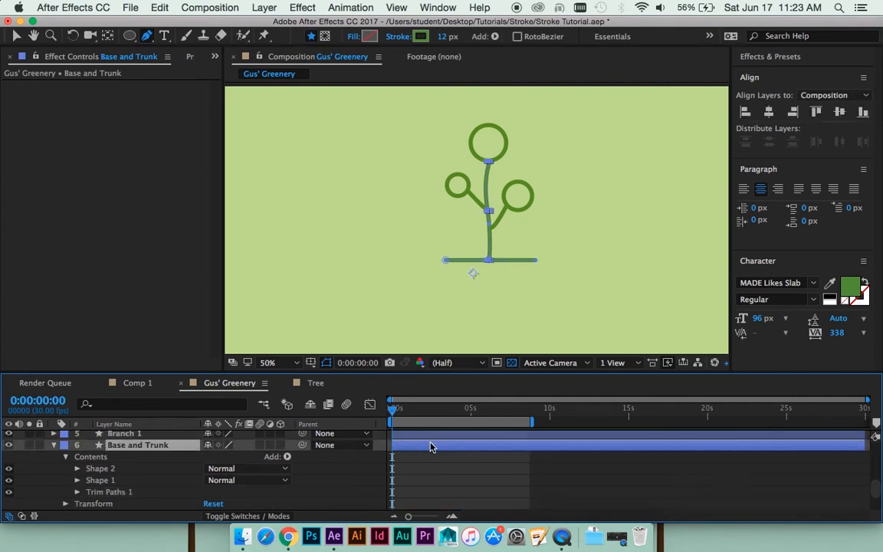
pyautogui.press('super+d')
pyautogui.scroll(-1, 188, 466)
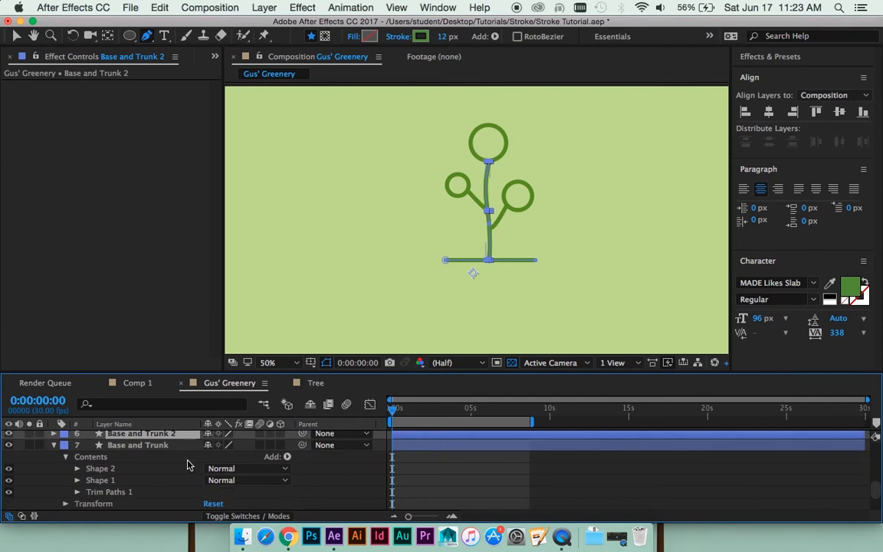
# - Delete Shape 2 from the original Base and Trunk layer and Shape 1 from its duplicate
pyautogui.click(142, 445)
pyautogui.click(107, 469)
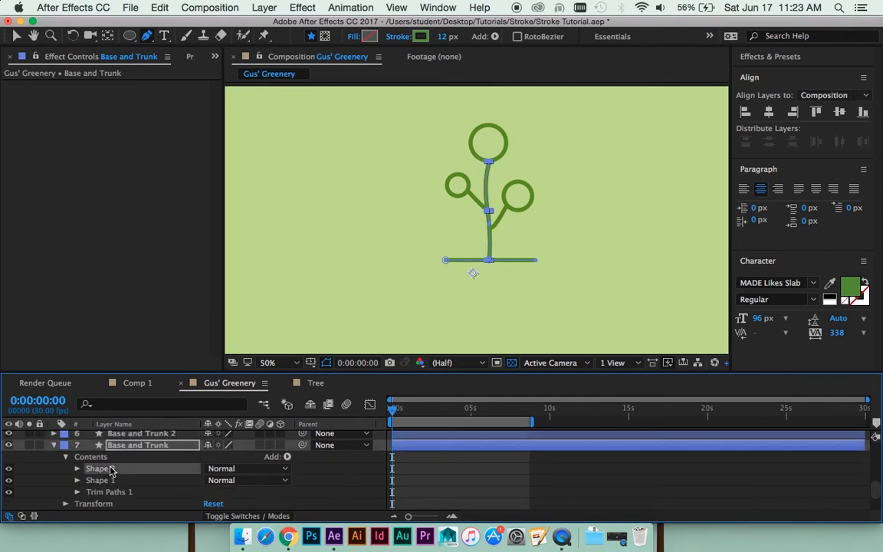
pyautogui.press('Delete')
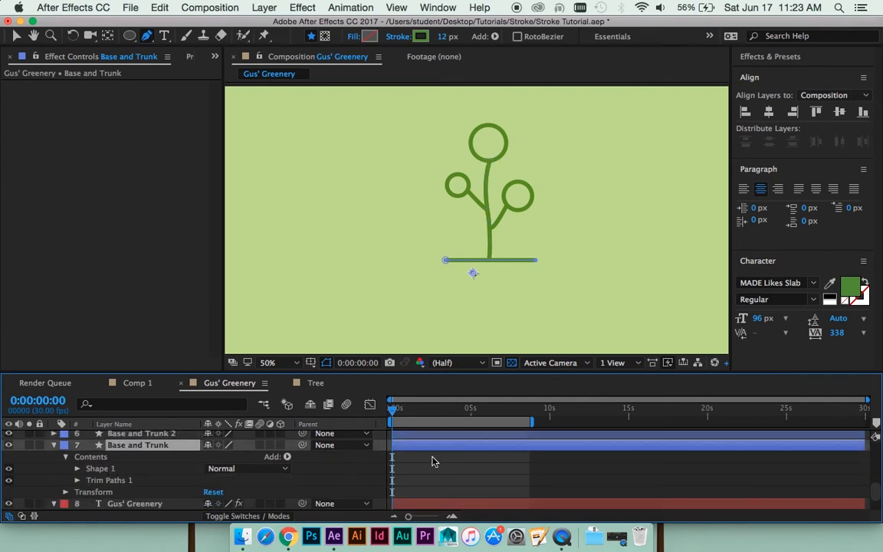
pyautogui.click(471, 433)
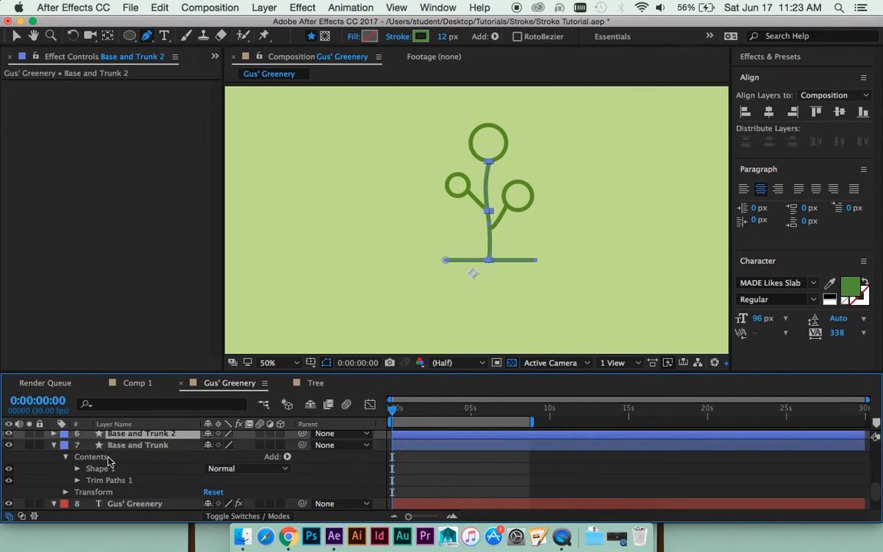
pyautogui.click(54, 435)
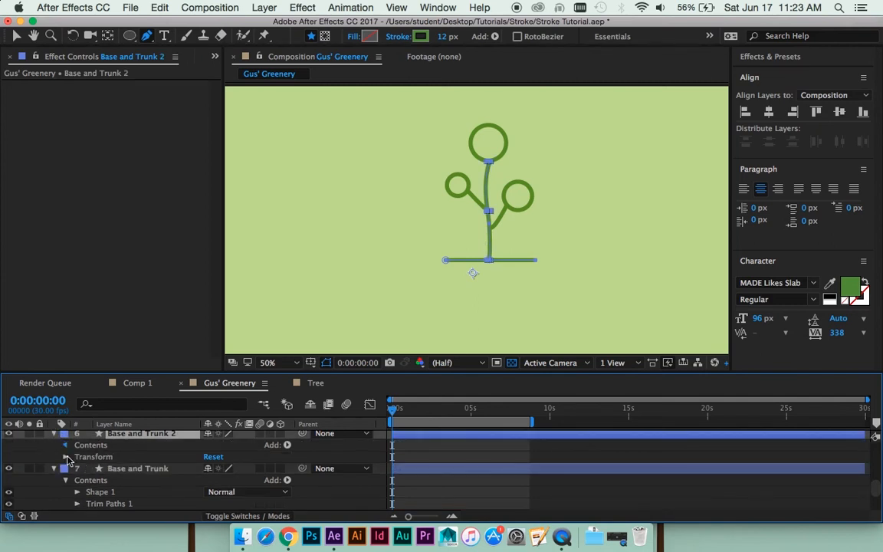
pyautogui.click(65, 444)
pyautogui.press('Delete')
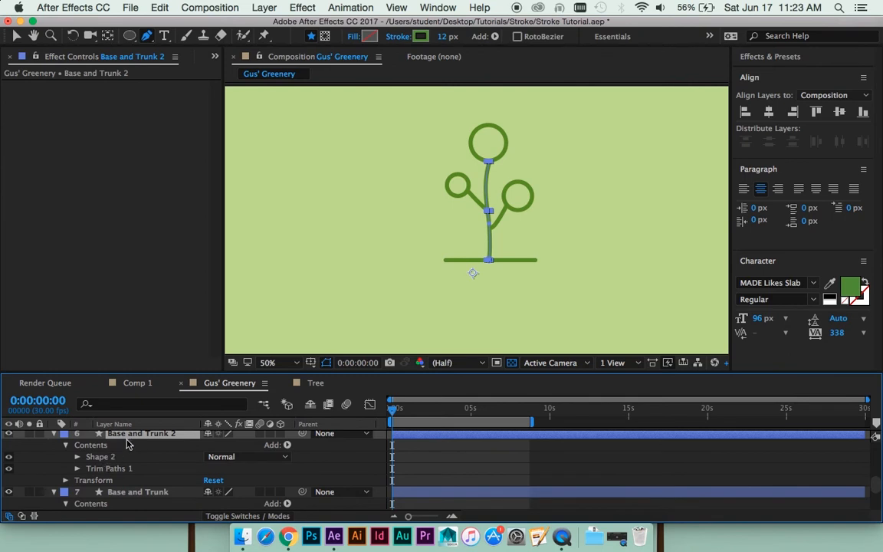
# - Rename the duplicate layer holding the vertical trunk shape as Trunk
pyautogui.press('Return')
pyautogui.write('Tru')
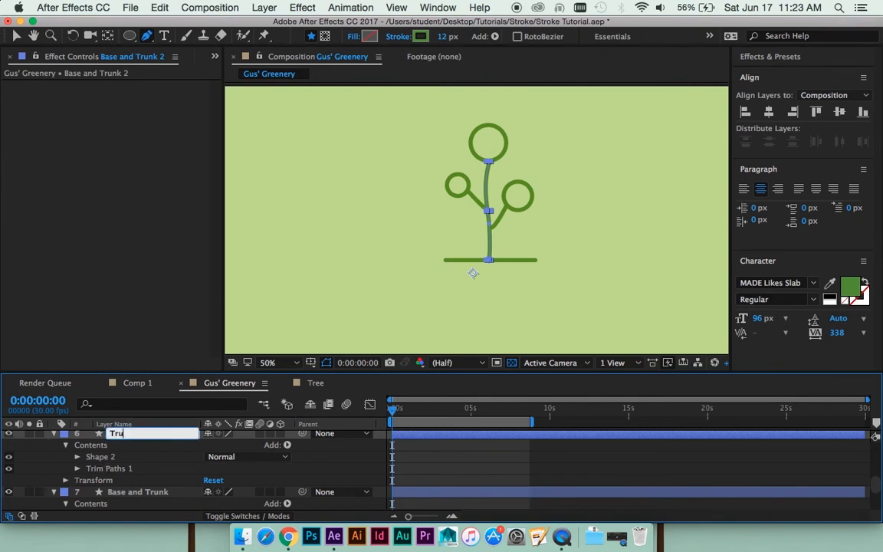
pyautogui.write('nk')
pyautogui.press('Return')
# - Rename the original layer holding the horizontal ground line as Base
pyautogui.press('super+Down')
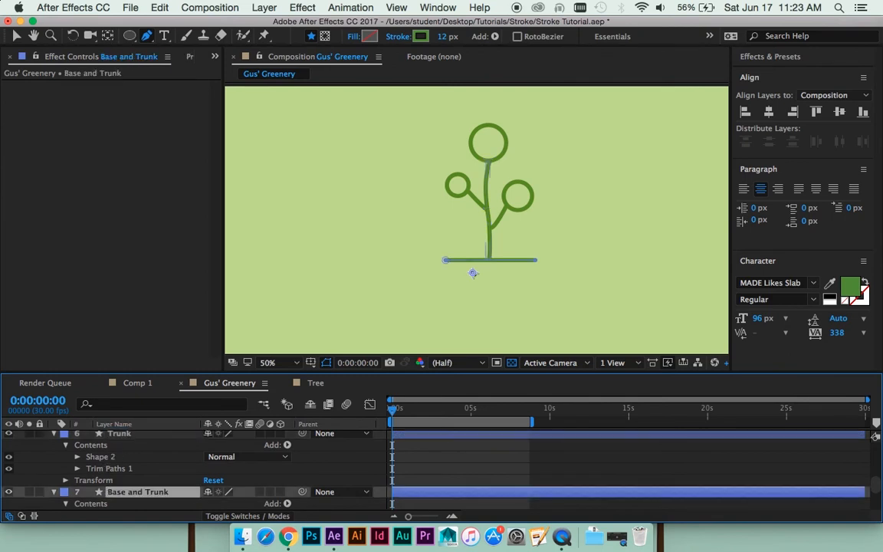
pyautogui.press('Return')
pyautogui.write('Baes')
pyautogui.press('Return')
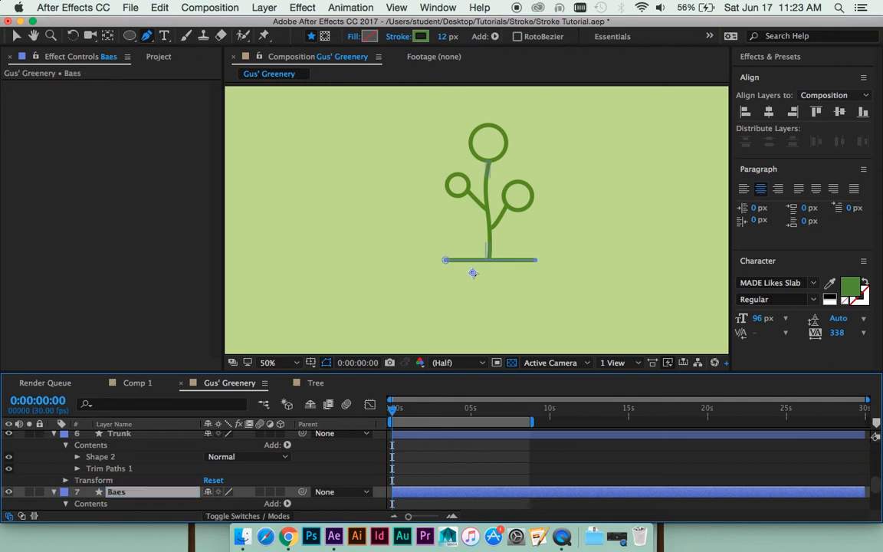
pyautogui.press('Return')
pyautogui.write('Base')
pyautogui.press('Return')
# - At 0:00:01:05, set the Base layer's Trim Paths End to 0% and keyframe both its Start and End
pyautogui.scroll(-4, 449, 469)
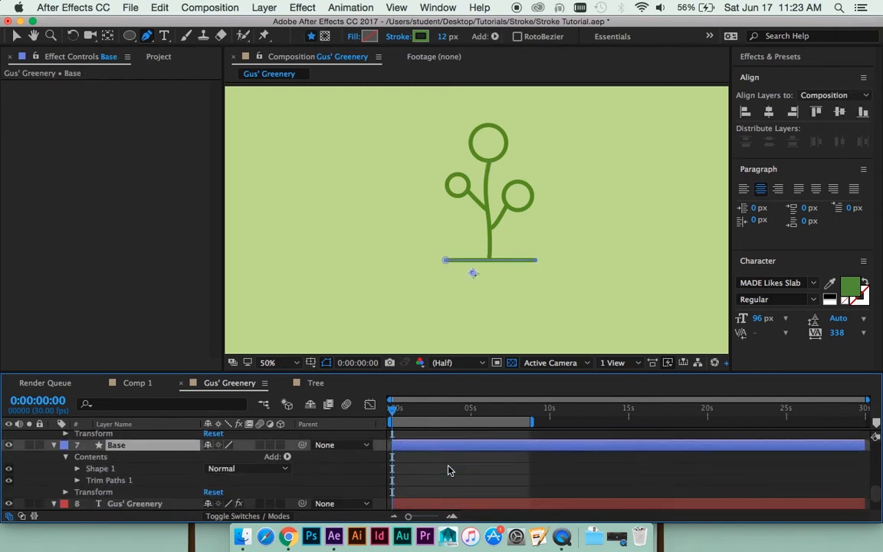
pyautogui.scroll(-2, 373, 407)
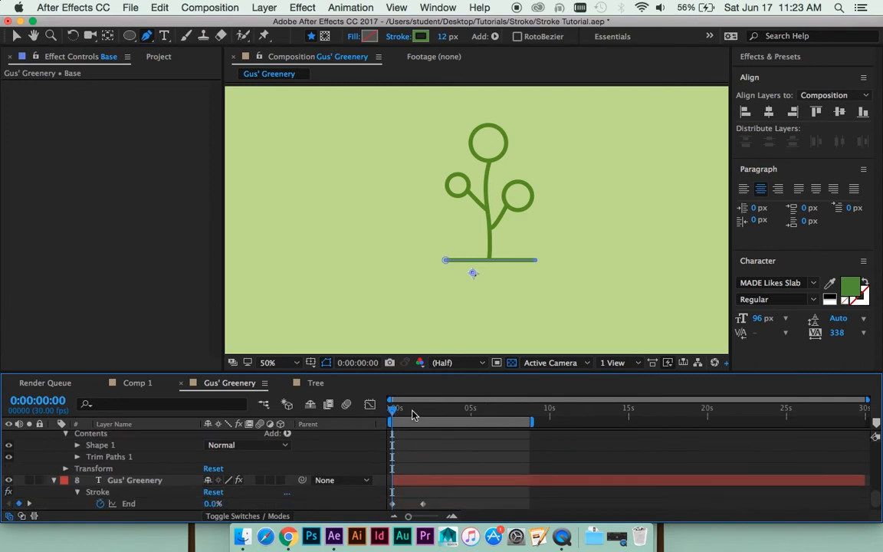
pyautogui.moveTo(414, 410); pyautogui.dragTo(409, 415)
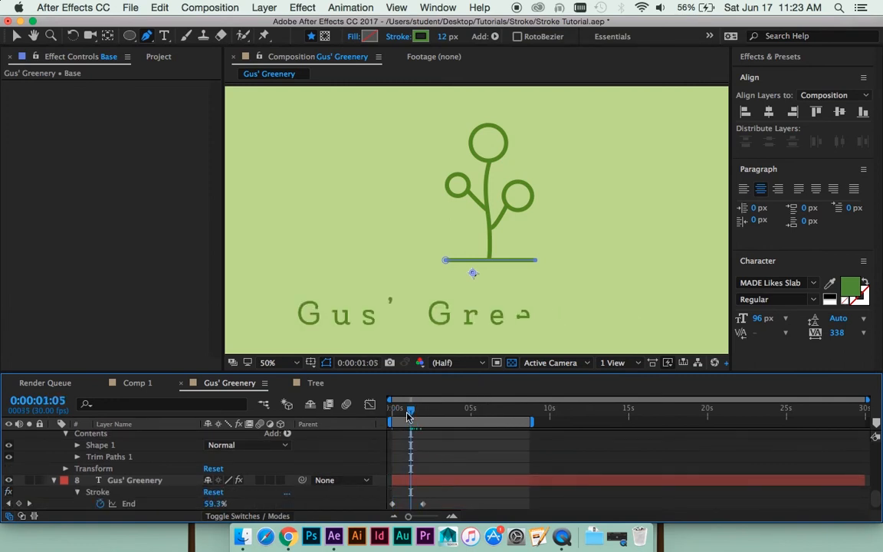
pyautogui.click(77, 457)
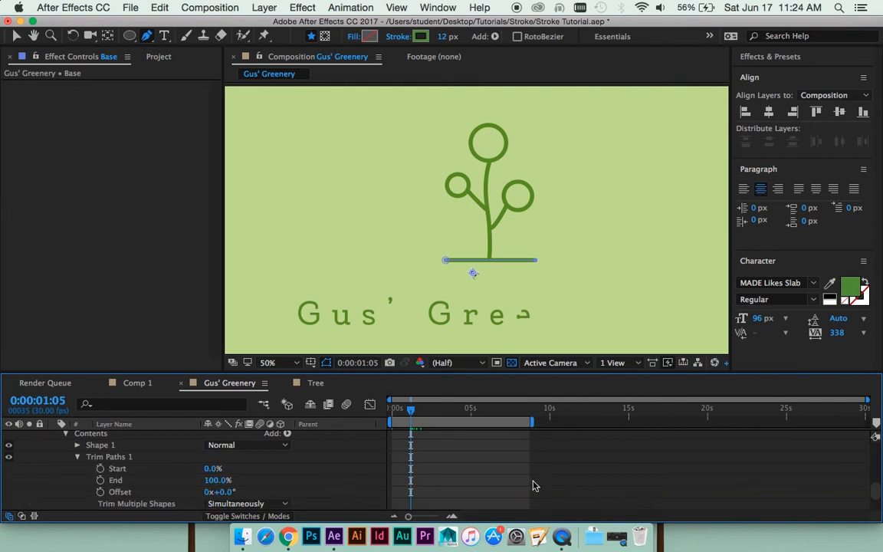
pyautogui.click(101, 468)
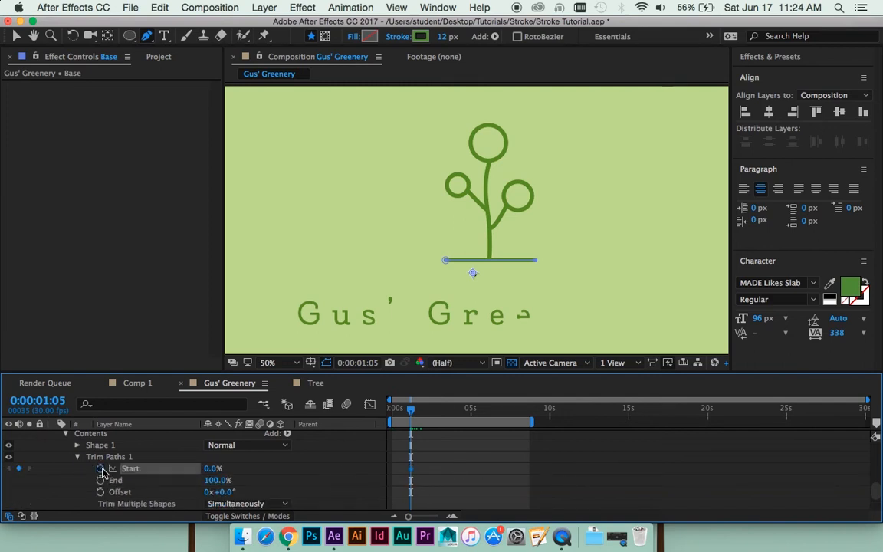
pyautogui.click(217, 480)
pyautogui.write('0')
pyautogui.press('Return')
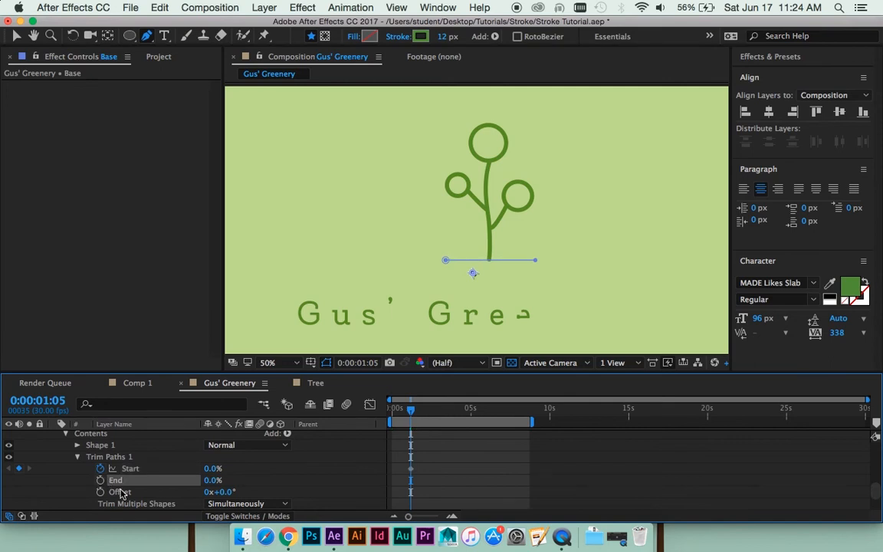
pyautogui.click(100, 480)
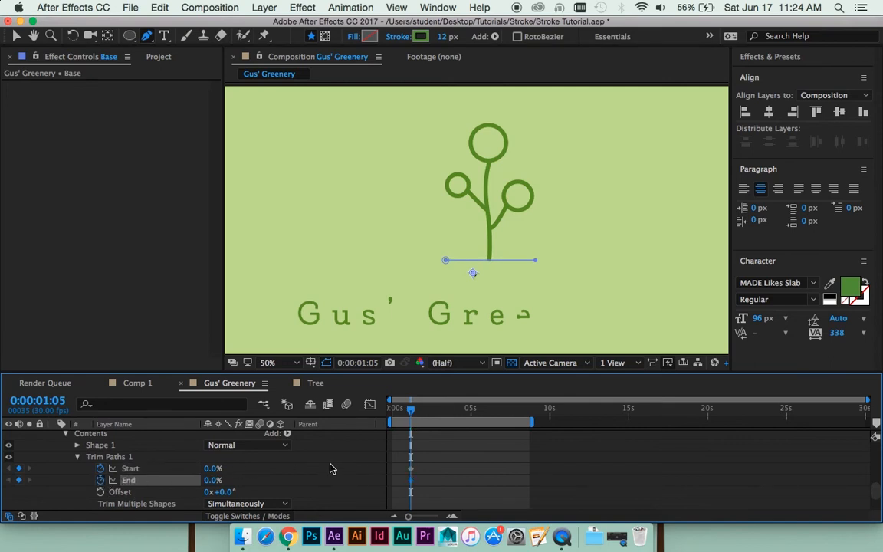
# - Keyframe the Base layer's Trim Paths End at 100% at 0:00:01:25
pyautogui.press('space')
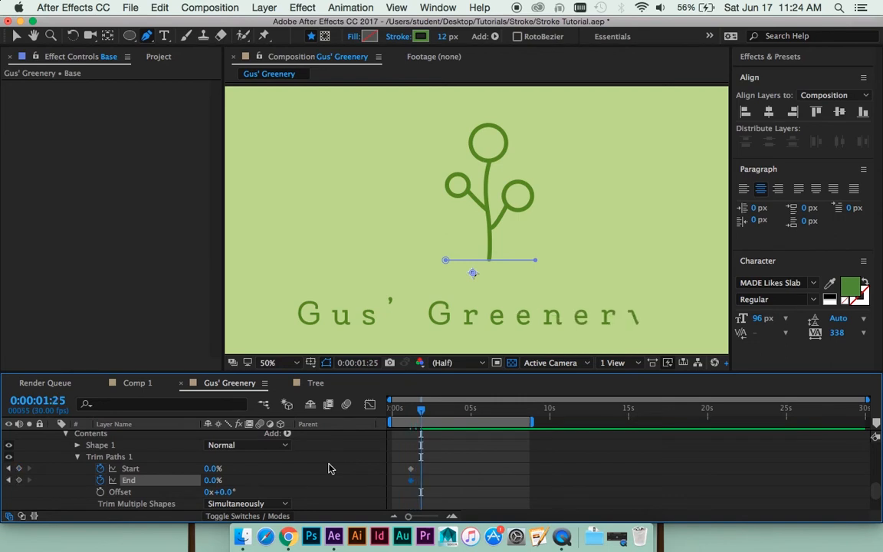
pyautogui.click(212, 480)
pyautogui.write('100')
pyautogui.press('Return')
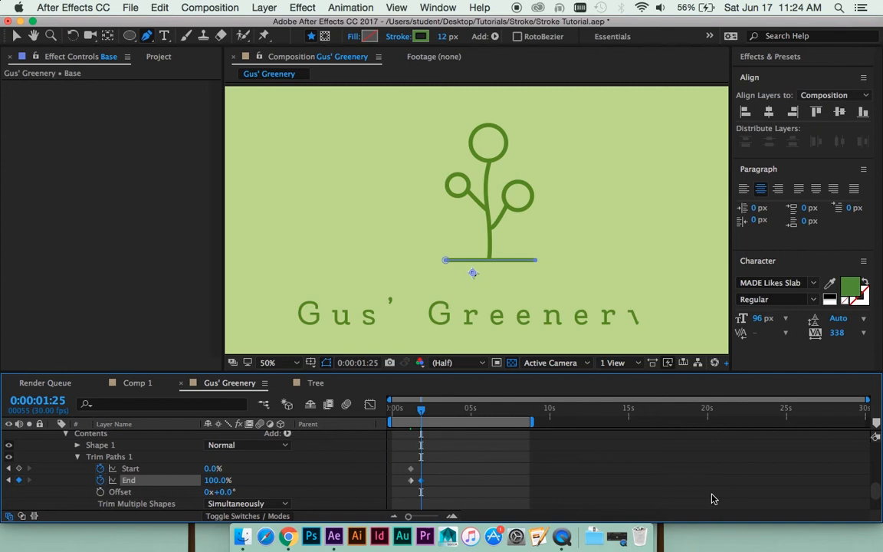
# - Apply Easy Ease to the Base layer's Trim Paths End keyframe at 0:00:01:25 and preview the ground line drawing on
pyautogui.click(499, 481)
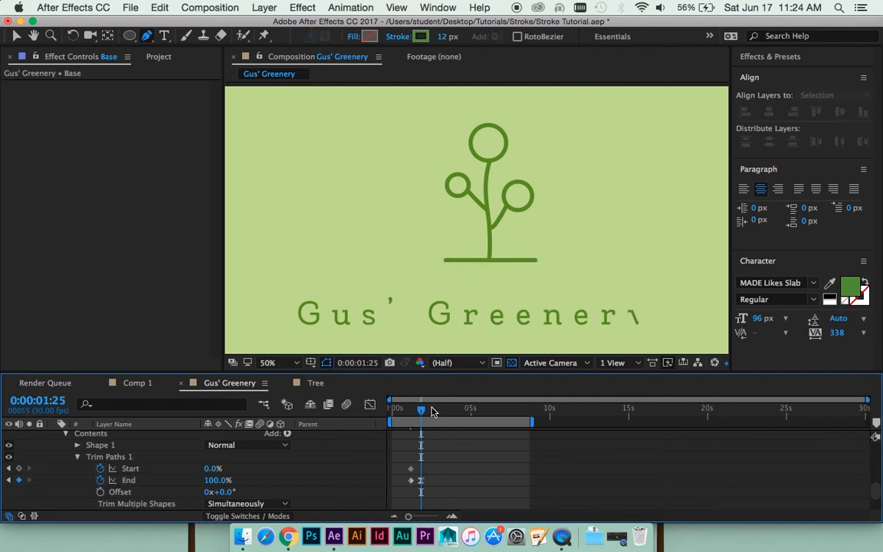
pyautogui.click(398, 412)
pyautogui.press('space')
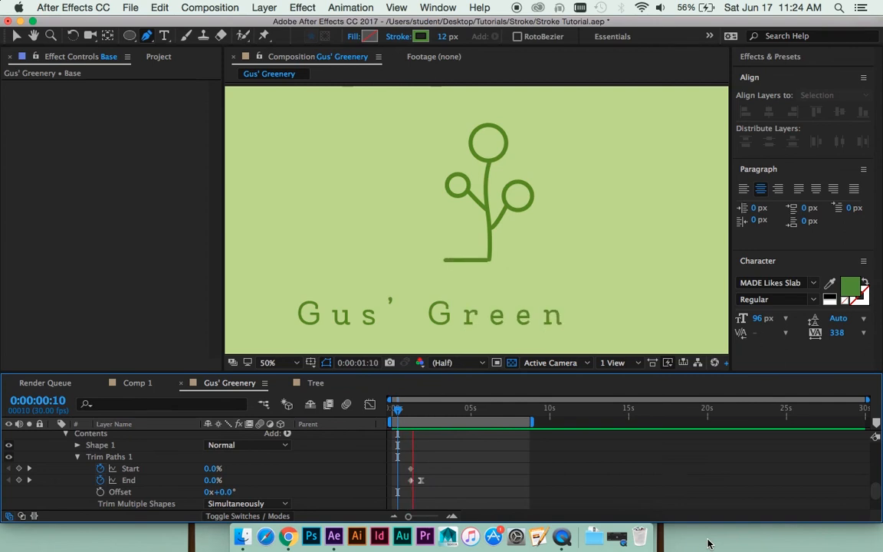
pyautogui.press('space')
# - Copy the Base layer's animated Trim Paths 1
pyautogui.moveTo(435, 412); pyautogui.dragTo(423, 426)
pyautogui.scroll(3, 440, 464)
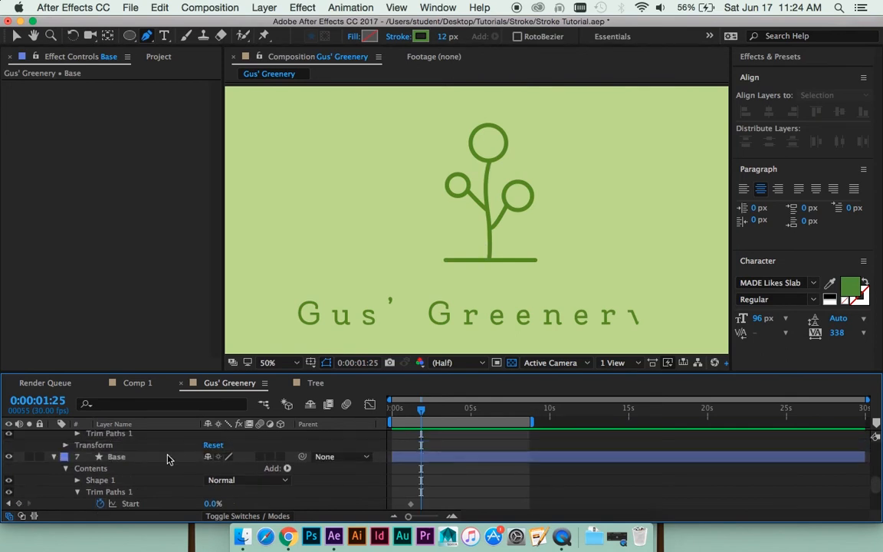
pyautogui.scroll(-1, 145, 475)
pyautogui.click(142, 481)
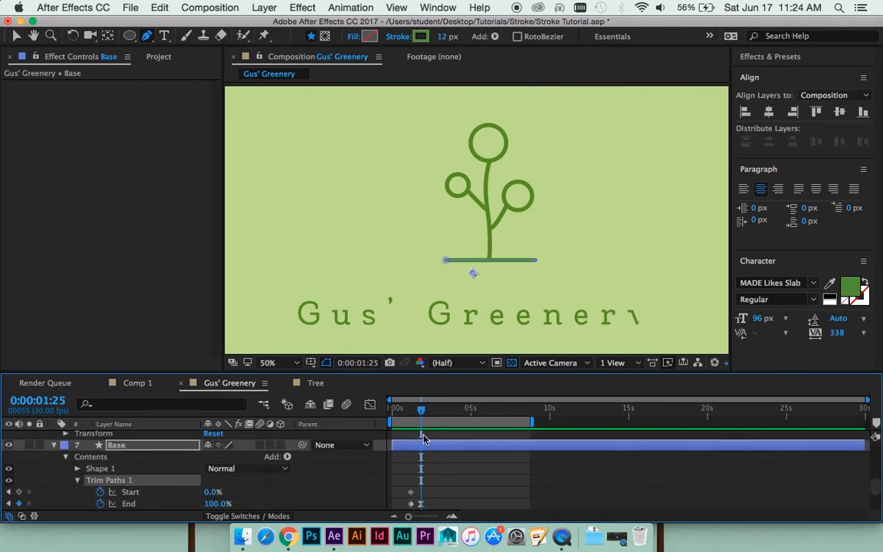
# - Paste the Base layer's Trim Paths keyframes onto the Trunk layer at 0:00:01:13 and preview the trunk growing
pyautogui.moveTo(421, 415); pyautogui.dragTo(410, 414)
pyautogui.press('space')
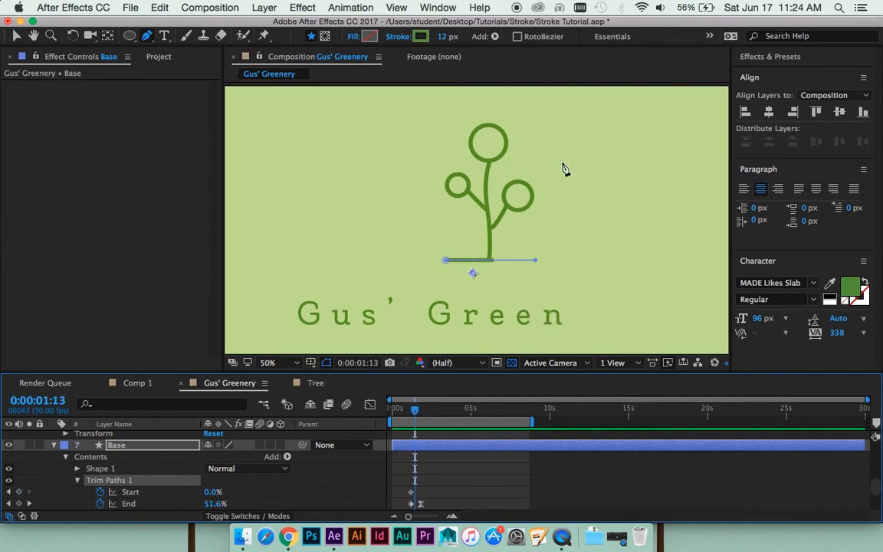
pyautogui.press('.')
pyautogui.moveTo(504, 265); pyautogui.dragTo(494, 245)
pyautogui.scroll(3, 427, 446)
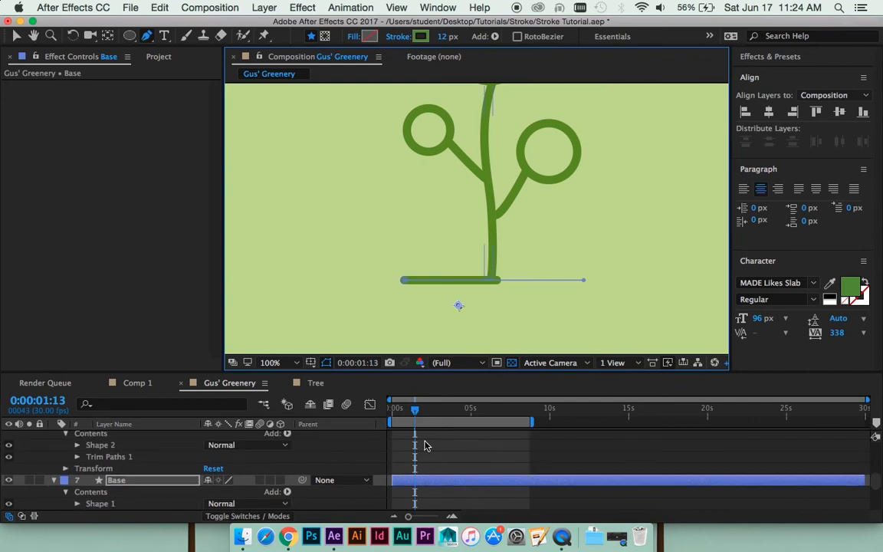
pyautogui.scroll(3, 427, 445)
pyautogui.click(433, 479)
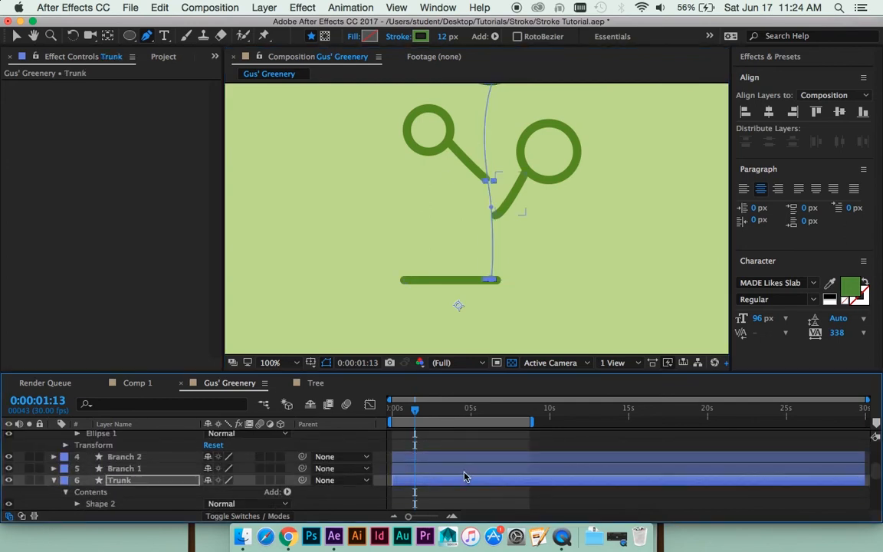
pyautogui.press('space')
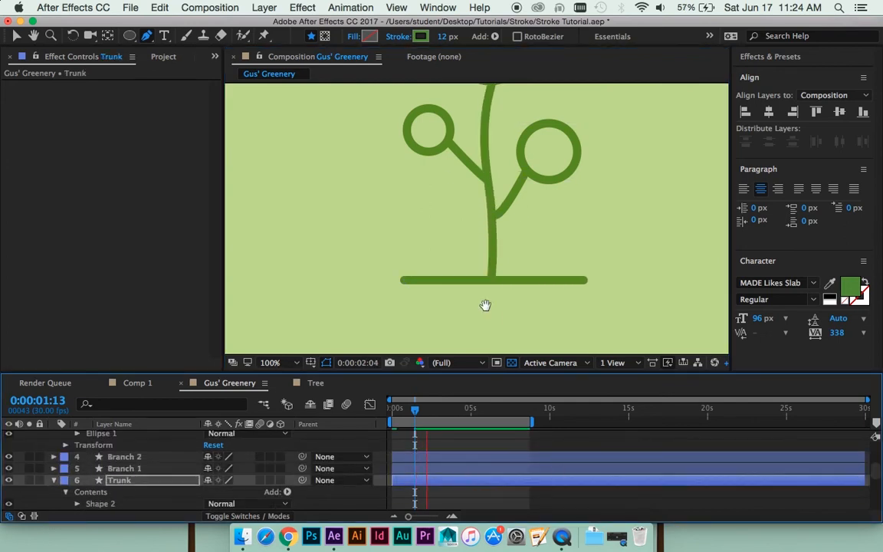
pyautogui.press('space')
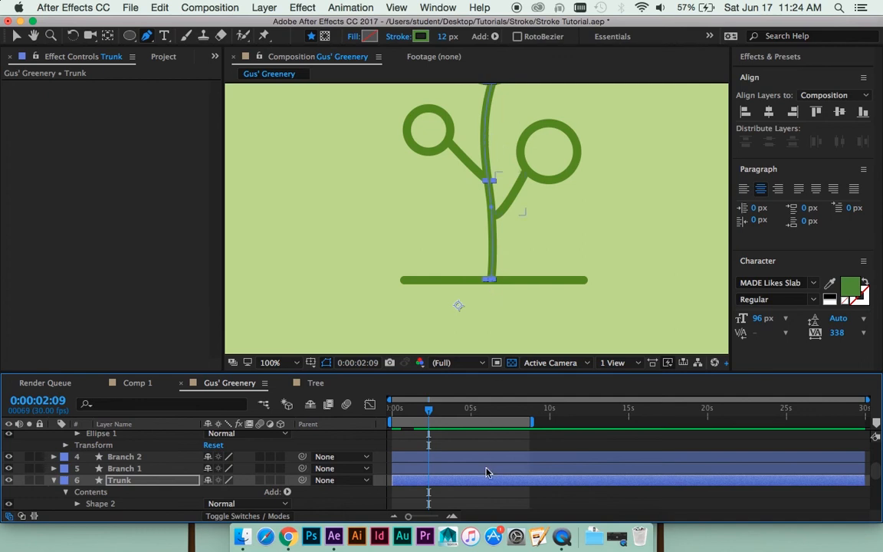
# - Paste the copied Trim Paths onto the Branch 1 layer at 0:00:01:18 and onto the Branch 2 layer at 0:00:01:21
pyautogui.moveTo(429, 411); pyautogui.dragTo(419, 413)
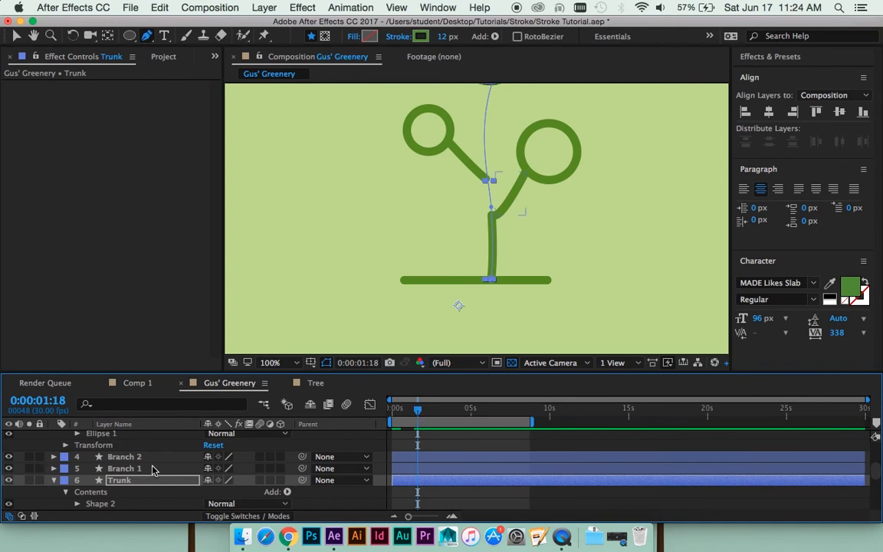
pyautogui.click(437, 469)
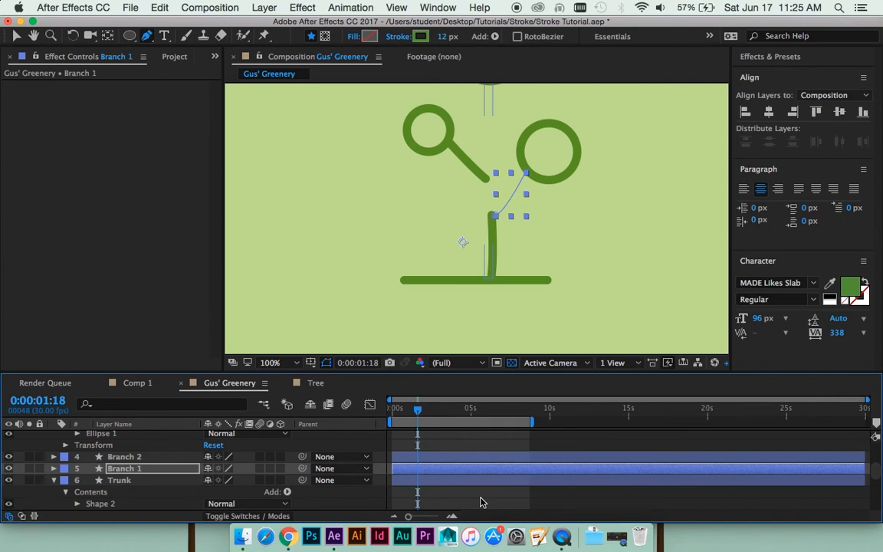
pyautogui.press('pagedown')
pyautogui.press('pagedown')
pyautogui.press('pagedown')
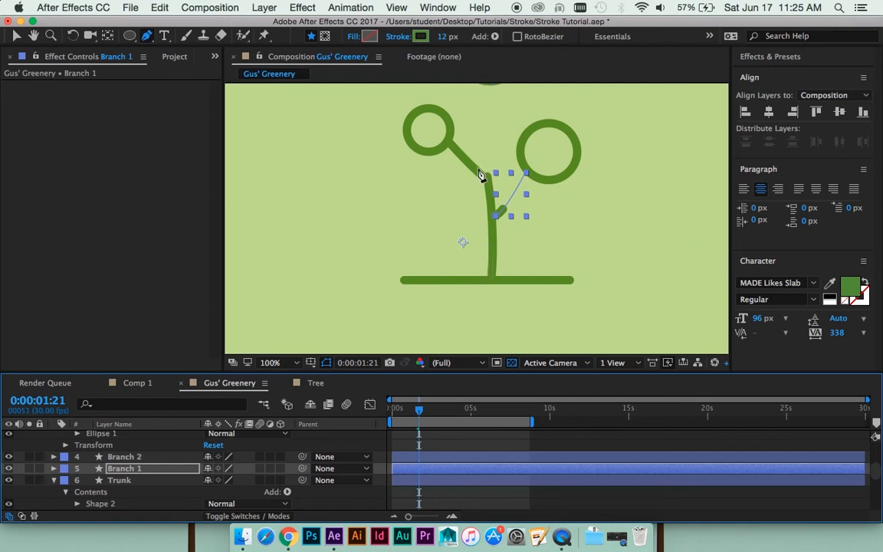
pyautogui.click(440, 457)
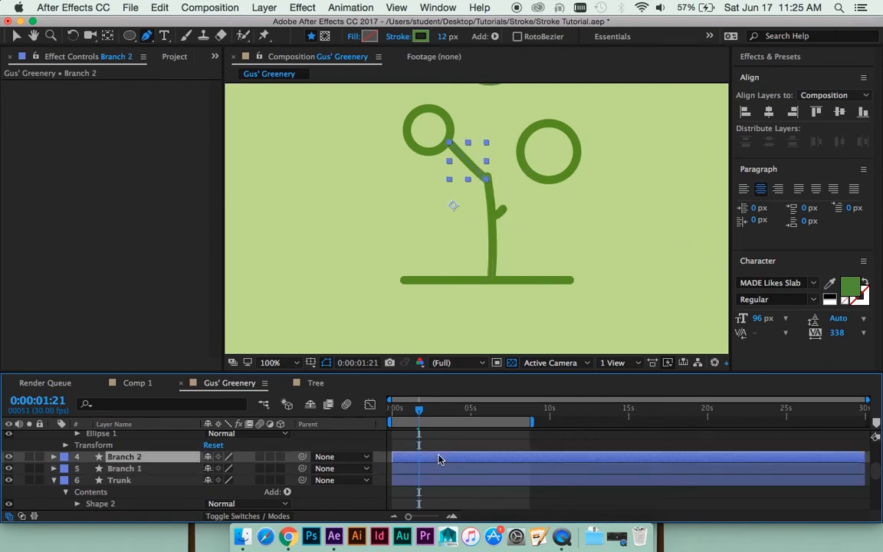
pyautogui.press('super+v')
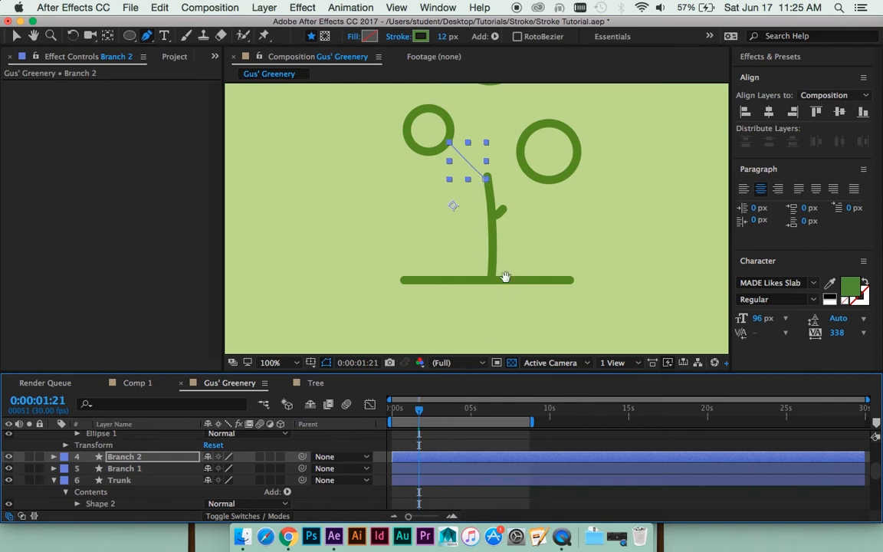
# - Preview the branch animation, including a full playback of the logo from 0:00:00:00
pyautogui.press('space')
pyautogui.press('space')
pyautogui.moveTo(498, 163); pyautogui.dragTo(490, 246)
pyautogui.press(',')
pyautogui.moveTo(434, 411); pyautogui.dragTo(357, 420)
pyautogui.press('space')
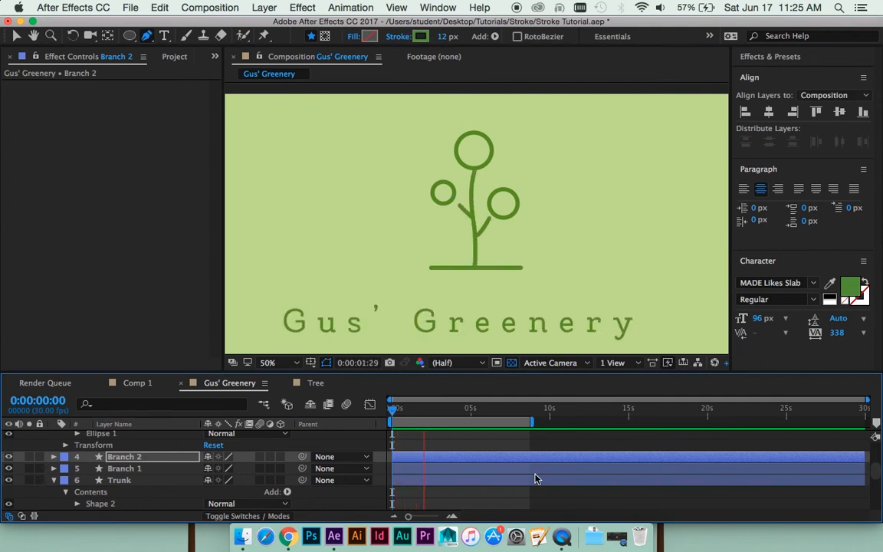
pyautogui.press('space')
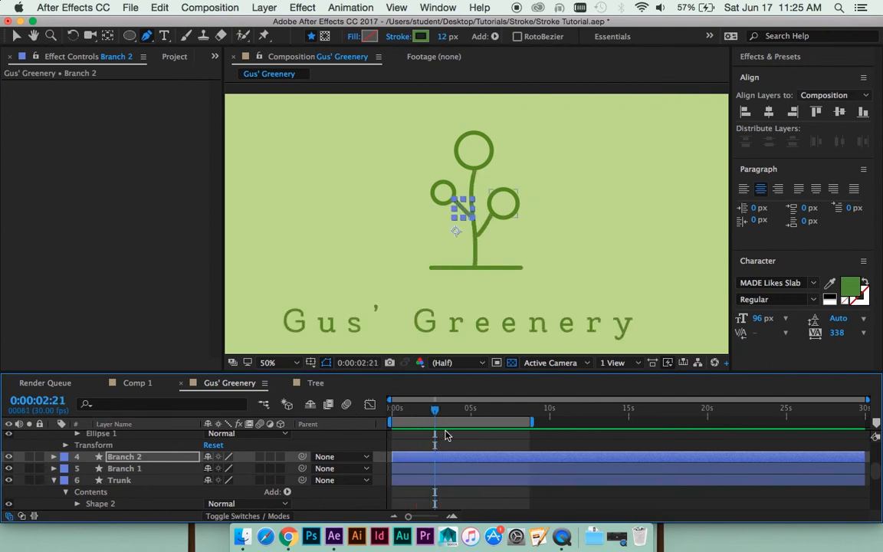
# - Paste the copied Trim Paths onto the Leaves 1 layer at 0:00:02:05, when Branch 1 reaches its circle
pyautogui.scroll(2, 452, 446)
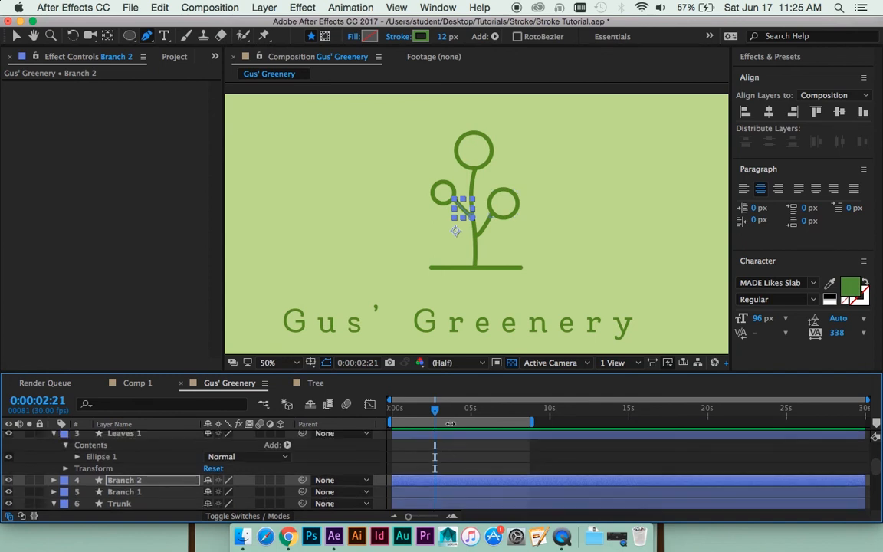
pyautogui.scroll(3, 442, 454)
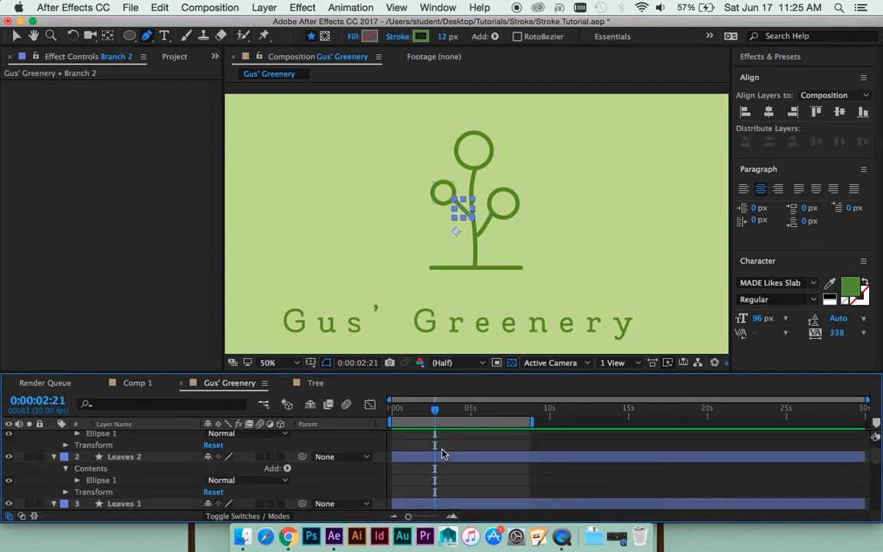
pyautogui.click(140, 506)
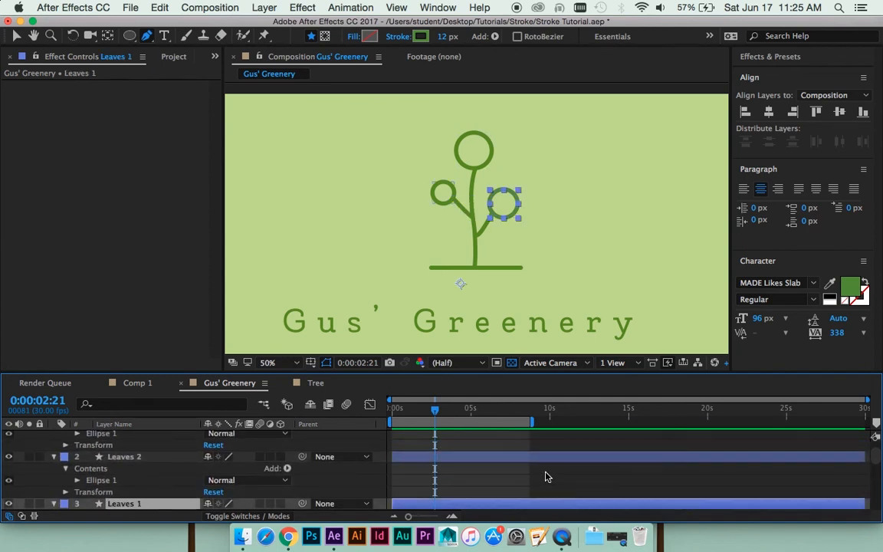
pyautogui.scroll(-1, 473, 451)
pyautogui.press('.')
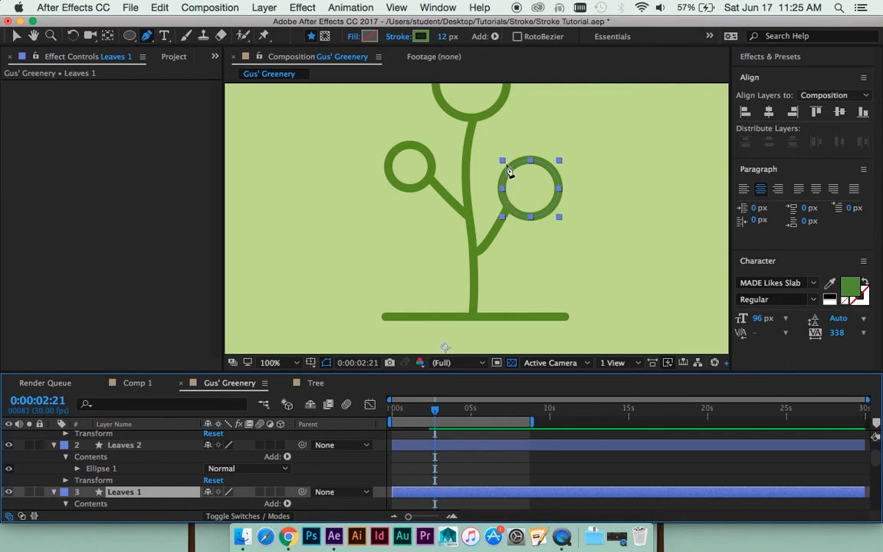
pyautogui.scroll(-3, 418, 458)
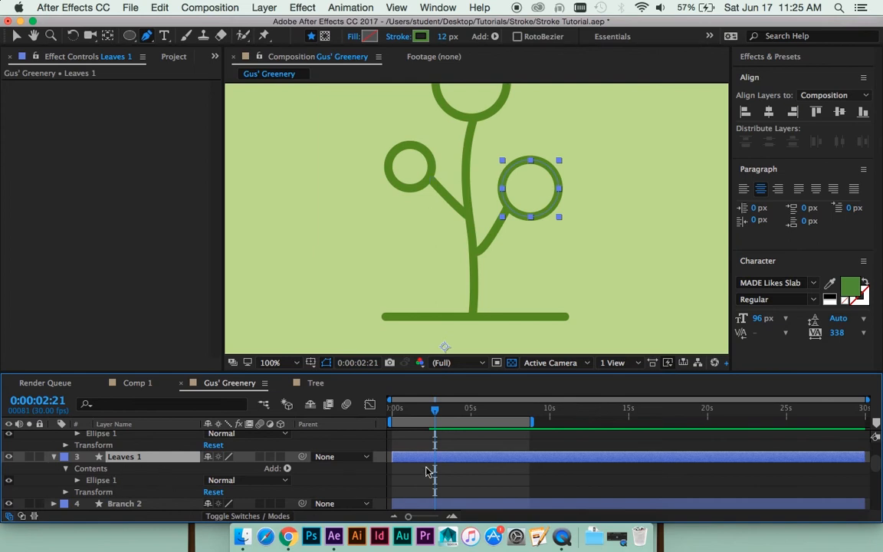
pyautogui.press('pageup')
pyautogui.press('pageup')
pyautogui.press('pageup')
pyautogui.press('pageup')
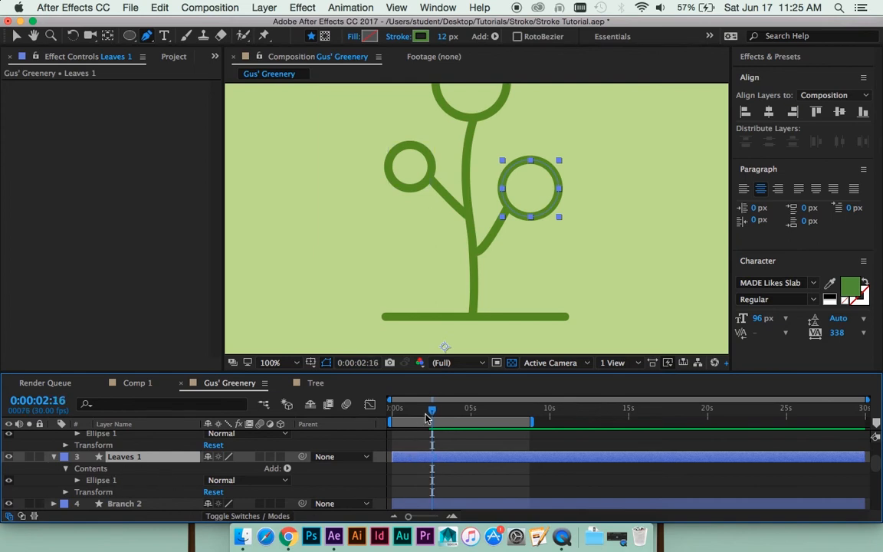
pyautogui.moveTo(420, 410); pyautogui.dragTo(427, 411)
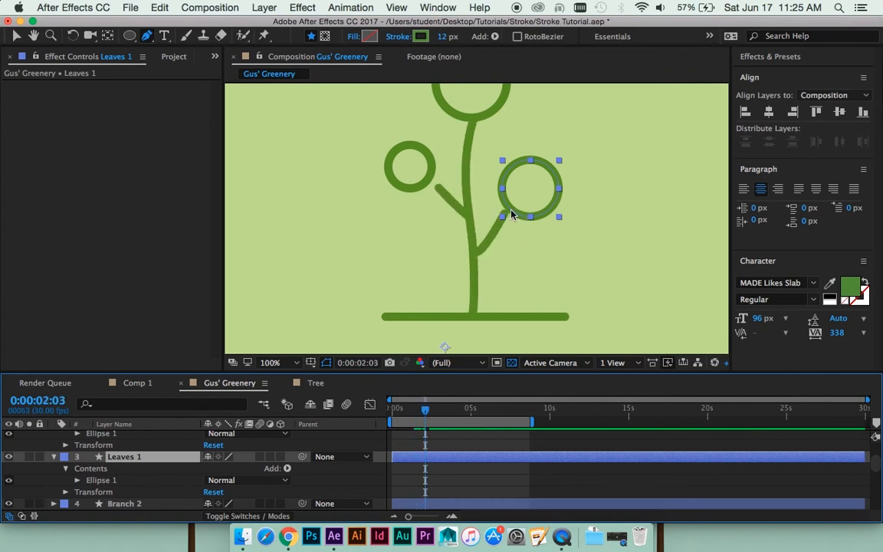
pyautogui.press('pagedown')
pyautogui.press('pagedown')
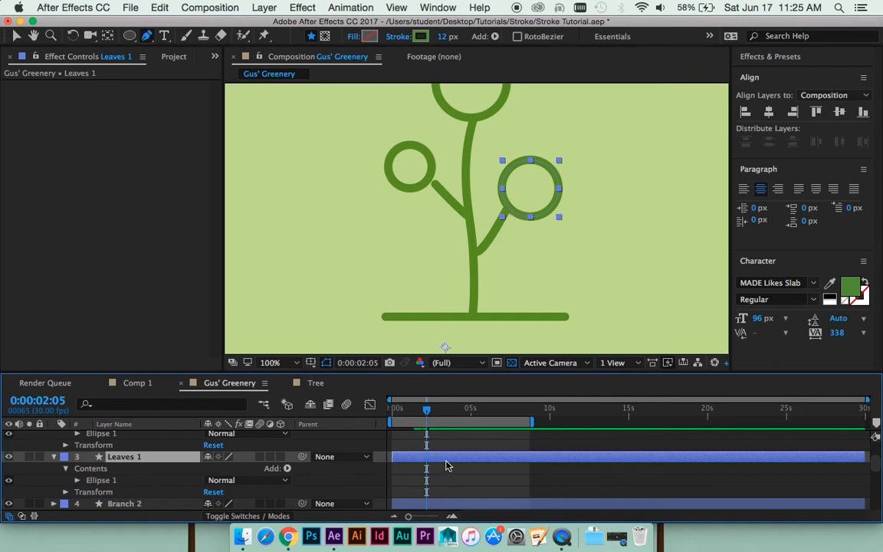
pyautogui.press('super+v')
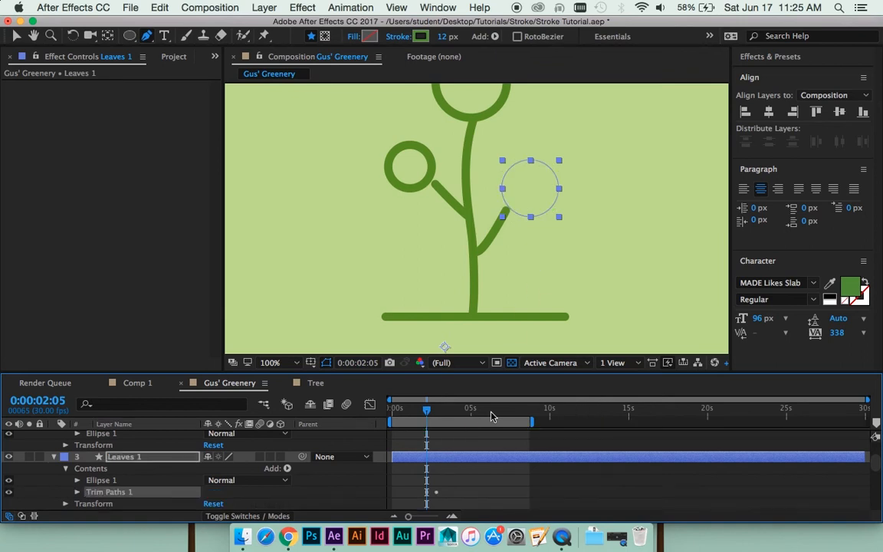
# - Preview the Leaves 1 circle drawing on from 0:00:02:05
pyautogui.scroll(-2, 479, 497)
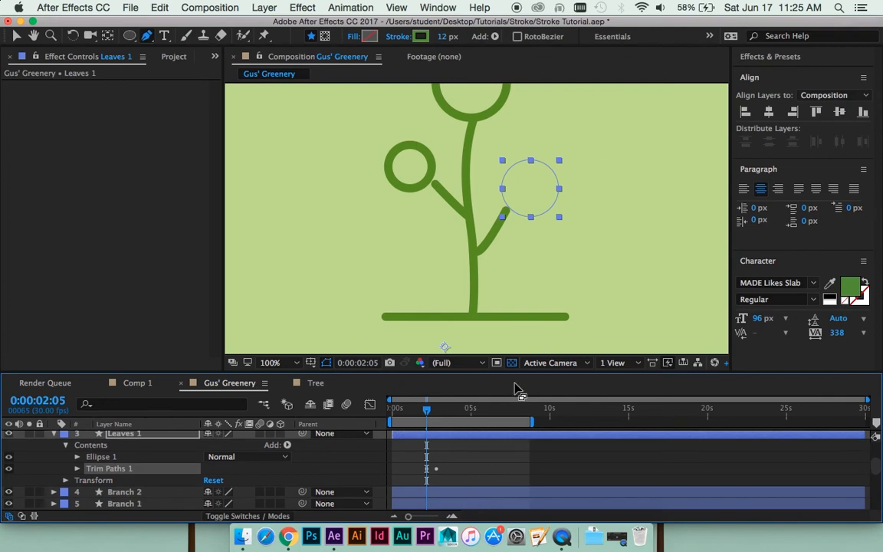
pyautogui.press('space')
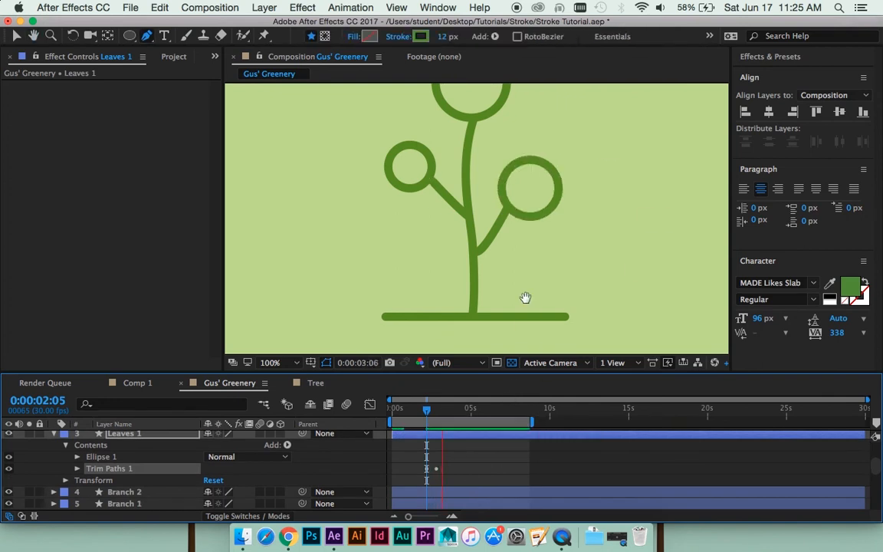
pyautogui.click(437, 416)
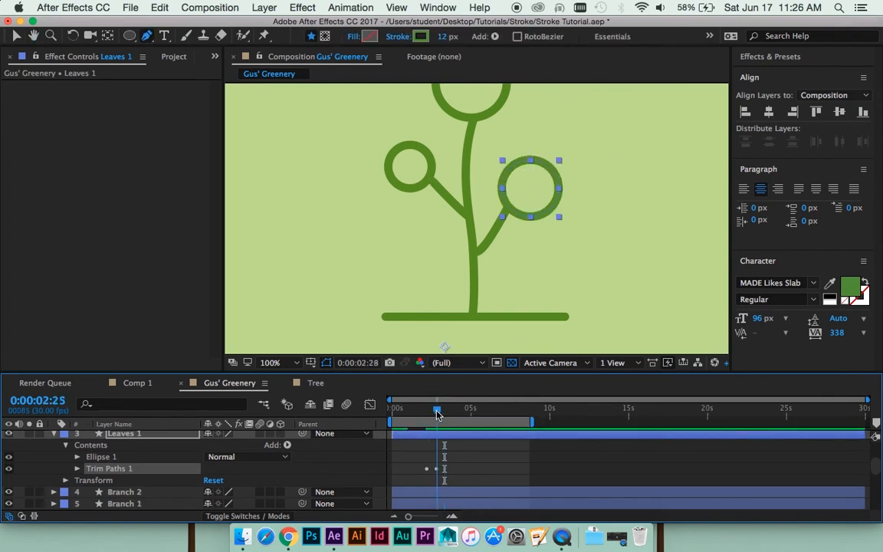
# - Set the Line Cap of the Leaves 1 ellipse's Stroke 1 to Round Cap and check the partly drawn circle at 0:00:02:11
pyautogui.click(77, 458)
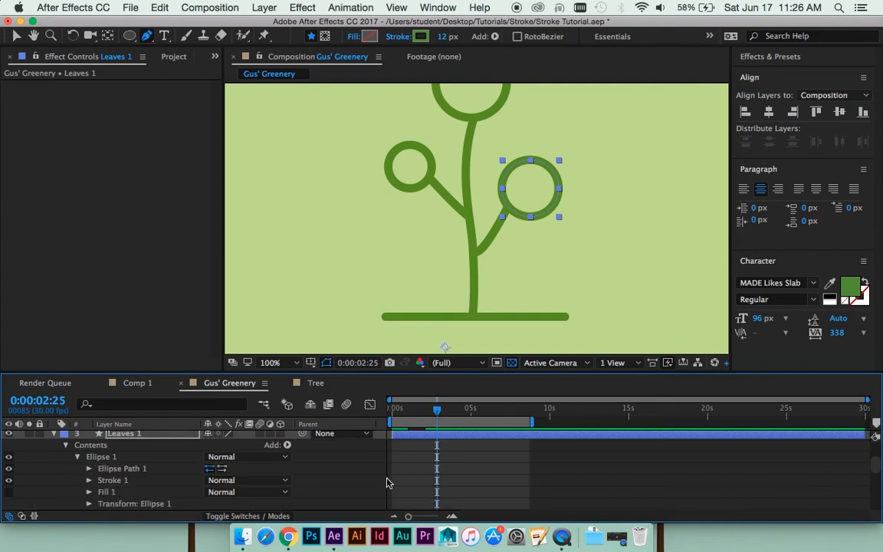
pyautogui.click(89, 480)
pyautogui.scroll(-3, 96, 486)
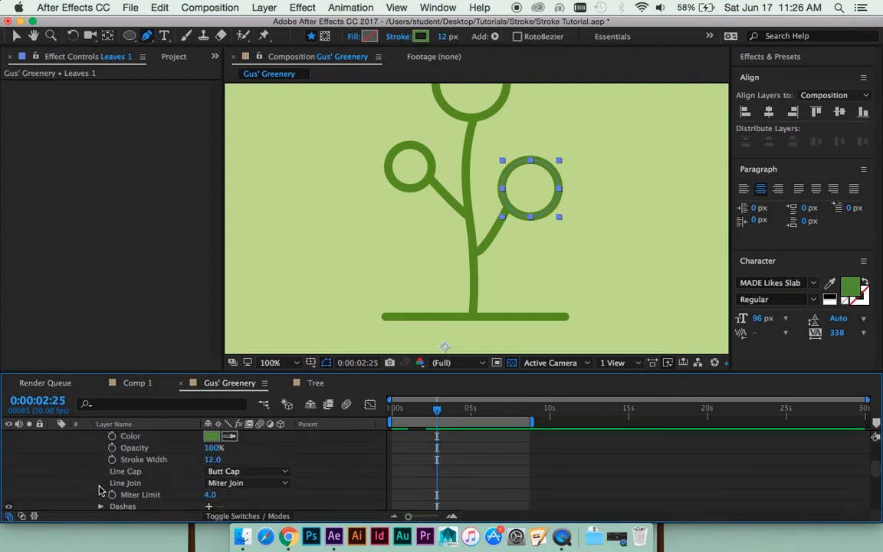
pyautogui.click(225, 471)
pyautogui.click(244, 496)
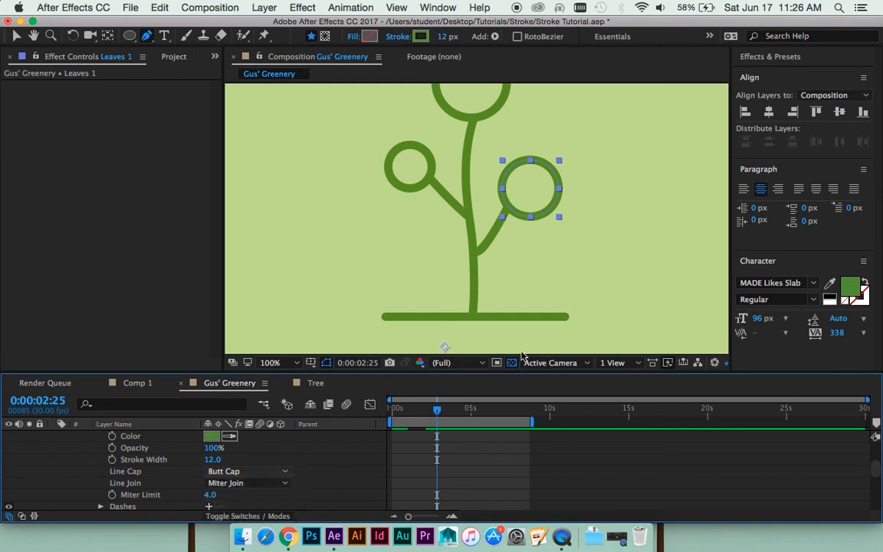
pyautogui.click(426, 414)
pyautogui.moveTo(426, 414); pyautogui.dragTo(429, 414)
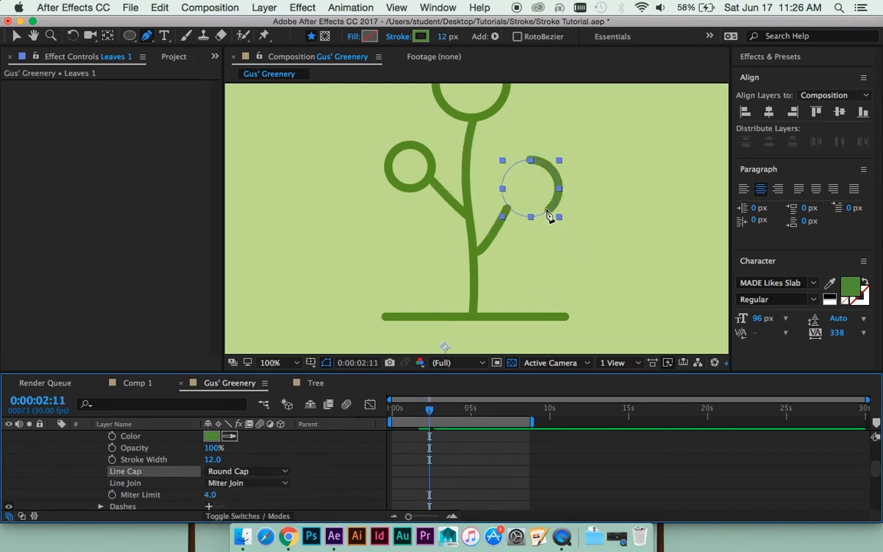
# - Enlarge the timeline panel and magnify its time scale around the Leaves 1 Trim Paths keyframes, with the current time at 0:00:02:12
pyautogui.scroll(-4, 464, 456)
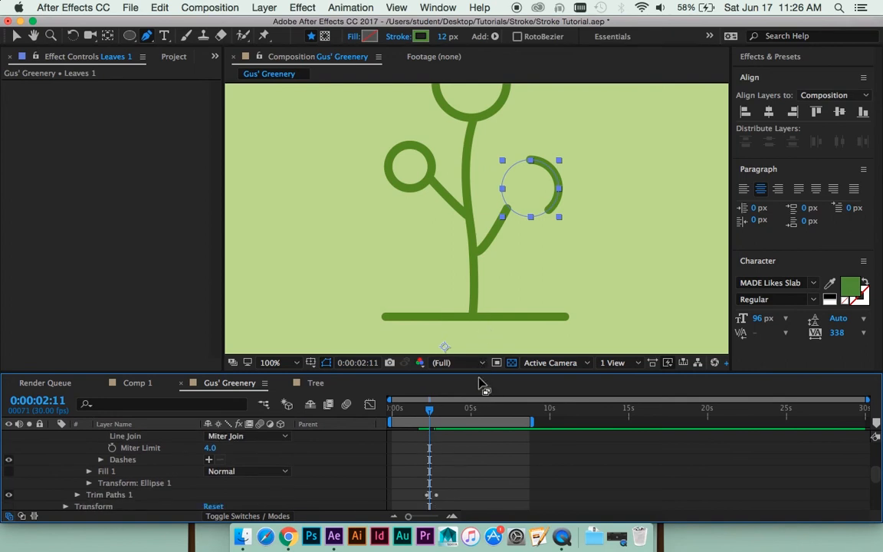
pyautogui.moveTo(434, 373); pyautogui.dragTo(482, 327)
pyautogui.scroll(2, 517, 442)
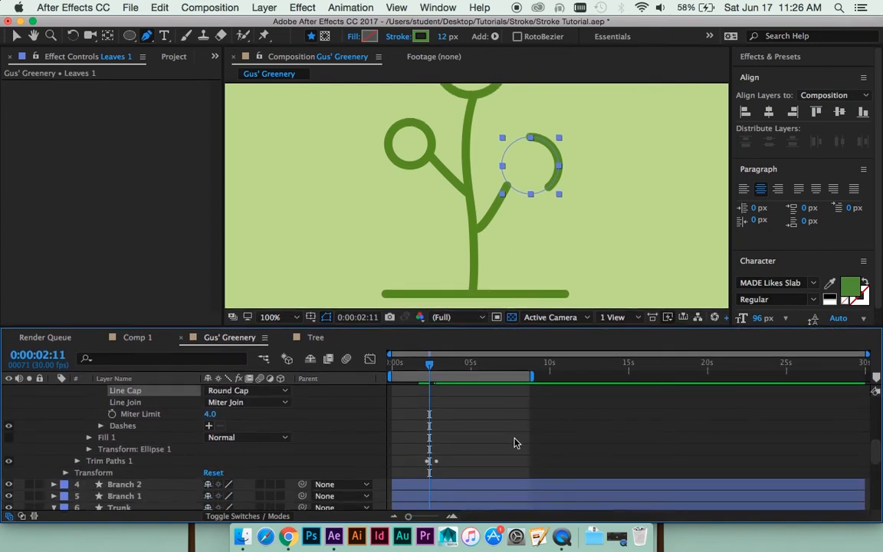
pyautogui.scroll(-1, 503, 442)
pyautogui.moveTo(426, 368)
pyautogui.mouseDown()
pyautogui.moveTo(420, 365)
pyautogui.moveTo(430, 365)
pyautogui.mouseUp()
pyautogui.press('=')
pyautogui.press('=')
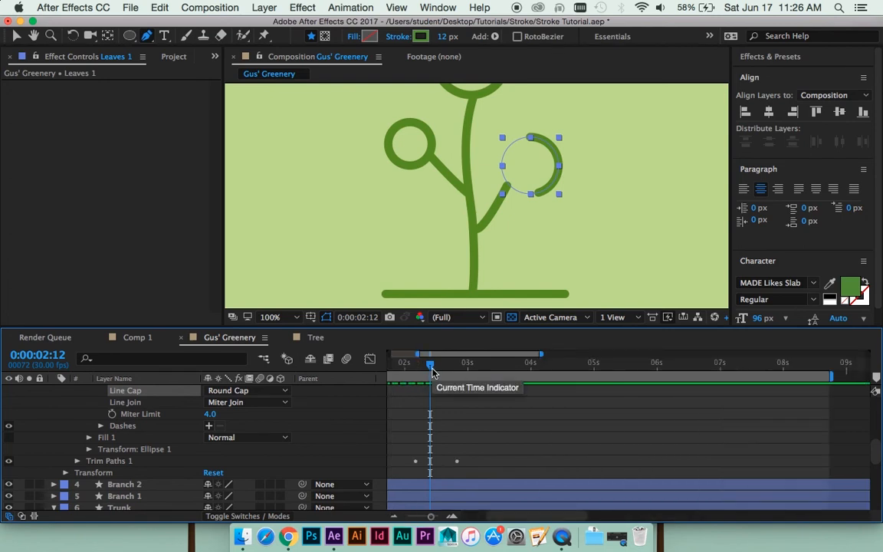
# - Set the Leaves 1 Trim Paths Offset to -128.8° so the circle starts drawing from the tip of Branch 1, checking at 0:00:02:09
pyautogui.moveTo(432, 372); pyautogui.dragTo(414, 374)
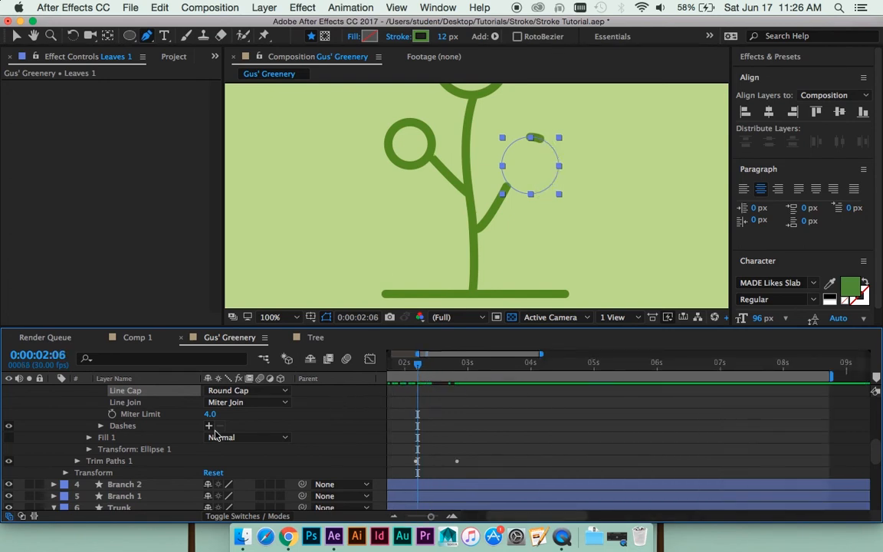
pyautogui.click(77, 463)
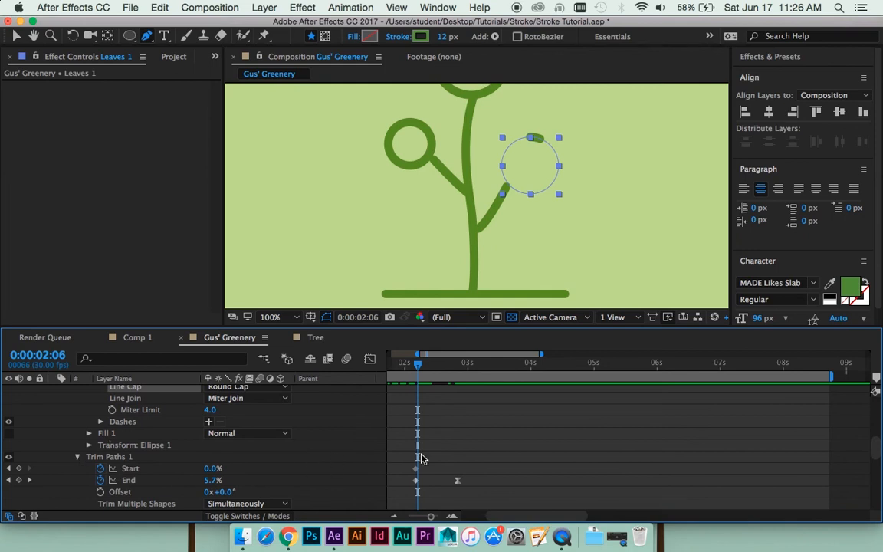
pyautogui.scroll(-2, 421, 458)
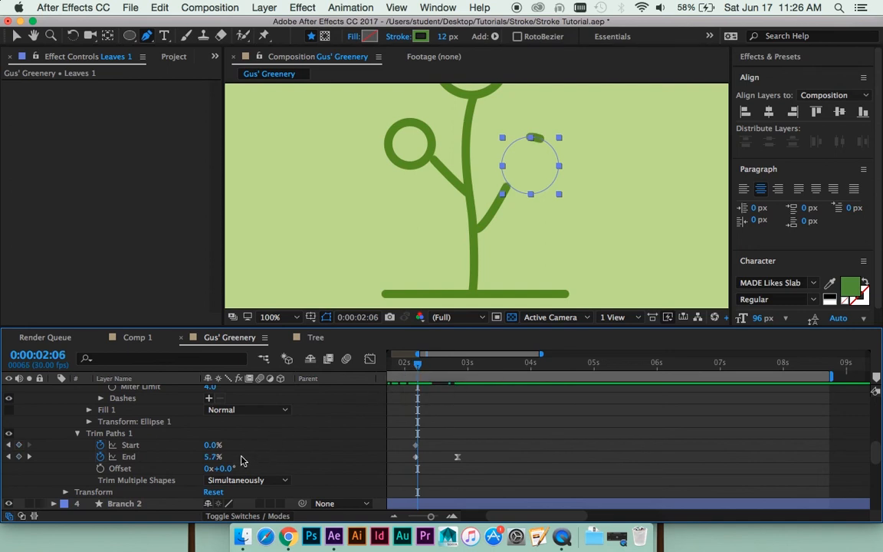
pyautogui.moveTo(232, 468); pyautogui.dragTo(155, 471)
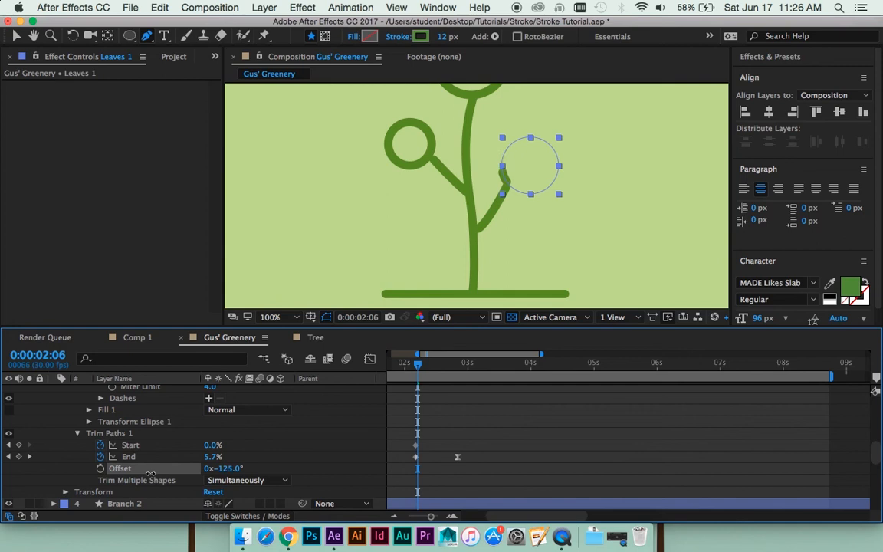
pyautogui.press('space')
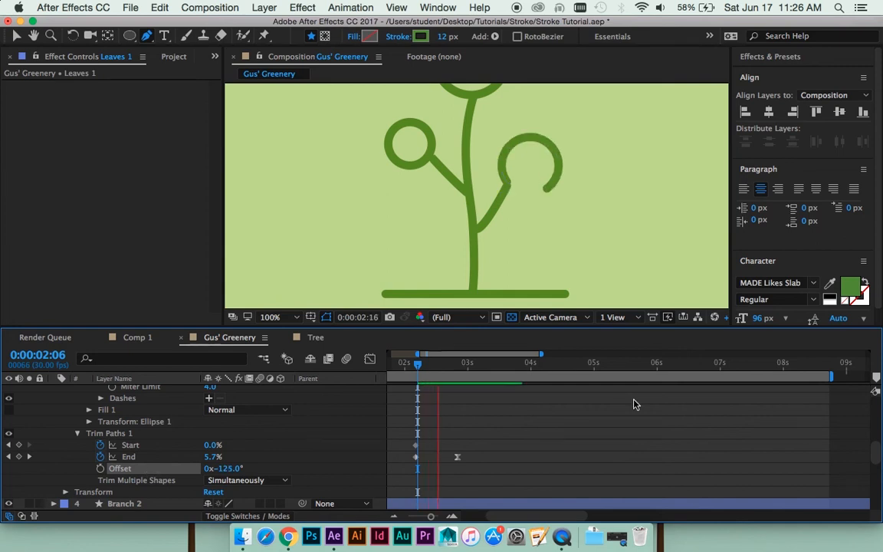
pyautogui.moveTo(470, 359); pyautogui.dragTo(423, 360)
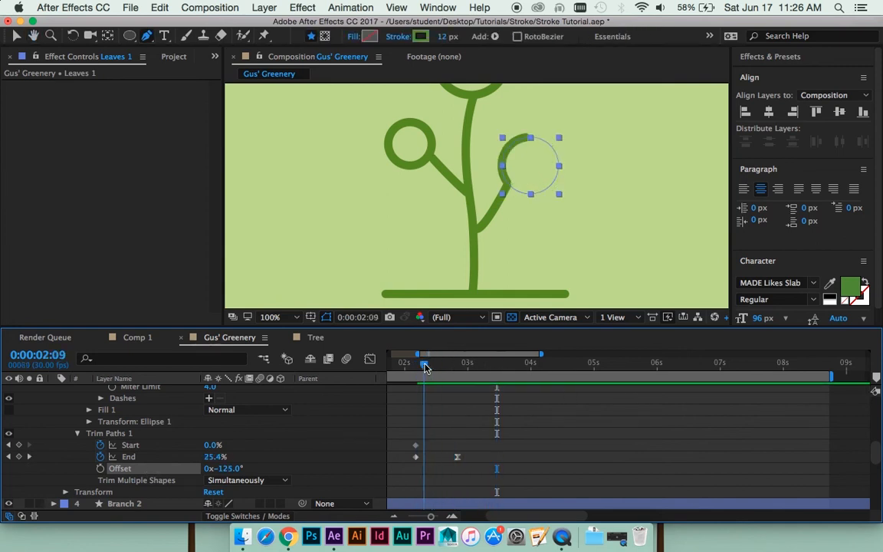
pyautogui.press('.')
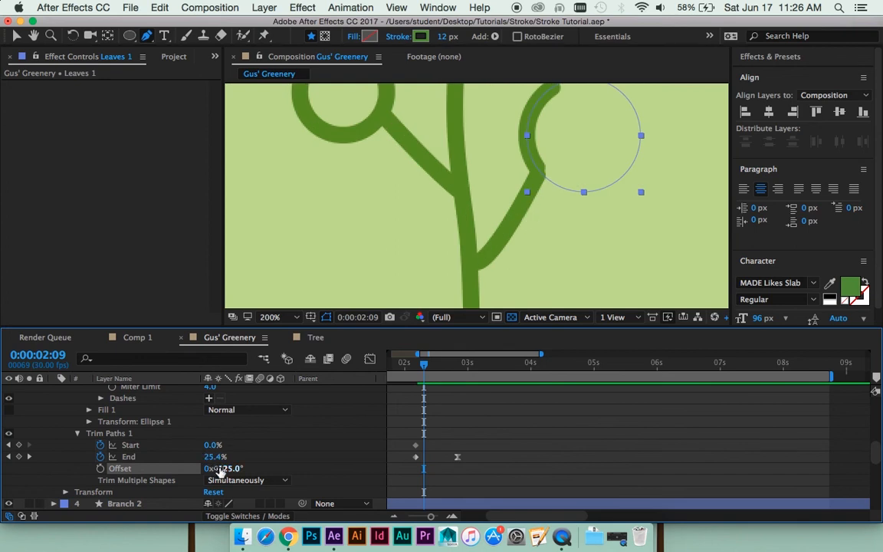
pyautogui.moveTo(220, 468); pyautogui.dragTo(216, 468)
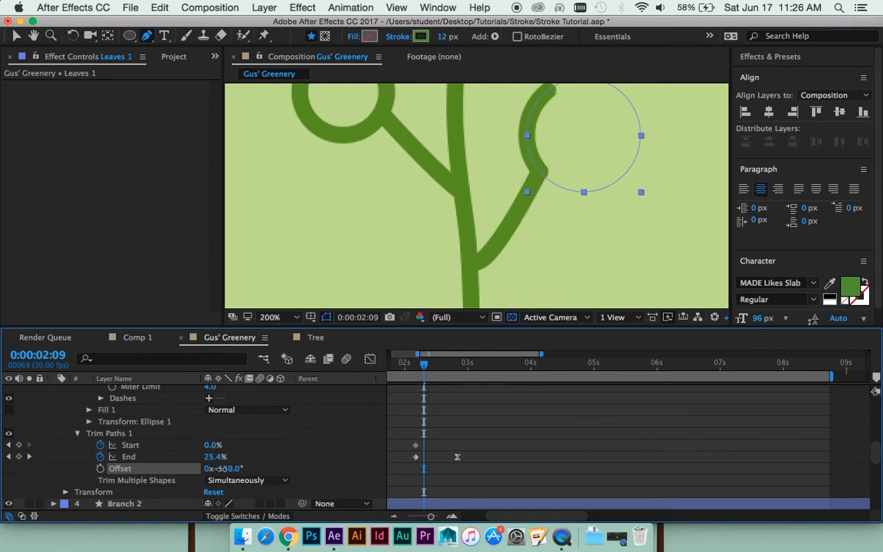
pyautogui.press(',')
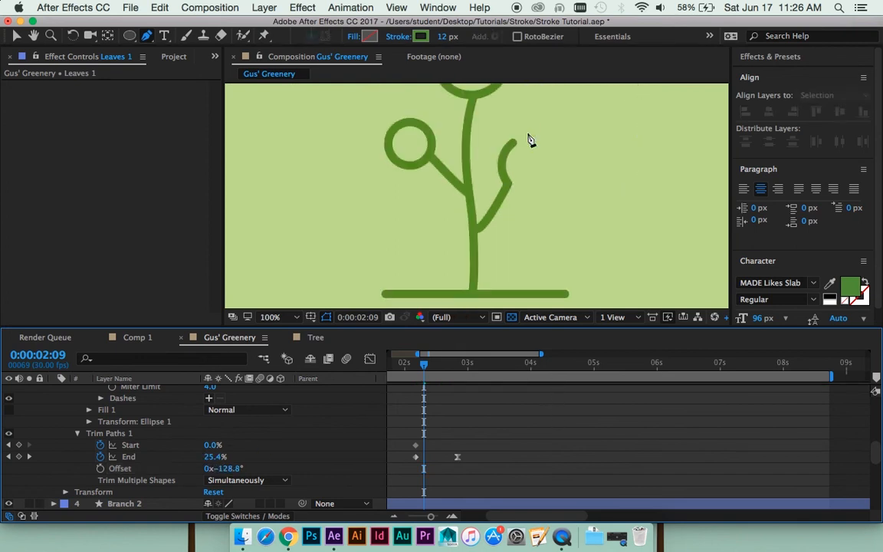
# - Preview the Leaves 1 circle with its new Offset, then the whole tree animation from 0:00:00:06
pyautogui.press('space')
pyautogui.press('space')
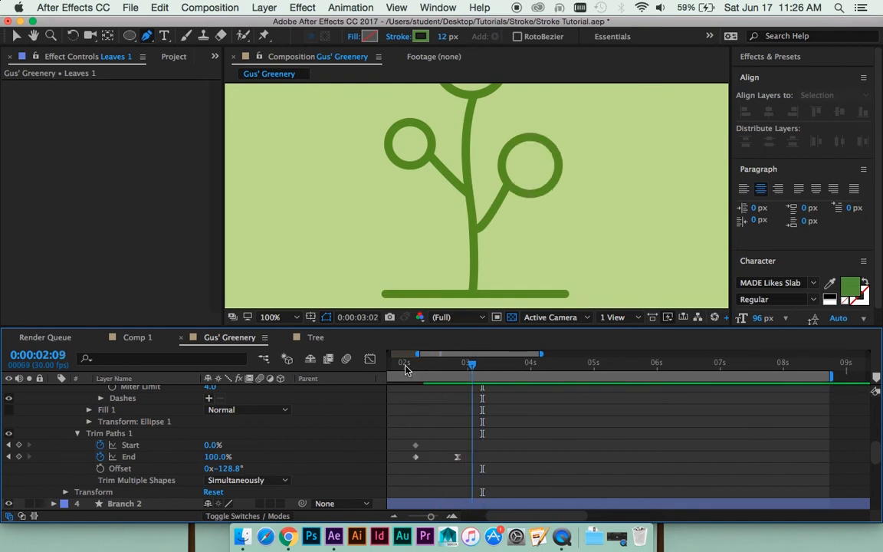
pyautogui.moveTo(406, 366); pyautogui.dragTo(368, 357)
pyautogui.press('space')
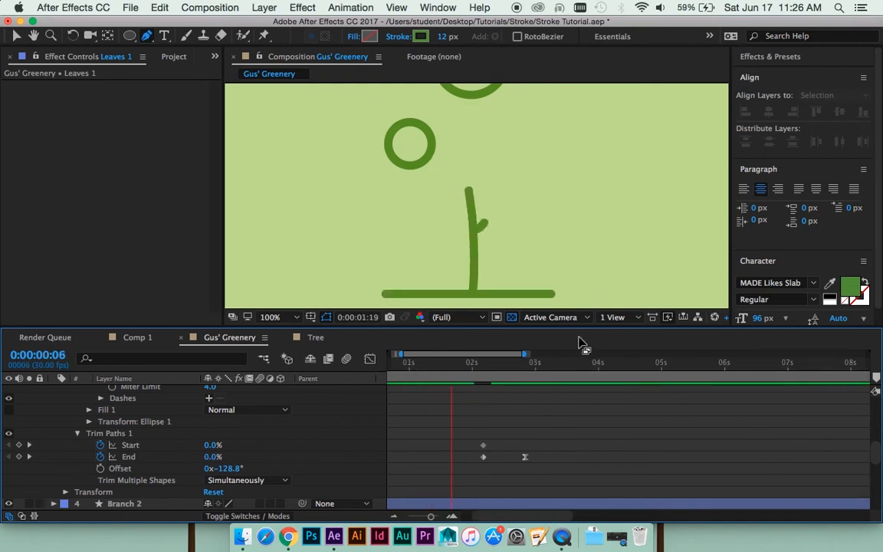
pyautogui.press('space')
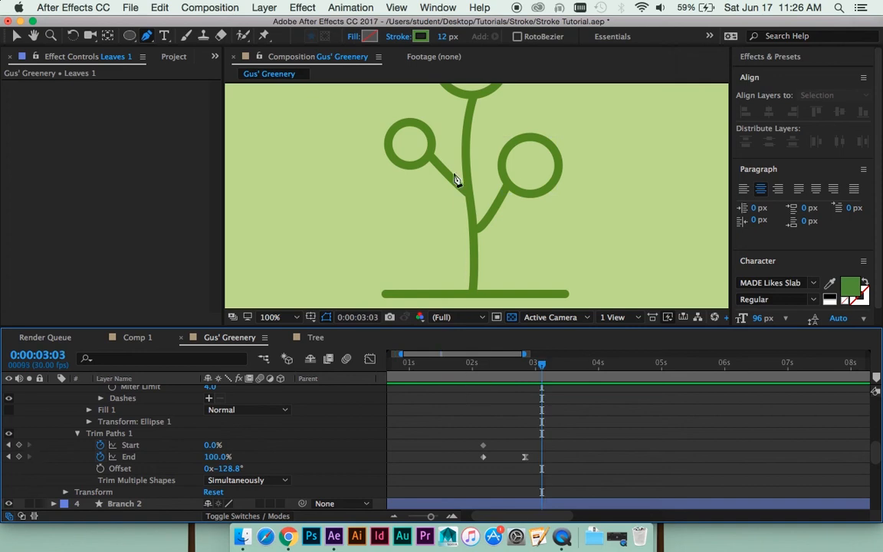
# - Copy the Leaves 1 Trim Paths 1 and paste it onto the Leaves 2 layer at 0:00:02:08
pyautogui.scroll(3, 503, 406)
pyautogui.scroll(5, 491, 414)
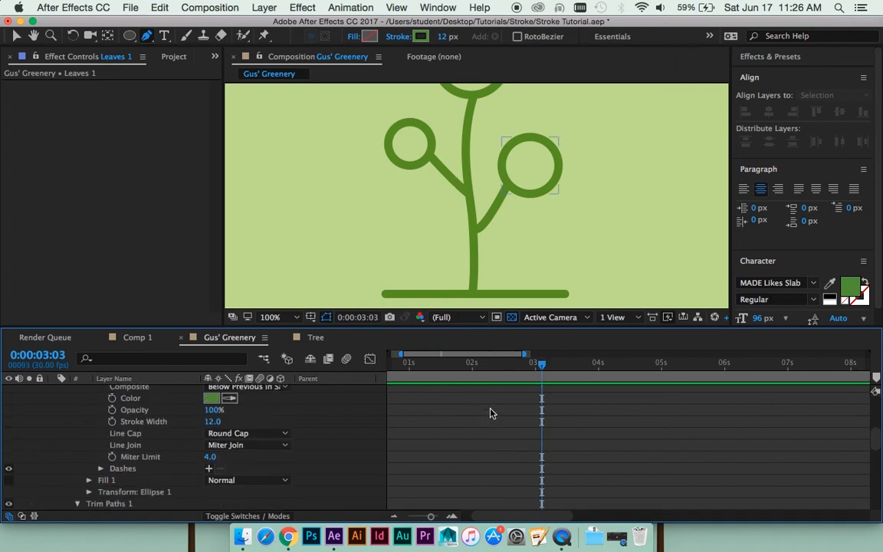
pyautogui.scroll(-10, 492, 414)
pyautogui.scroll(3, 156, 423)
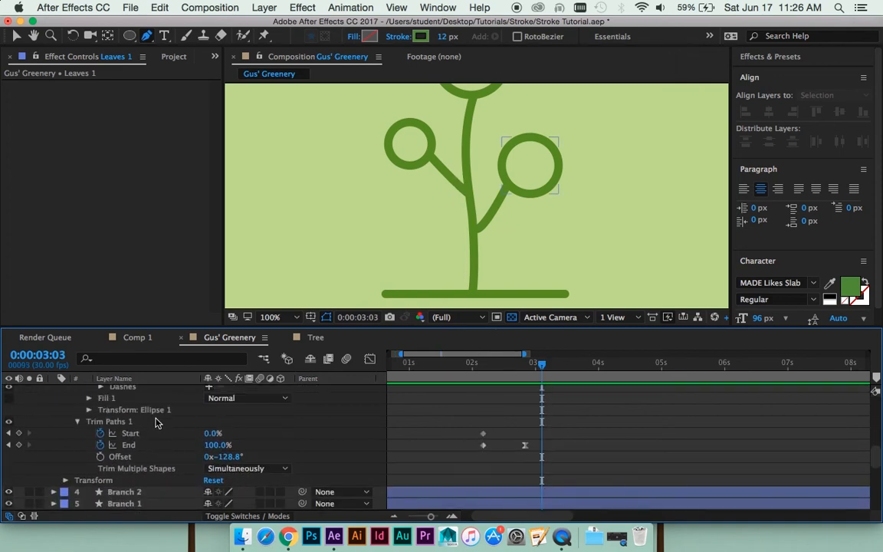
pyautogui.click(119, 424)
pyautogui.scroll(2, 509, 406)
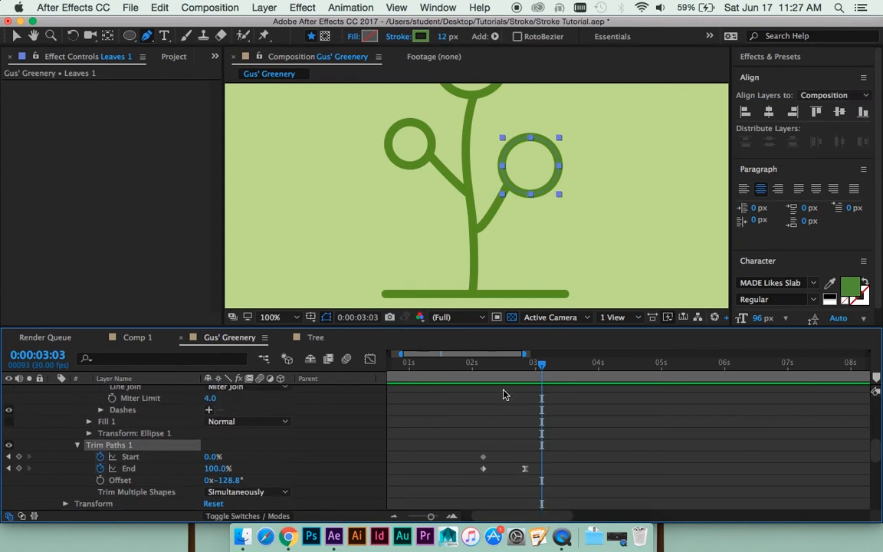
pyautogui.moveTo(509, 368)
pyautogui.mouseDown()
pyautogui.moveTo(446, 361)
pyautogui.moveTo(489, 359)
pyautogui.mouseUp()
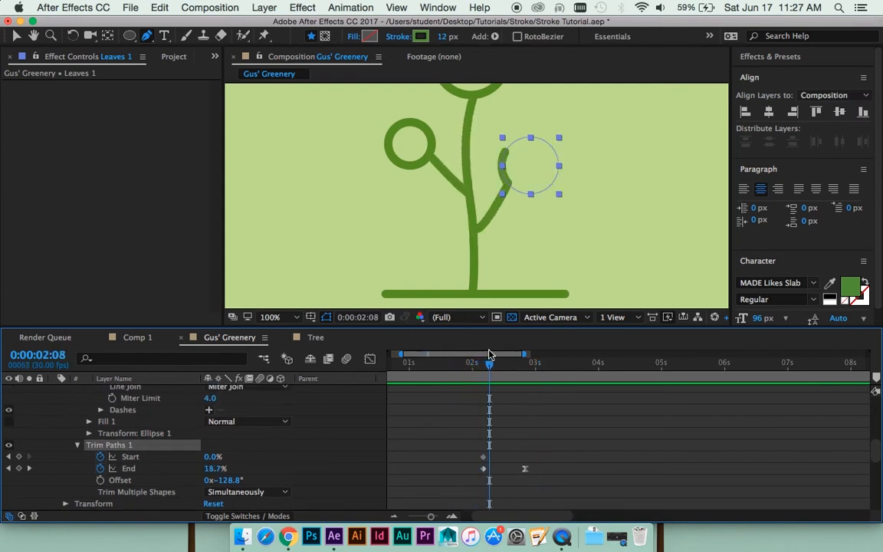
pyautogui.scroll(1, 487, 441)
pyautogui.scroll(6, 146, 453)
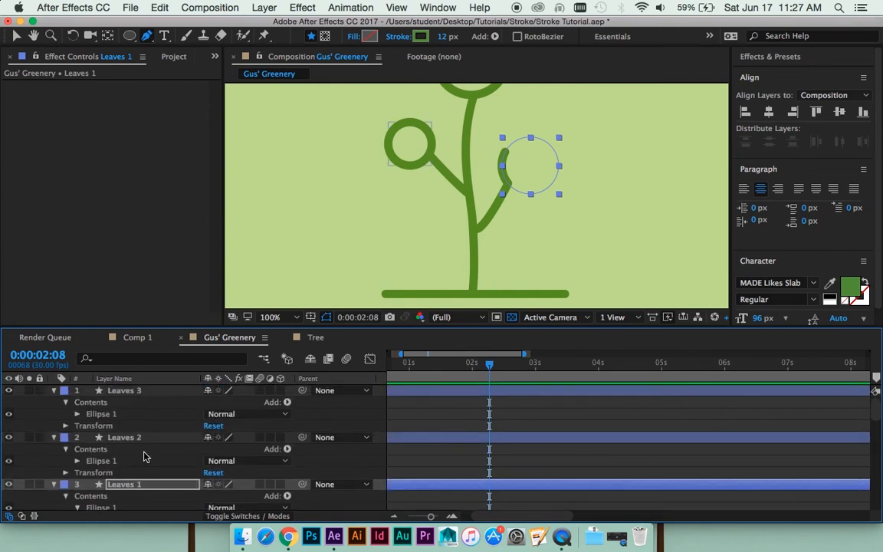
pyautogui.click(470, 440)
pyautogui.press('cmd+v')
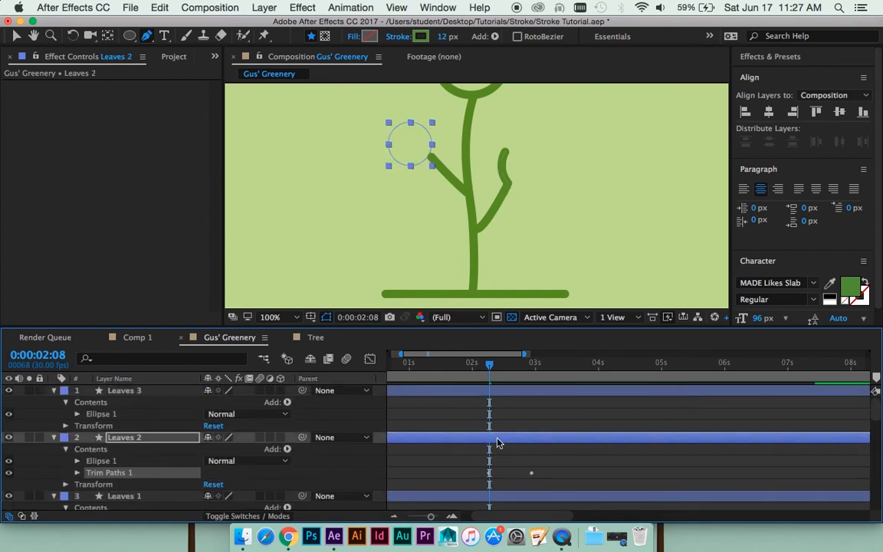
# - Preview the Leaves 2 circle drawing on from 0:00:02:08 and return the current time to 0:00:02:06
pyautogui.press('space')
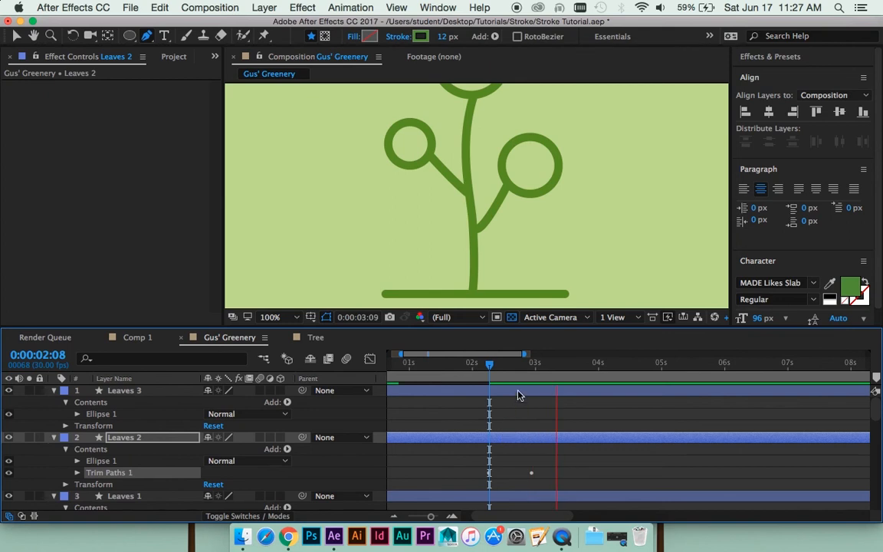
pyautogui.press('space')
pyautogui.moveTo(477, 372); pyautogui.dragTo(485, 372)
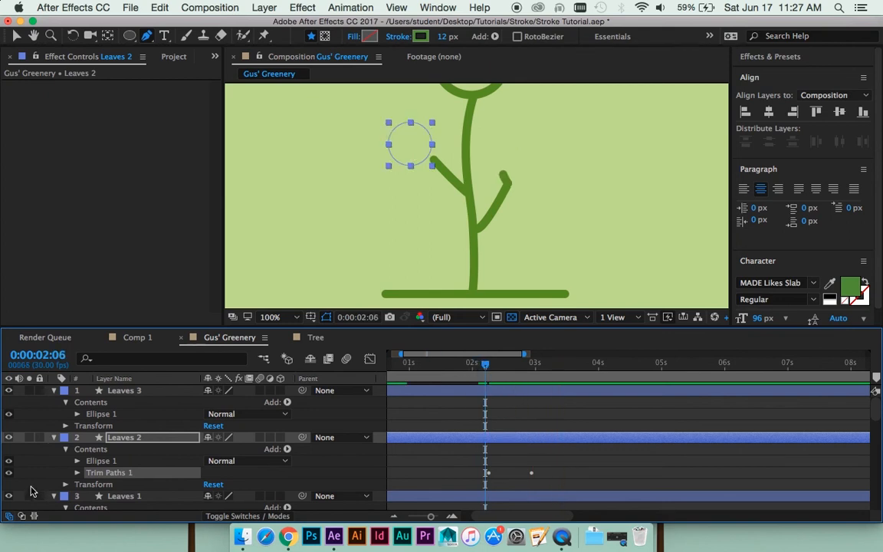
# - Set the Line Cap of the Leaves 2 ellipse's Stroke 1 to Round Cap and collapse Ellipse 1
pyautogui.click(77, 461)
pyautogui.scroll(-2, 92, 468)
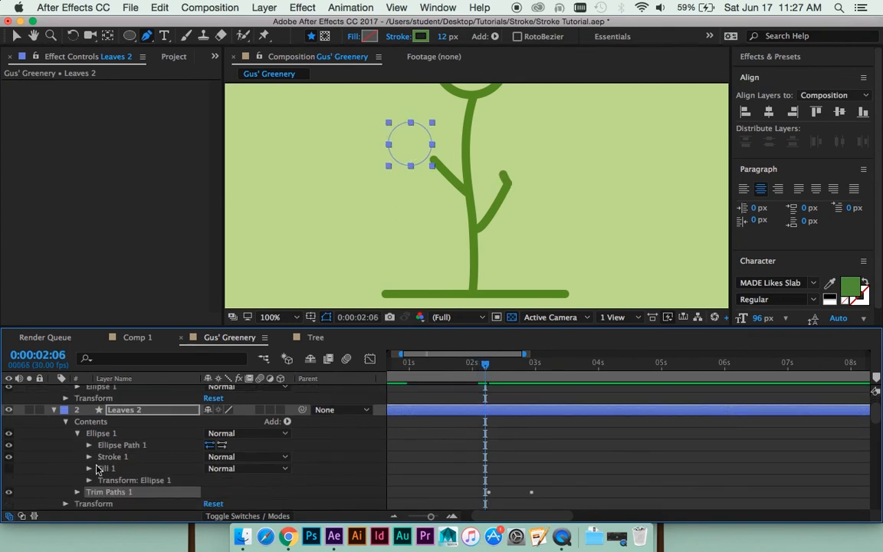
pyautogui.click(89, 457)
pyautogui.scroll(-4, 91, 460)
pyautogui.click(230, 457)
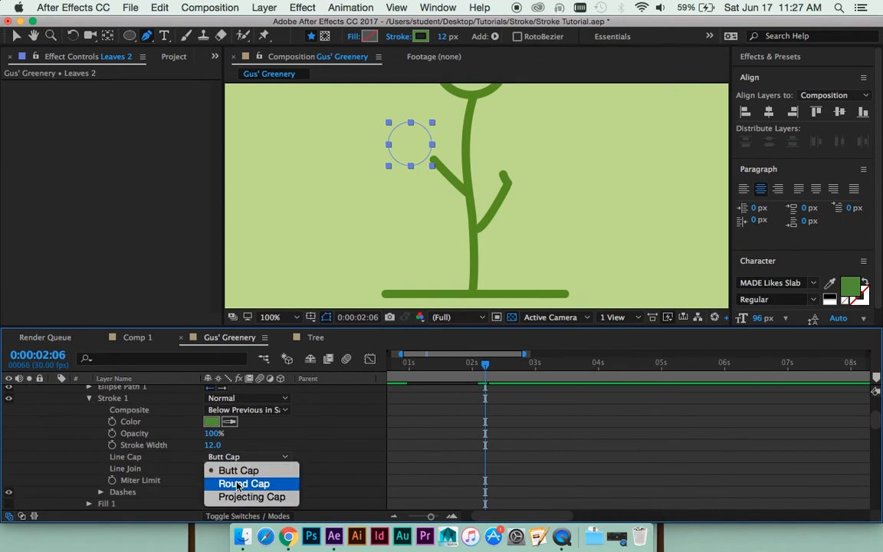
pyautogui.click(135, 414)
pyautogui.scroll(2, 135, 414)
pyautogui.click(89, 409)
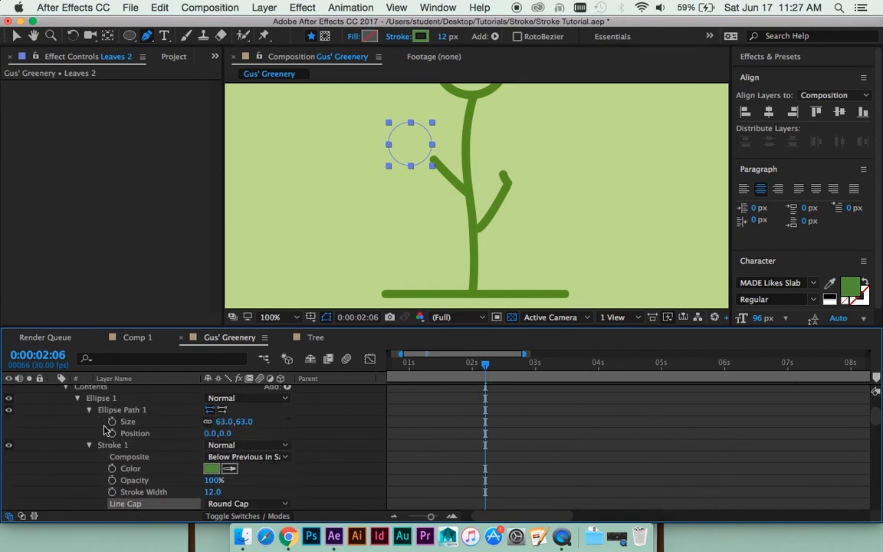
pyautogui.click(76, 397)
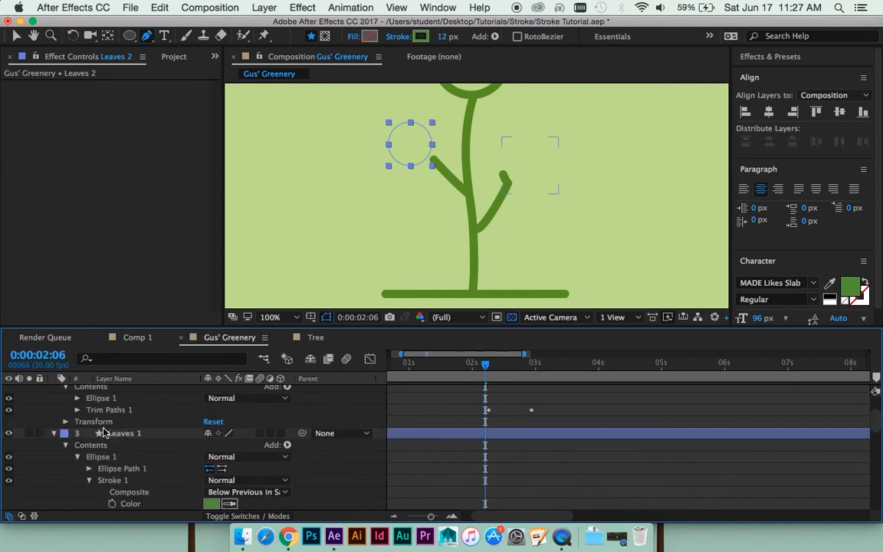
# - Set the Leaves 2 Trim Paths Offset to -235.8° at 0:00:02:09 so the circle starts at the tip of Branch 2
pyautogui.click(77, 410)
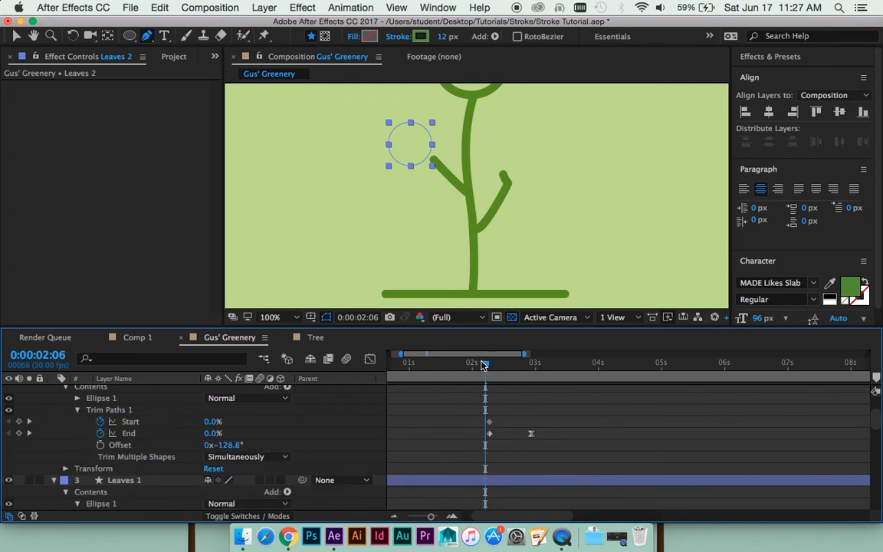
pyautogui.press('pagedown')
pyautogui.press('pagedown')
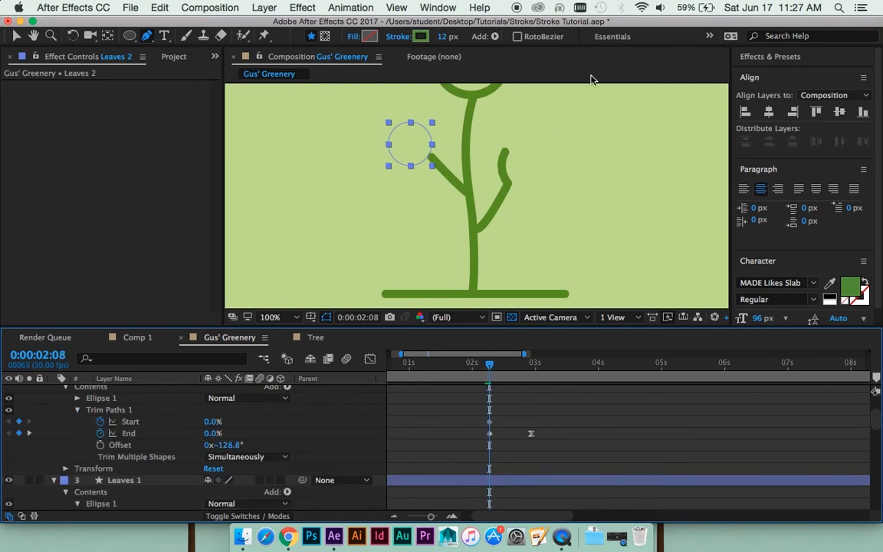
pyautogui.scroll(1, 463, 162)
pyautogui.moveTo(462, 161); pyautogui.dragTo(502, 212)
pyautogui.press('pagedown')
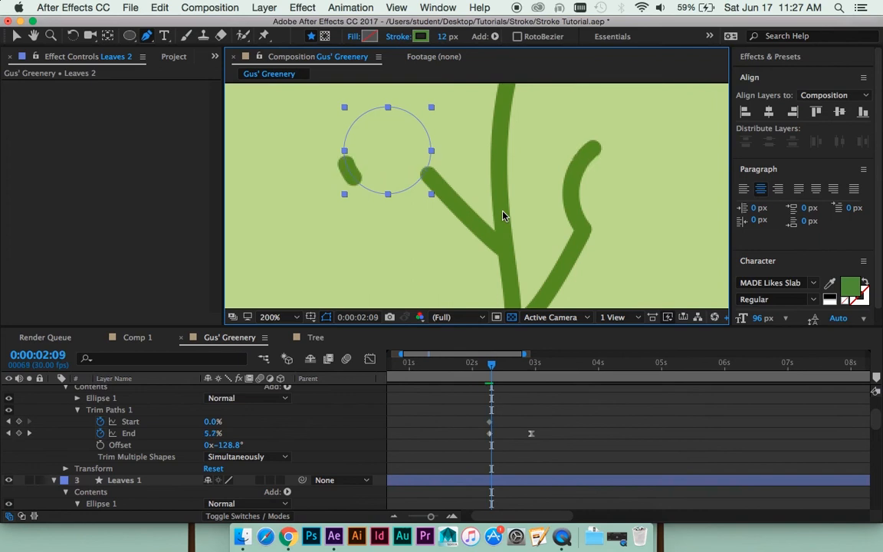
pyautogui.press('pagedown')
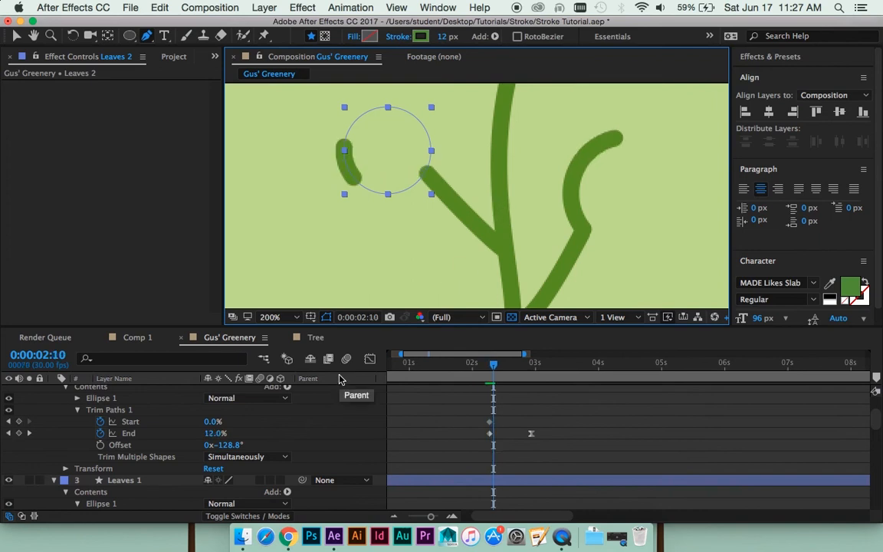
pyautogui.press('pageup')
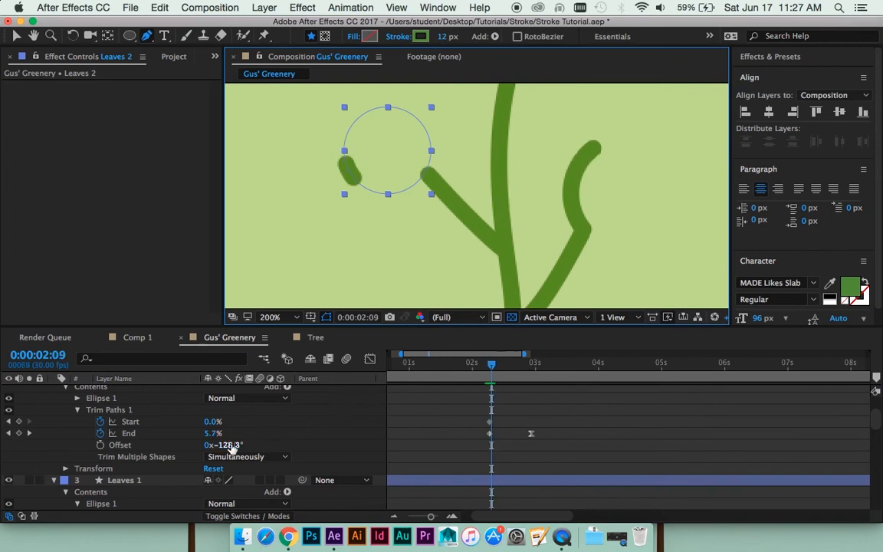
pyautogui.moveTo(230, 445); pyautogui.dragTo(166, 456)
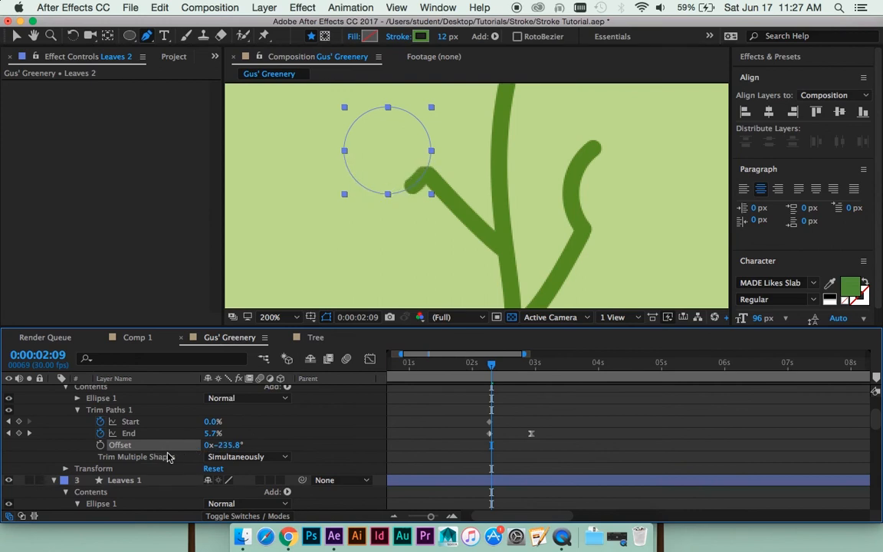
# - Nudge the Leaves 2 layer two steps right and one step down to line its stroke up with Branch 2
pyautogui.scroll(3, 556, 414)
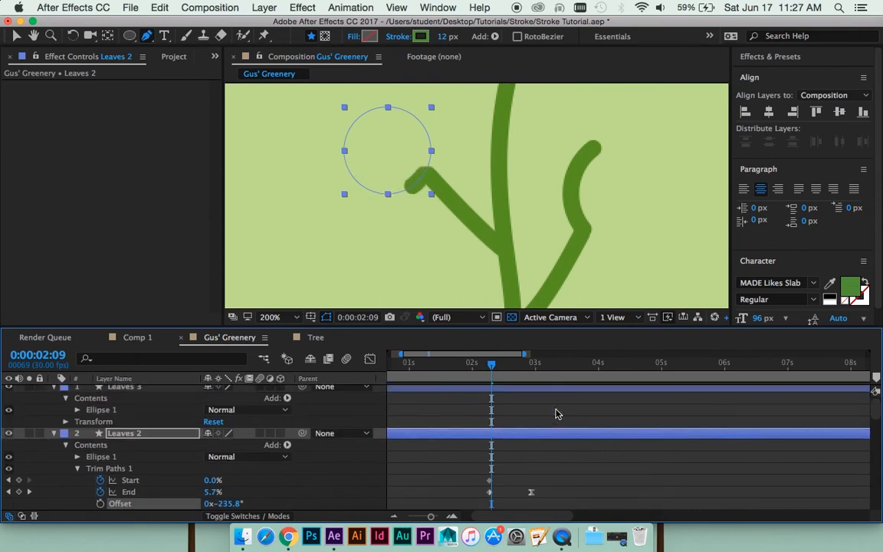
pyautogui.press('Right')
pyautogui.press('Right')
pyautogui.press('Down')
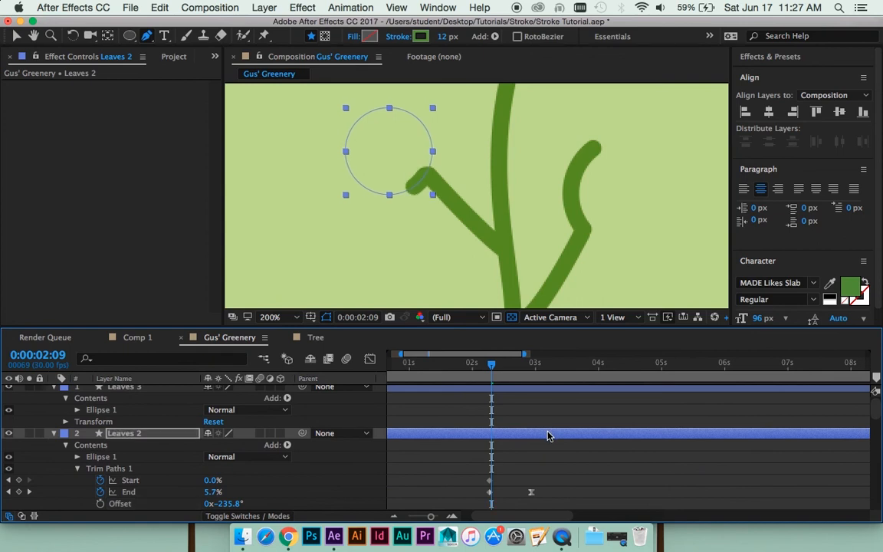
# - Preview both leaf circles drawing on from 0:00:02:09 at 100% magnification
pyautogui.scroll(-1, 550, 214)
pyautogui.press('space')
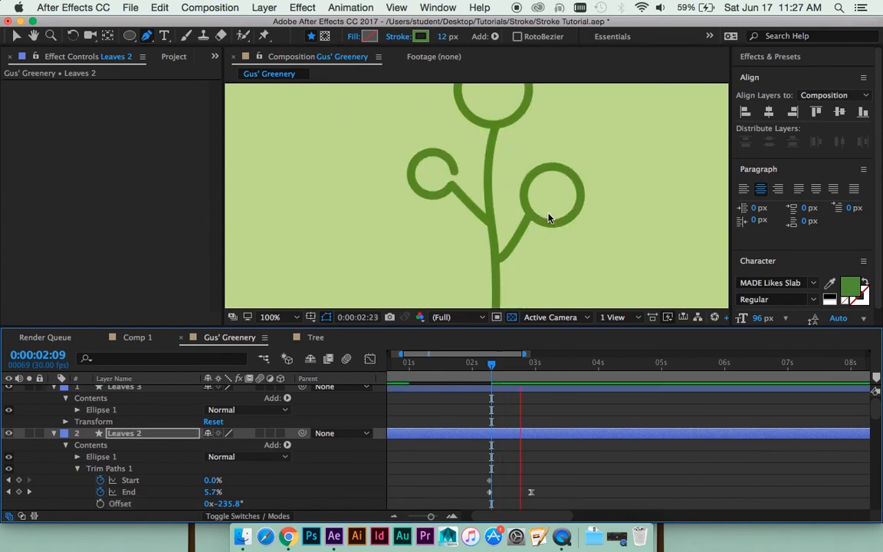
pyautogui.press('space')
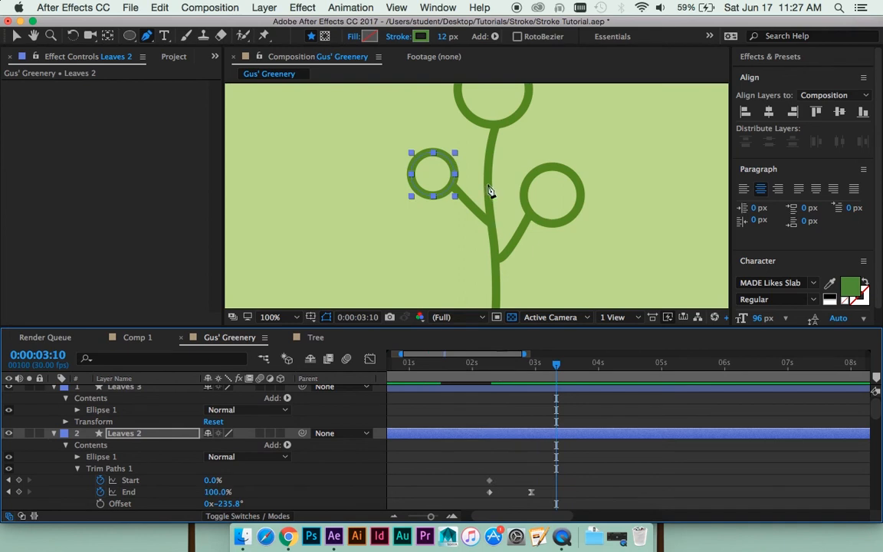
# - Paste the copied Trim Paths with its keyframes onto the Leaves 3 layer at 0:00:02:01
pyautogui.moveTo(477, 367)
pyautogui.mouseDown()
pyautogui.moveTo(437, 368)
pyautogui.moveTo(472, 366)
pyautogui.mouseUp()
pyautogui.scroll(1, 484, 408)
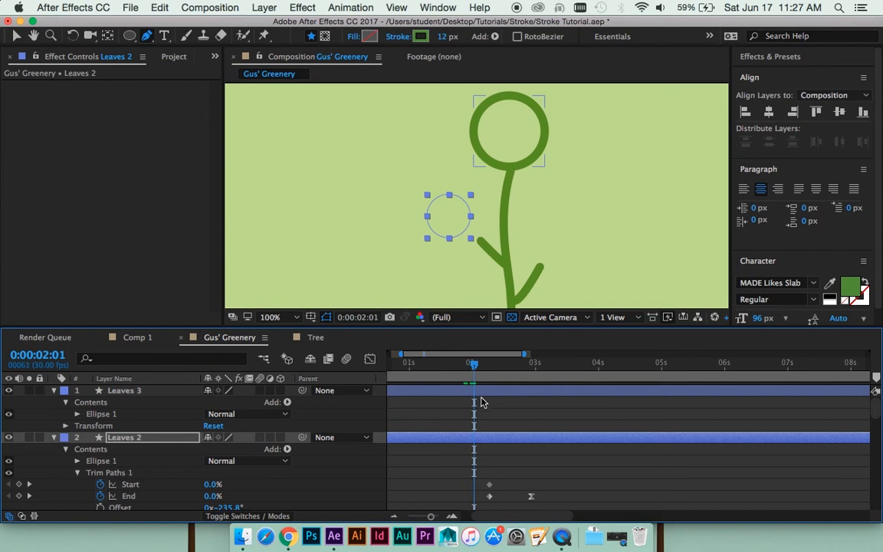
pyautogui.click(483, 402)
pyautogui.hotkey('ctrl', 'v')
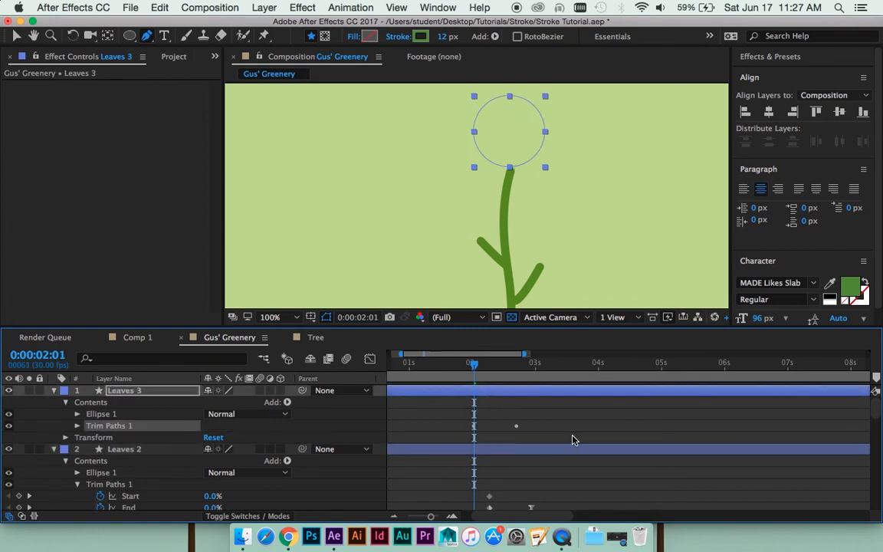
# - Move all of Leaves 3's Trim Paths Start and End keyframes one frame earlier so they begin at 0:00:02:00
pyautogui.press('pageup')
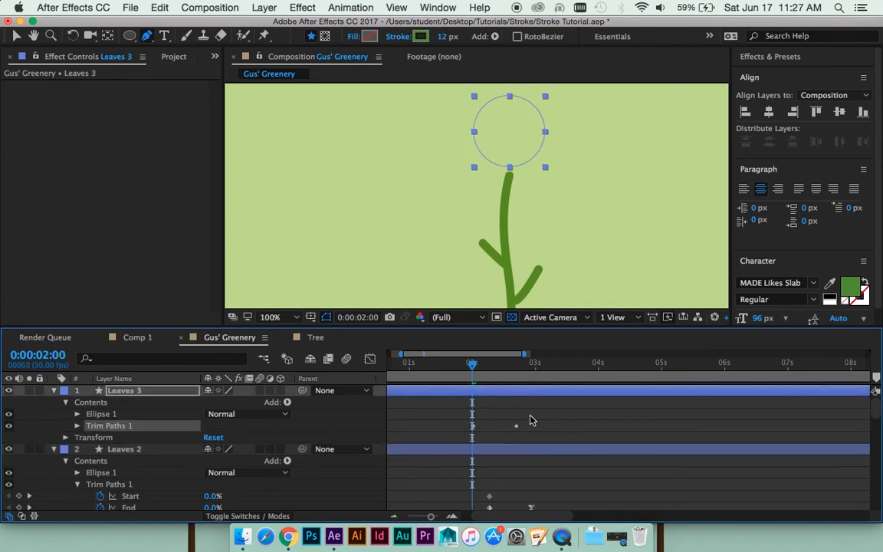
pyautogui.press('u')
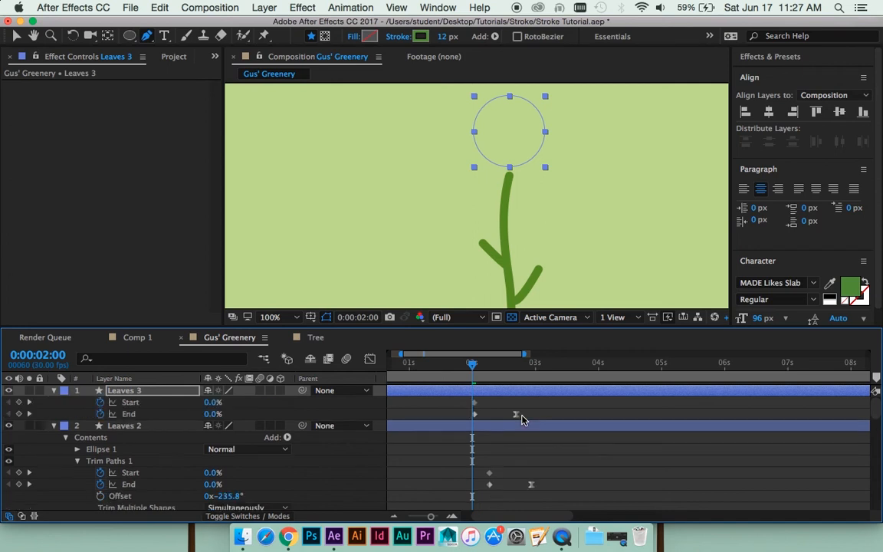
pyautogui.moveTo(541, 414); pyautogui.dragTo(514, 402)
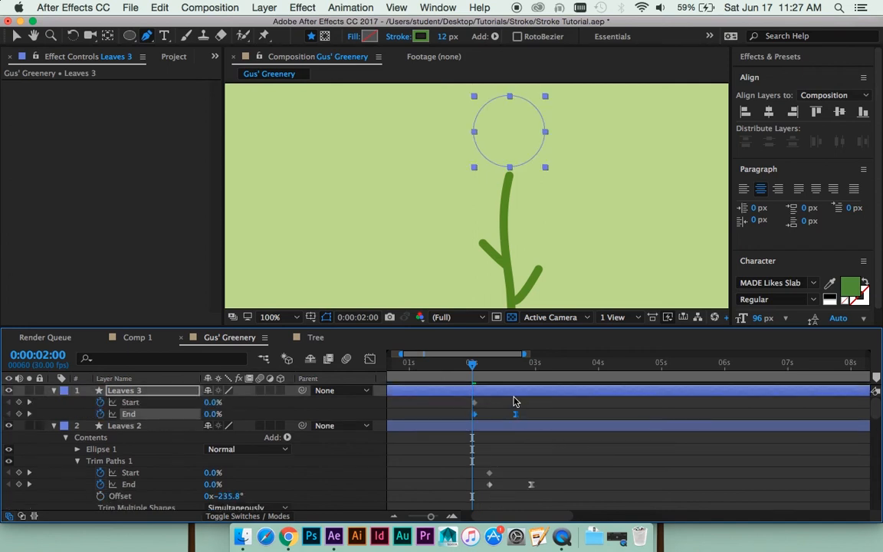
pyautogui.keyDown('shift'); pyautogui.click(475, 402); pyautogui.keyUp('shift')
pyautogui.moveTo(514, 412)
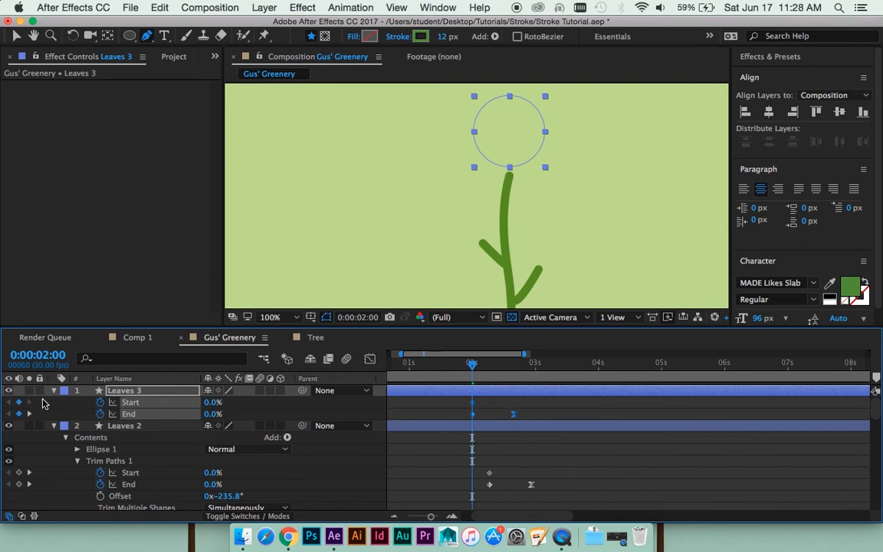
# - At 0:00:02:01, set the Leaves 3 Trim Paths Offset to -184.6° so the circle starts at the trunk's tip
pyautogui.click(54, 391)
pyautogui.click(54, 391)
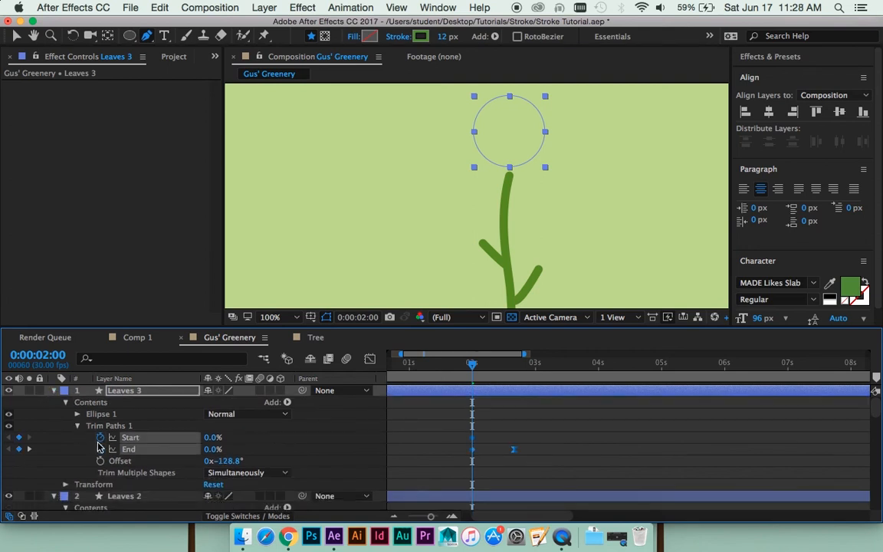
pyautogui.scroll(-1, 98, 447)
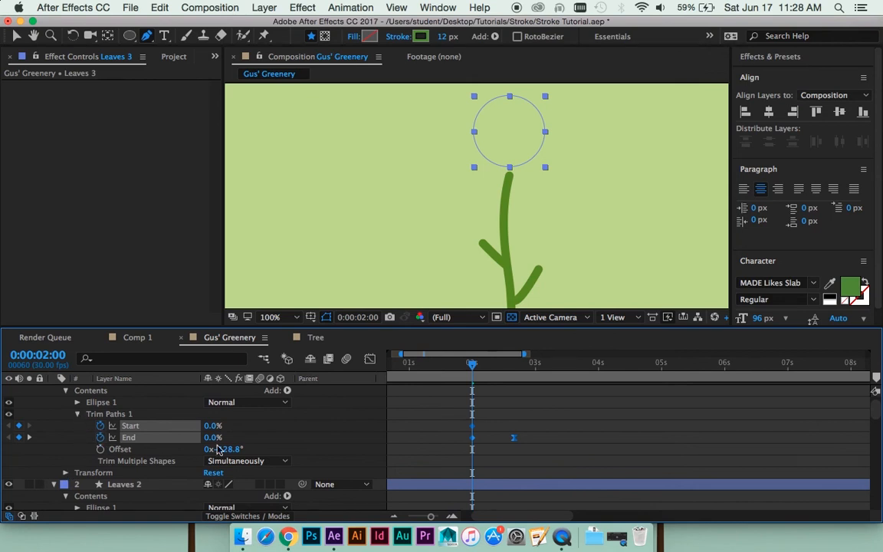
pyautogui.press('pagedown')
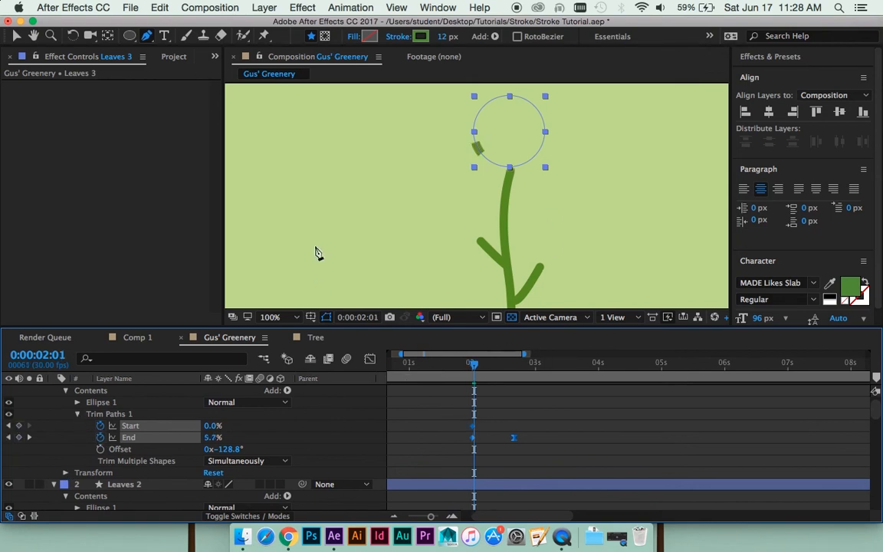
pyautogui.moveTo(238, 449); pyautogui.dragTo(196, 449)
pyautogui.press('.')
pyautogui.moveTo(567, 189); pyautogui.dragTo(552, 230)
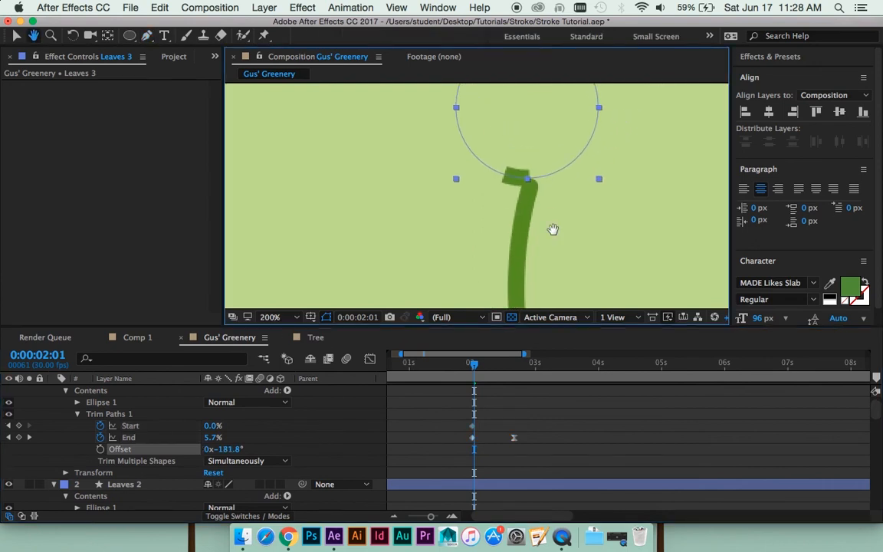
pyautogui.scroll(1, 563, 252)
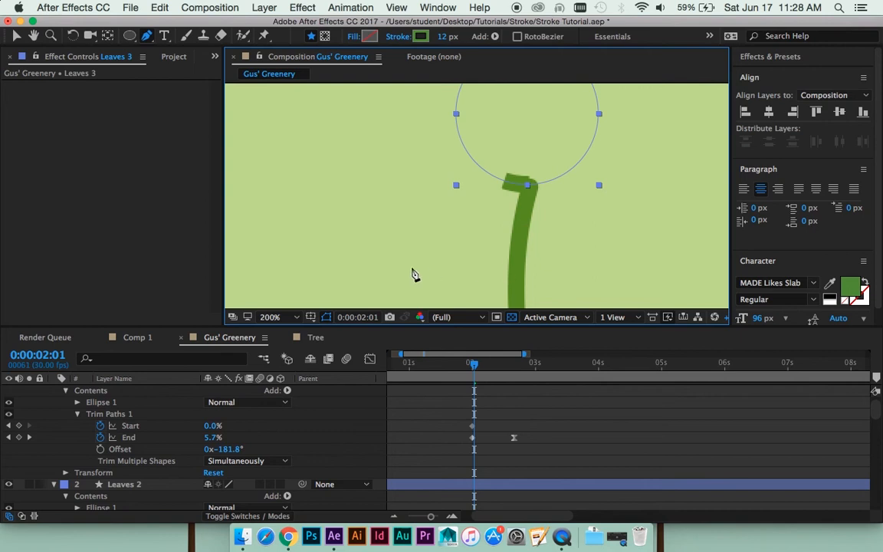
pyautogui.moveTo(232, 449); pyautogui.dragTo(234, 450)
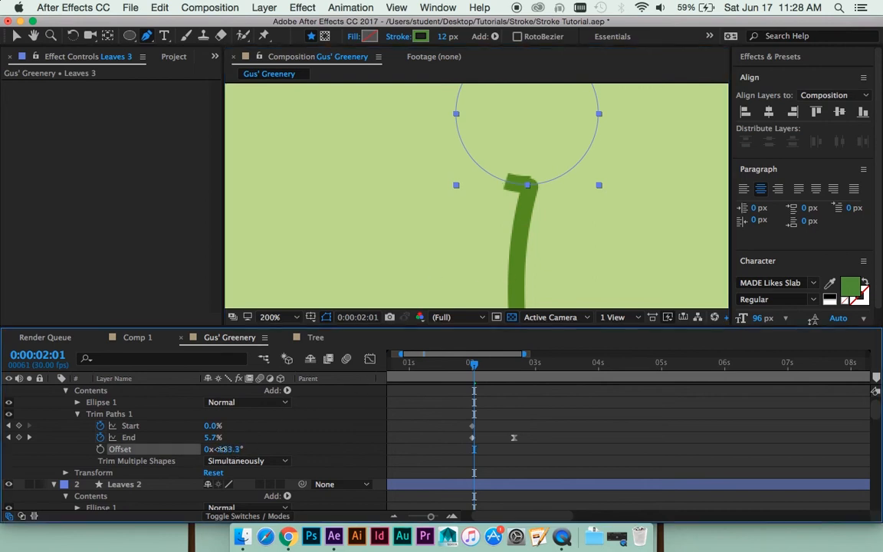
# - Set the Line Cap of the Leaves 3 ellipse's Stroke 1 to Round Cap
pyautogui.click(77, 403)
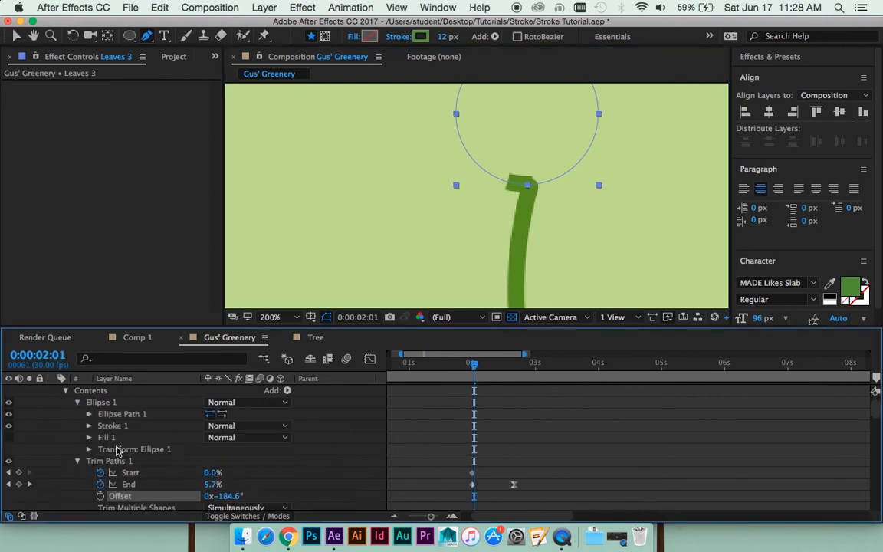
pyautogui.click(88, 426)
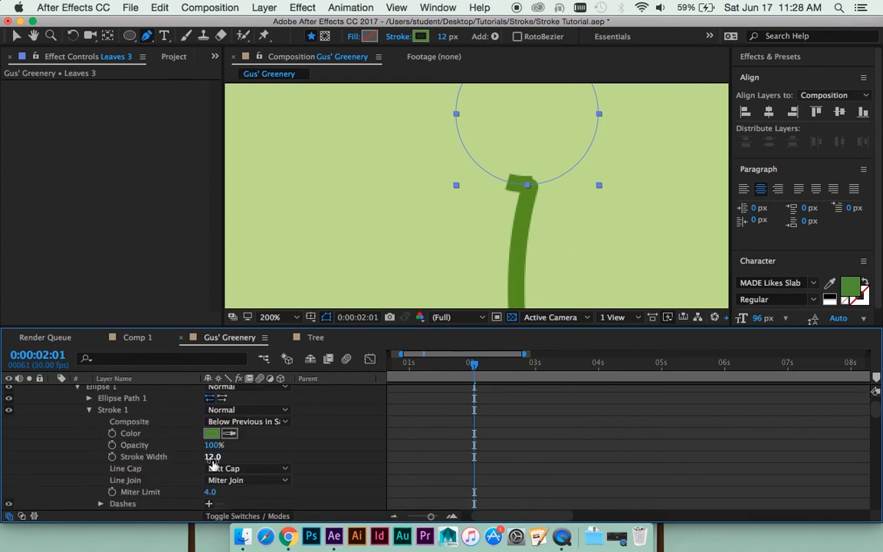
pyautogui.click(247, 468)
pyautogui.click(237, 493)
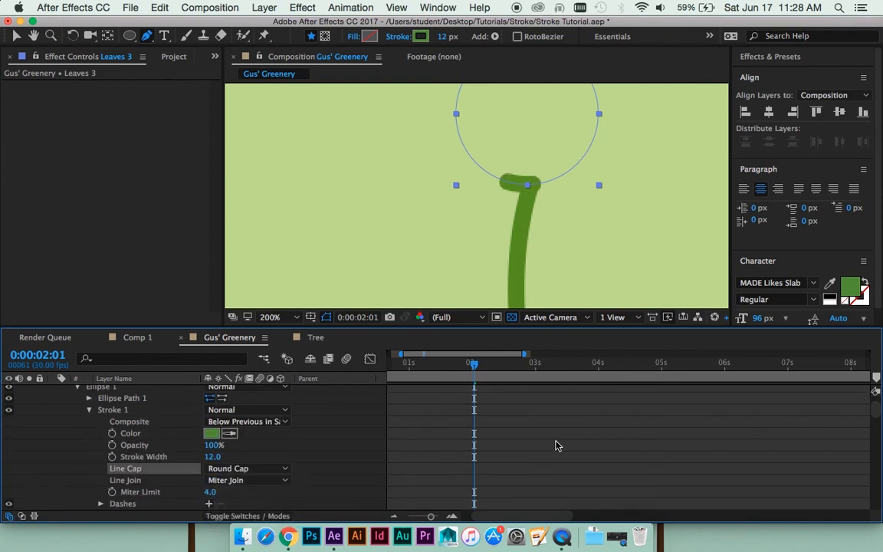
# - Fine-tune the Leaves 3 Trim Paths Offset to -181.9° and deselect the layer
pyautogui.scroll(-3, 409, 420)
pyautogui.scroll(-3, 409, 427)
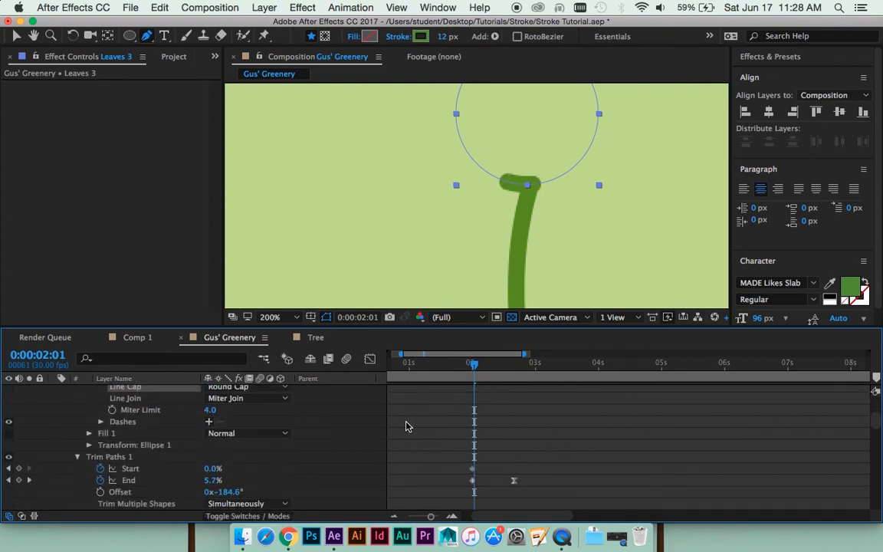
pyautogui.moveTo(229, 480)
pyautogui.mouseDown()
pyautogui.moveTo(216, 481)
pyautogui.moveTo(243, 479)
pyautogui.mouseUp()
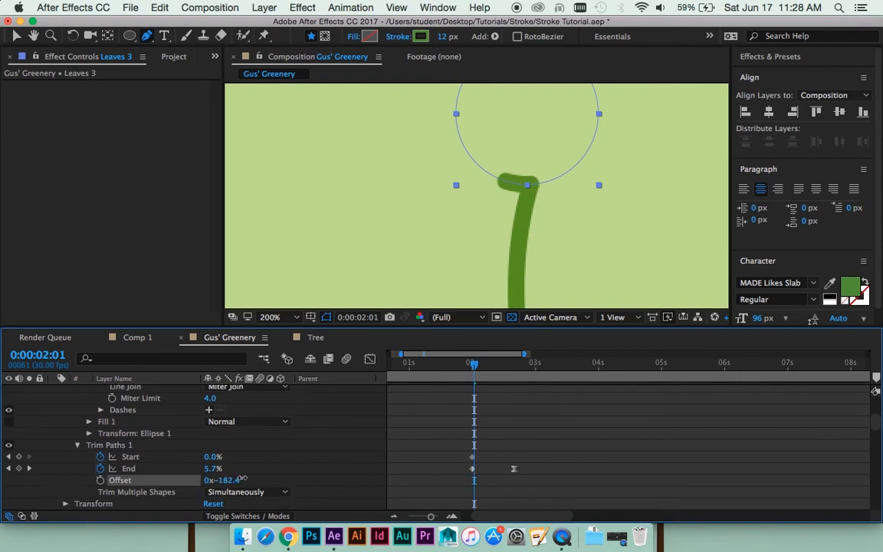
pyautogui.click(574, 416)
# - Preview the top leaf circle drawing on and nudge Leaves 3 upward to line its stroke up with the trunk's tip
pyautogui.scroll(-2, 508, 163)
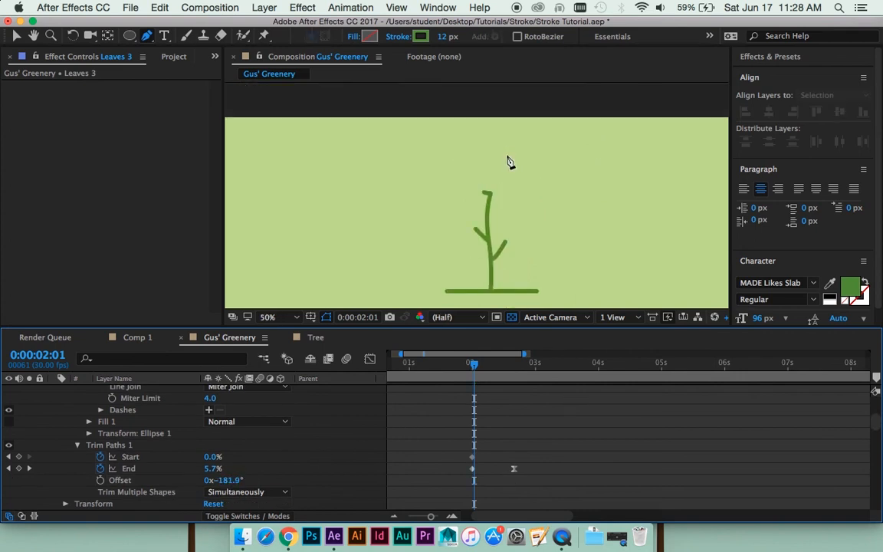
pyautogui.press('space')
pyautogui.scroll(4, 512, 193)
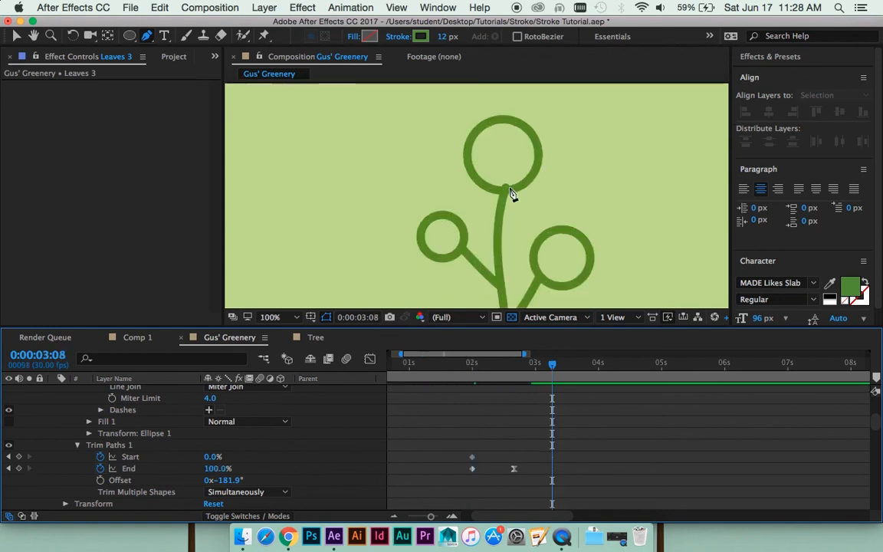
pyautogui.press('v')
pyautogui.click(576, 175)
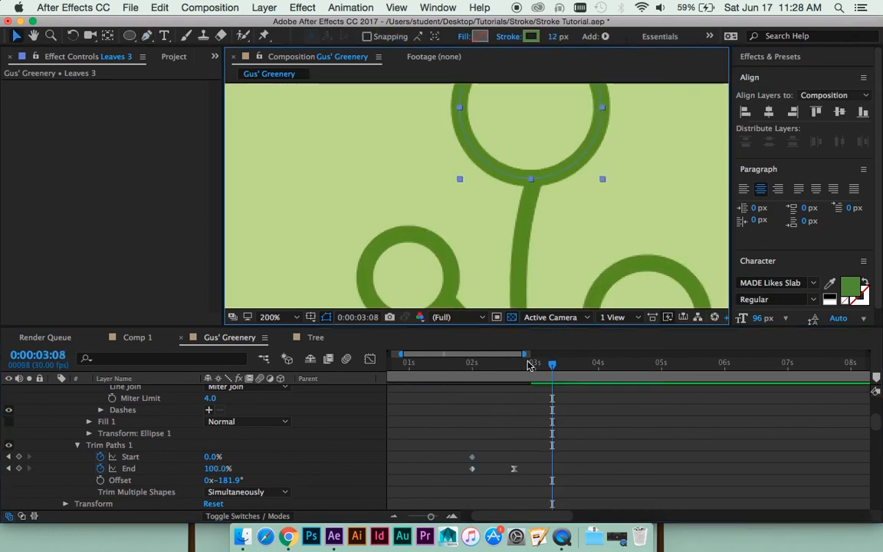
# - Preview the full logo animation from near the start of the timeline, with the whole composition in view at 25% magnification
pyautogui.moveTo(528, 363); pyautogui.dragTo(404, 363)
pyautogui.press('space')
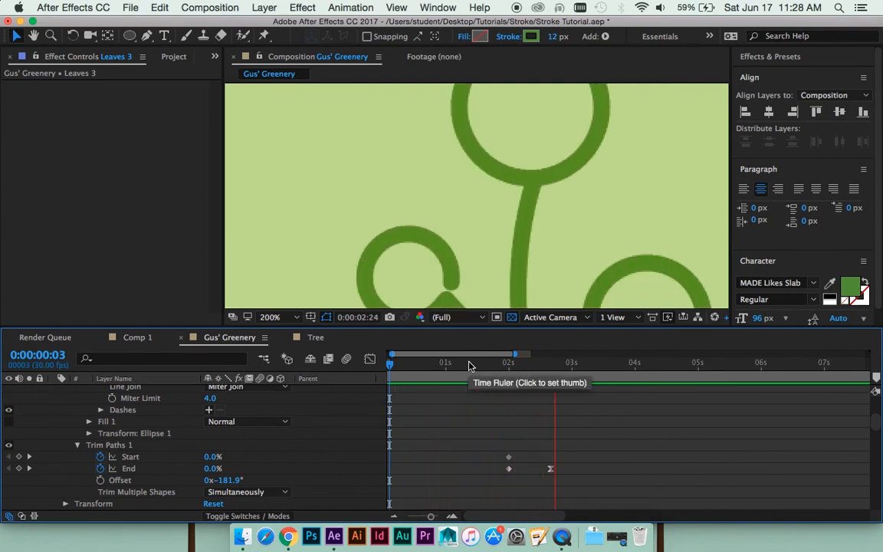
pyautogui.press('space')
pyautogui.scroll(-3, 568, 239)
pyautogui.scroll(-1, 565, 239)
pyautogui.moveTo(558, 239); pyautogui.dragTo(572, 177)
pyautogui.moveTo(558, 366); pyautogui.dragTo(454, 364)
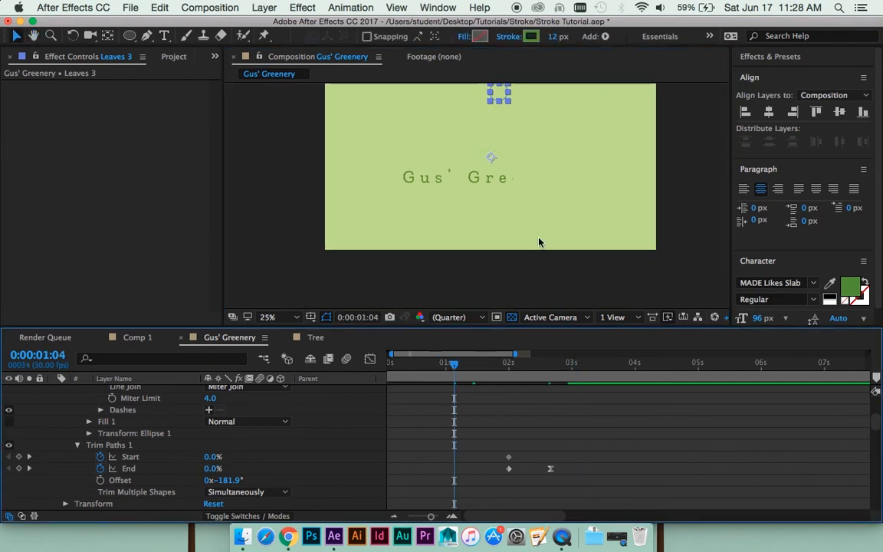
pyautogui.hotkey('shift', 'pagedown')
pyautogui.moveTo(552, 135); pyautogui.dragTo(535, 171)
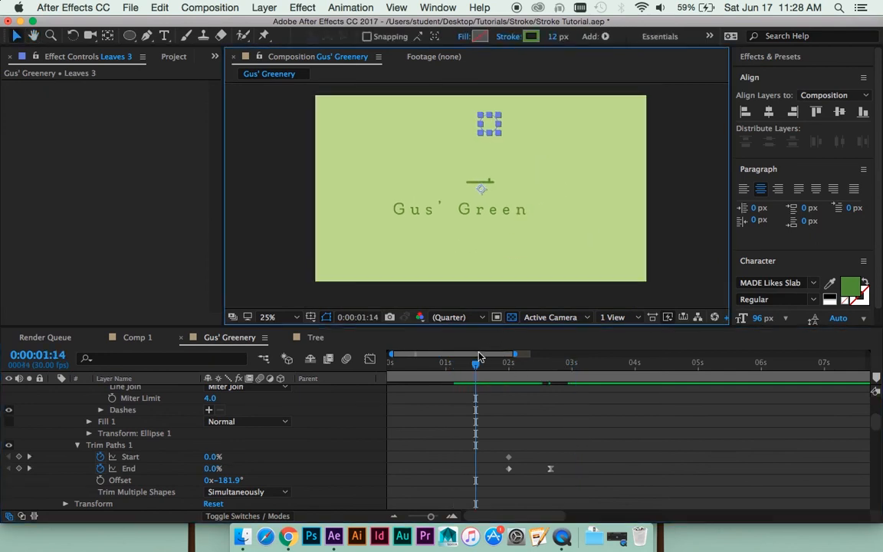
pyautogui.moveTo(477, 364); pyautogui.dragTo(397, 379)
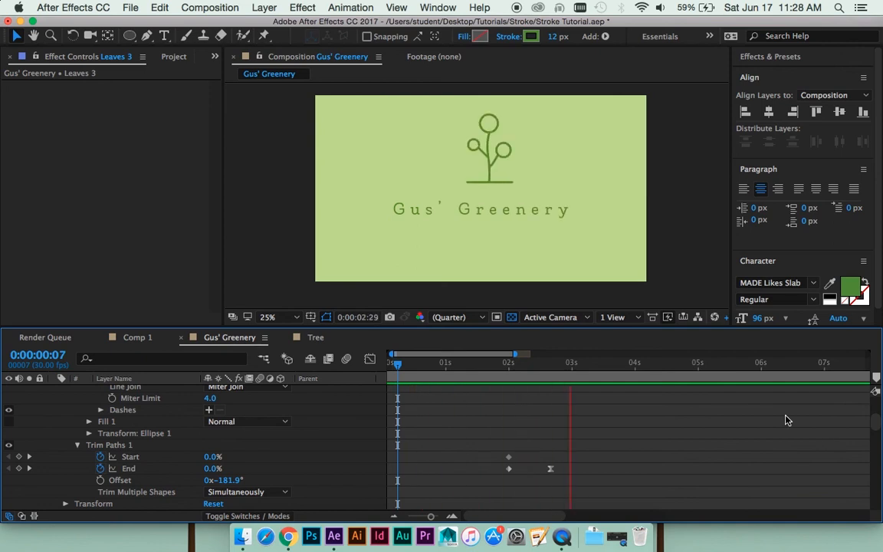
pyautogui.press('space')
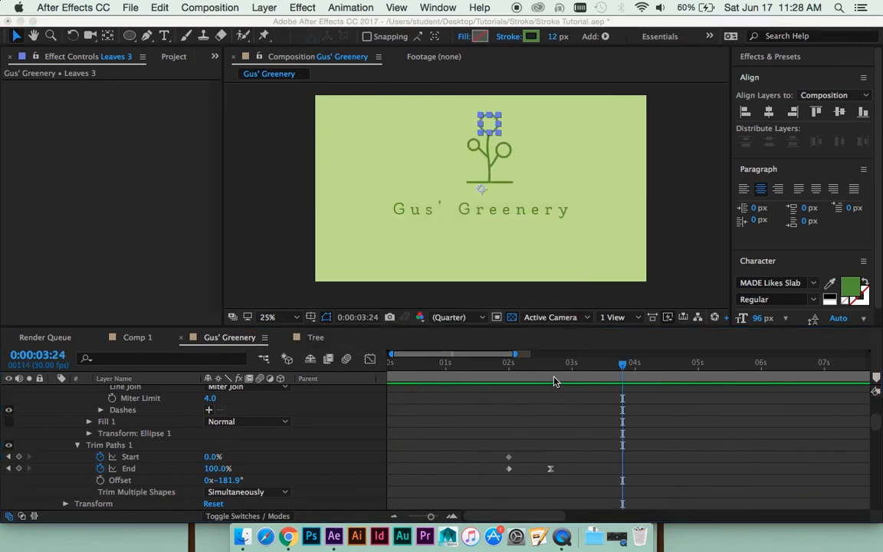
# - Collapse the properties of all layers in the Gus' Greenery composition and clear the selection
pyautogui.moveTo(549, 366); pyautogui.dragTo(502, 369)
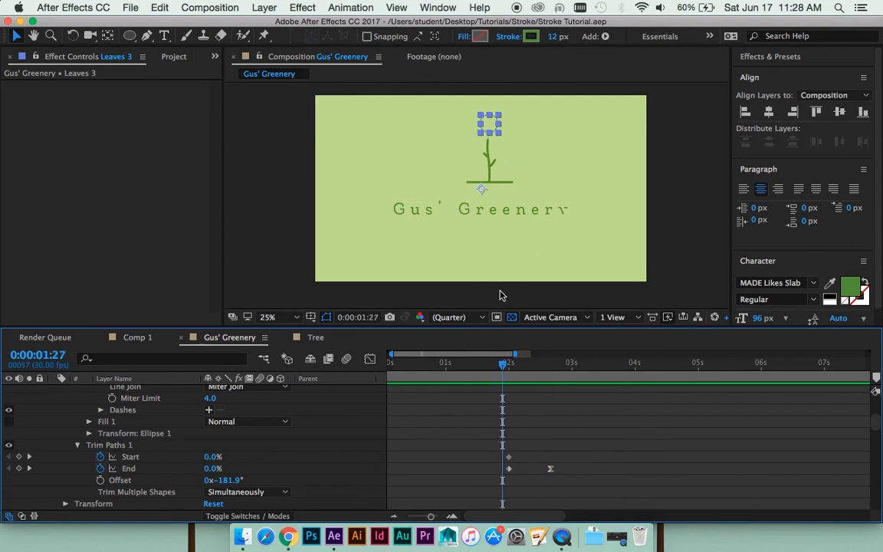
pyautogui.click(516, 213)
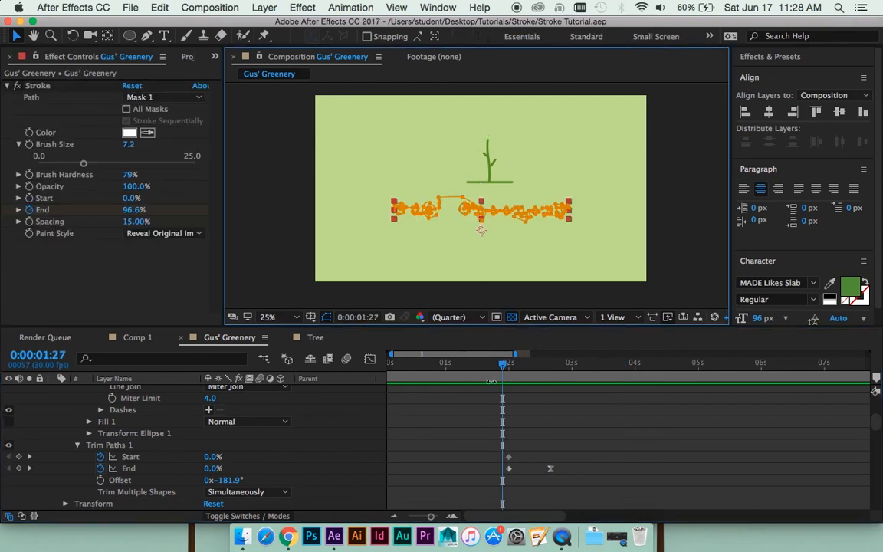
pyautogui.press('super+a')
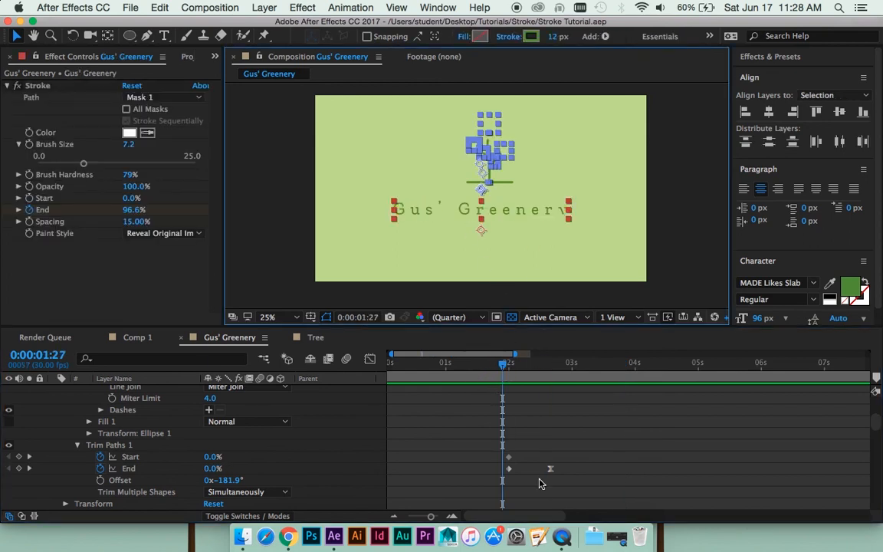
pyautogui.press('u')
pyautogui.press('u')
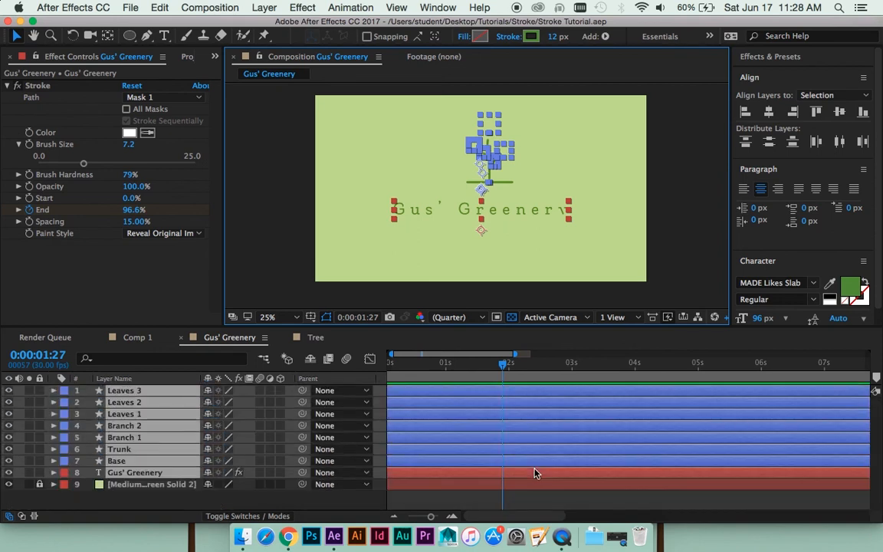
pyautogui.click(460, 495)
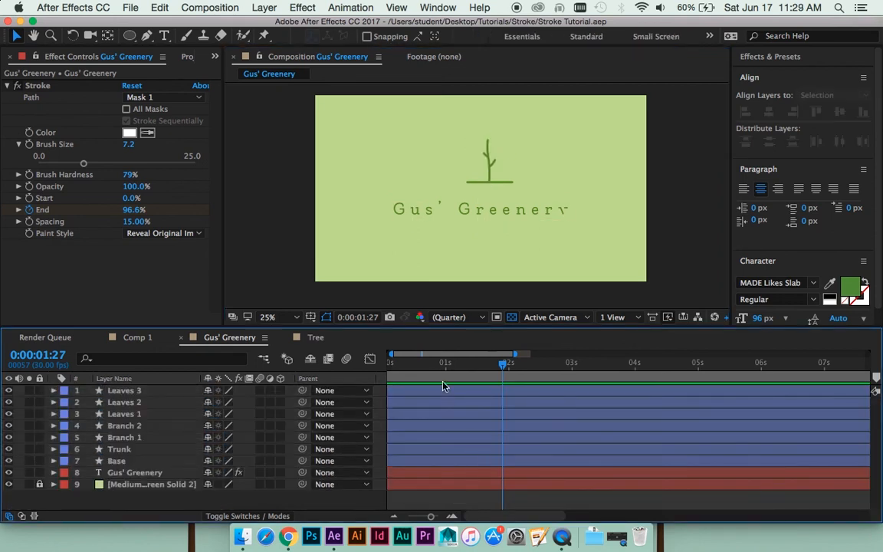
# - Add a new null object layer to the composition at 0:00:00:00
pyautogui.press('Home')
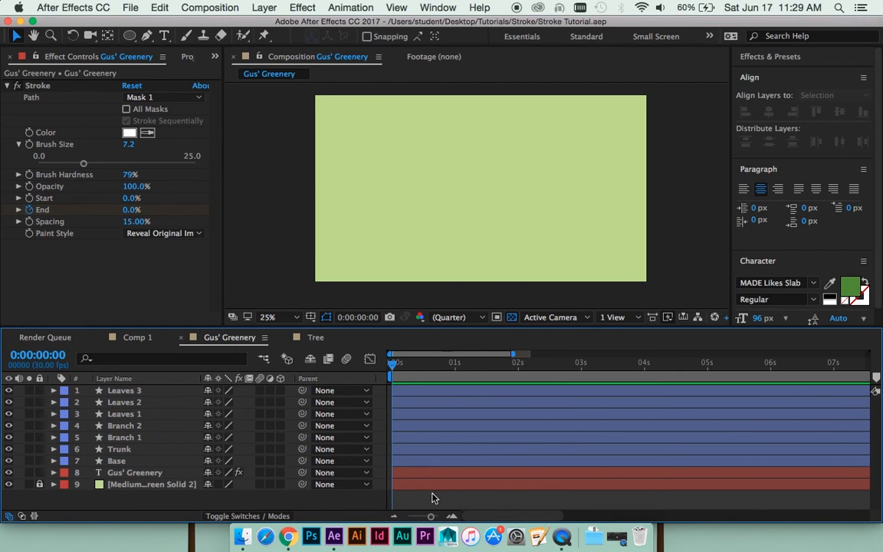
pyautogui.click(223, 5)
pyautogui.moveTo(263, 7)
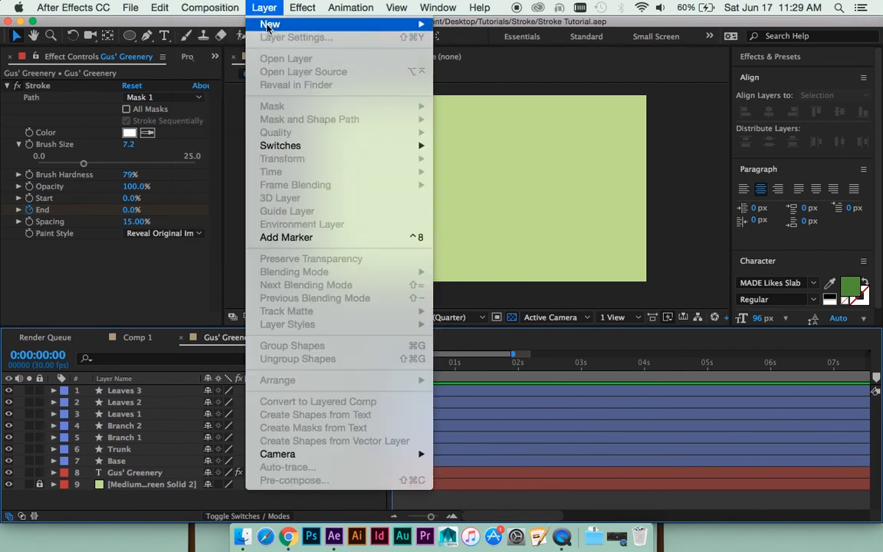
pyautogui.moveTo(337, 24)
pyautogui.click(473, 82)
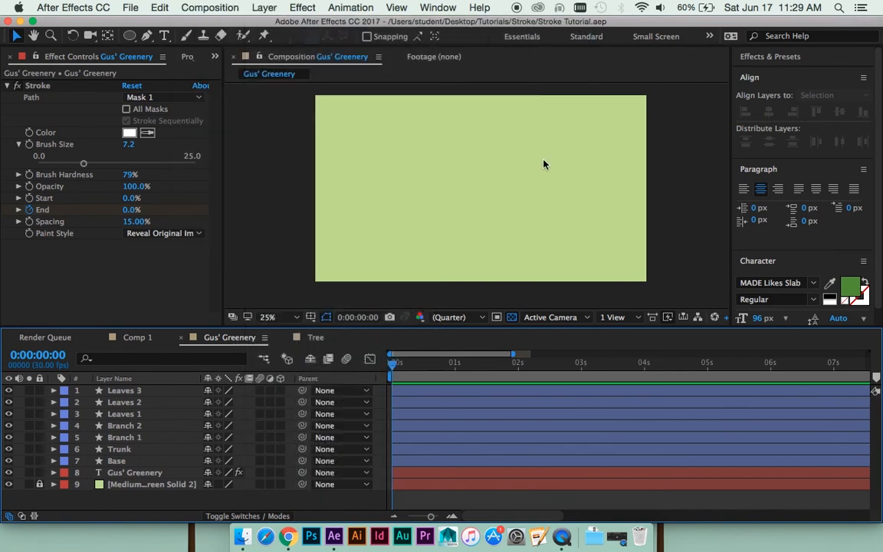
# - At 0:00:03:22, move the null so its anchor point sits where the trunk meets the base line
pyautogui.moveTo(498, 360); pyautogui.dragTo(627, 360)
pyautogui.scroll(2, 539, 222)
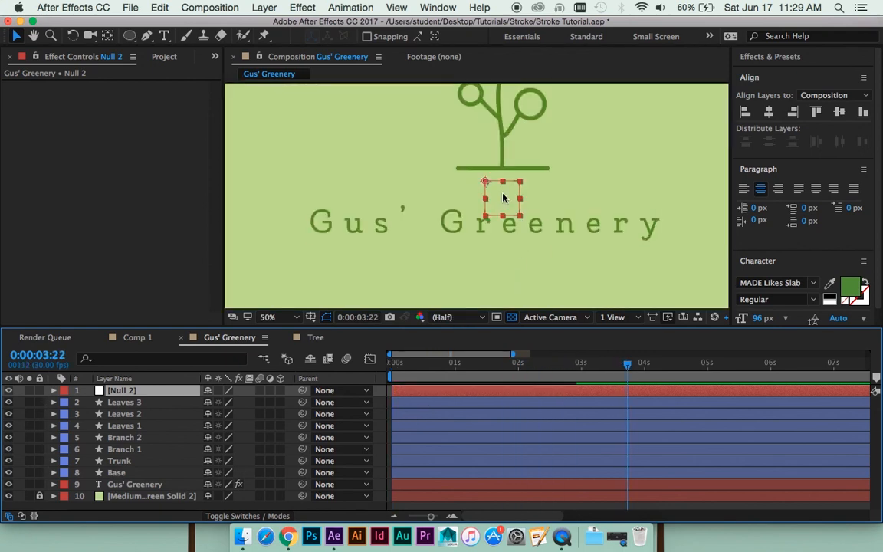
pyautogui.moveTo(506, 195)
pyautogui.mouseDown()
pyautogui.moveTo(531, 186)
pyautogui.moveTo(521, 186)
pyautogui.mouseUp()
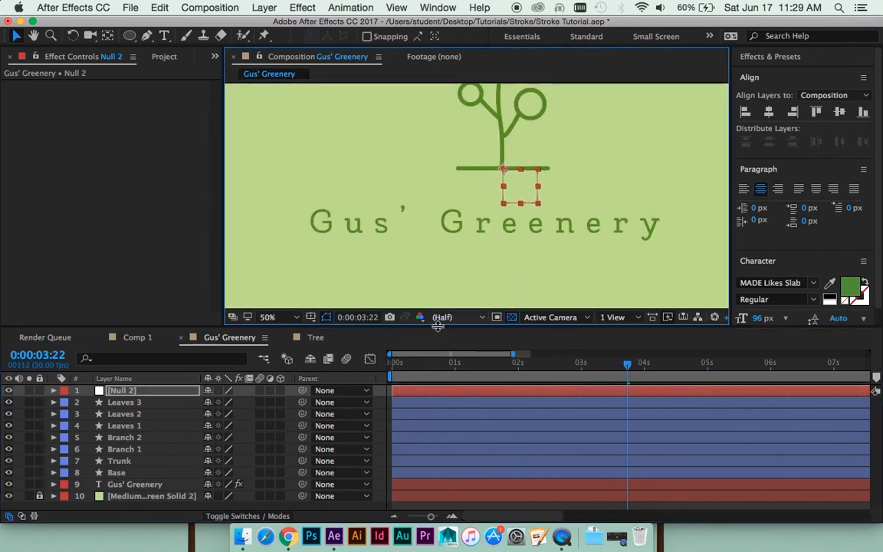
# - Parent all seven tree layers, from Leaves 3 down to Base, to the Null 2 layer
pyautogui.click(407, 506)
pyautogui.click(407, 403)
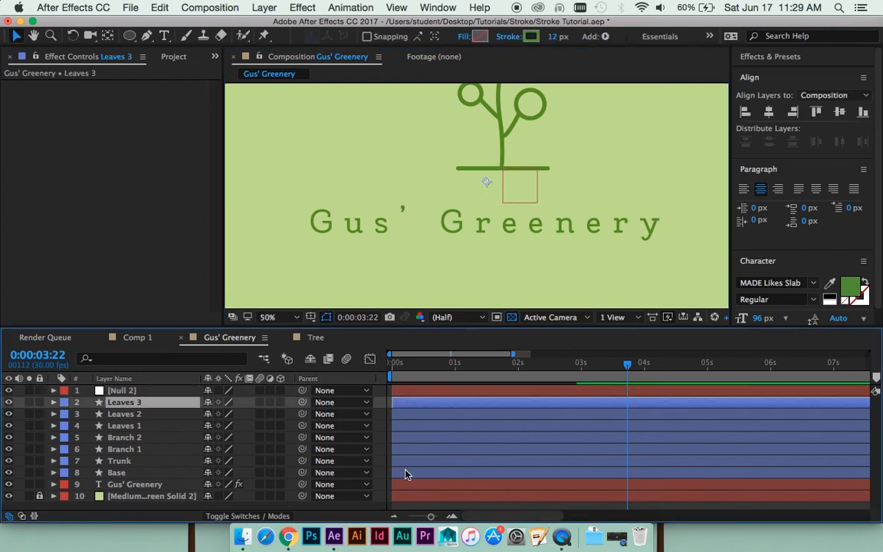
pyautogui.keyDown('shift'); pyautogui.click(407, 472); pyautogui.keyUp('shift')
pyautogui.moveTo(302, 402); pyautogui.dragTo(182, 393)
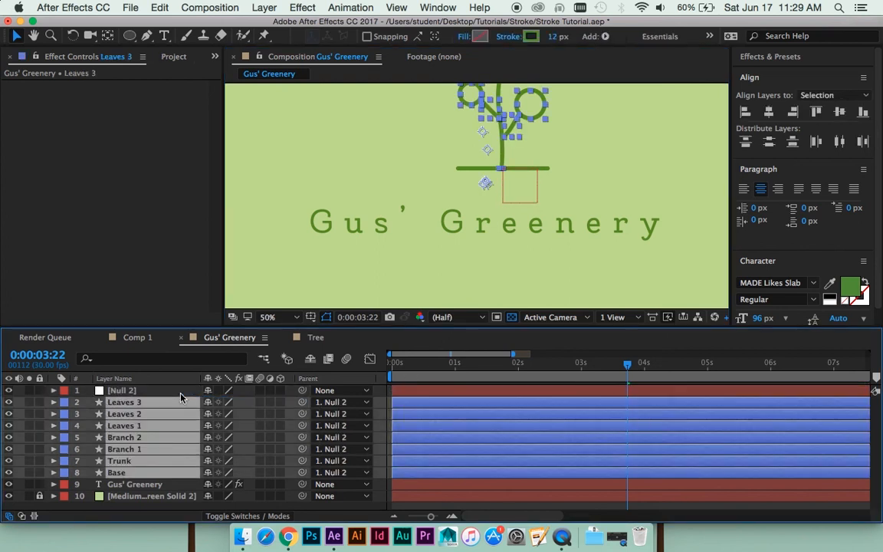
# - Align the Null 2 layer to the composition's horizontal centre so the parented tree moves with it
pyautogui.click(182, 392)
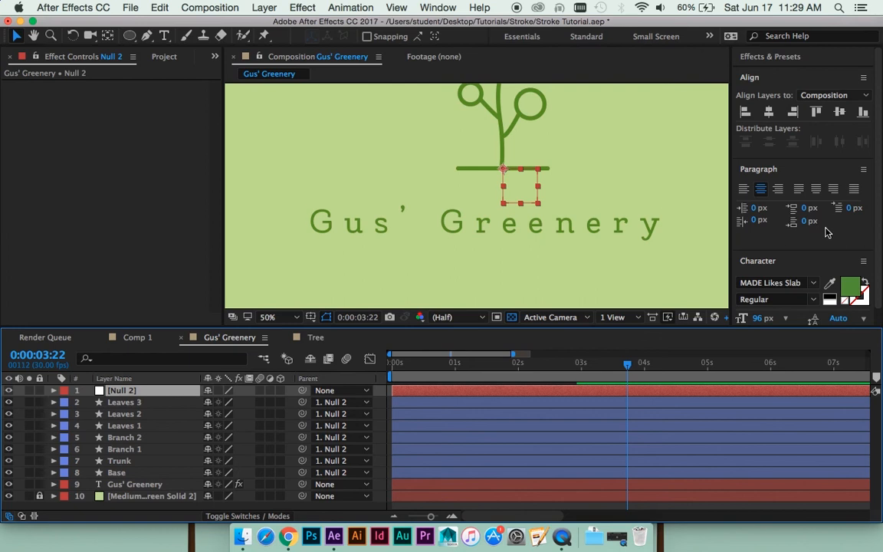
pyautogui.click(771, 115)
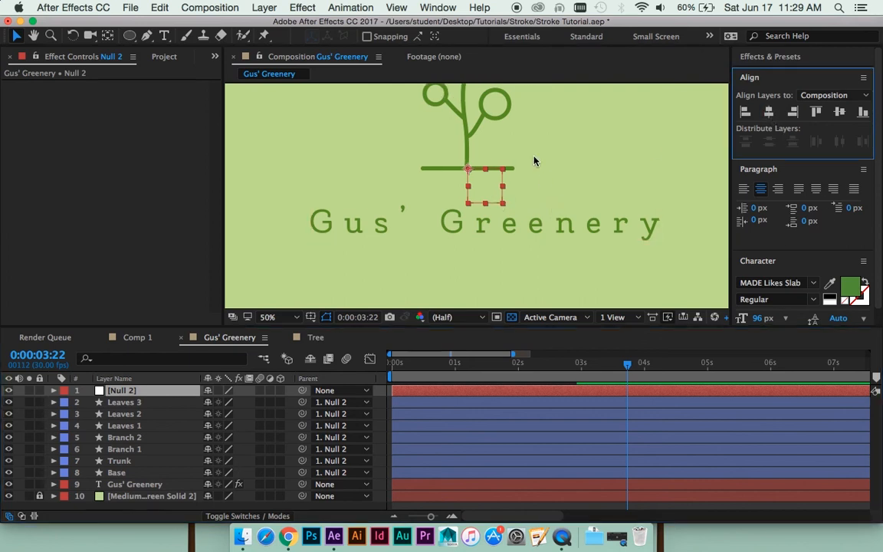
pyautogui.scroll(-2, 535, 161)
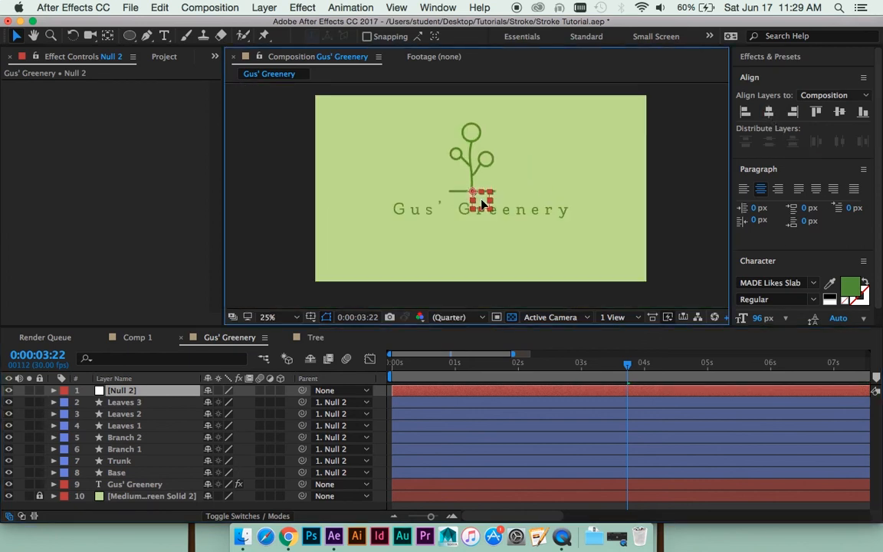
# - Lower the Gus' Greenery text layer to a Y position of 858 and align it horizontally to the composition's centre
pyautogui.click(410, 484)
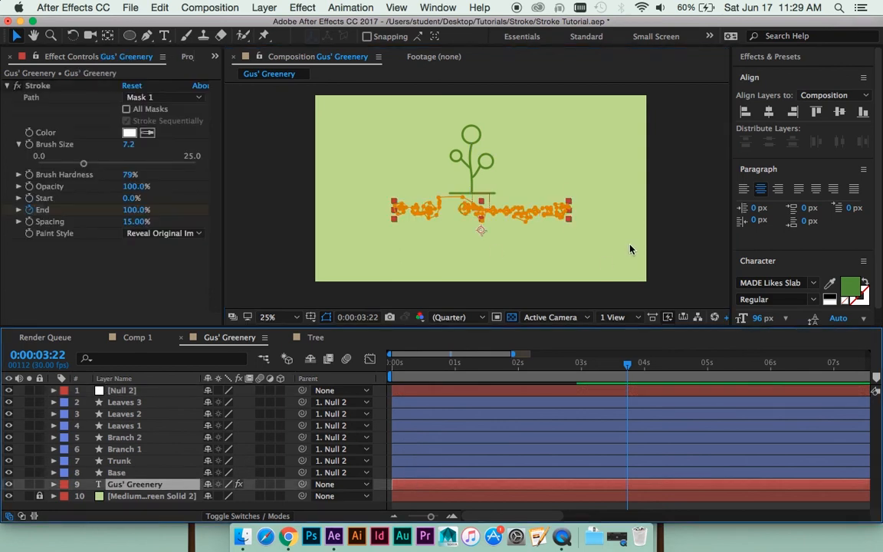
pyautogui.press('p')
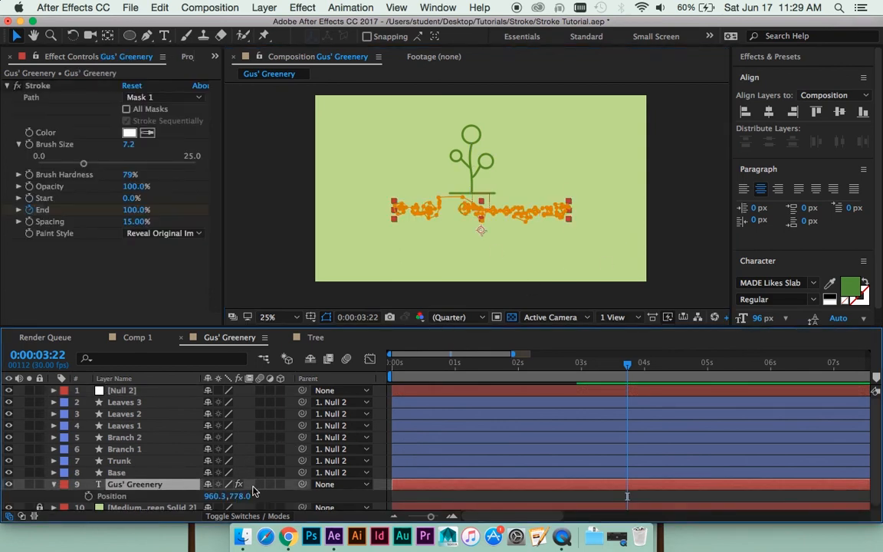
pyautogui.moveTo(239, 496); pyautogui.dragTo(322, 470)
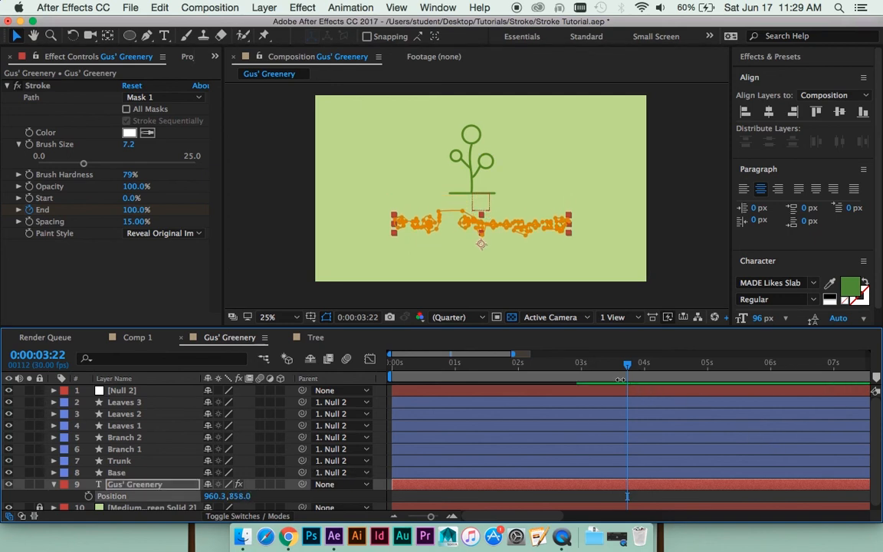
pyautogui.click(573, 391)
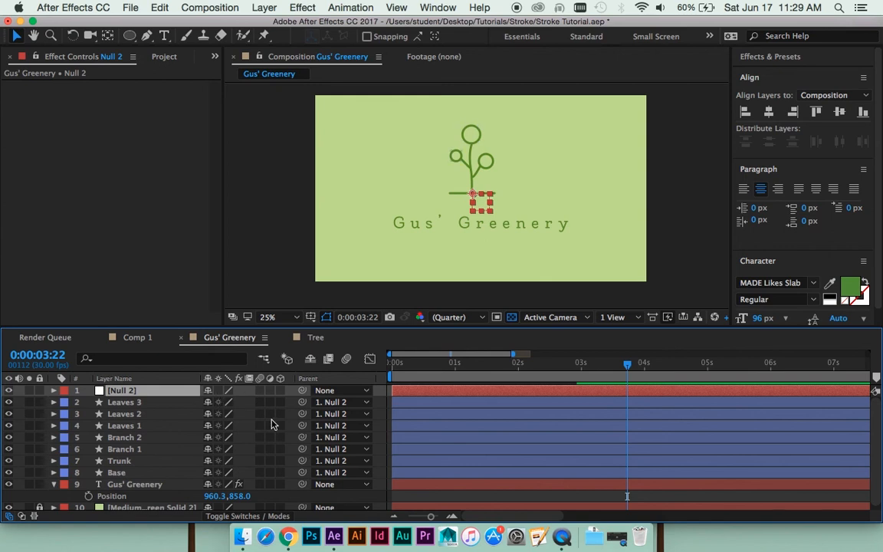
pyautogui.click(487, 483)
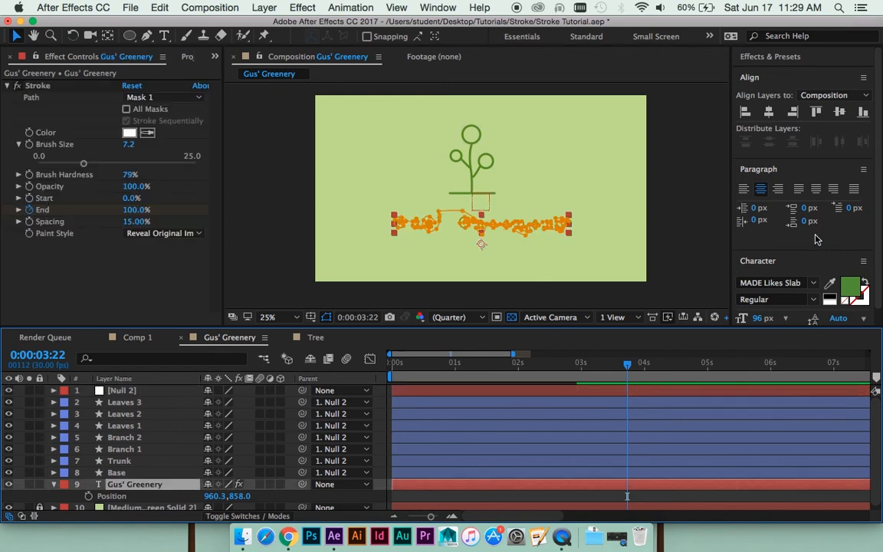
pyautogui.click(770, 113)
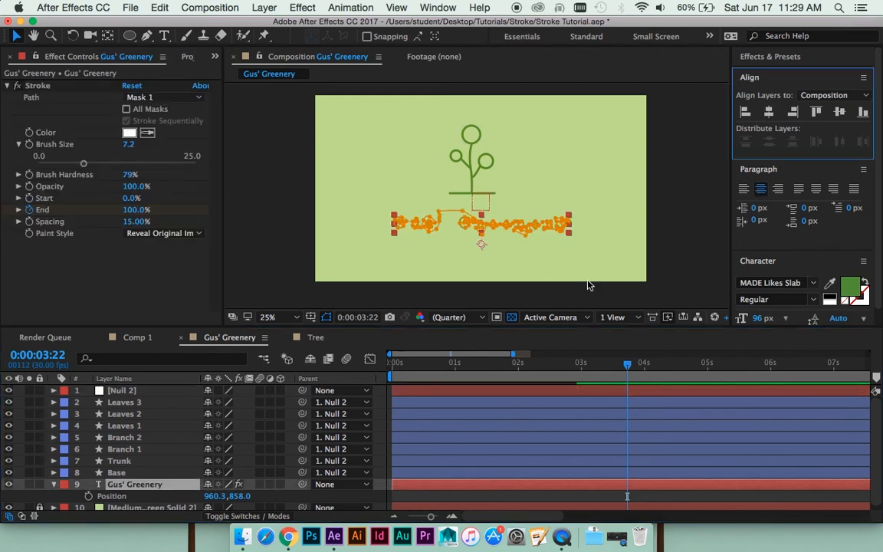
# - Move Null 2 slightly down so the tree sits closer to the title, and preview the animation from the start
pyautogui.click(486, 392)
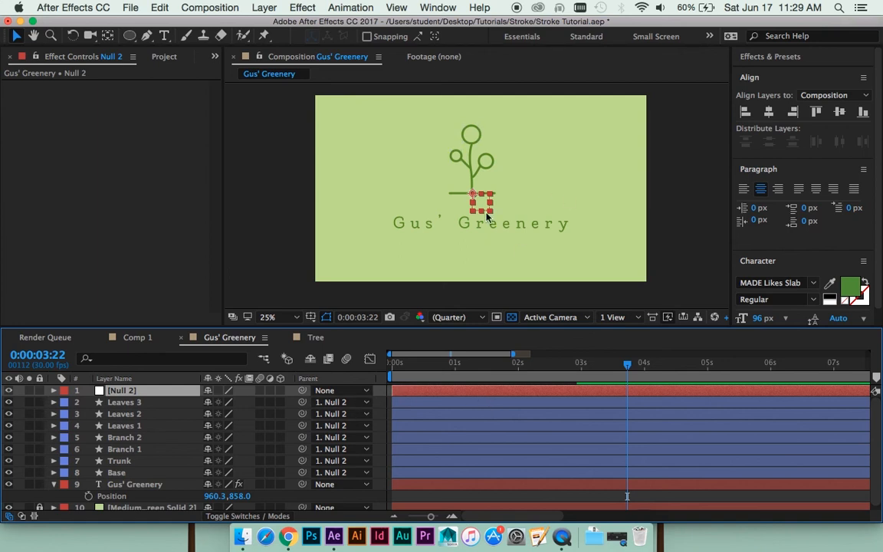
pyautogui.moveTo(486, 217); pyautogui.dragTo(485, 225)
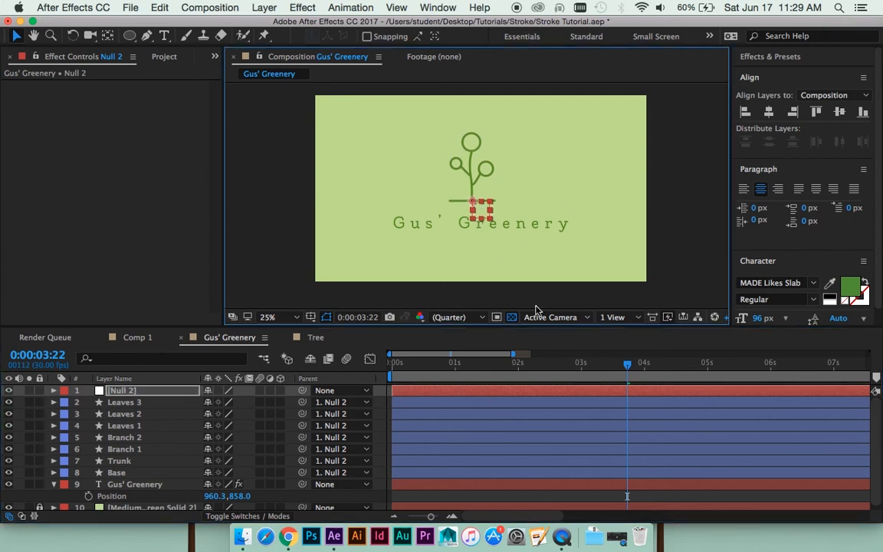
pyautogui.click(569, 373)
pyautogui.press('space')
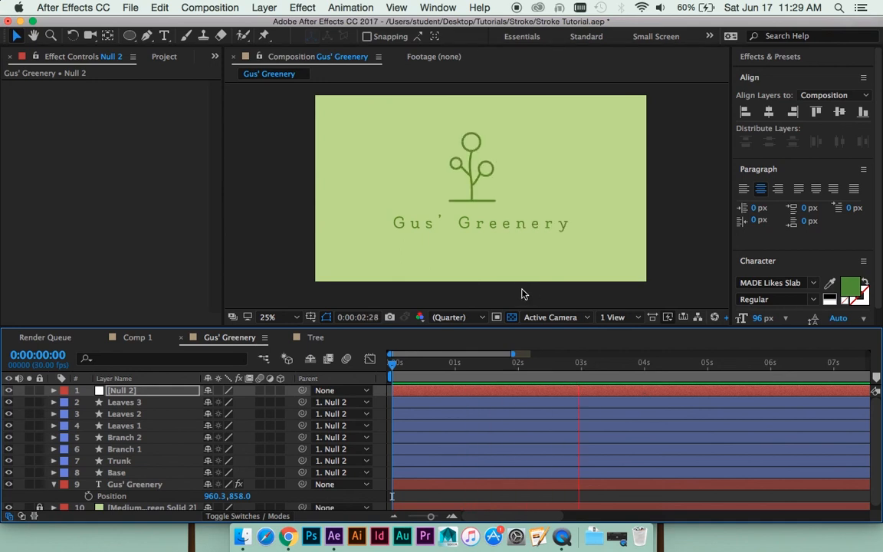
pyautogui.press('space')
# - Duplicate the Branch 1 layer, move the copy just above the title's apostrophe, and set its stroke width to 9 px
pyautogui.scroll(3, 470, 223)
pyautogui.moveTo(427, 218); pyautogui.dragTo(464, 190)
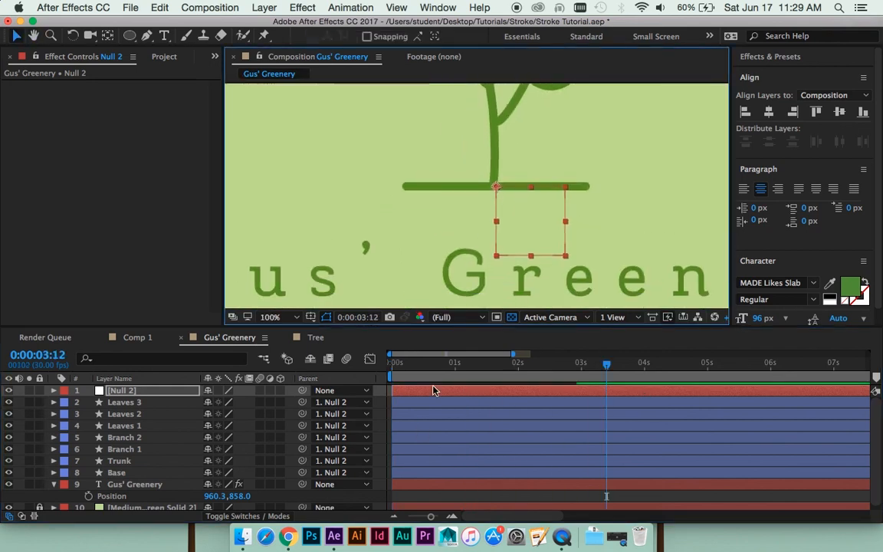
pyautogui.click(136, 437)
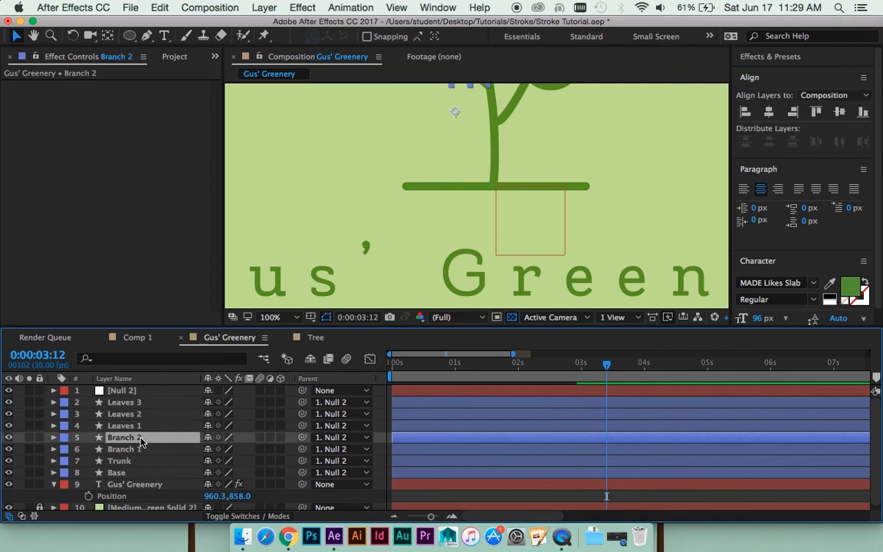
pyautogui.click(142, 449)
pyautogui.scroll(-2, 566, 169)
pyautogui.press('super+d')
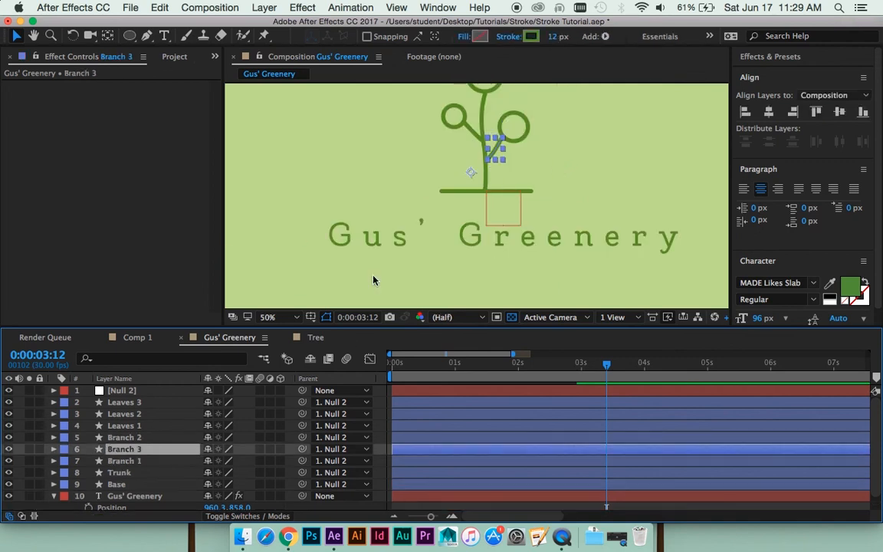
pyautogui.moveTo(470, 177); pyautogui.dragTo(406, 233)
pyautogui.moveTo(552, 37); pyautogui.dragTo(550, 38)
# - Retime Branch 3's Trim Paths keyframes to begin at 0:00:00:15, with the last End keyframe at 0:00:00:28, and preview
pyautogui.press('u')
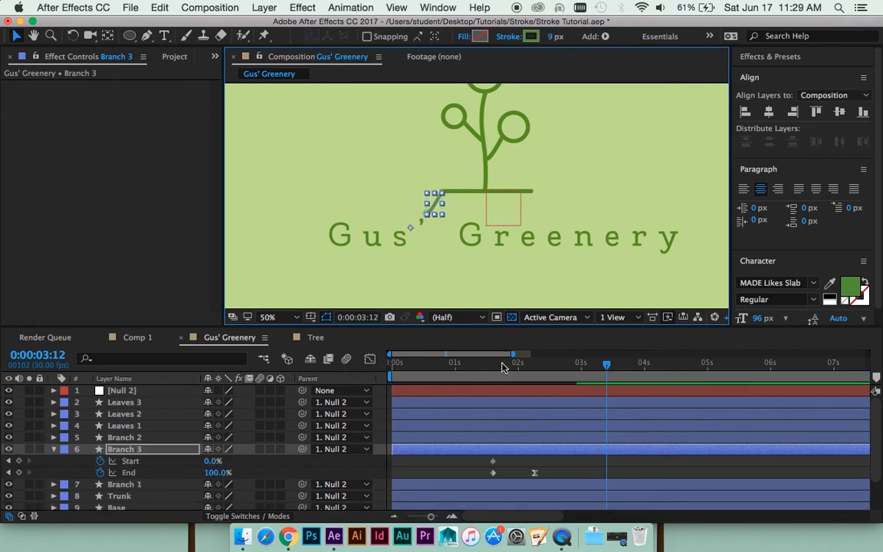
pyautogui.moveTo(503, 368); pyautogui.dragTo(421, 367)
pyautogui.press('.')
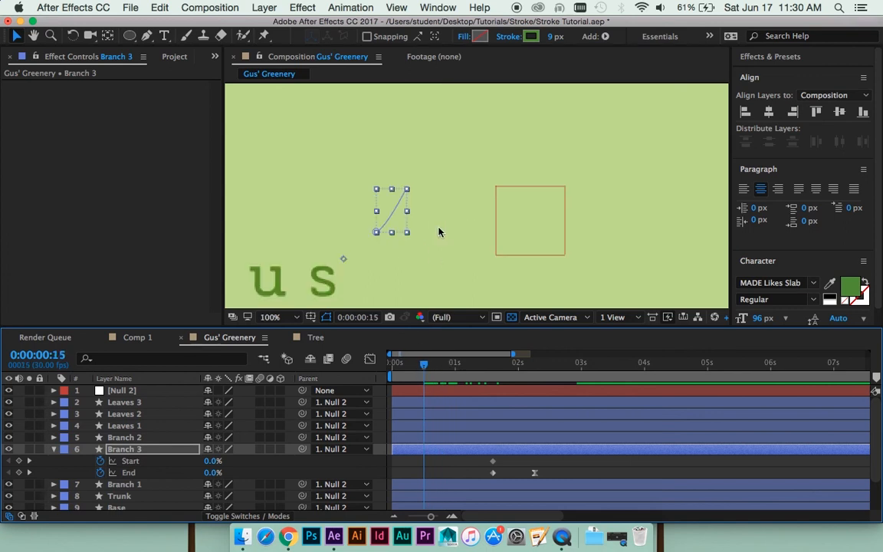
pyautogui.moveTo(416, 234); pyautogui.dragTo(448, 214)
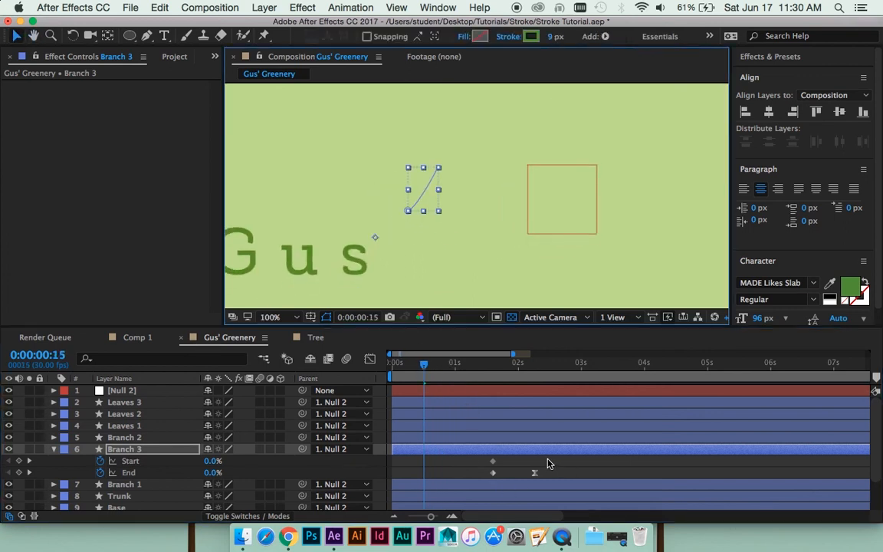
pyautogui.moveTo(548, 460); pyautogui.dragTo(427, 467)
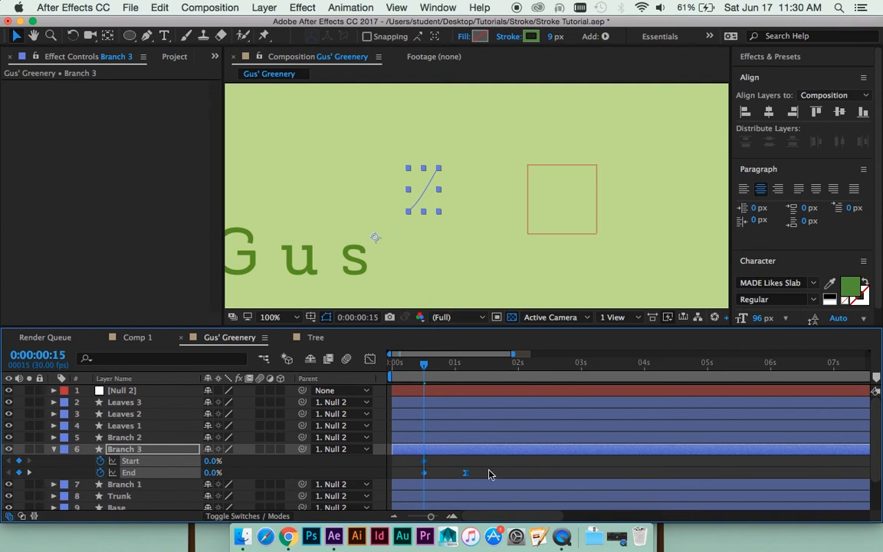
pyautogui.moveTo(465, 472); pyautogui.dragTo(450, 473)
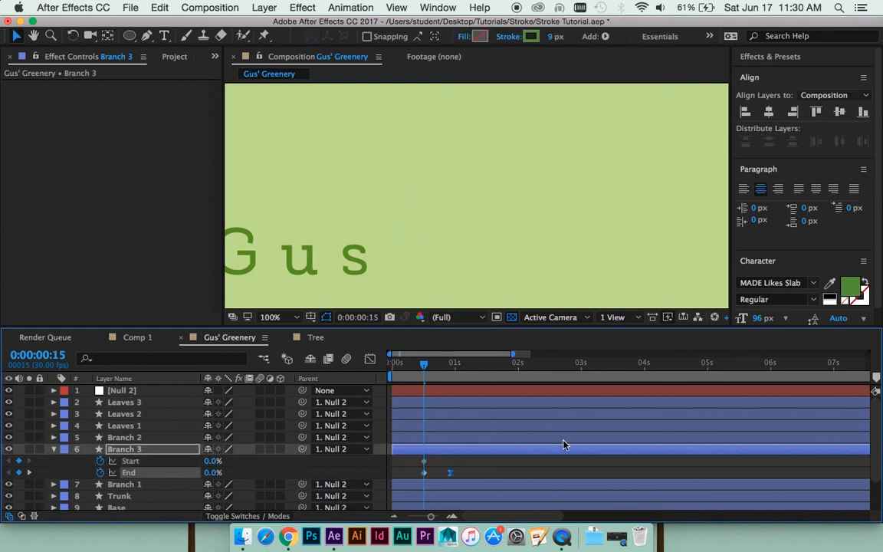
pyautogui.press('space')
# - At 0:00:00:28, set Branch 3's Trim Paths Start to 100%
pyautogui.click(433, 365)
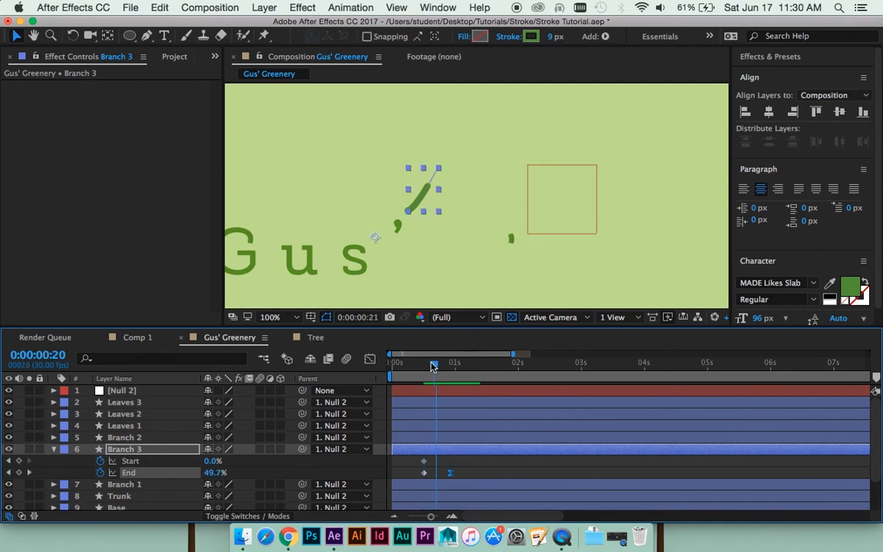
pyautogui.moveTo(433, 364)
pyautogui.mouseDown()
pyautogui.moveTo(421, 364)
pyautogui.moveTo(443, 363)
pyautogui.mouseUp()
pyautogui.moveTo(213, 461); pyautogui.dragTo(282, 455)
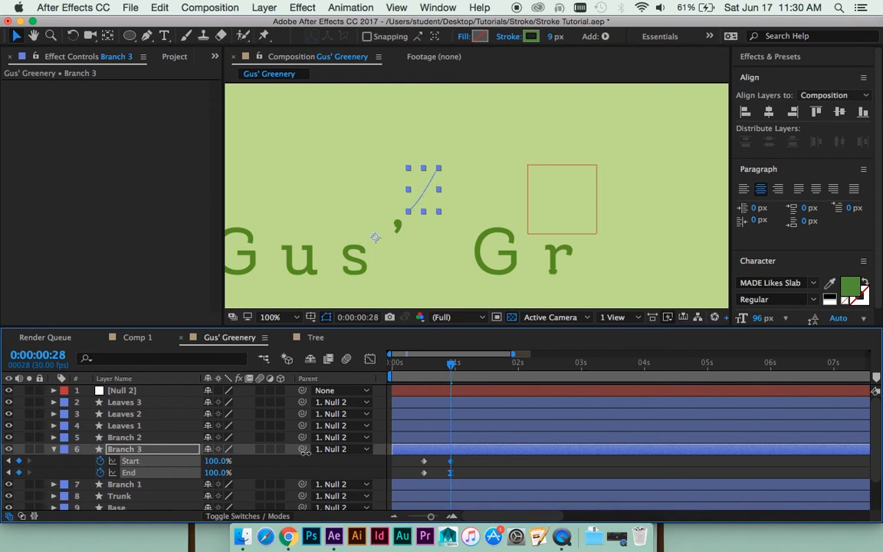
pyautogui.click(465, 465)
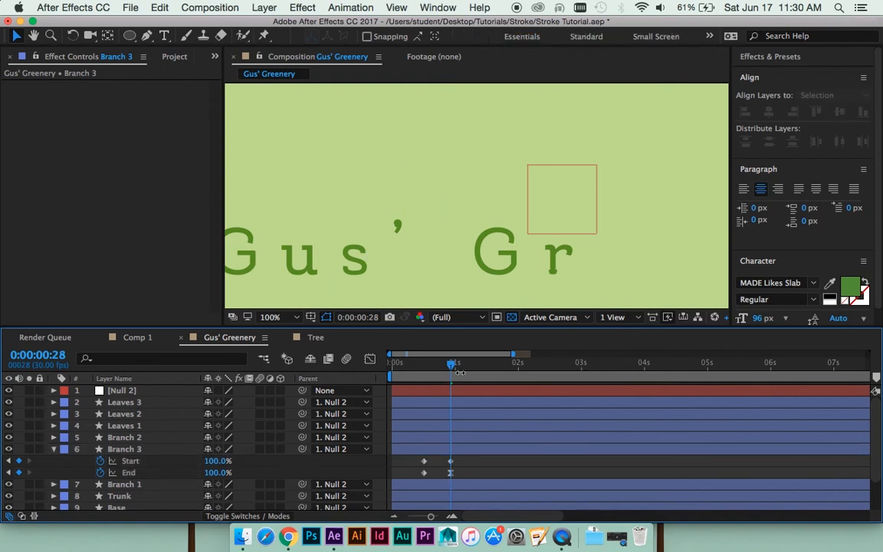
# - Shift Branch 3's Start keyframes slightly later than the End keyframes, ease the last Start keyframe, and preview the stroke
pyautogui.moveTo(451, 368)
pyautogui.mouseDown()
pyautogui.moveTo(421, 366)
pyautogui.moveTo(450, 368)
pyautogui.mouseUp()
pyautogui.click(457, 464)
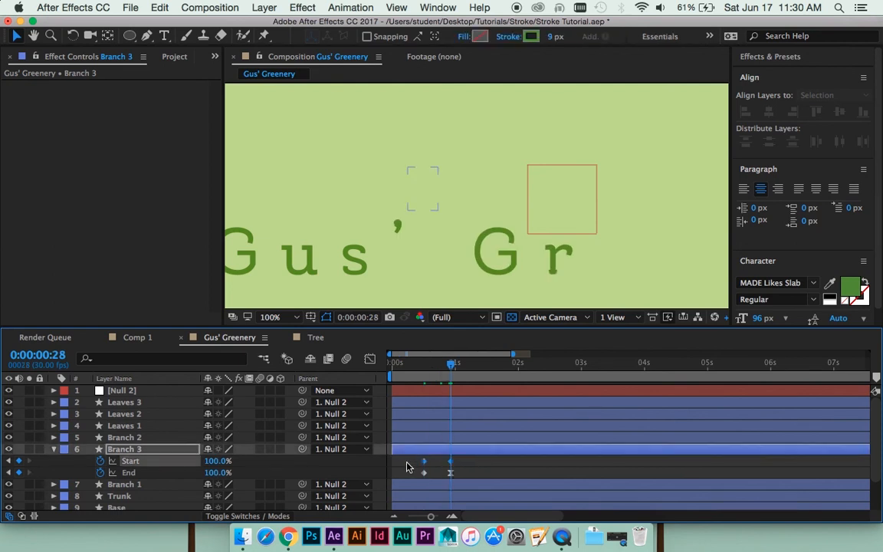
pyautogui.click(460, 459)
pyautogui.click(455, 462)
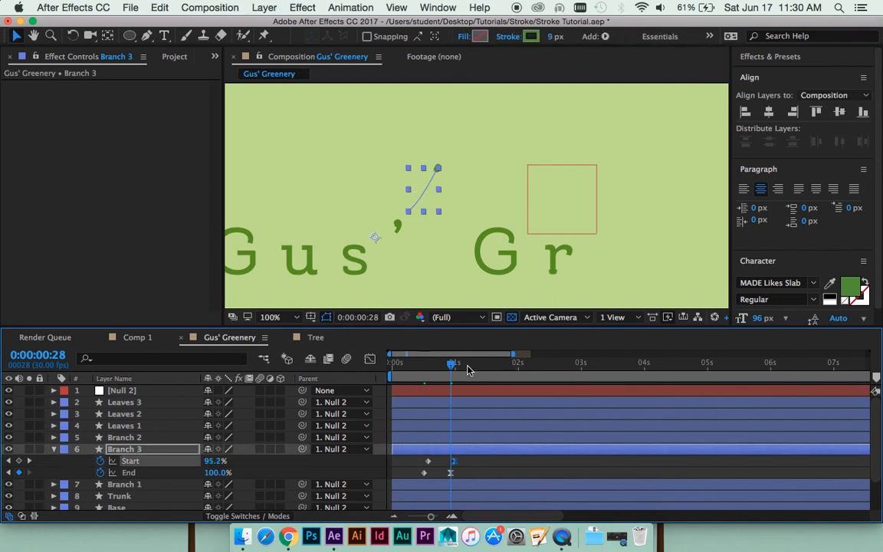
pyautogui.press('space')
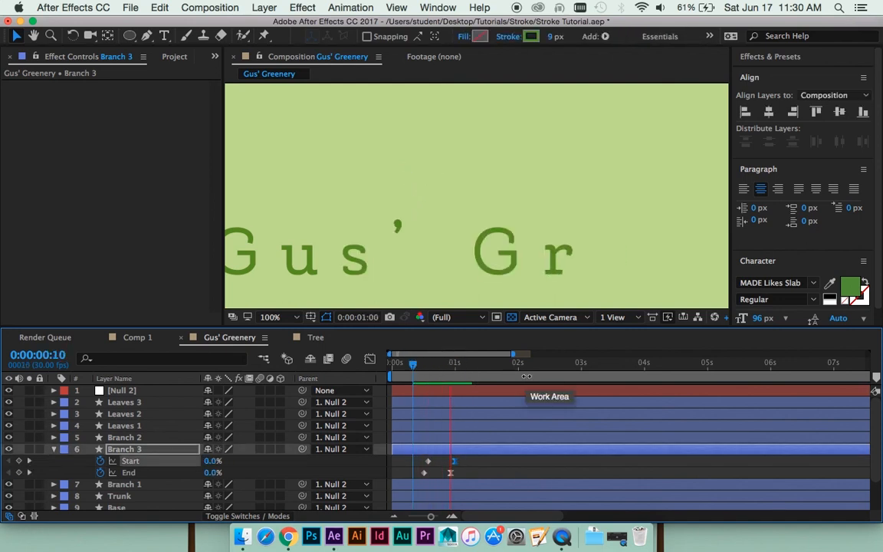
pyautogui.press('space')
# - Reshape Branch 3's path with the Pen tool into a shorter upward-bulging curve between the apostrophe and the tree's base line
pyautogui.moveTo(409, 209); pyautogui.dragTo(418, 210)
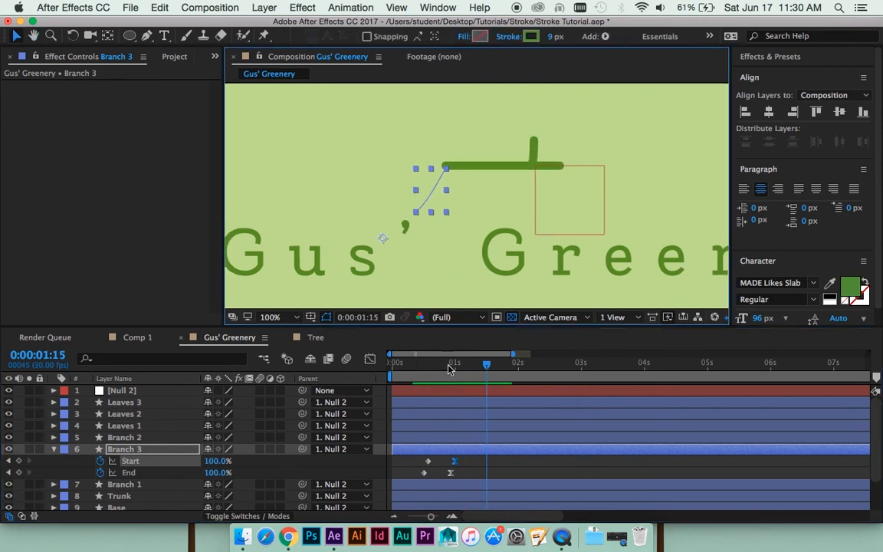
pyautogui.press('g')
pyautogui.moveTo(444, 173); pyautogui.dragTo(441, 192)
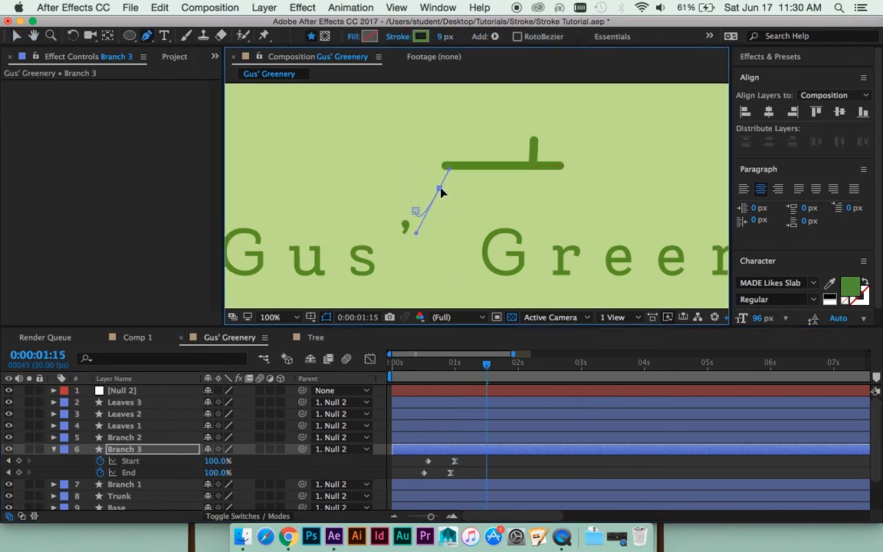
pyautogui.moveTo(425, 232); pyautogui.dragTo(418, 192)
# - Move Branch 3's last Start and End keyframes a few frames earlier and preview the faster stroke
pyautogui.click(495, 474)
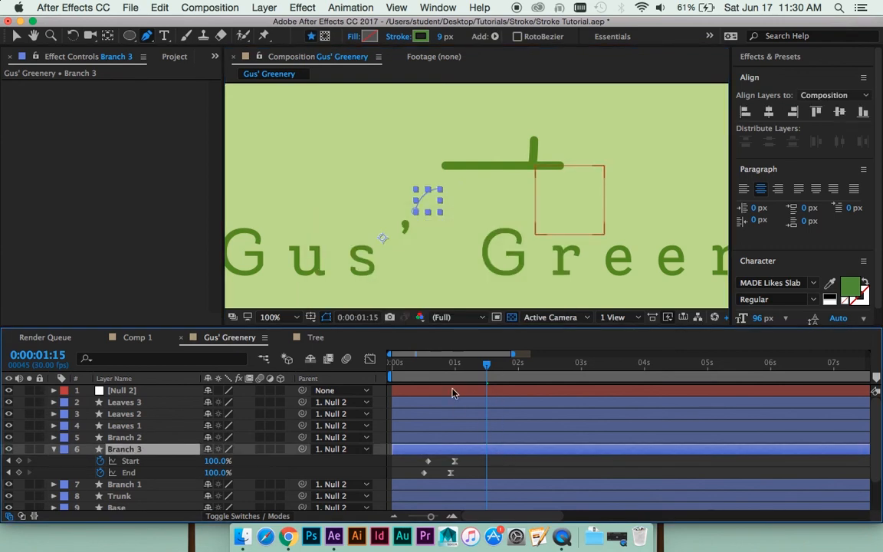
pyautogui.moveTo(469, 459); pyautogui.dragTo(447, 463)
pyautogui.press('space')
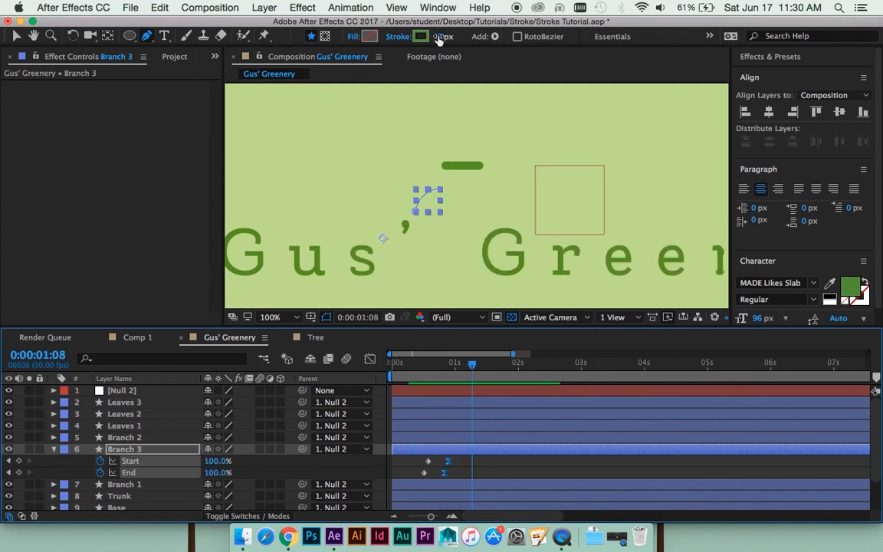
# - Set Branch 3's stroke width to 8 px and preview the animation from near the timeline's start
pyautogui.moveTo(441, 38); pyautogui.dragTo(399, 34)
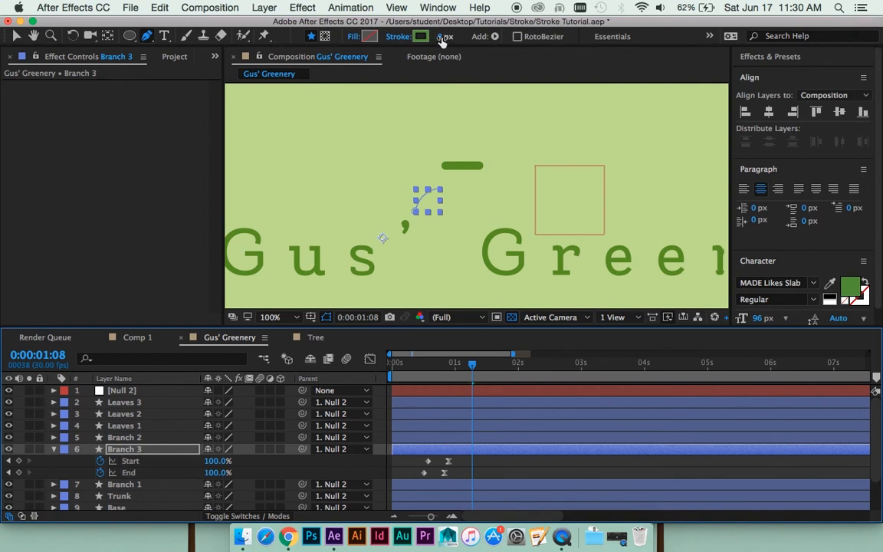
pyautogui.press('space')
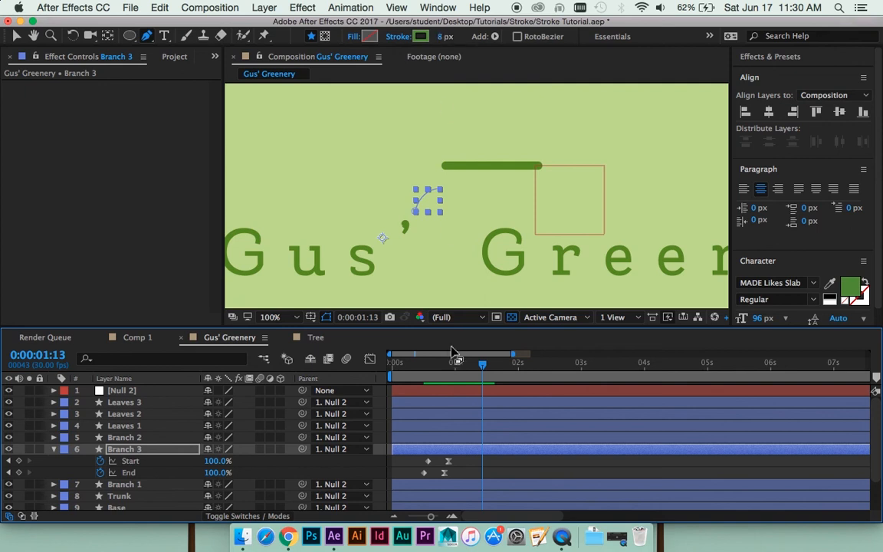
pyautogui.moveTo(482, 365); pyautogui.dragTo(396, 365)
pyautogui.press('space')
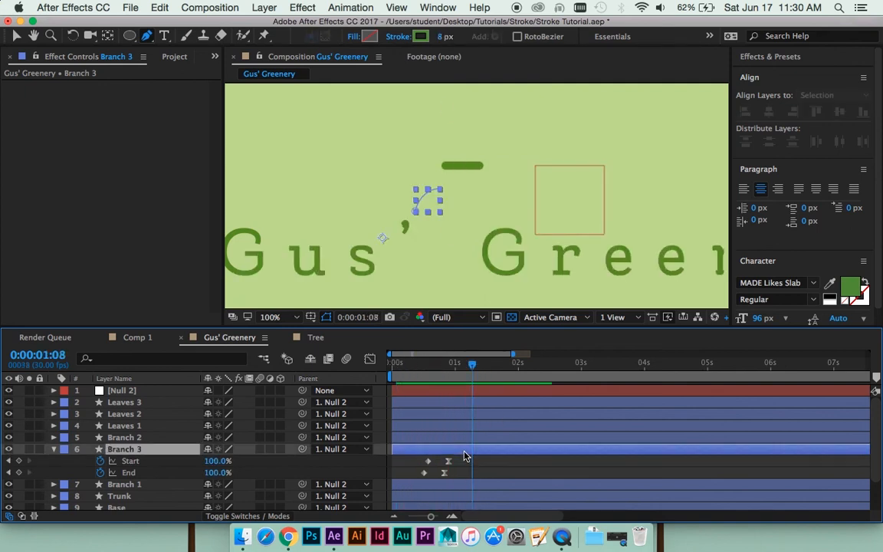
# - Duplicate Branch 3 and reshape the copy's path with the Pen tool into a short, nearly upright curve
pyautogui.press('super+d')
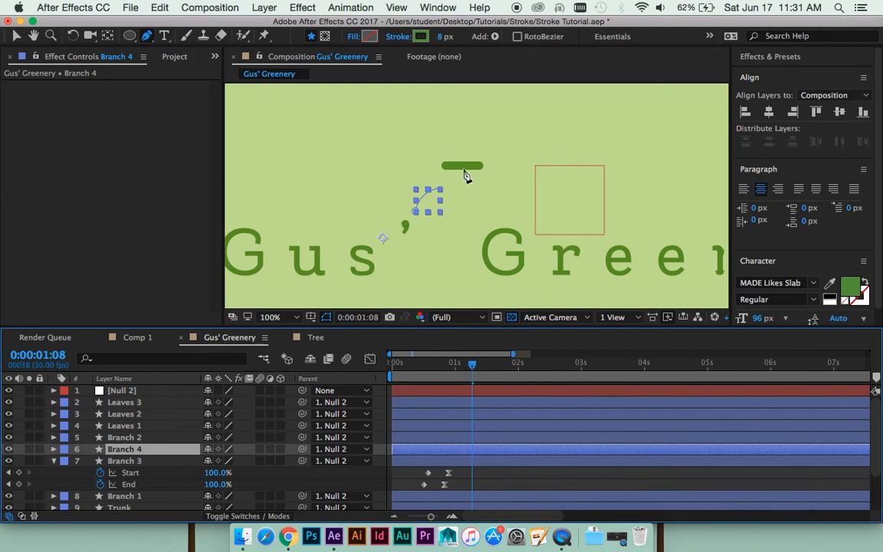
pyautogui.moveTo(440, 190)
pyautogui.mouseDown()
pyautogui.moveTo(420, 181)
pyautogui.moveTo(425, 189)
pyautogui.mouseUp()
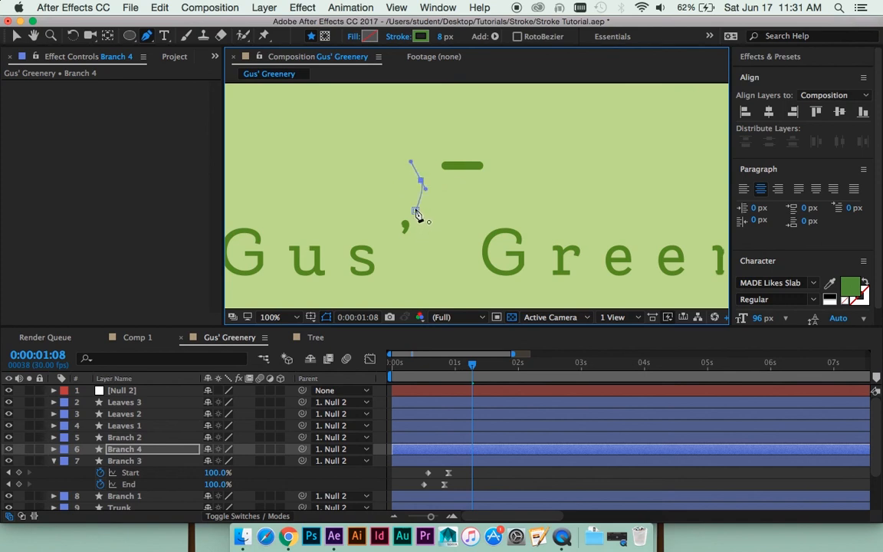
pyautogui.click(501, 476)
pyautogui.press('v')
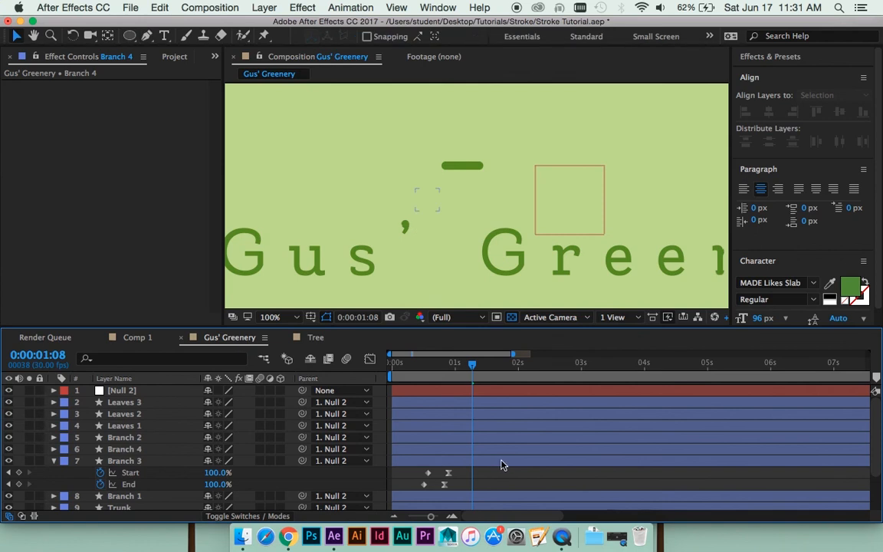
# - Move the Branch 4 stroke directly above the apostrophe and shift all its Start and End keyframes slightly earlier
pyautogui.click(501, 461)
pyautogui.click(498, 452)
pyautogui.moveTo(419, 210); pyautogui.dragTo(410, 205)
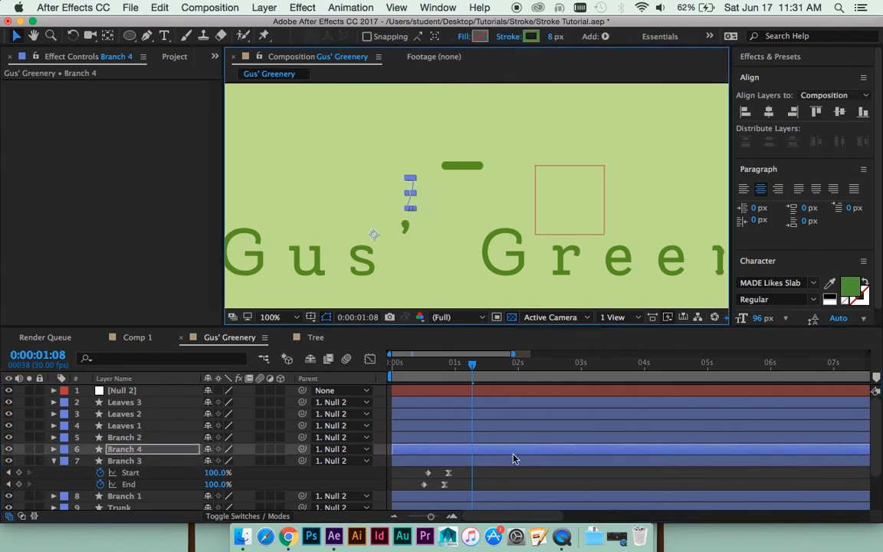
pyautogui.press('u')
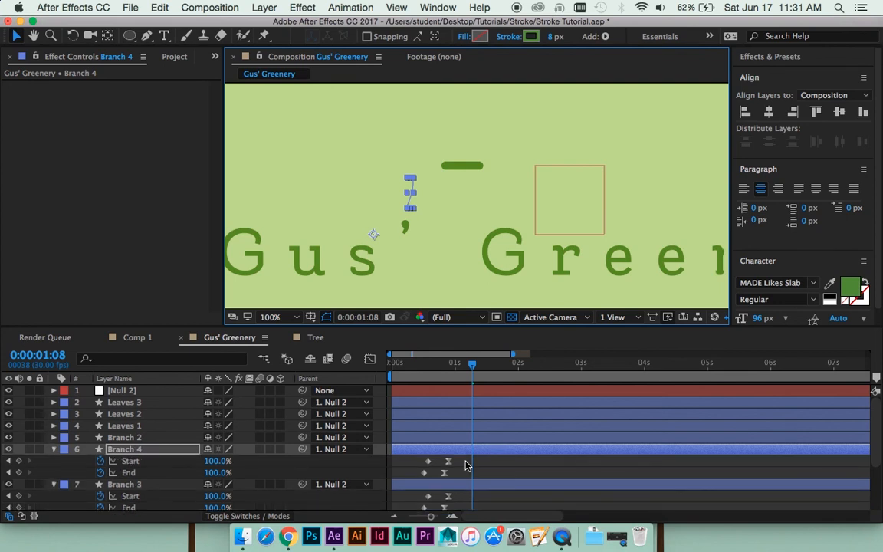
pyautogui.moveTo(467, 456); pyautogui.dragTo(424, 472)
# - Duplicate Branch 3 again, place Branch 5 above Branch 4 in the layer order, and reshape its path into a left-leaning curve above the apostrophe
pyautogui.press('super+d')
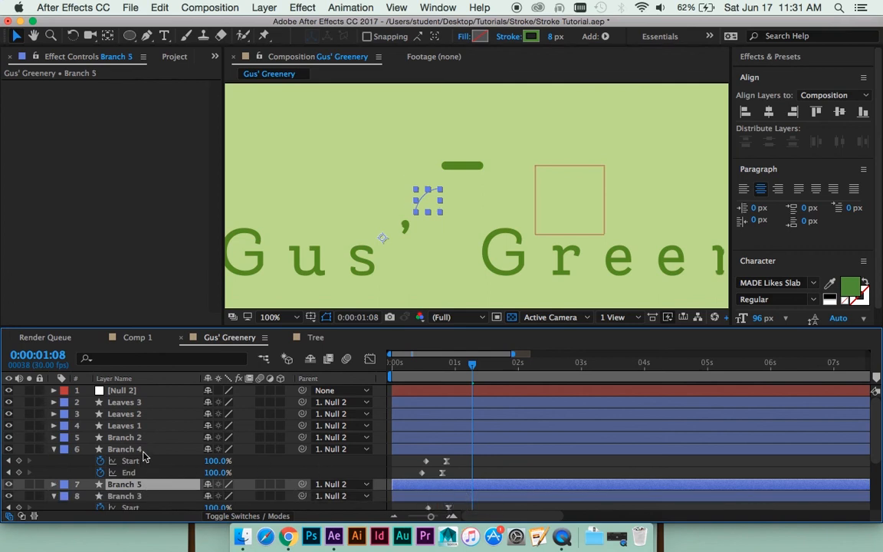
pyautogui.moveTo(123, 483); pyautogui.dragTo(146, 445)
pyautogui.press('.')
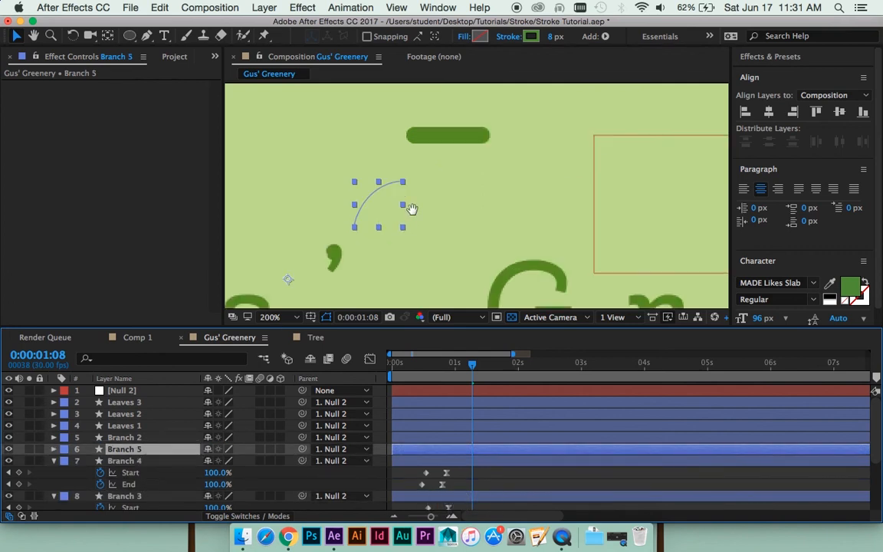
pyautogui.moveTo(413, 208); pyautogui.dragTo(331, 205)
pyautogui.press('g')
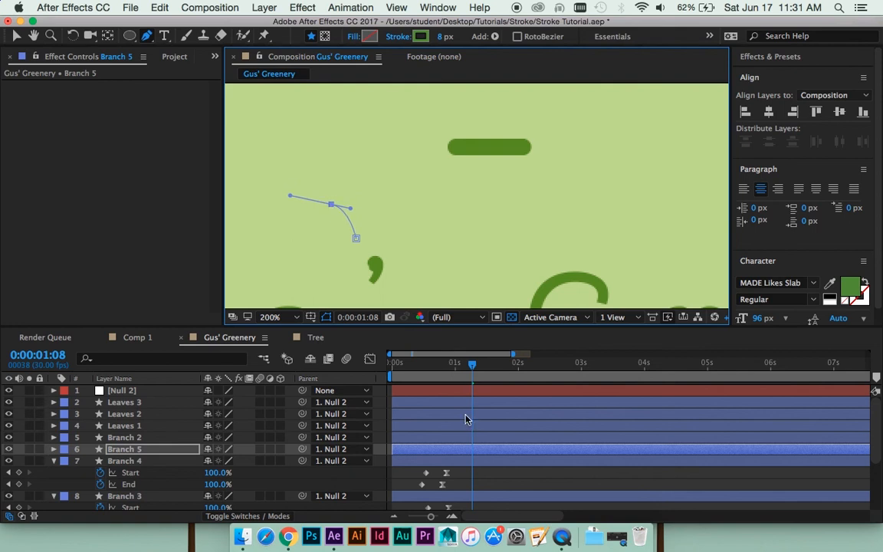
# - Preview the three accent strokes around the apostrophe from the start of the composition
pyautogui.scroll(-2, 460, 406)
pyautogui.moveTo(432, 368); pyautogui.dragTo(389, 368)
pyautogui.scroll(-2, 429, 232)
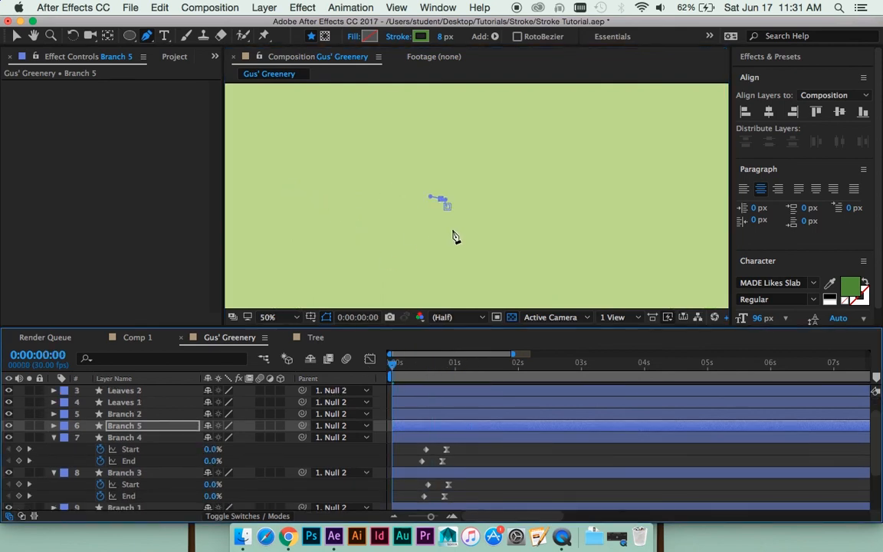
pyautogui.scroll(-1, 453, 237)
pyautogui.press('space')
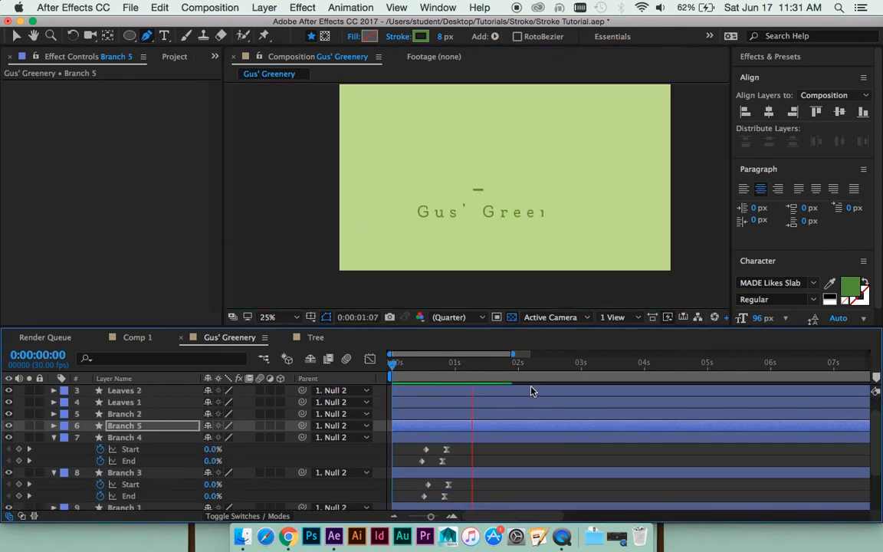
pyautogui.scroll(1, 483, 260)
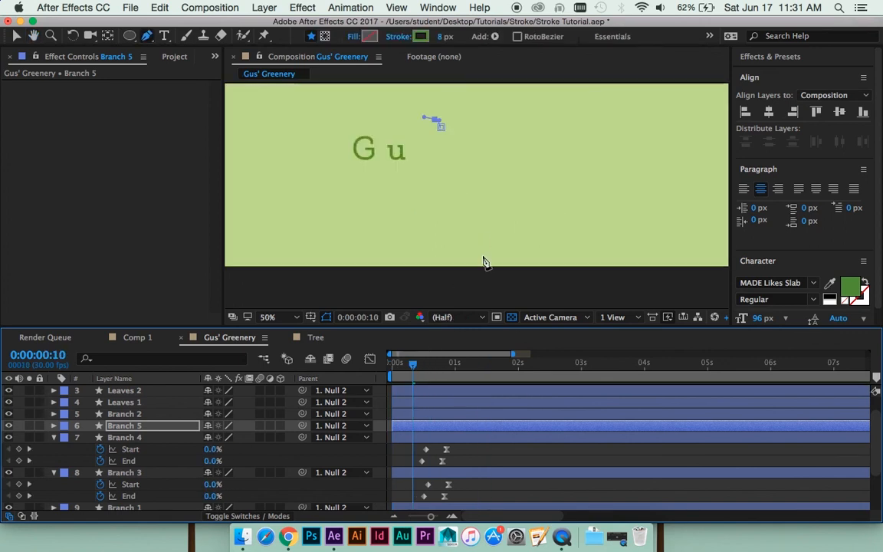
pyautogui.press('space')
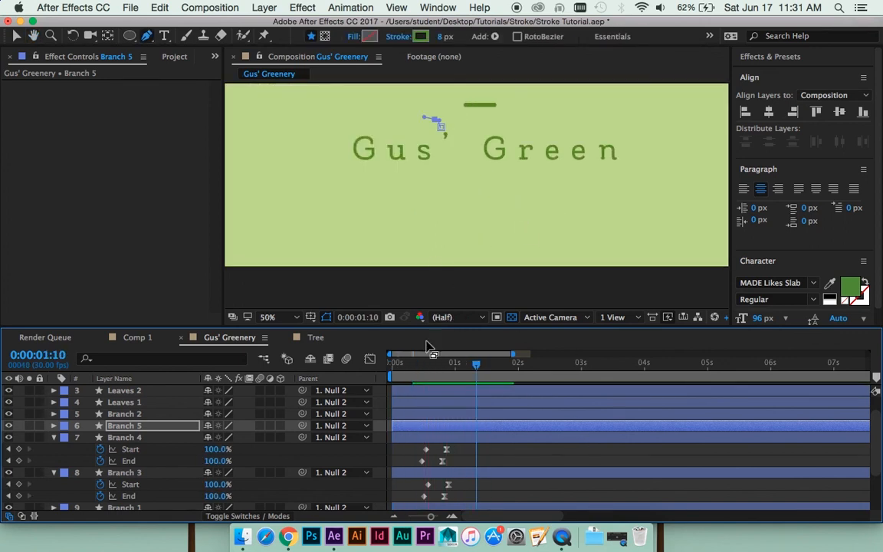
pyautogui.moveTo(575, 190); pyautogui.dragTo(502, 214)
pyautogui.press('g')
pyautogui.press('space')
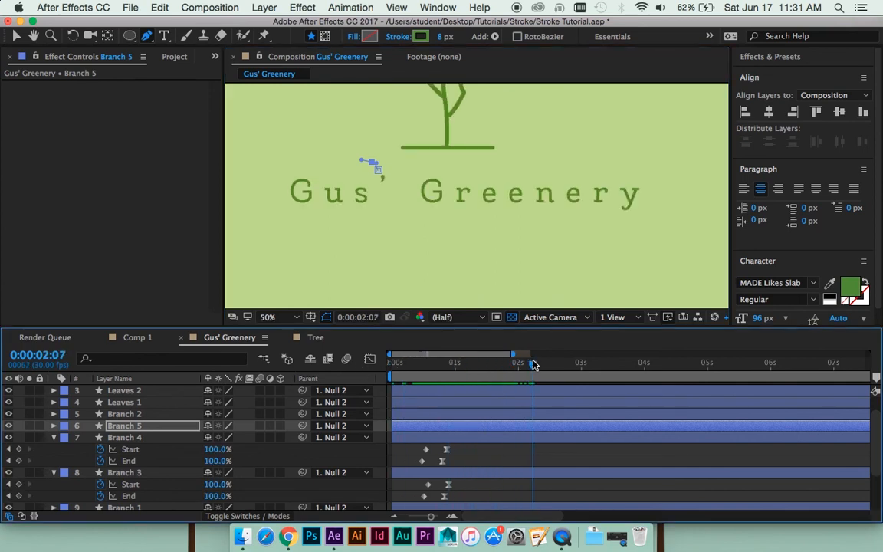
# - Pre-compose the Branch 3, Branch 4 and Branch 5 layers into a new composition named "Flourish"
pyautogui.click(442, 459)
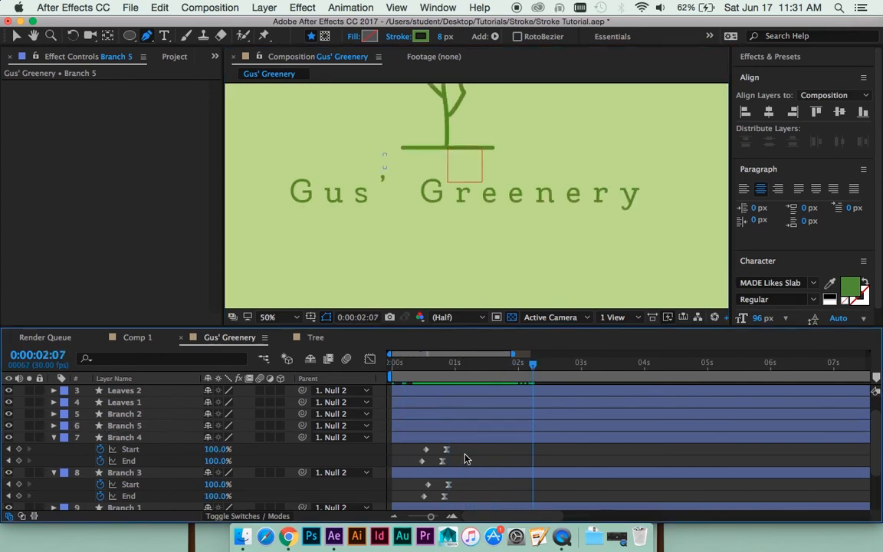
pyautogui.click(135, 438)
pyautogui.keyDown('shift'); pyautogui.click(138, 427); pyautogui.keyUp('shift')
pyautogui.scroll(-2, 141, 436)
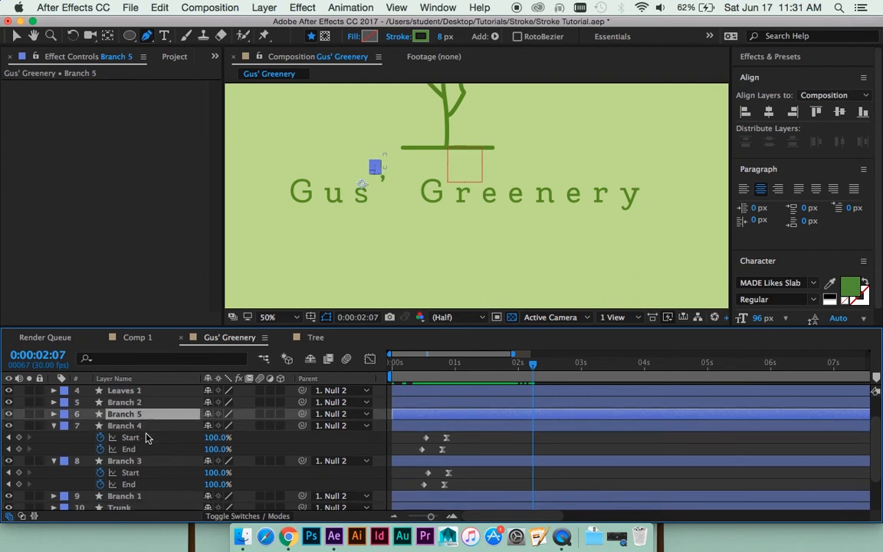
pyautogui.keyDown('shift'); pyautogui.click(146, 452); pyautogui.keyUp('shift')
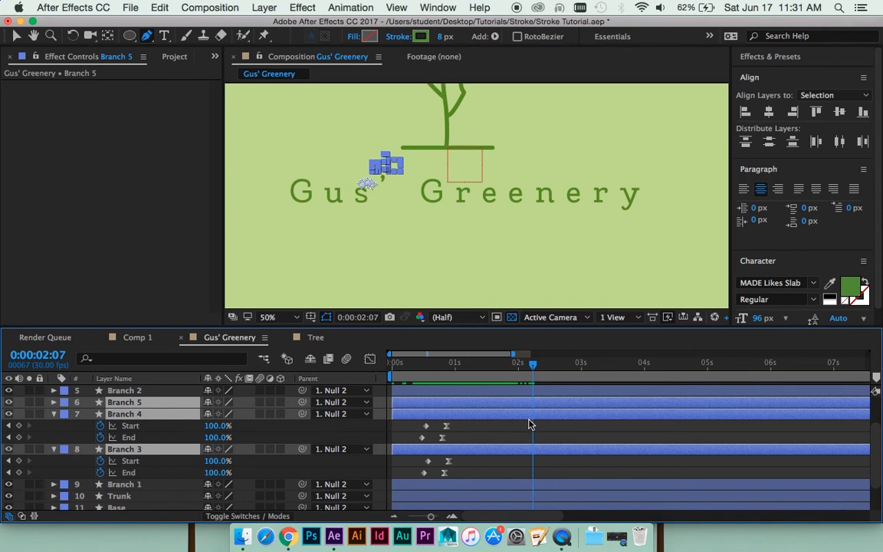
pyautogui.press('super+shift+c')
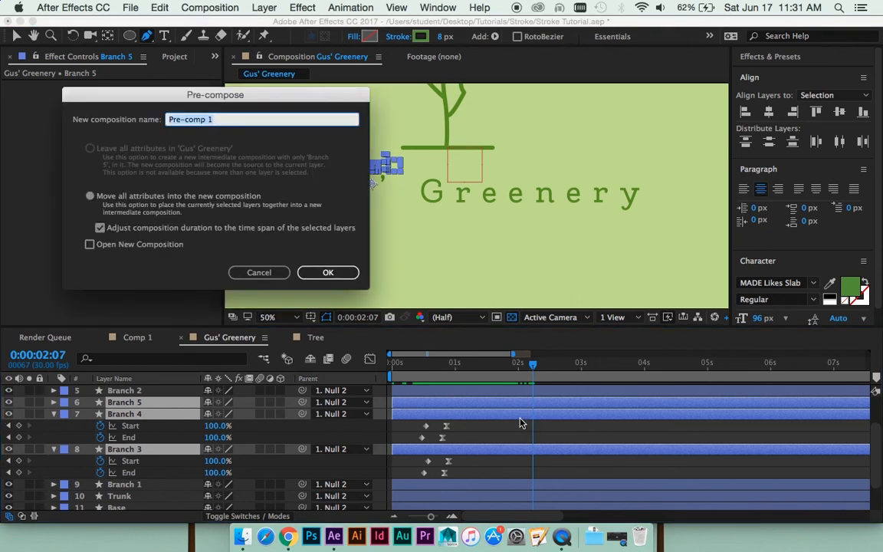
pyautogui.write('Flourish')
pyautogui.press('Return')
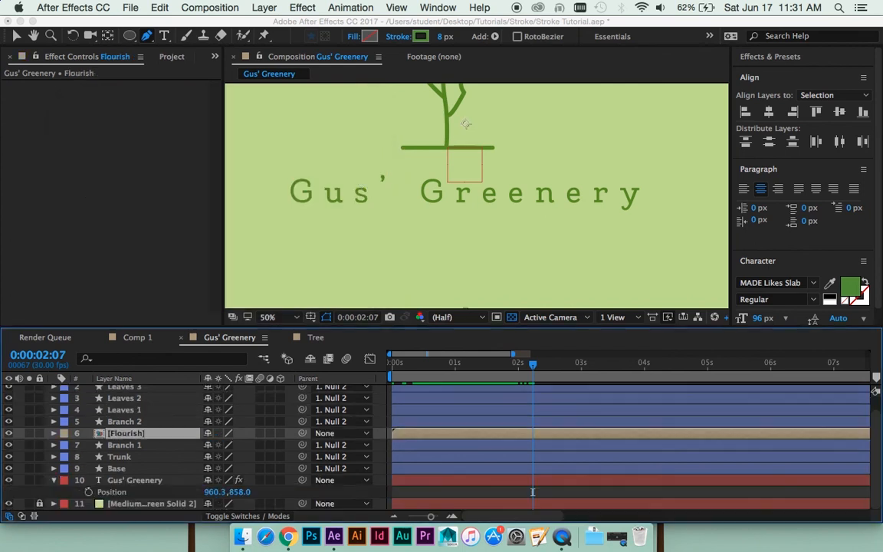
# - Duplicate the Flourish pre-comp and, at frame 0:00:00:19, move the copy across toward the end of the title
pyautogui.press('super+d')
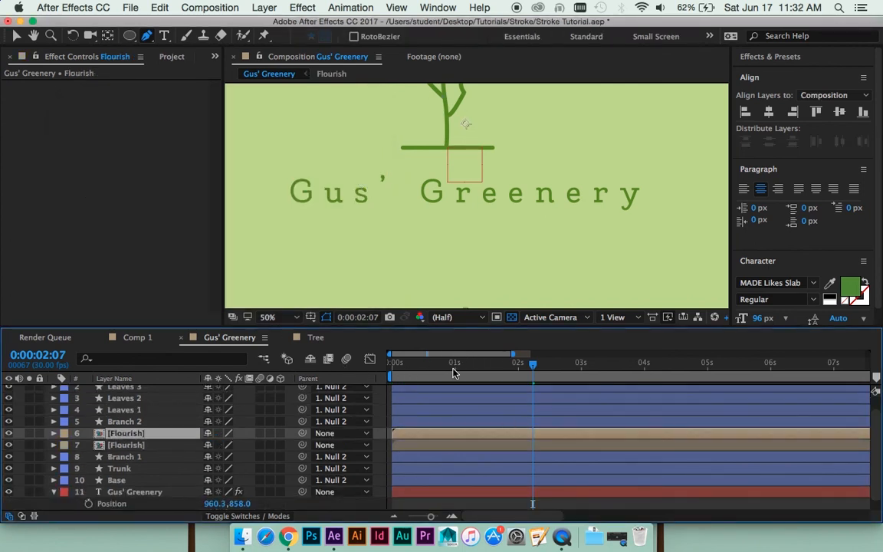
pyautogui.moveTo(453, 373); pyautogui.dragTo(432, 367)
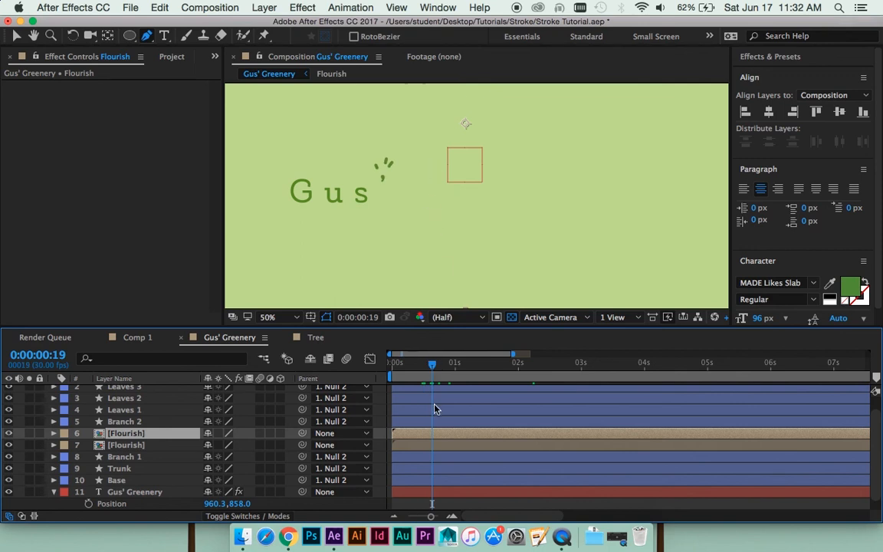
pyautogui.press('v')
pyautogui.moveTo(451, 170); pyautogui.dragTo(618, 170)
# - Delay the Flourish copy so its strokes show at 0:00:02:00, and position them just above the title's final "y"
pyautogui.moveTo(449, 433); pyautogui.dragTo(483, 434)
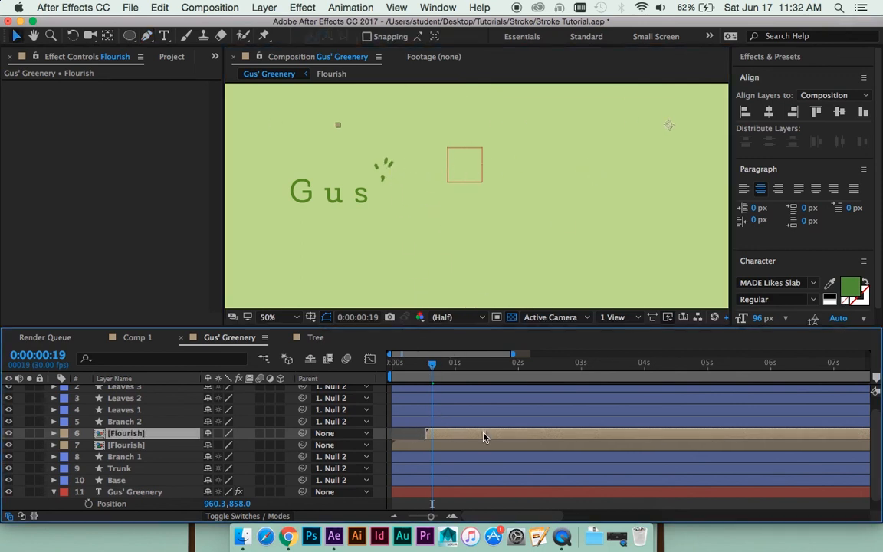
pyautogui.moveTo(432, 364); pyautogui.dragTo(519, 366)
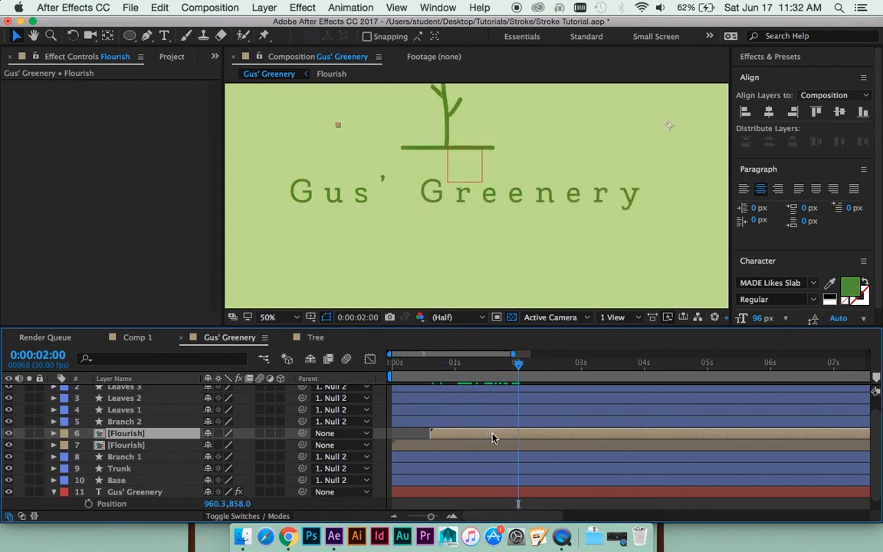
pyautogui.moveTo(493, 437); pyautogui.dragTo(537, 434)
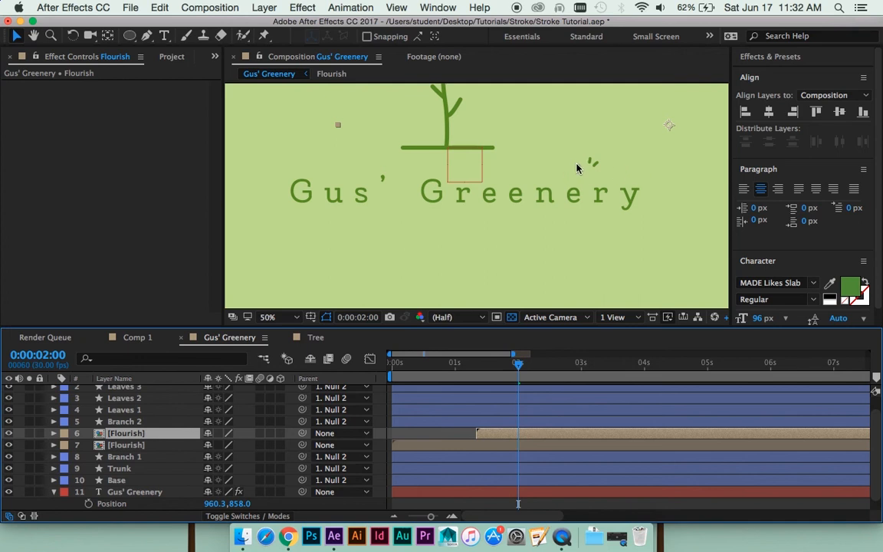
pyautogui.moveTo(658, 157); pyautogui.dragTo(540, 194)
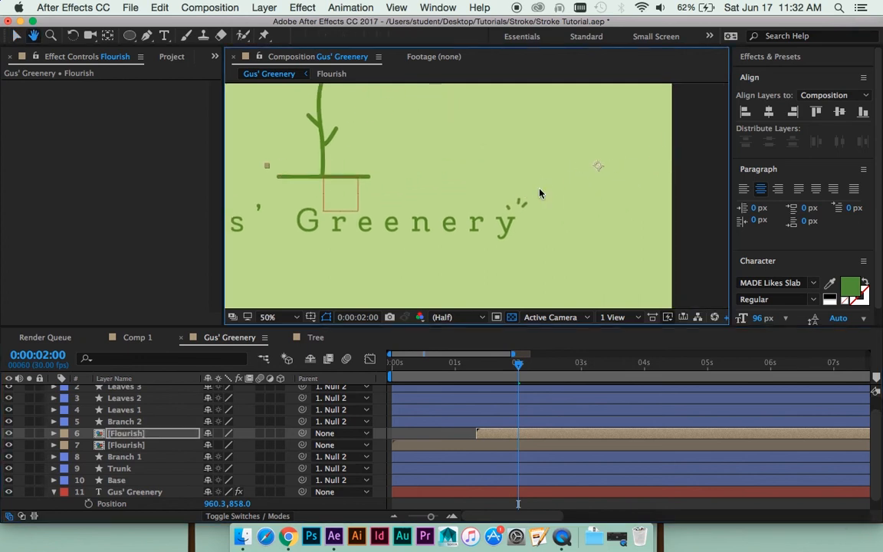
# - Move the Flourish copy's anchor point onto its strokes above the "y" and set its rotation to 36°
pyautogui.press('v')
pyautogui.press('y')
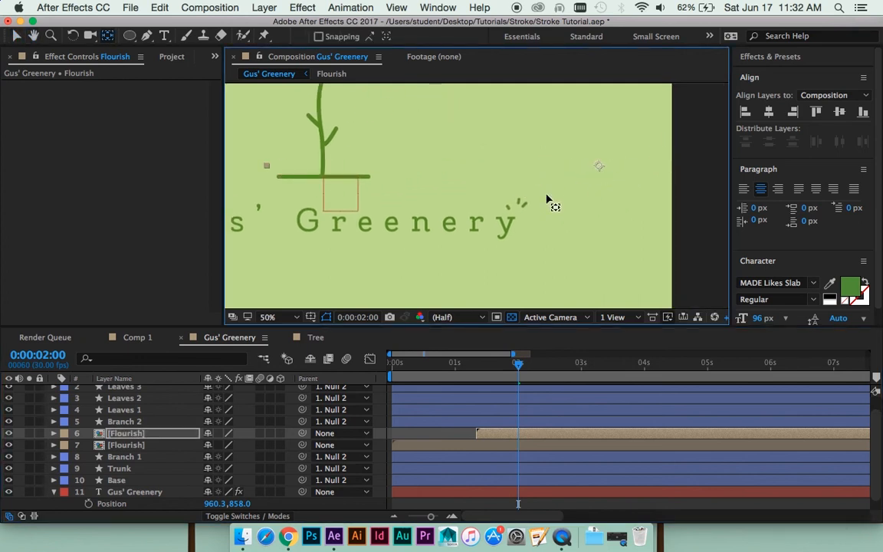
pyautogui.press('r')
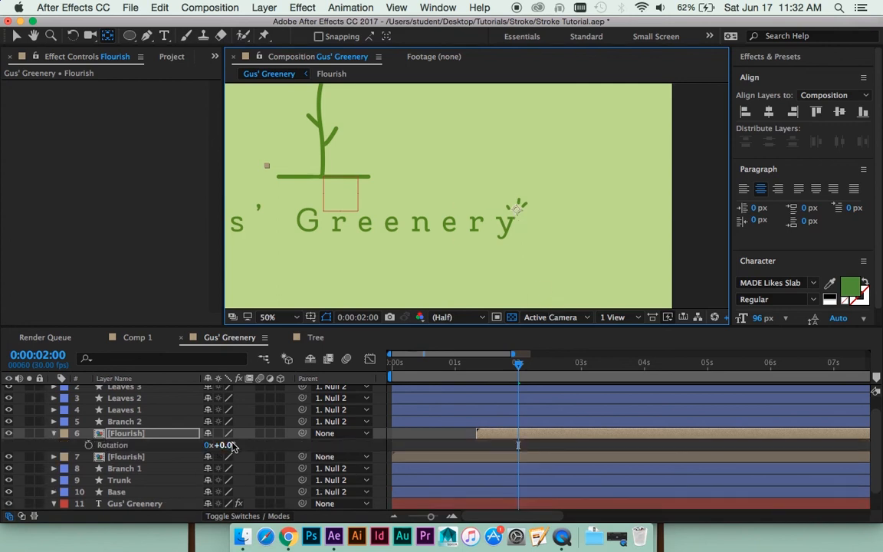
pyautogui.moveTo(226, 448); pyautogui.dragTo(257, 447)
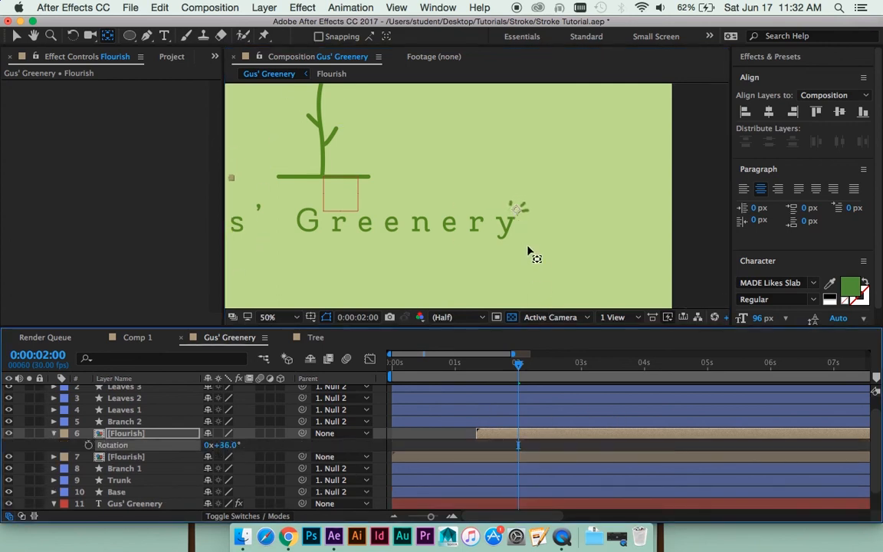
# - Preview the rotated flourish above the "y" from about 0:00:01:13
pyautogui.press('.')
pyautogui.moveTo(518, 367); pyautogui.dragTo(482, 371)
pyautogui.press('space')
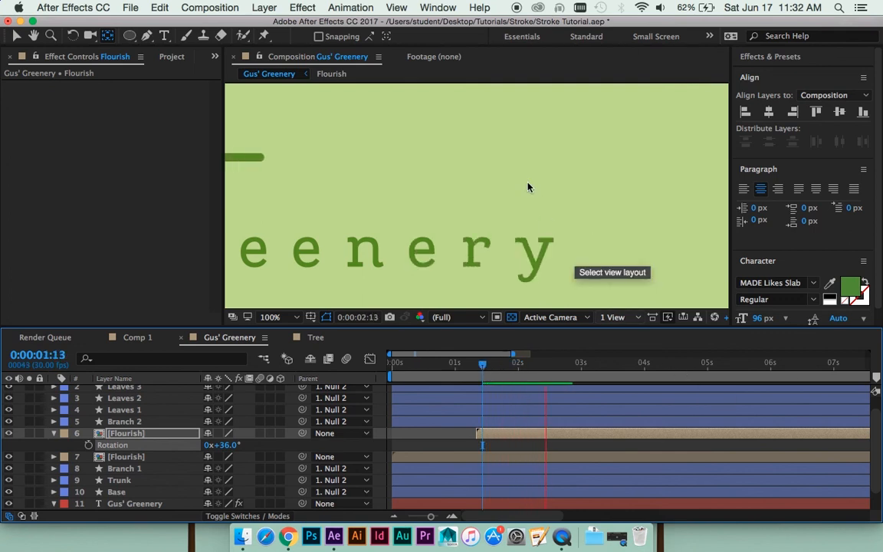
pyautogui.press('space')
pyautogui.press(',')
pyautogui.press(',')
pyautogui.press(',')
pyautogui.press('space')
pyautogui.moveTo(488, 182); pyautogui.dragTo(520, 208)
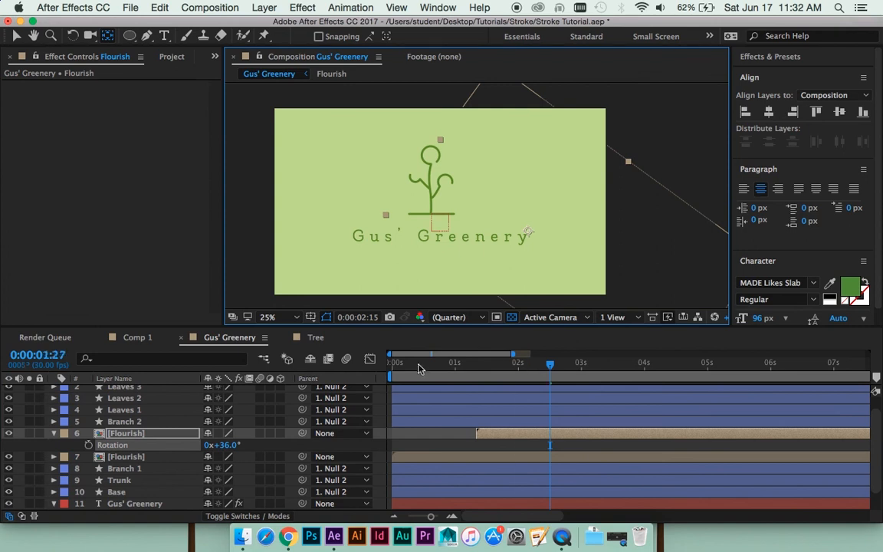
# - Play the complete logo animation from the first frame
pyautogui.press('Home')
pyautogui.press('space')
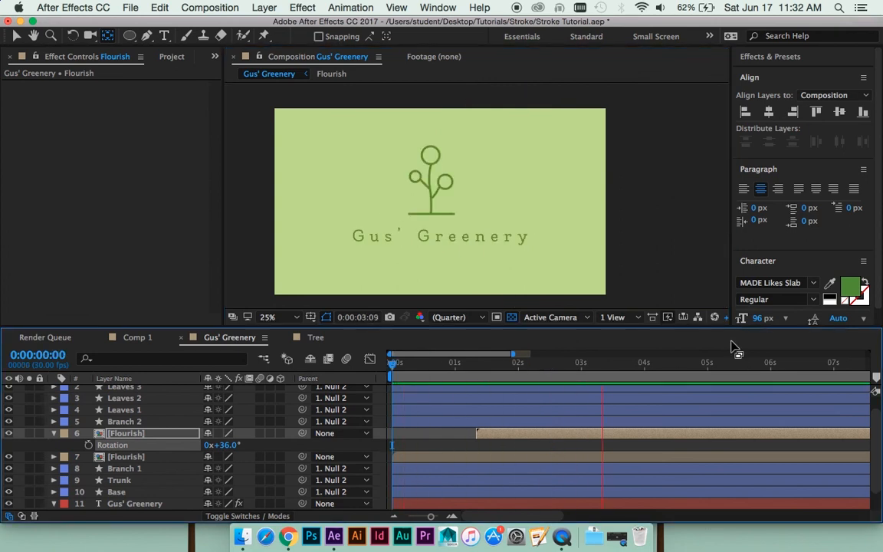
pyautogui.press('space')
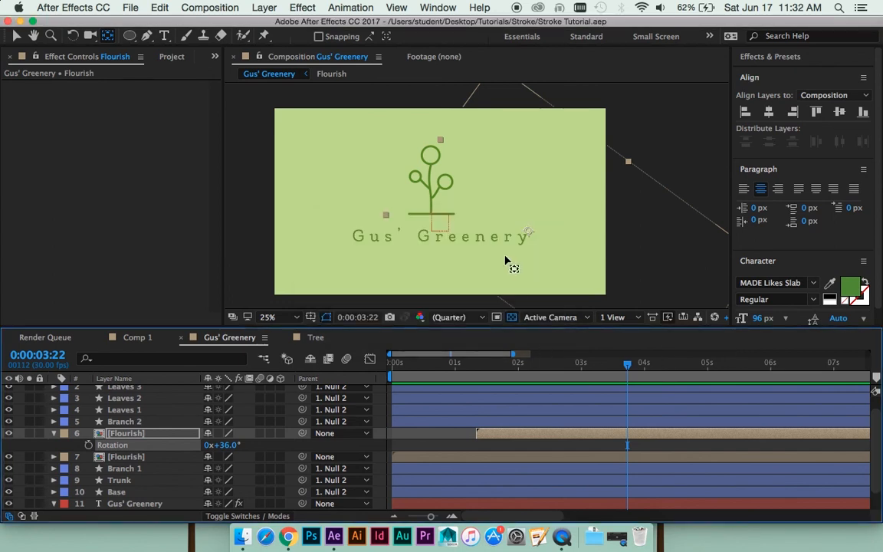
# - Deselect the layers and review the timing of both flourishes and the tree growth by replaying and scrubbing the timeline
pyautogui.click(463, 448)
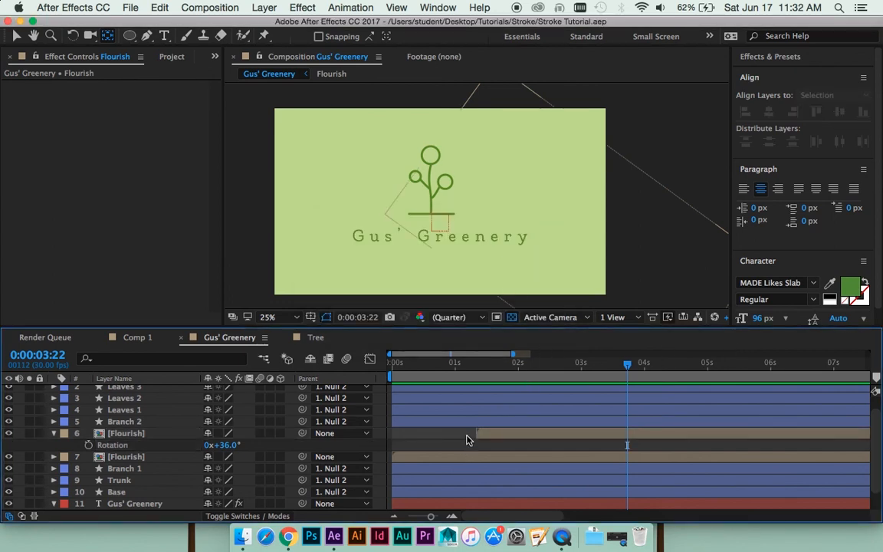
pyautogui.click(496, 363)
pyautogui.moveTo(473, 368); pyautogui.dragTo(430, 369)
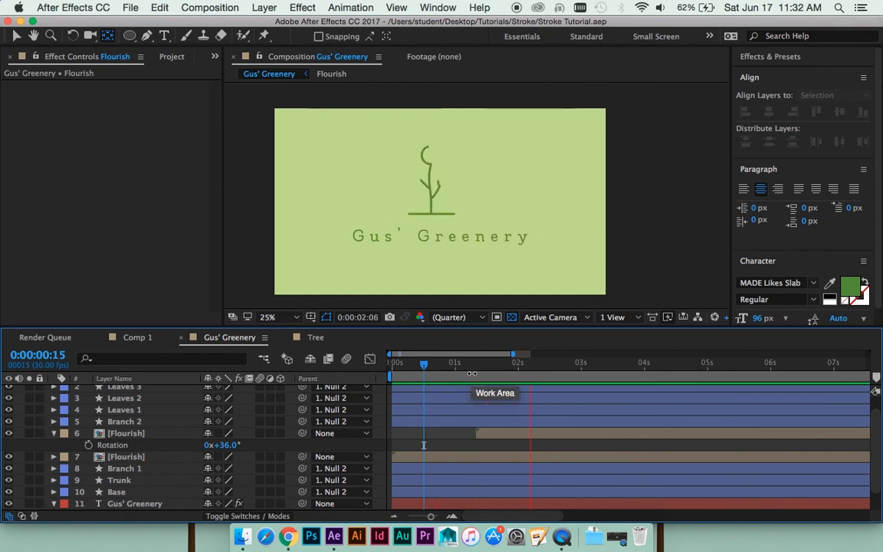
pyautogui.press('space')
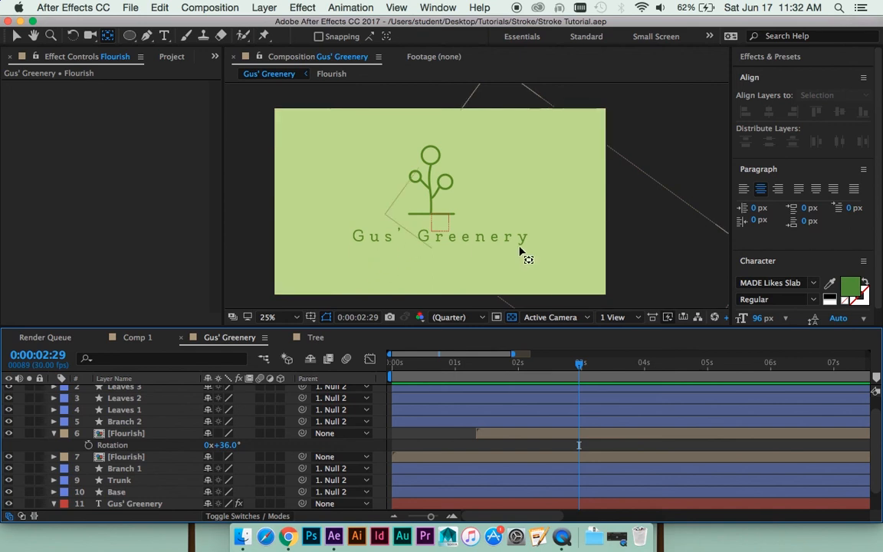
pyautogui.click(512, 365)
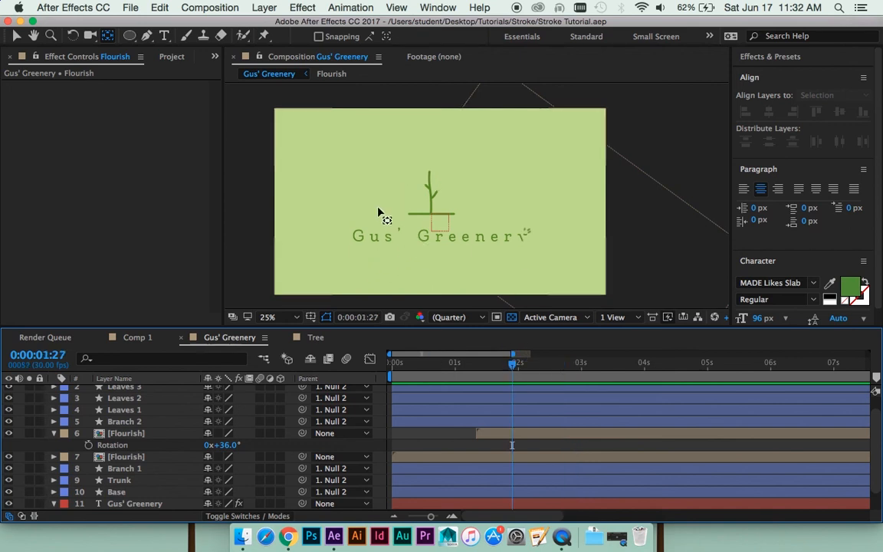
pyautogui.moveTo(506, 365); pyautogui.dragTo(565, 364)
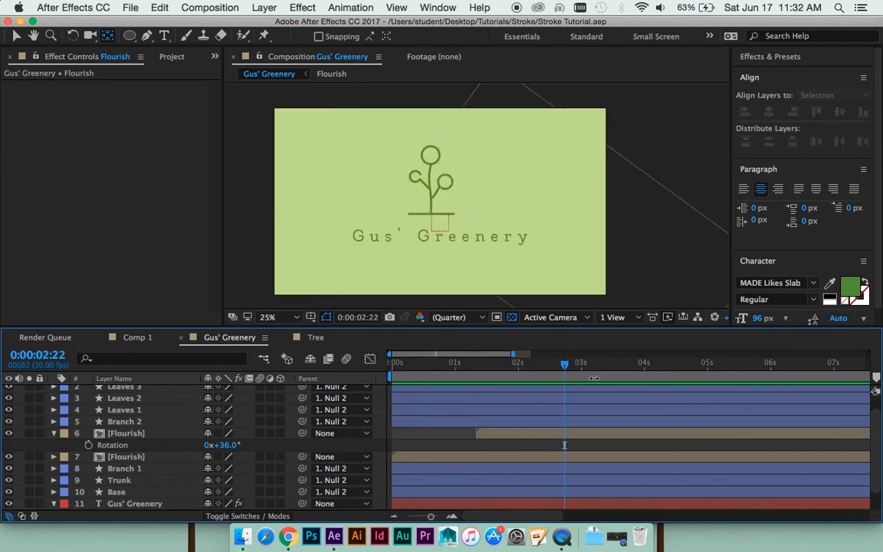
pyautogui.moveTo(567, 370)
pyautogui.mouseDown()
pyautogui.moveTo(614, 366)
pyautogui.moveTo(500, 368)
pyautogui.mouseUp()
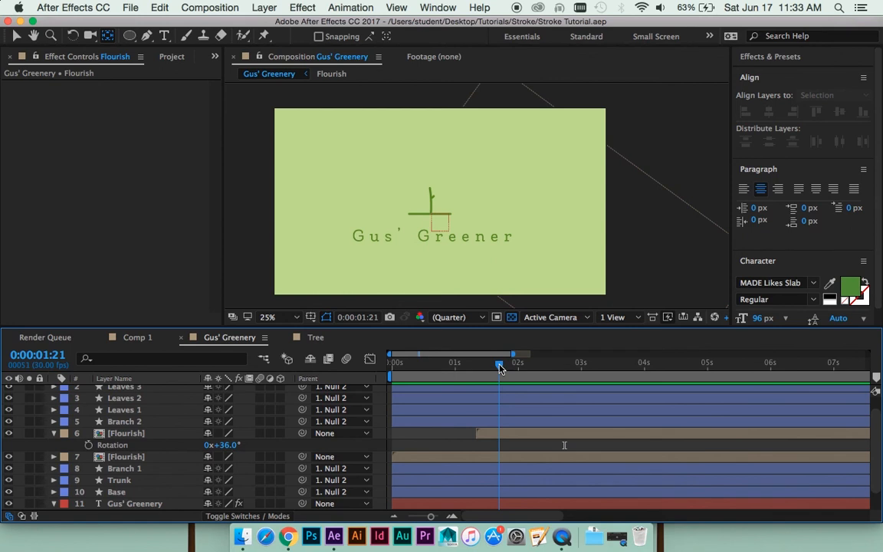
pyautogui.moveTo(500, 368)
pyautogui.mouseDown()
pyautogui.moveTo(390, 365)
pyautogui.moveTo(425, 363)
pyautogui.mouseUp()
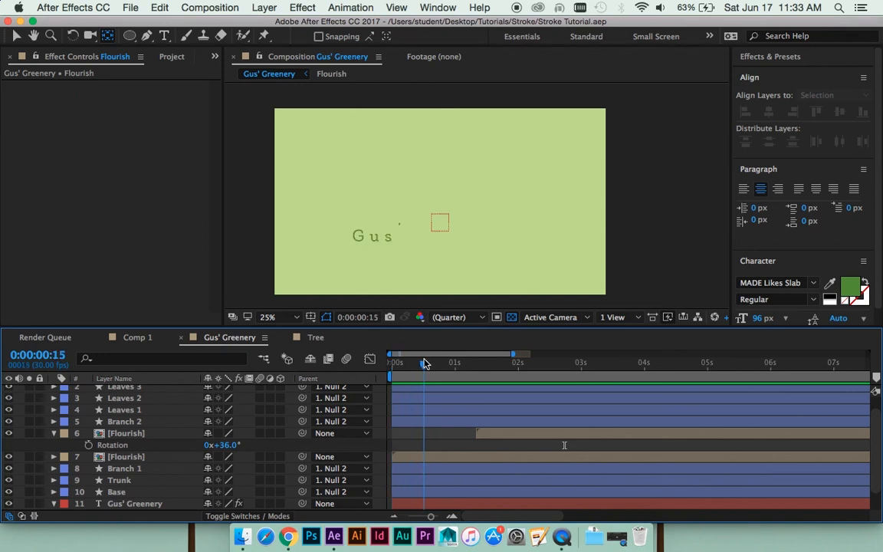